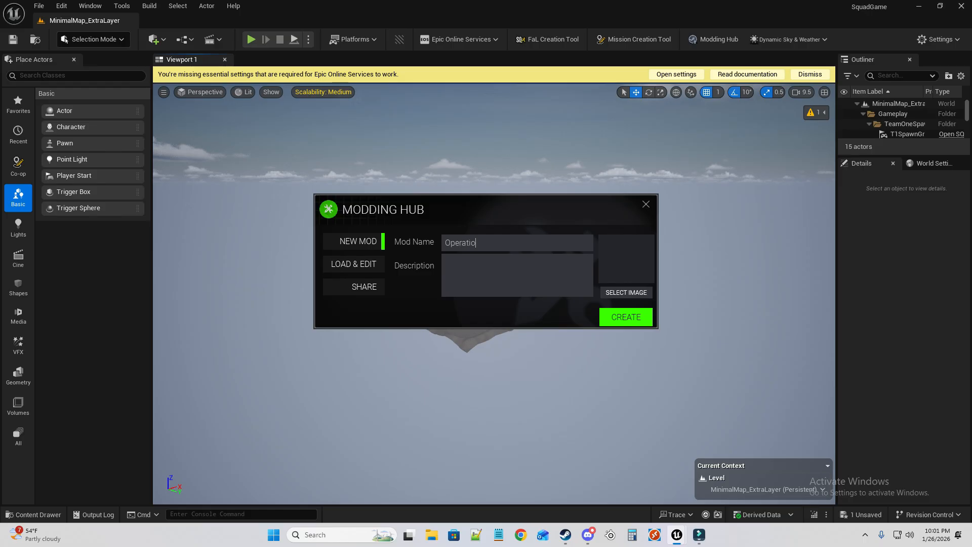
Create a new mod named OperationHardPoint with the Squad logo image as its thumbnail.
{"action": "type", "text": "nHardPoint"}
{"action": "left_click", "coordinate": [550, 257]}
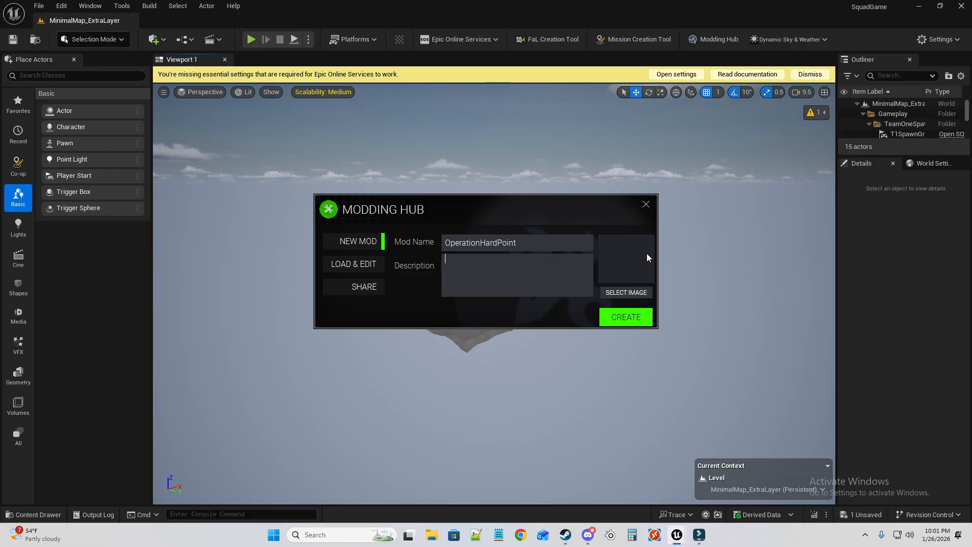
{"action": "left_click", "coordinate": [601, 278]}
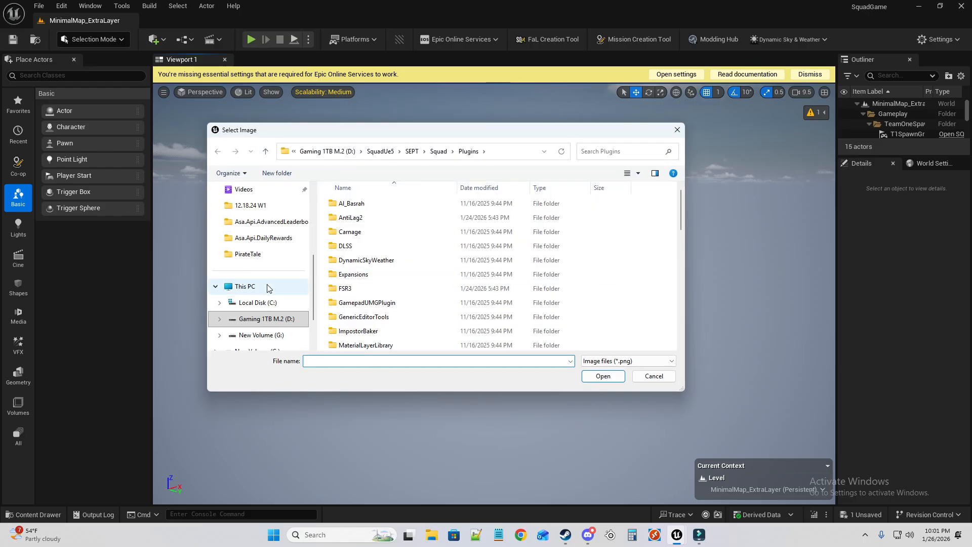
{"action": "left_click", "coordinate": [246, 305]}
{"action": "left_click", "coordinate": [607, 279]}
{"action": "left_click", "coordinate": [604, 376]}
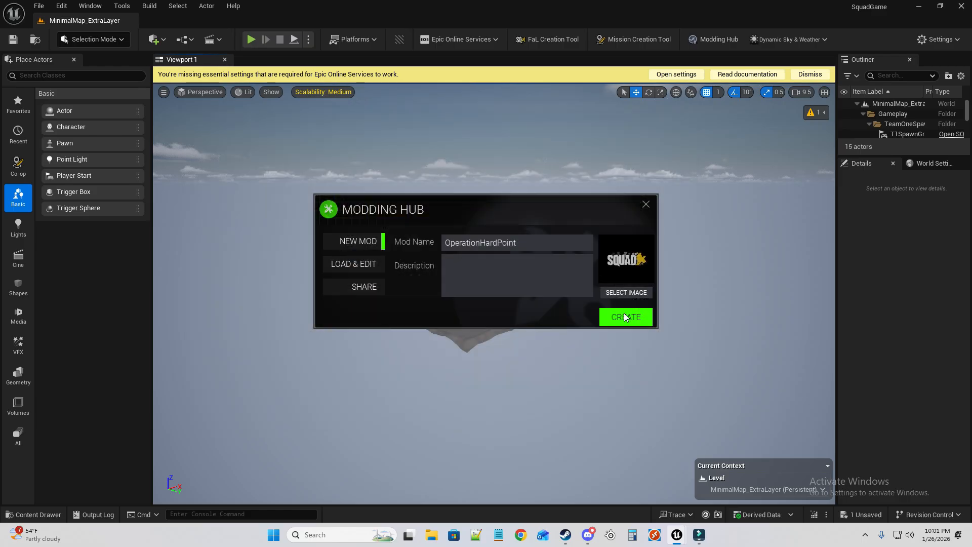
{"action": "left_click", "coordinate": [626, 318]}
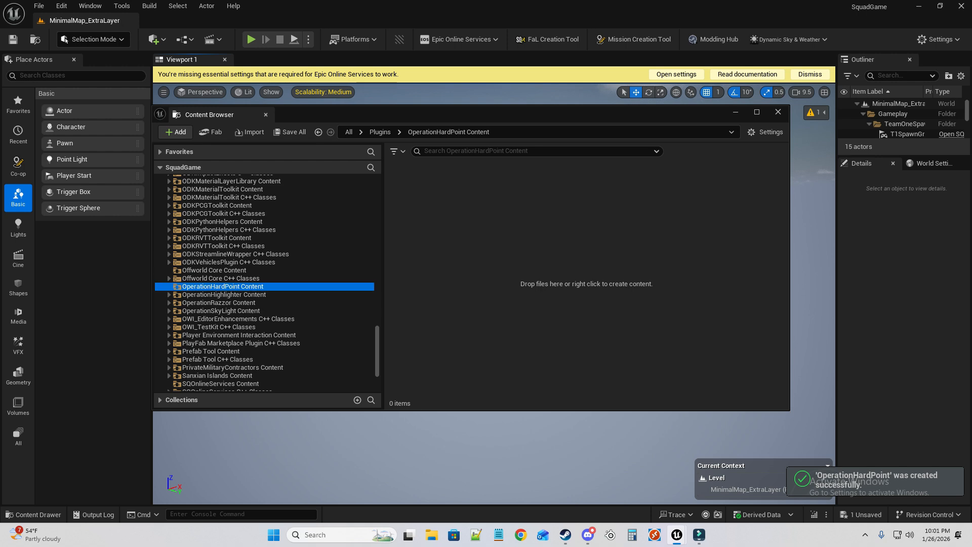
Open the Mission Creation Tool with Operation HardPoint on Kohat, United States Army against People's Liberation Army, and the CoopMissionRulesetBase ruleset.
{"action": "left_click", "coordinate": [778, 112]}
{"action": "left_click", "coordinate": [635, 39]}
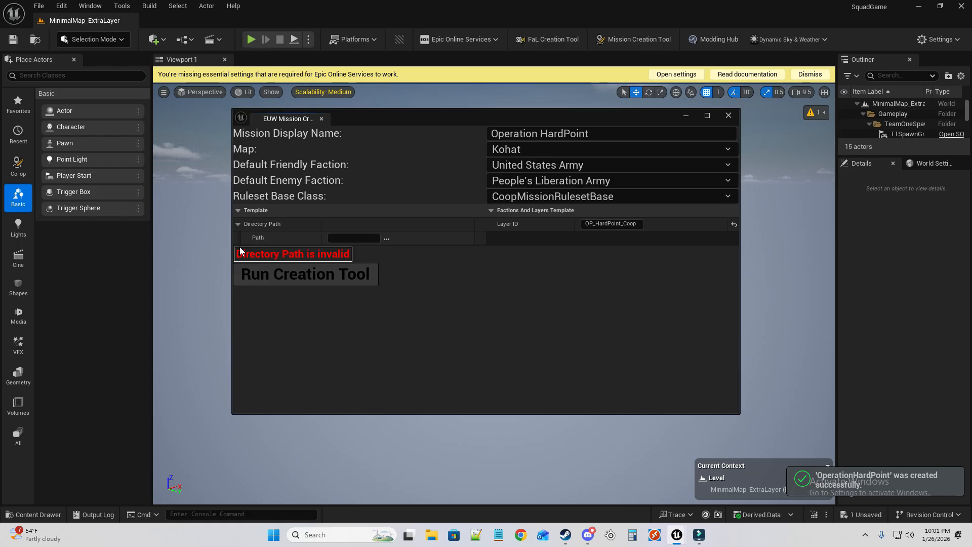
{"action": "left_click_drag", "start_coordinate": [536, 134], "coordinate": [580, 134]}
{"action": "left_click", "coordinate": [532, 149]}
{"action": "left_click", "coordinate": [532, 149]}
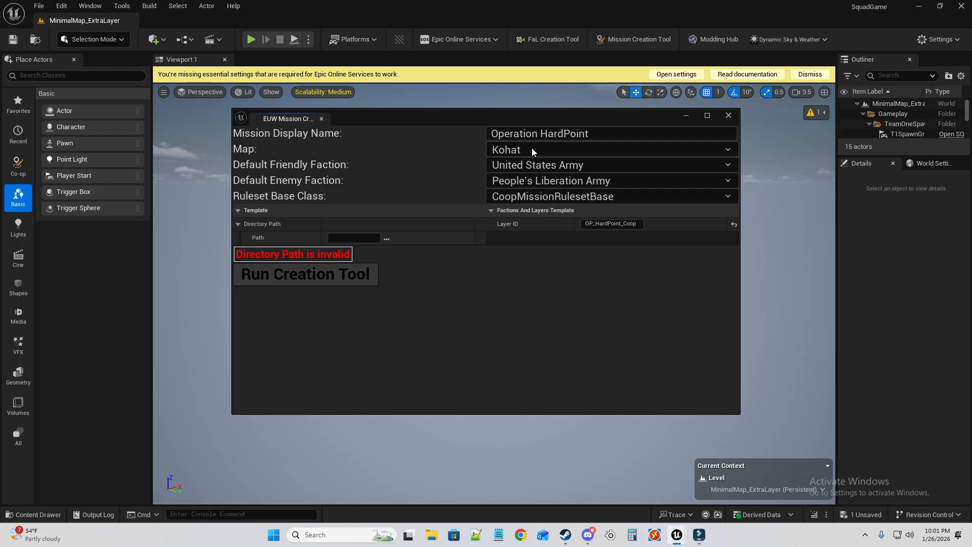
{"action": "left_click", "coordinate": [522, 164]}
{"action": "left_click", "coordinate": [521, 164]}
{"action": "left_click", "coordinate": [527, 181]}
{"action": "left_click", "coordinate": [527, 181]}
{"action": "left_click", "coordinate": [524, 196]}
{"action": "left_click", "coordinate": [527, 209]}
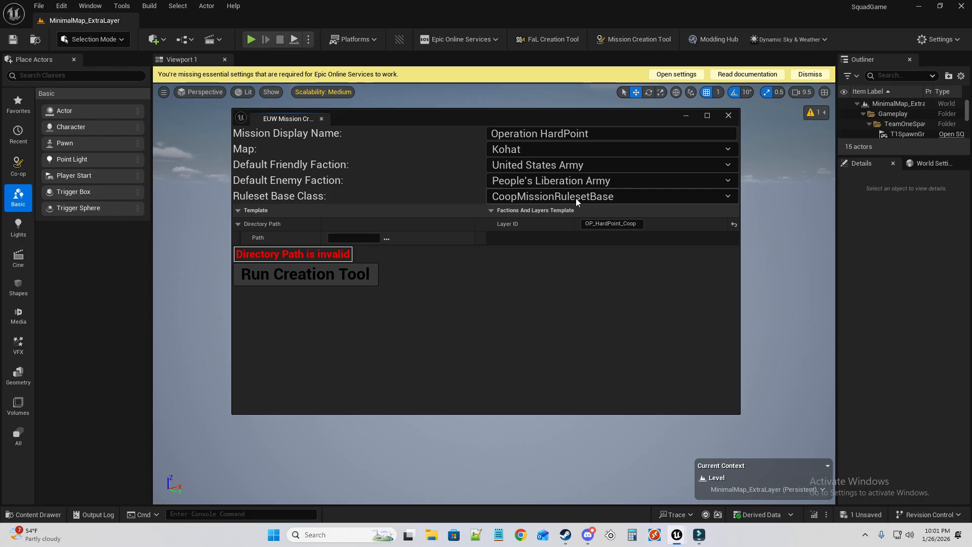
Set the mission's directory path to /OperationHardPoint and run the creation tool.
{"action": "left_click", "coordinate": [384, 240]}
{"action": "scroll", "coordinate": [449, 364], "scroll_direction": "down", "scroll_amount": 10}
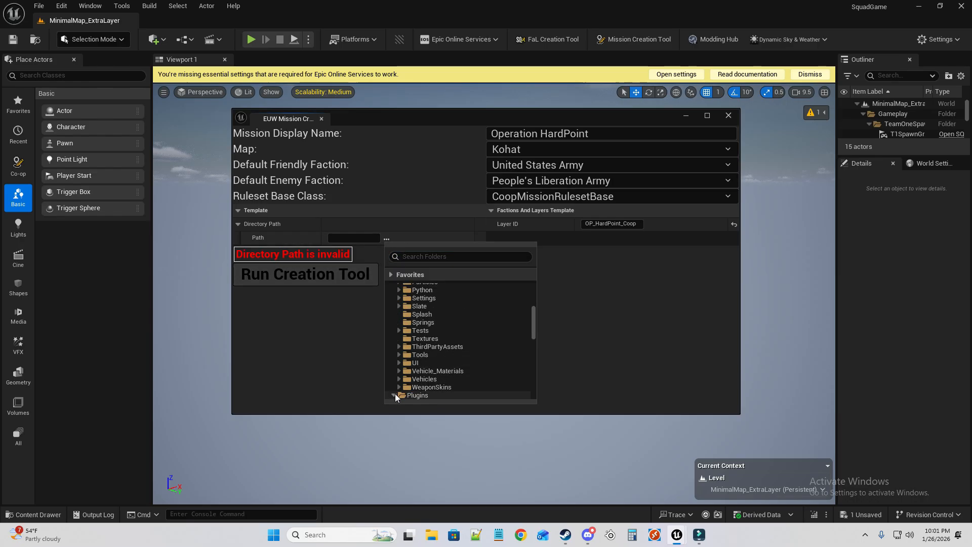
{"action": "scroll", "coordinate": [443, 347], "scroll_direction": "down", "scroll_amount": 10}
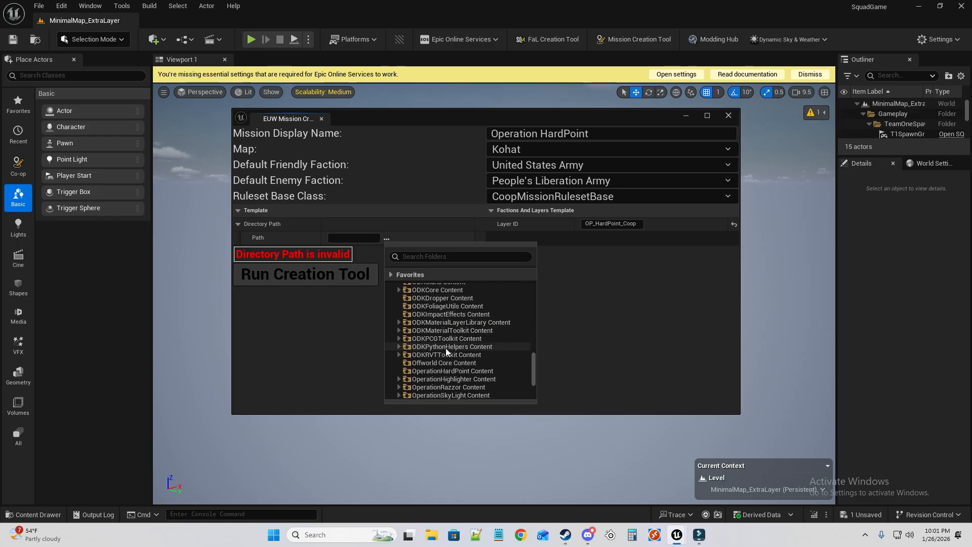
{"action": "left_click", "coordinate": [450, 338]}
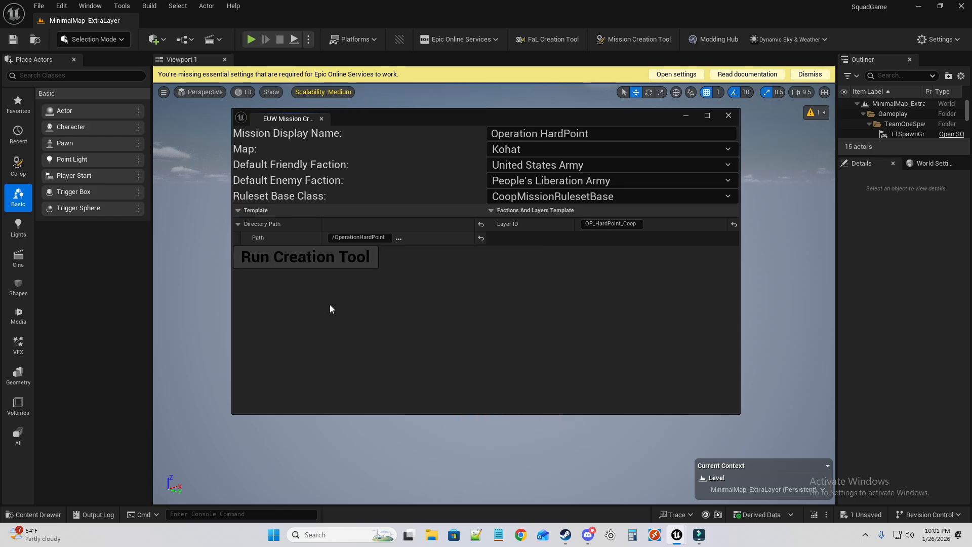
{"action": "left_click", "coordinate": [285, 259]}
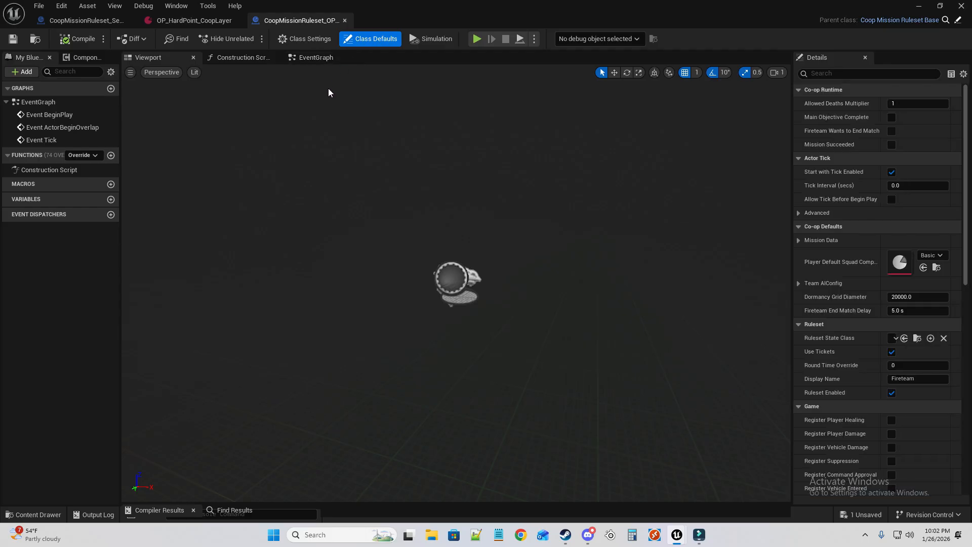
View the new ruleset blueprint's event graph, minimize its editor and close the mission creation window.
{"action": "left_click", "coordinate": [331, 59]}
{"action": "scroll", "coordinate": [737, 269], "scroll_direction": "up", "scroll_amount": 5}
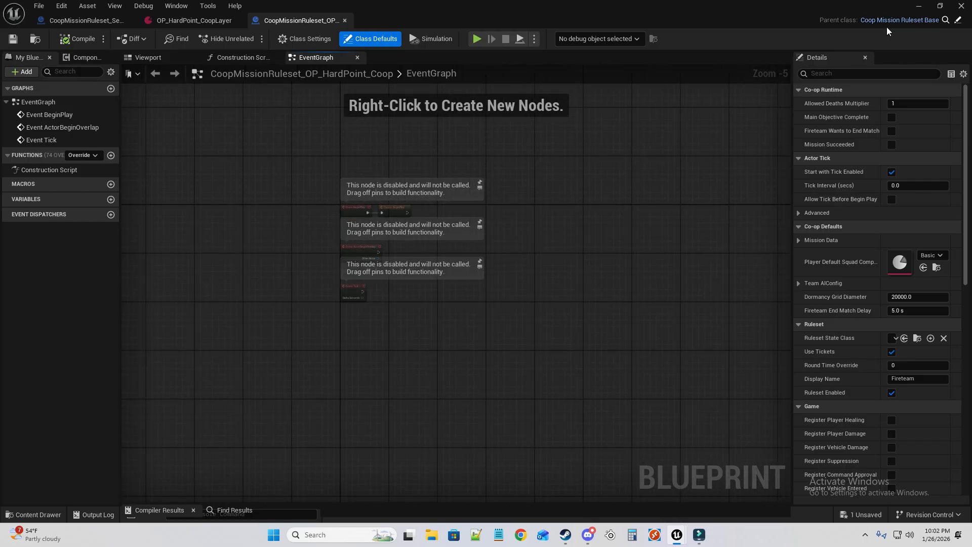
{"action": "left_click", "coordinate": [919, 6]}
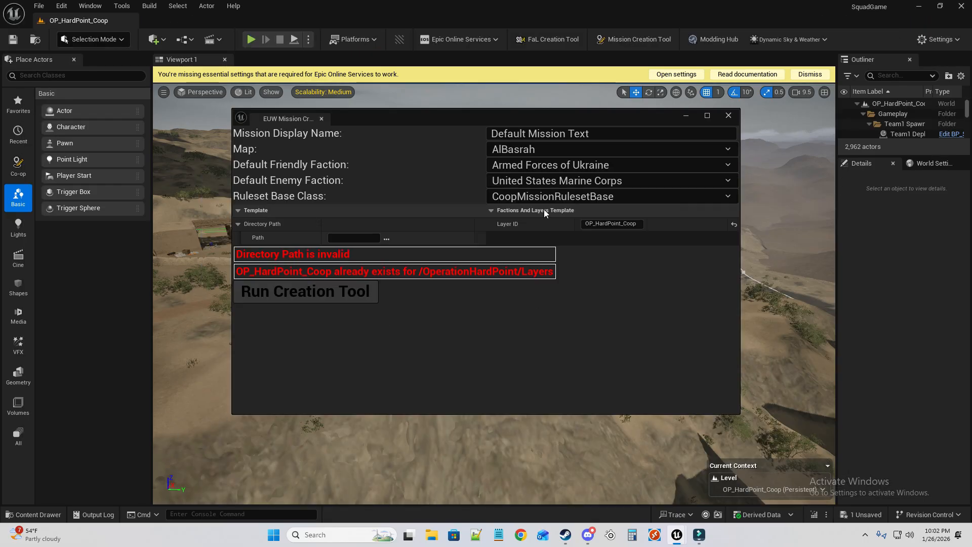
{"action": "left_click", "coordinate": [728, 115]}
Open the CoopMissionRuleset_SearchAndDestroy blueprint from Content/Coop/Blueprints/Gamemode/MissionObjectives.
{"action": "left_click", "coordinate": [34, 514]}
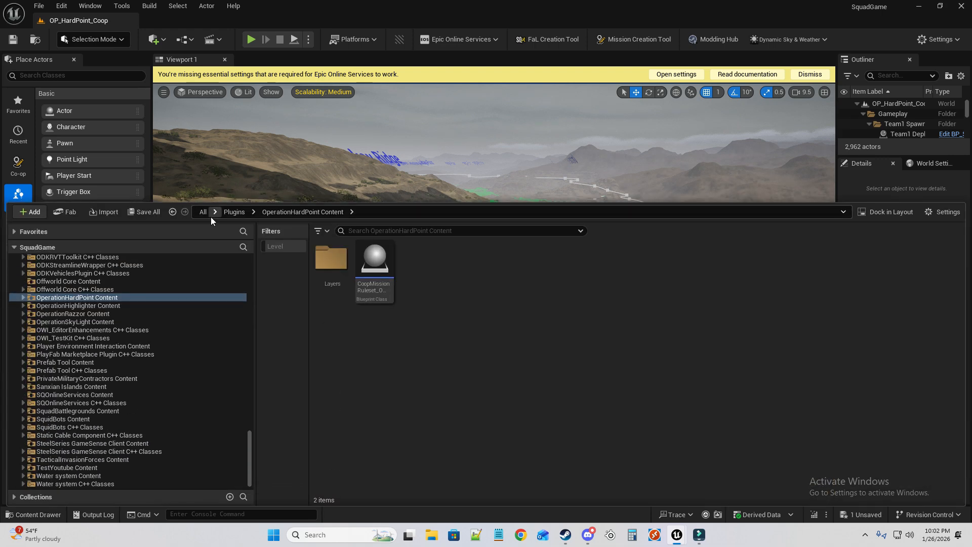
{"action": "left_click", "coordinate": [204, 212]}
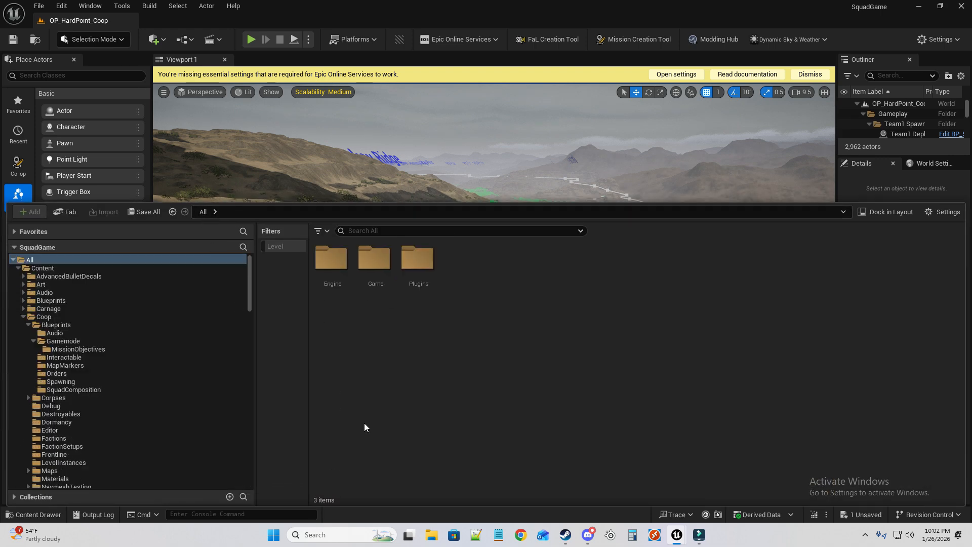
{"action": "double_click", "coordinate": [375, 260]}
{"action": "left_click", "coordinate": [542, 273]}
{"action": "double_click", "coordinate": [542, 274]}
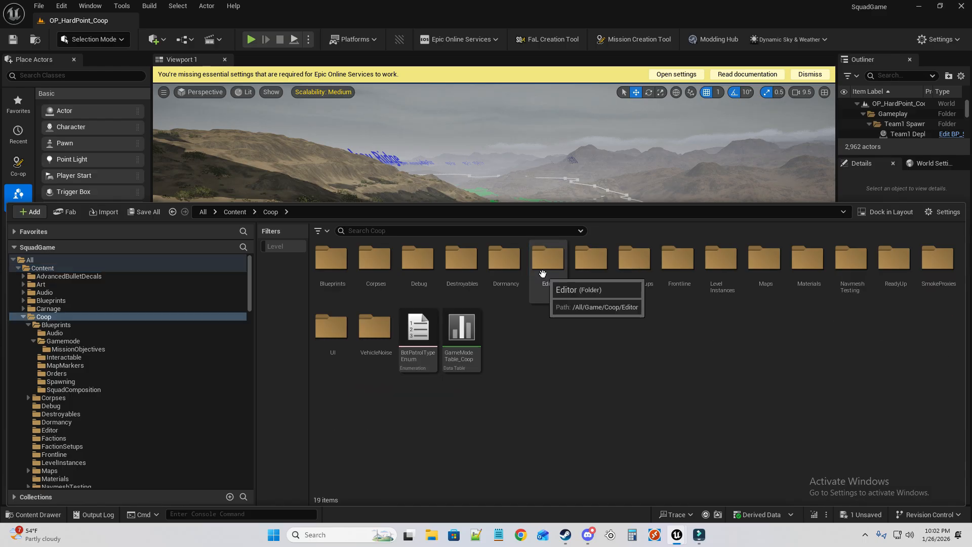
{"action": "double_click", "coordinate": [331, 259]}
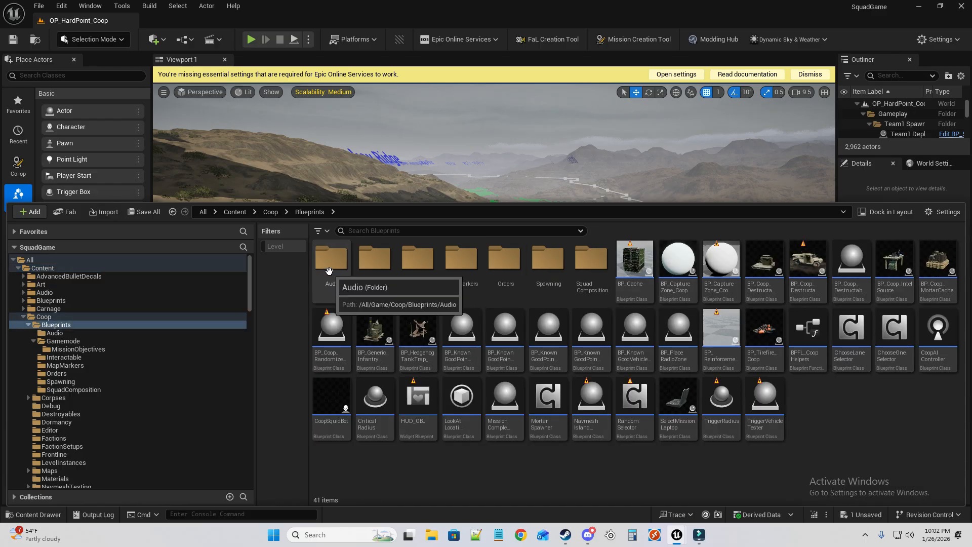
{"action": "left_click", "coordinate": [379, 270]}
{"action": "double_click", "coordinate": [379, 270]}
{"action": "left_click", "coordinate": [331, 259]}
{"action": "double_click", "coordinate": [331, 259]}
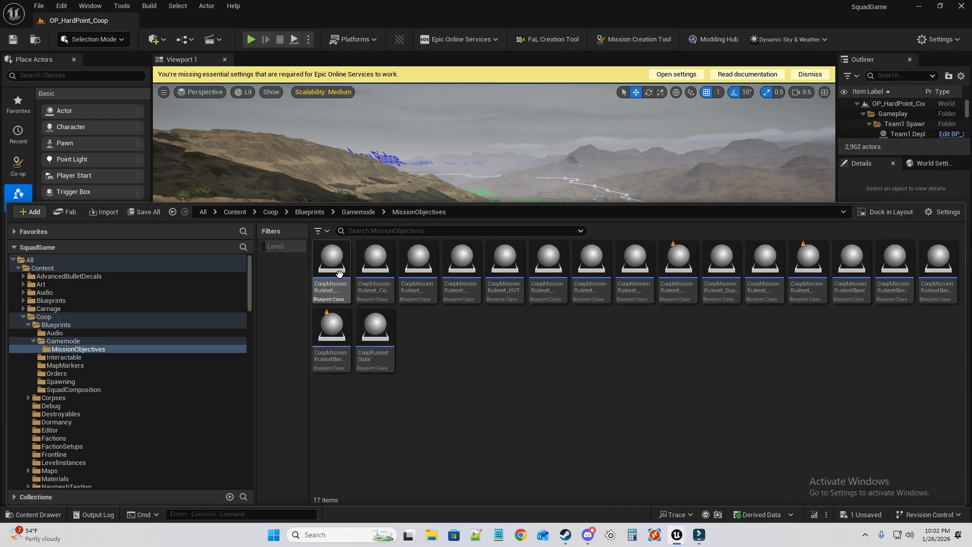
{"action": "left_click_drag", "start_coordinate": [454, 204], "coordinate": [491, 174]}
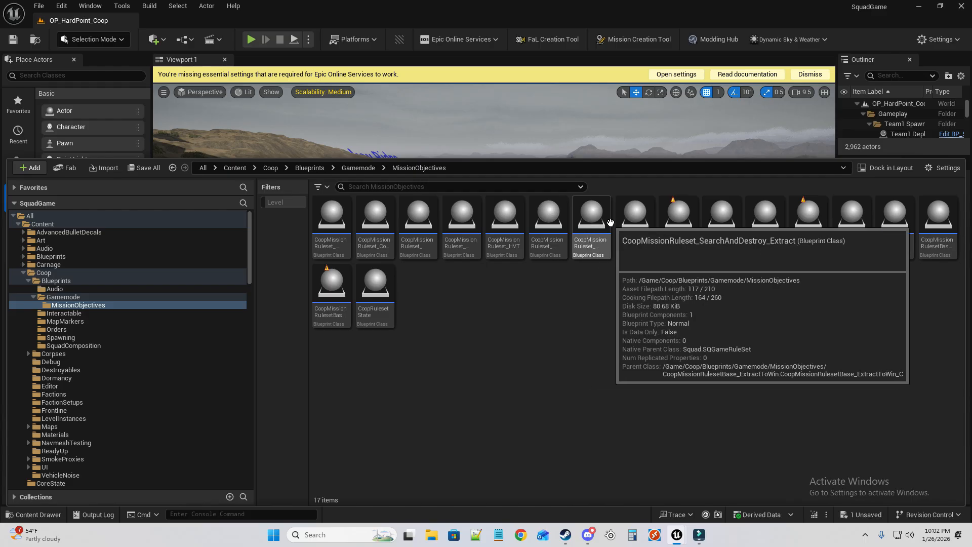
{"action": "double_click", "coordinate": [548, 215]}
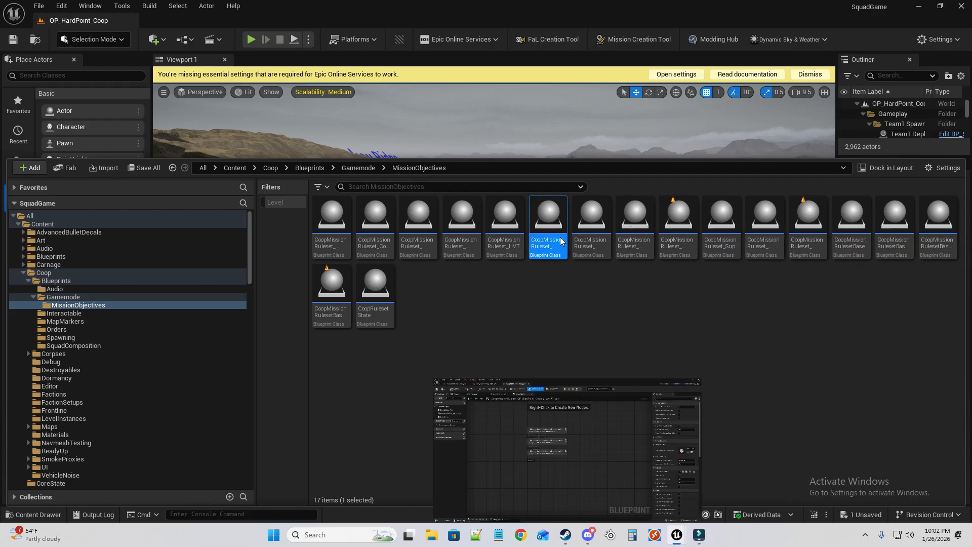
Examine how the BeginPlay chain finds the destructible objectives and binds their cache-destroyed event.
{"action": "right_click_drag", "start_coordinate": [615, 180], "coordinate": [548, 262]}
{"action": "scroll", "coordinate": [312, 226], "scroll_direction": "down", "scroll_amount": 2}
{"action": "scroll", "coordinate": [448, 251], "scroll_direction": "up", "scroll_amount": 4}
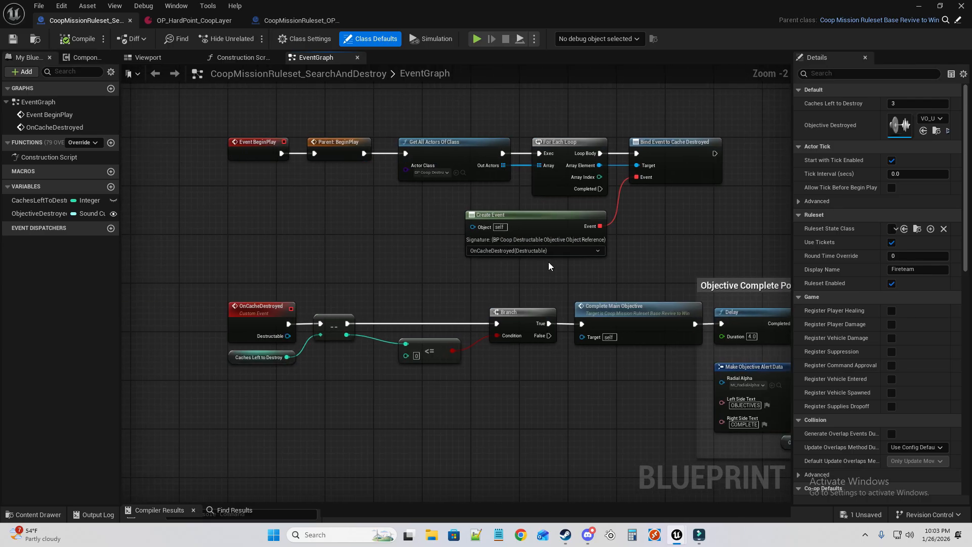
{"action": "scroll", "coordinate": [549, 262], "scroll_direction": "down", "scroll_amount": 1}
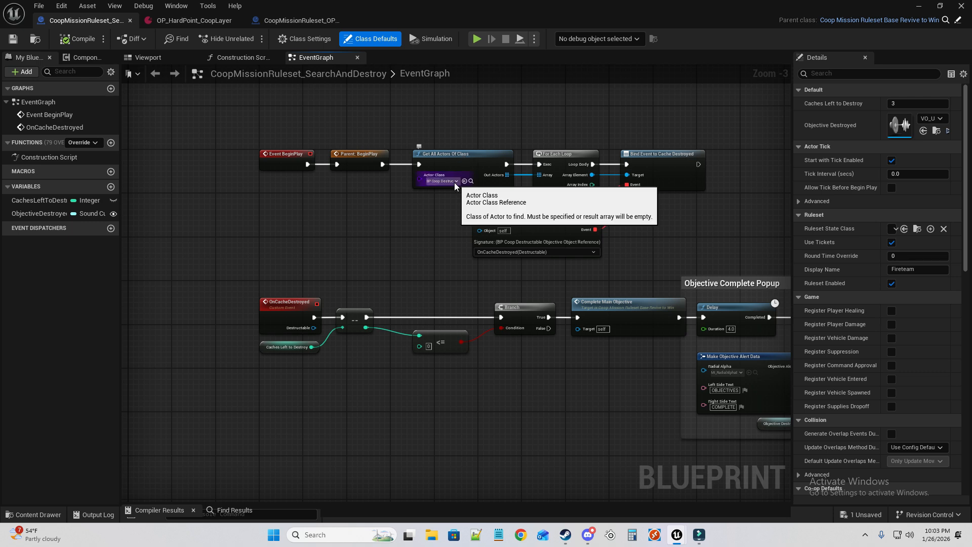
{"action": "scroll", "coordinate": [448, 183], "scroll_direction": "up", "scroll_amount": 3}
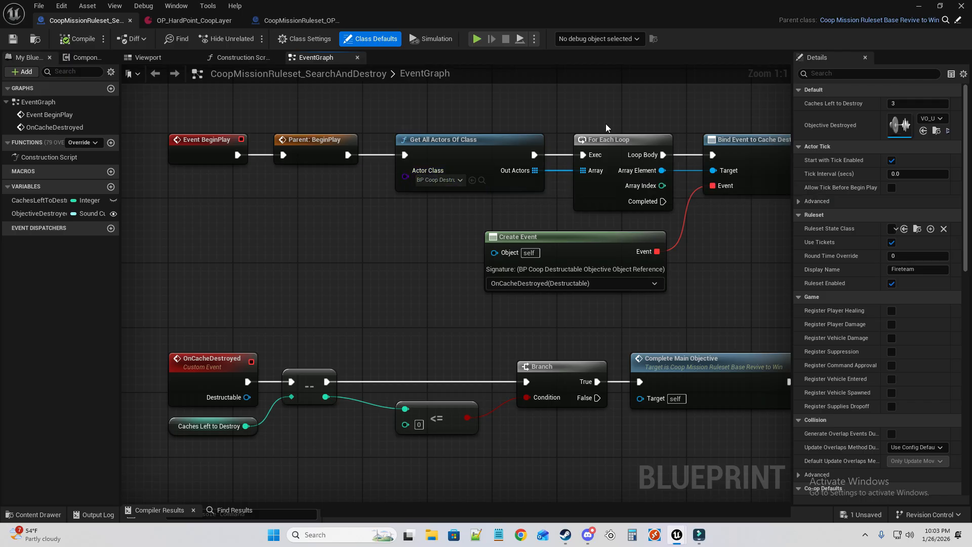
{"action": "right_click_drag", "start_coordinate": [447, 183], "coordinate": [455, 162]}
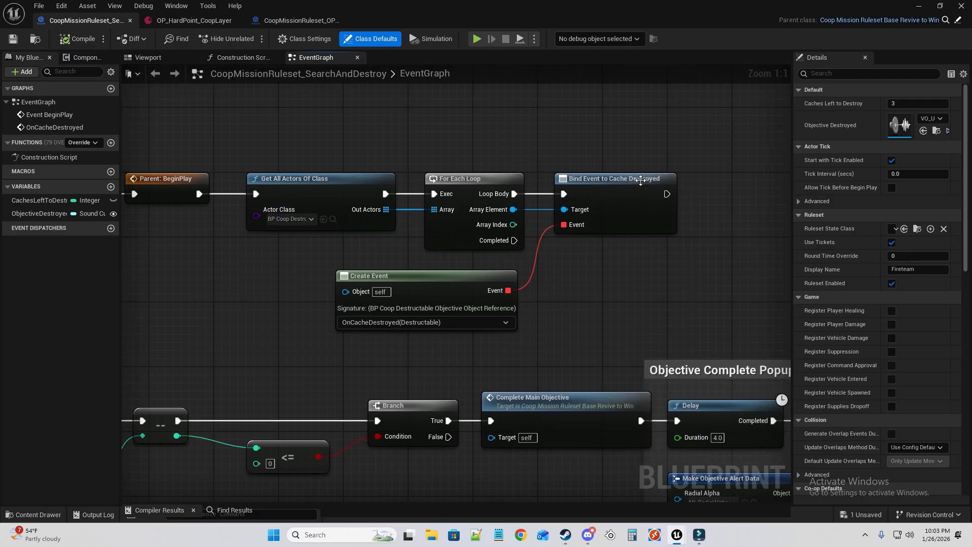
{"action": "right_click_drag", "start_coordinate": [337, 363], "coordinate": [284, 300]}
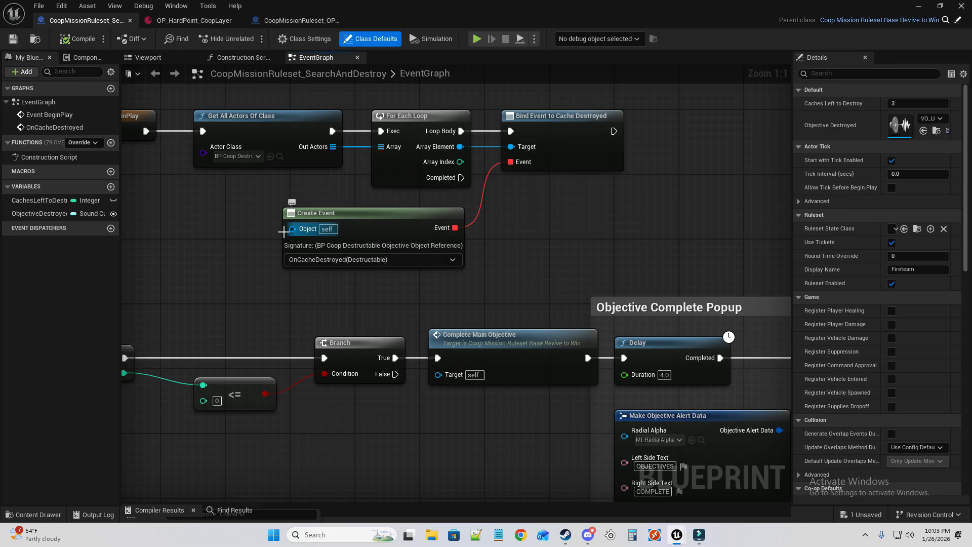
Examine the OnCacheDestroyed chain from the cache counter through Complete Main Objective to the Objective Complete Popup section.
{"action": "right_click_drag", "start_coordinate": [371, 264], "coordinate": [481, 245]}
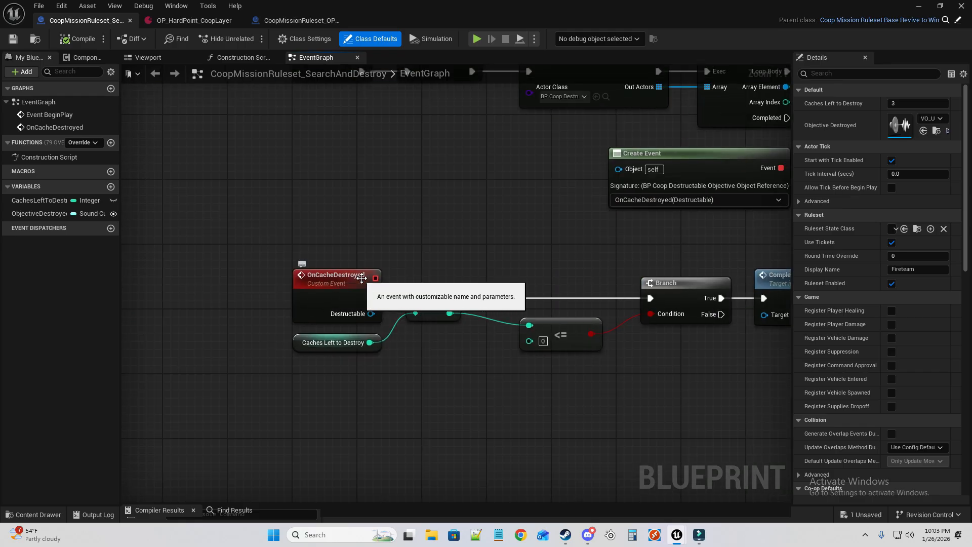
{"action": "right_click_drag", "start_coordinate": [557, 351], "coordinate": [308, 304]}
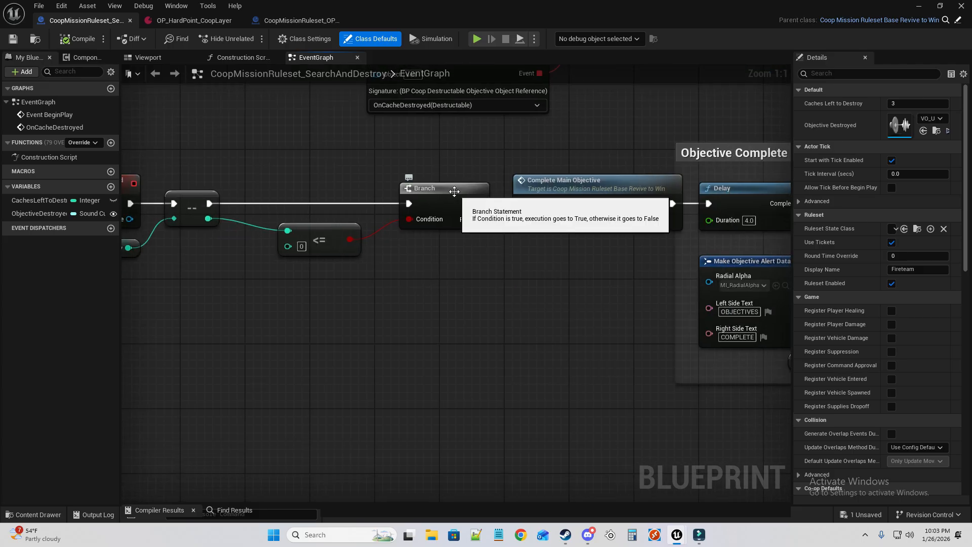
{"action": "right_click_drag", "start_coordinate": [434, 197], "coordinate": [409, 208]}
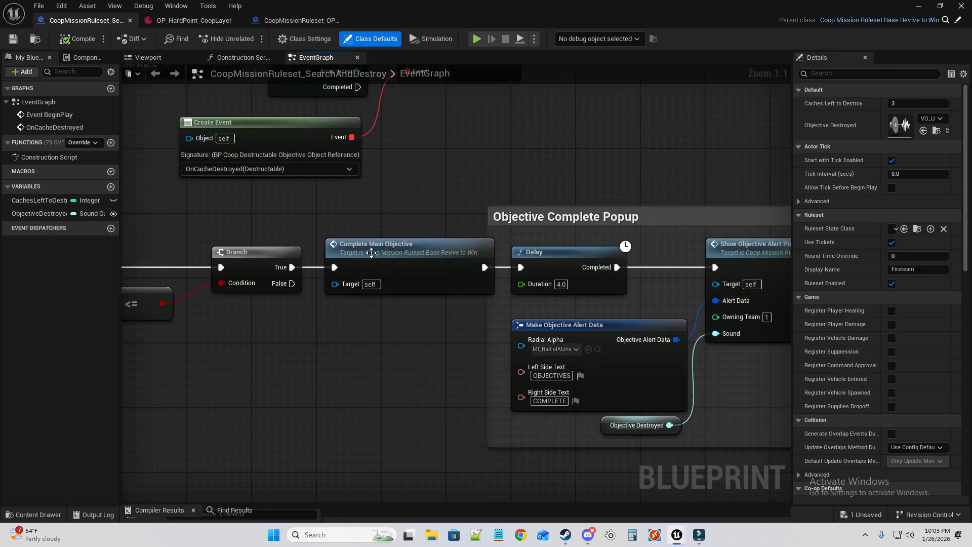
{"action": "right_click_drag", "start_coordinate": [547, 261], "coordinate": [320, 214]}
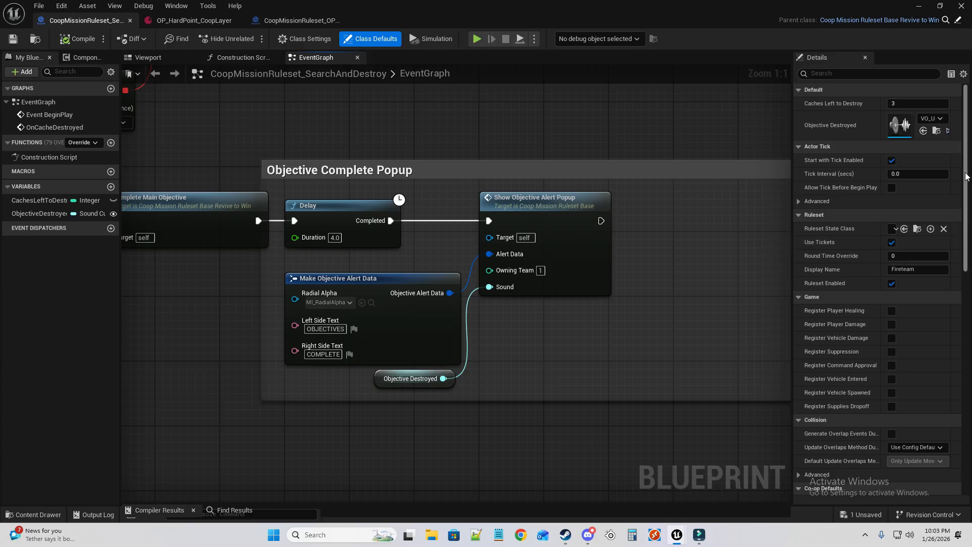
{"action": "scroll", "coordinate": [614, 299], "scroll_direction": "down", "scroll_amount": 13}
{"action": "scroll", "coordinate": [612, 320], "scroll_direction": "up", "scroll_amount": 9}
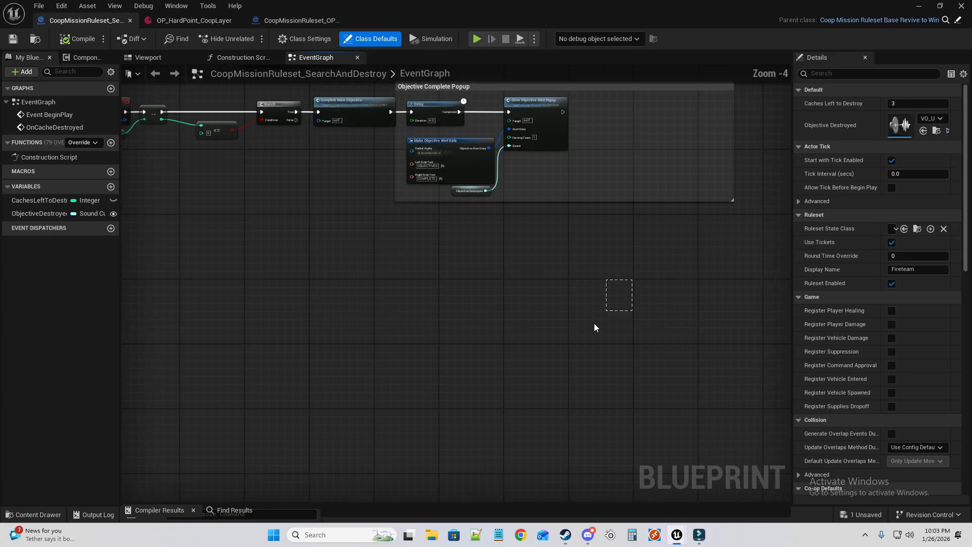
Try chaining a Complete Mission node after the Show Objective Alert Popup node, and delete it again.
{"action": "left_click_drag", "start_coordinate": [379, 212], "coordinate": [484, 209]}
{"action": "type", "text": "plate"}
{"action": "key", "text": "BackSpace"}
{"action": "key", "text": "BackSpace"}
{"action": "key", "text": "BackSpace"}
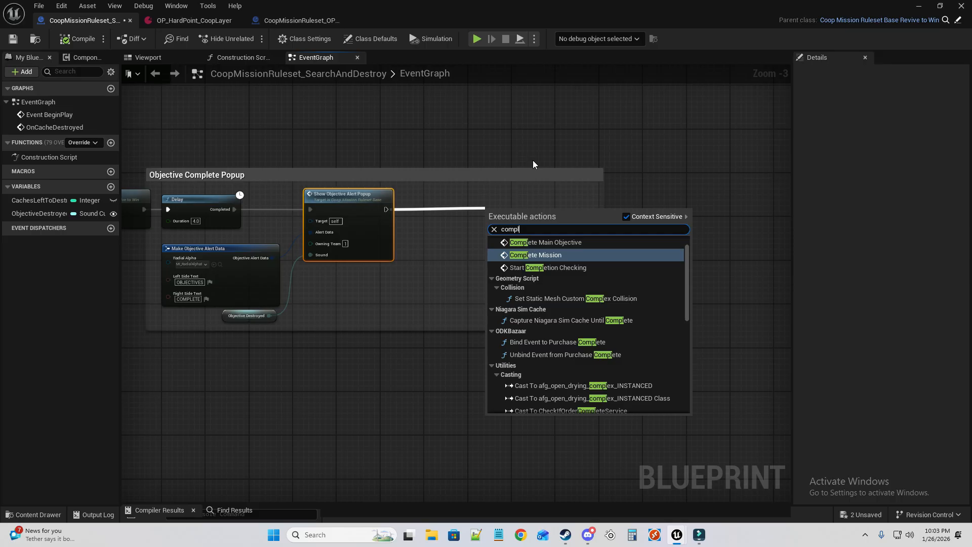
{"action": "scroll", "coordinate": [557, 269], "scroll_direction": "up", "scroll_amount": 1}
{"action": "left_click", "coordinate": [572, 275]}
{"action": "left_click_drag", "start_coordinate": [531, 226], "coordinate": [476, 209]}
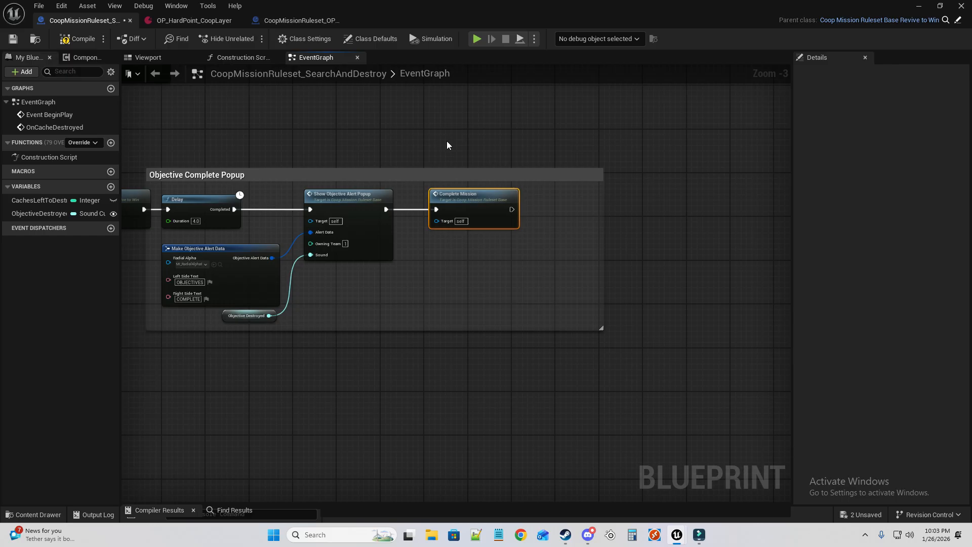
{"action": "key", "text": "Delete"}
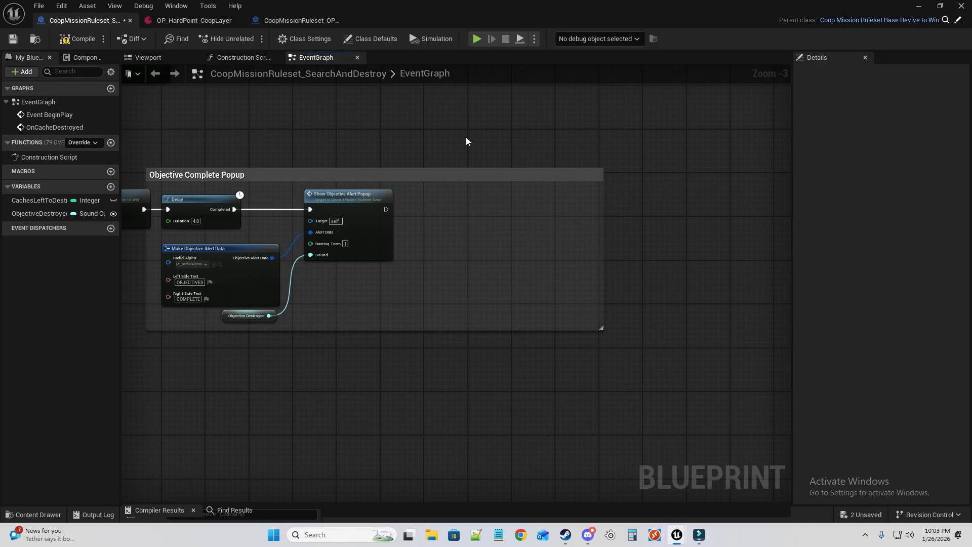
Save the SearchAndDestroy ruleset blueprint and switch to the CoopMissionRuleset_OP_HardPoint_Coop event graph.
{"action": "left_click", "coordinate": [14, 38]}
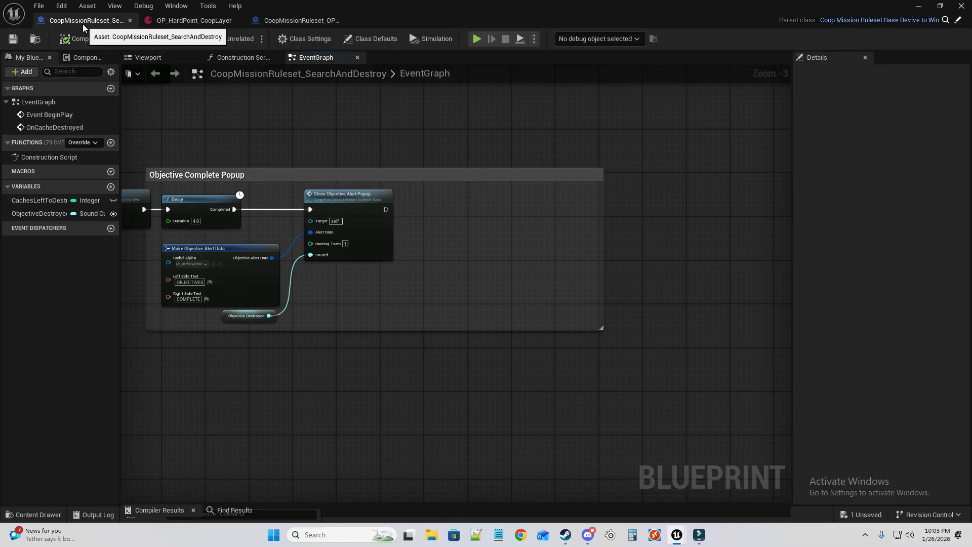
{"action": "left_click", "coordinate": [315, 21]}
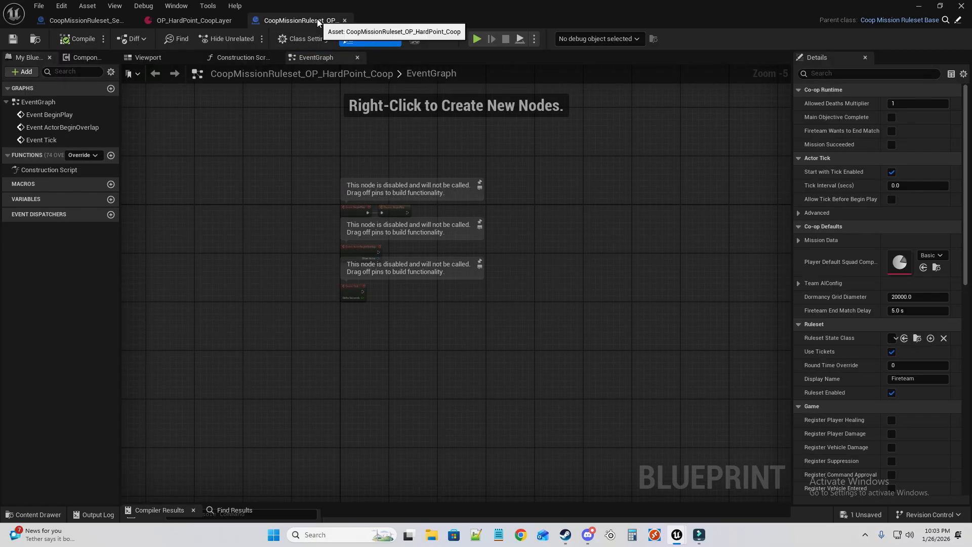
Try copying all SearchAndDestroy event graph nodes into the OP_HardPoint_Coop ruleset's event graph, and delete the pasted nodes again.
{"action": "left_click", "coordinate": [89, 20]}
{"action": "scroll", "coordinate": [405, 142], "scroll_direction": "down", "scroll_amount": 3}
{"action": "left_click_drag", "start_coordinate": [363, 136], "coordinate": [719, 297]}
{"action": "left_click", "coordinate": [314, 22]}
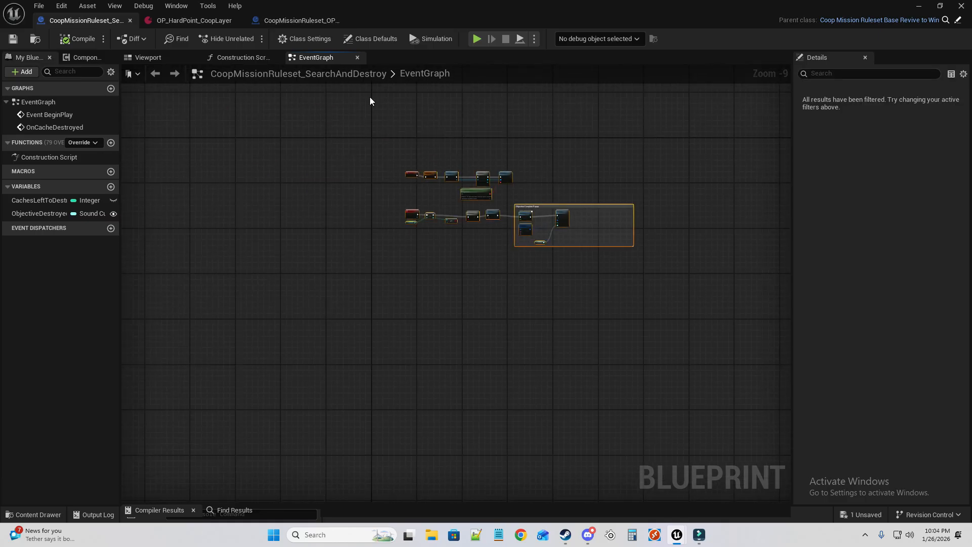
{"action": "left_click", "coordinate": [588, 197]}
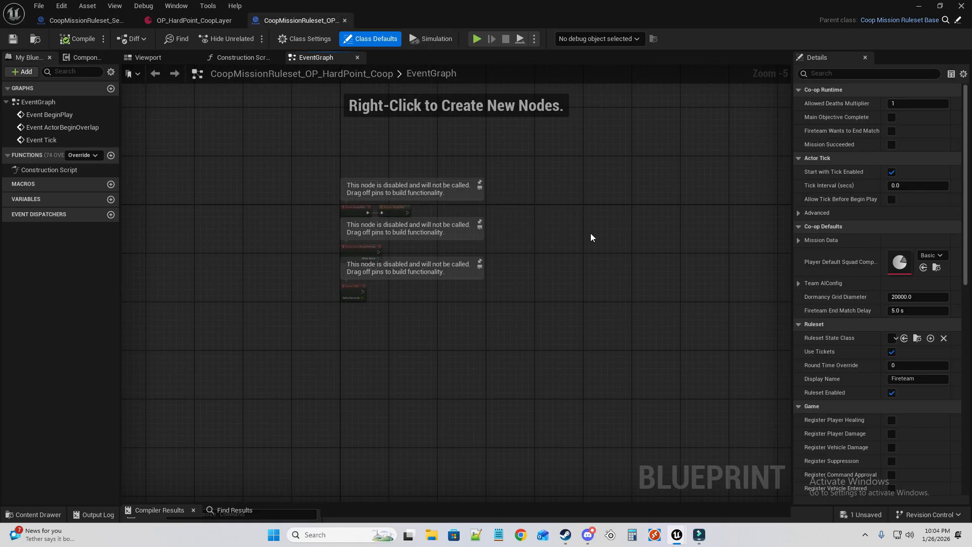
{"action": "right_click_drag", "start_coordinate": [590, 233], "coordinate": [454, 226]}
{"action": "key", "text": "ctrl+v"}
{"action": "scroll", "coordinate": [464, 207], "scroll_direction": "down", "scroll_amount": 1}
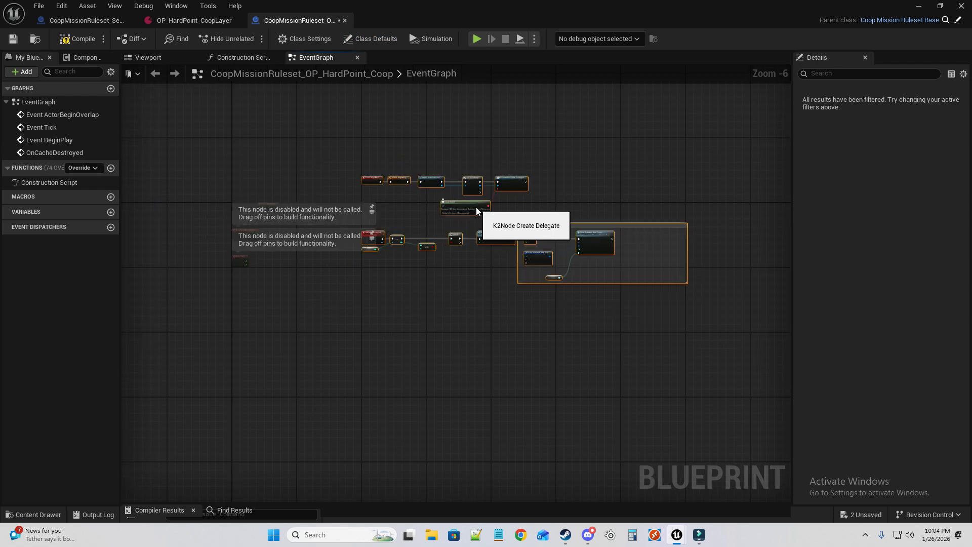
{"action": "key", "text": "Delete"}
{"action": "right_click_drag", "start_coordinate": [329, 147], "coordinate": [440, 162]}
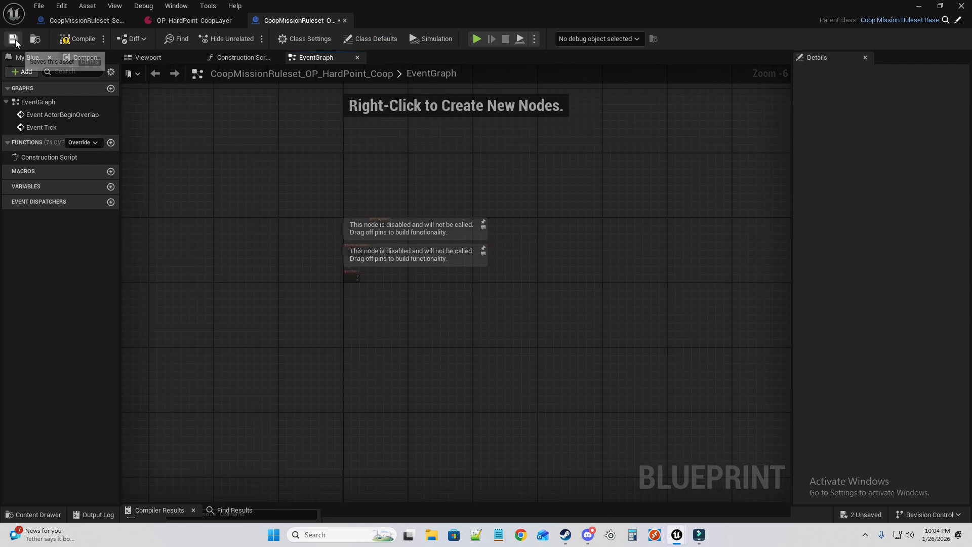
Reparent the OP_HardPoint_Coop ruleset blueprint to CoopMissionRuleset_SearchAndDestroy and save it.
{"action": "left_click", "coordinate": [61, 6]}
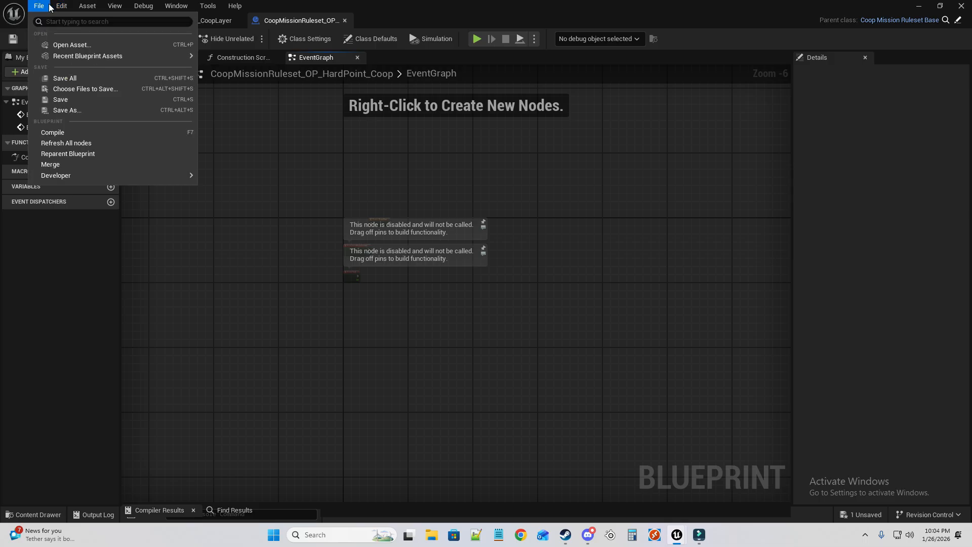
{"action": "mouse_move", "coordinate": [44, 11]}
{"action": "left_click", "coordinate": [67, 153]}
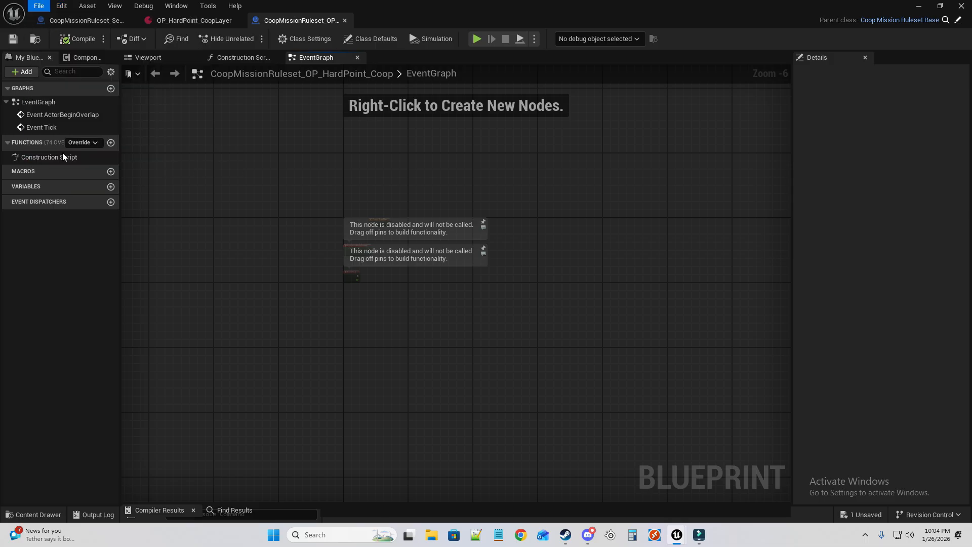
{"action": "type", "text": "coo"}
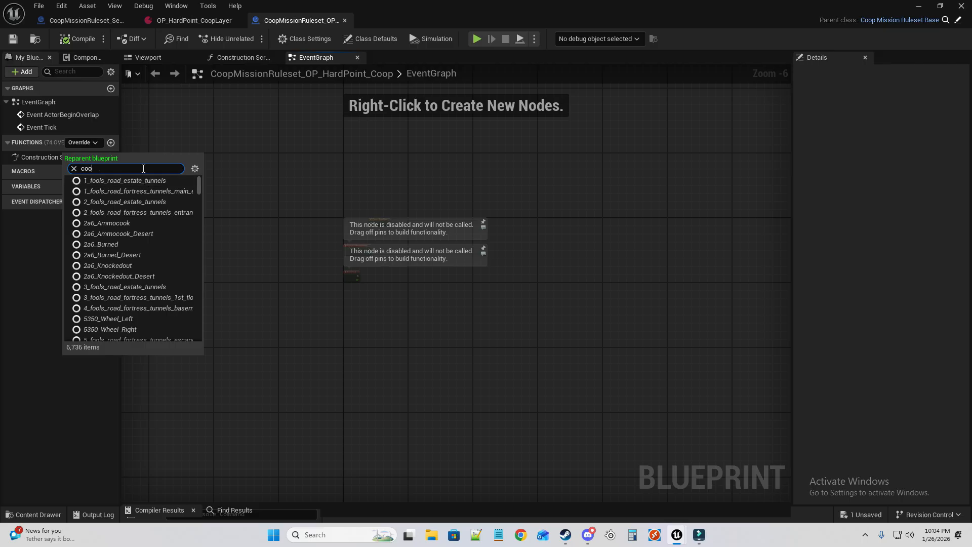
{"action": "type", "text": "p"}
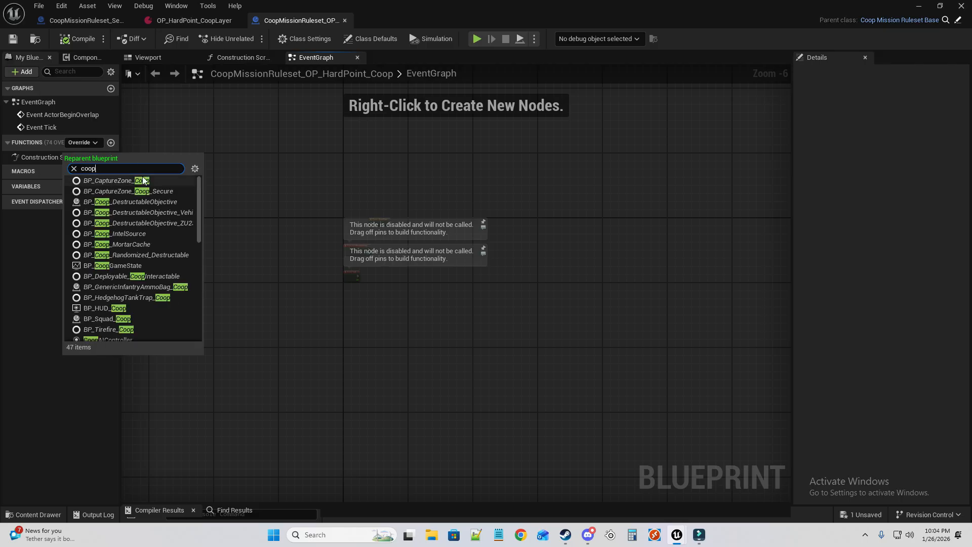
{"action": "scroll", "coordinate": [187, 262], "scroll_direction": "down", "scroll_amount": 5}
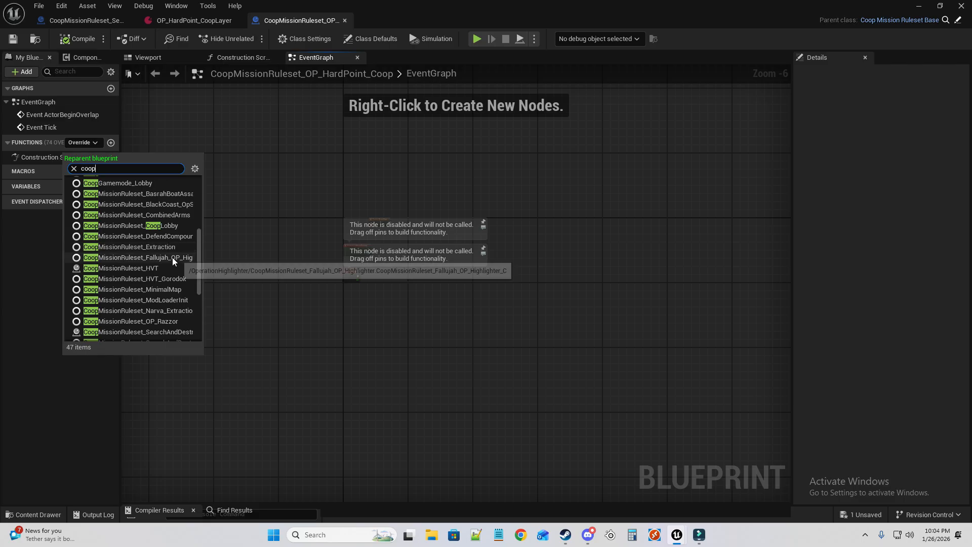
{"action": "scroll", "coordinate": [166, 260], "scroll_direction": "down", "scroll_amount": 2}
{"action": "scroll", "coordinate": [183, 233], "scroll_direction": "down", "scroll_amount": 2}
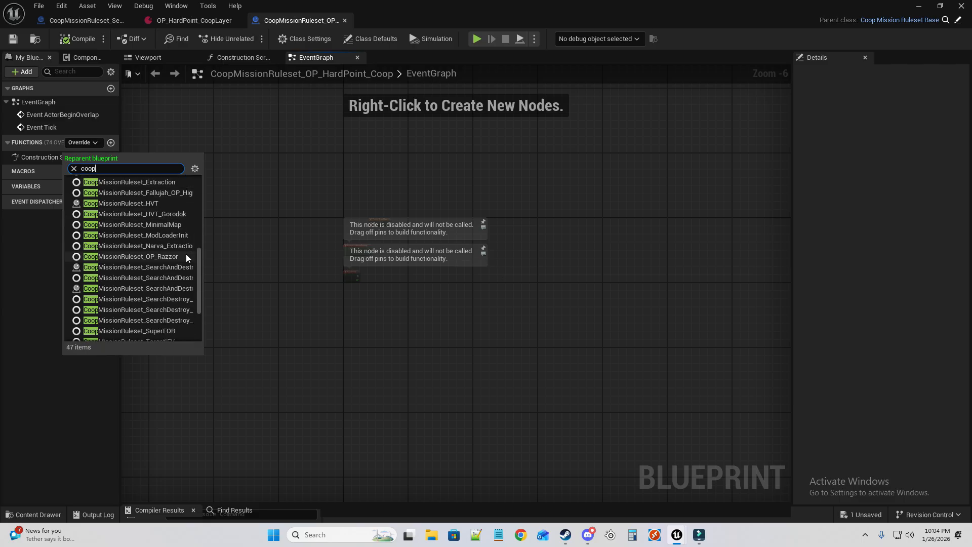
{"action": "left_click", "coordinate": [180, 271]}
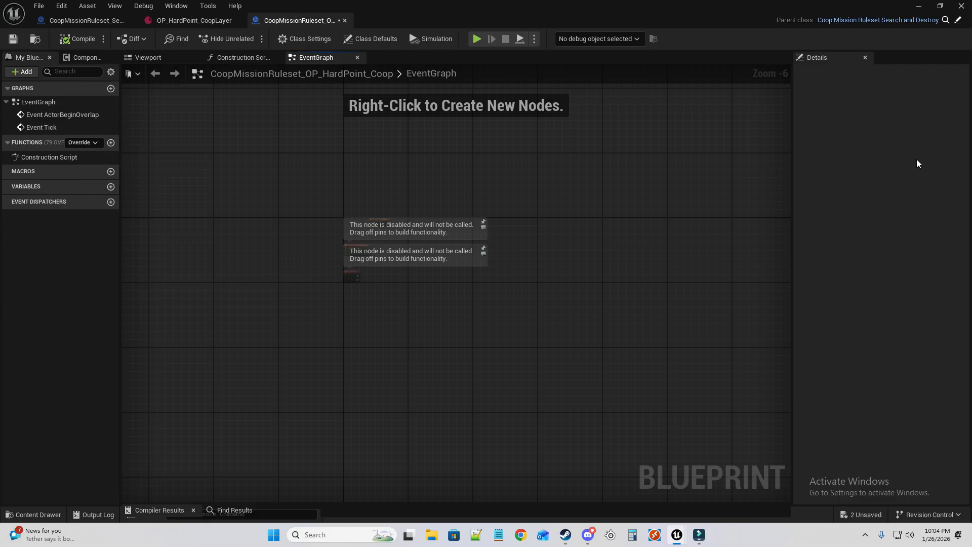
{"action": "scroll", "coordinate": [522, 196], "scroll_direction": "down", "scroll_amount": 1}
{"action": "left_click", "coordinate": [13, 38]}
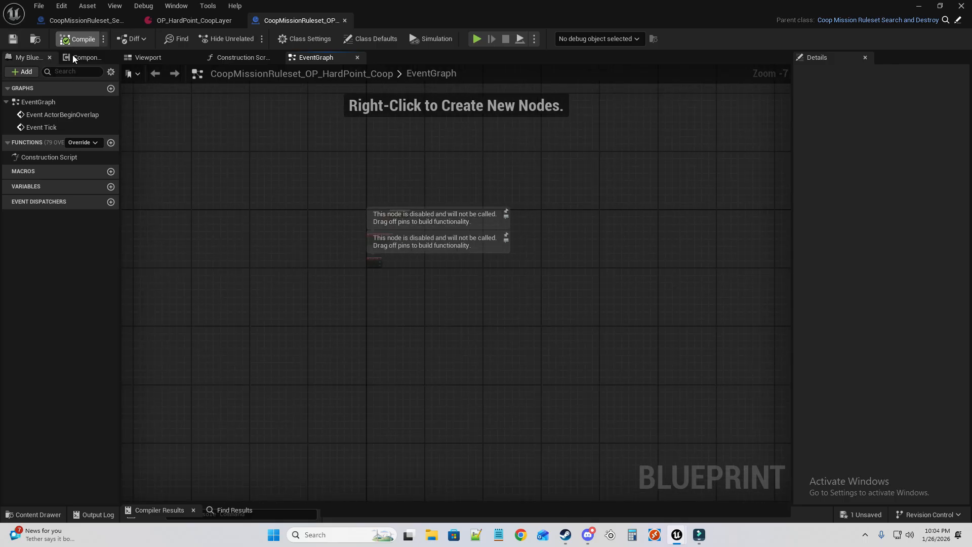
Examine the ruleset's class defaults, including Revive Players Text and Mission Data, and check which parent class the SearchAndDestroy ruleset uses.
{"action": "left_click", "coordinate": [375, 38]}
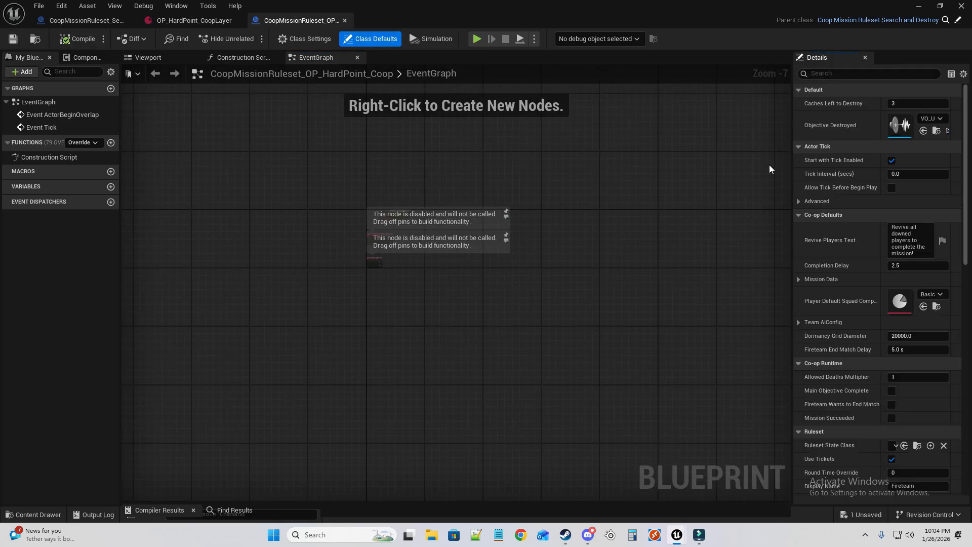
{"action": "left_click_drag", "start_coordinate": [792, 177], "coordinate": [461, 180]}
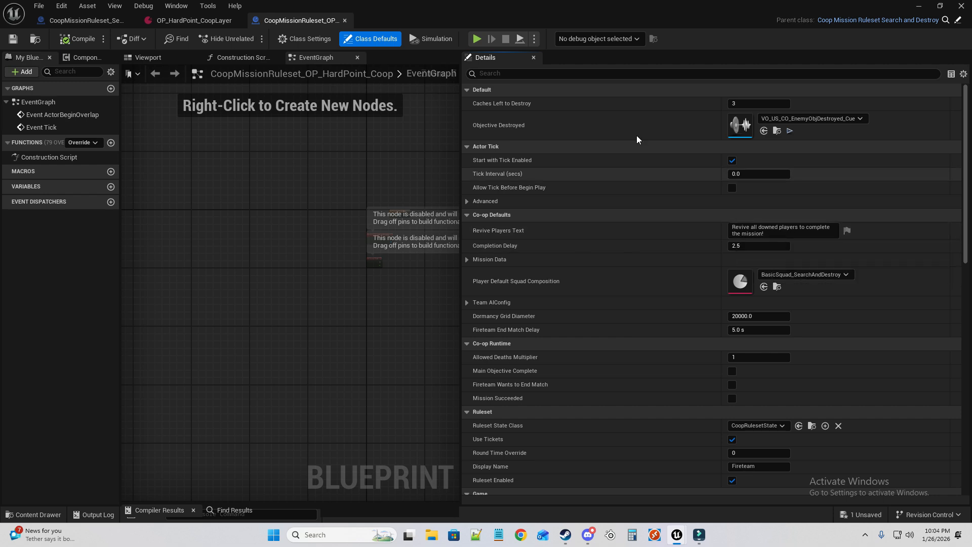
{"action": "left_click", "coordinate": [71, 23]}
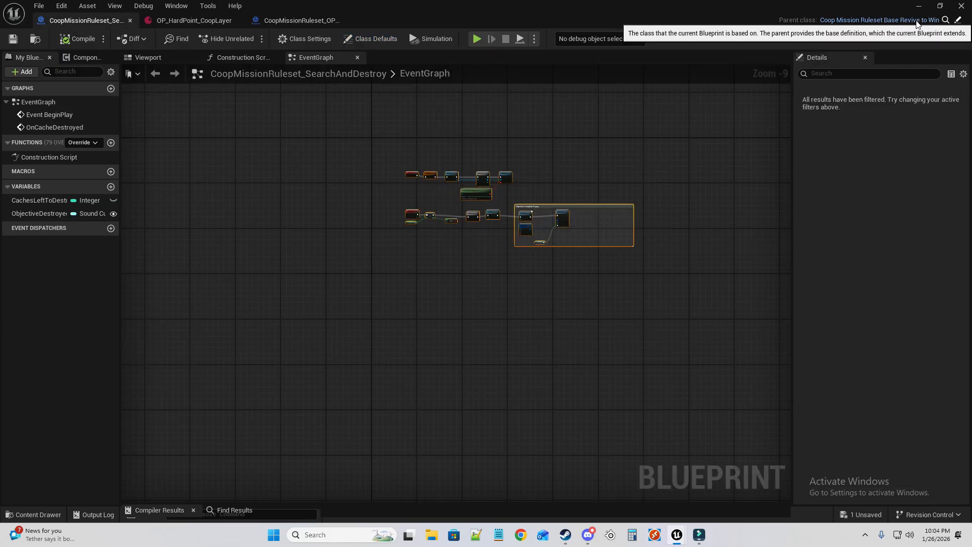
{"action": "left_click", "coordinate": [293, 20]}
{"action": "left_click", "coordinate": [733, 228]}
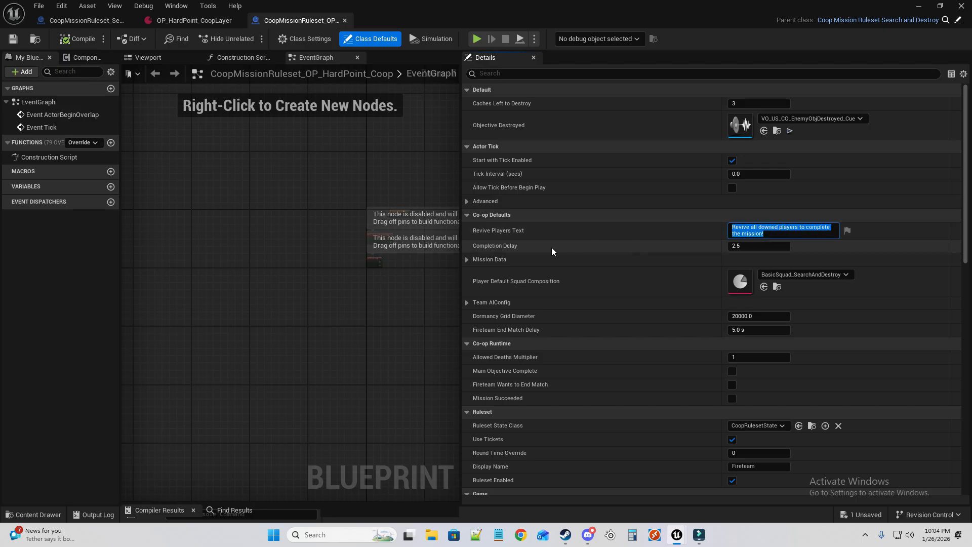
{"action": "left_click", "coordinate": [471, 259]}
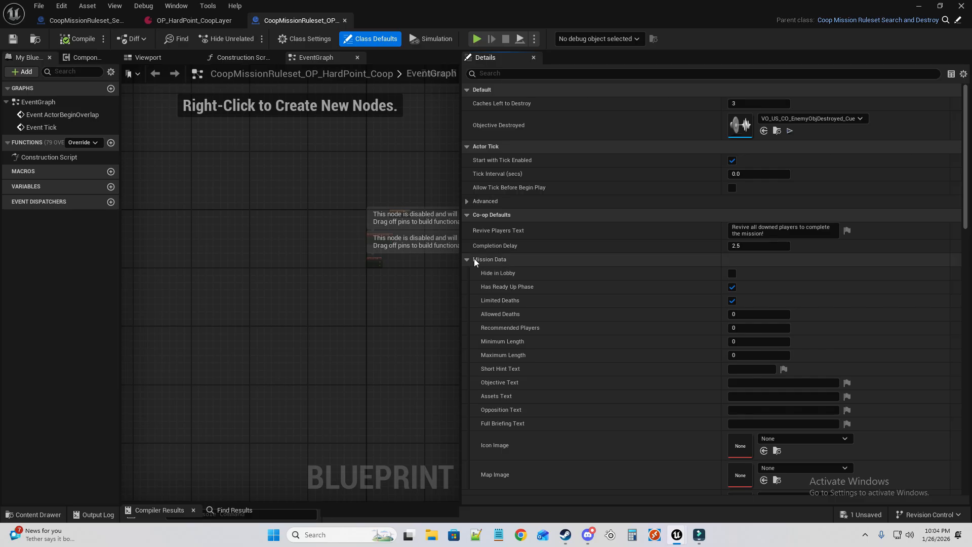
{"action": "scroll", "coordinate": [494, 259], "scroll_direction": "down", "scroll_amount": 3}
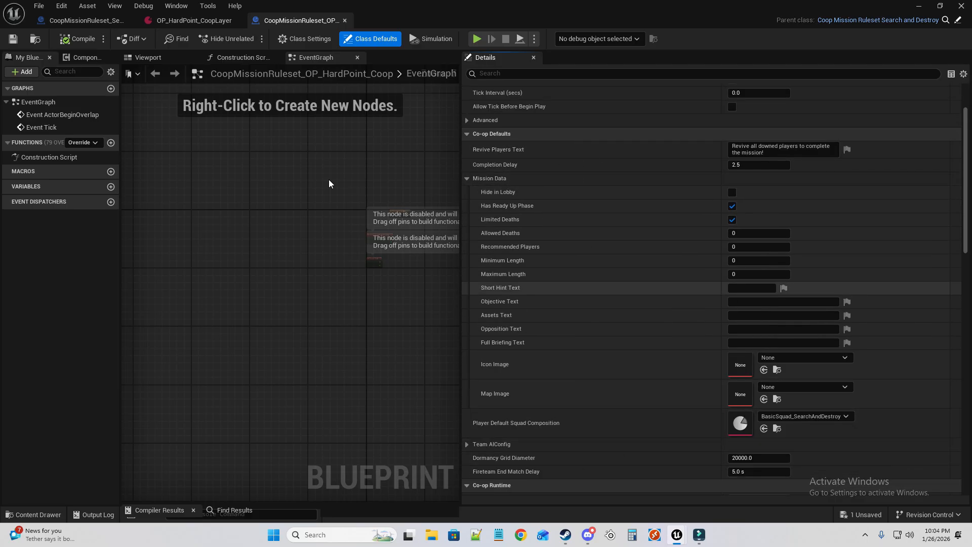
Open the SearchAndDestroy ruleset's ReviveToWin parent blueprint and examine how its event graph checks for mission completion and wounded players.
{"action": "left_click", "coordinate": [69, 23]}
{"action": "left_click", "coordinate": [880, 20]}
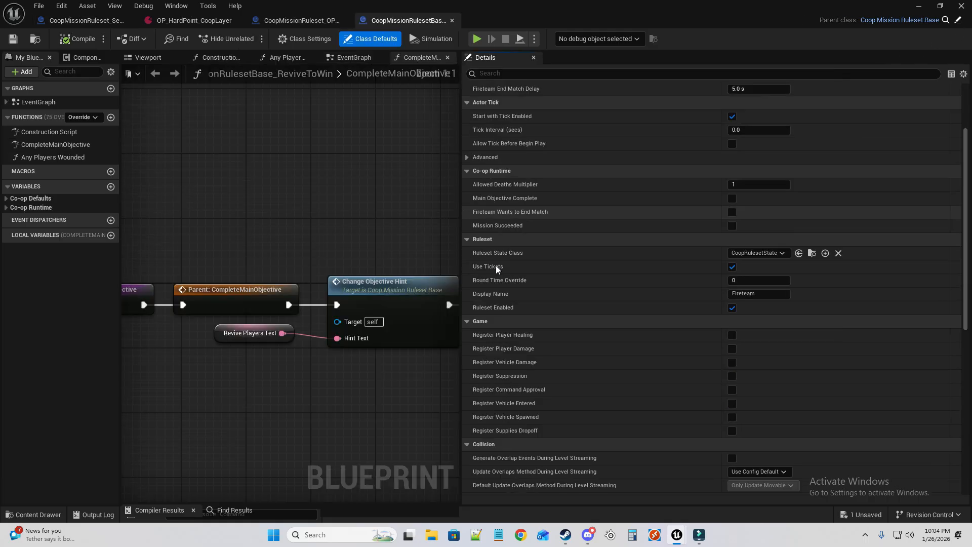
{"action": "scroll", "coordinate": [265, 189], "scroll_direction": "down", "scroll_amount": 10}
{"action": "mouse_move", "coordinate": [457, 177]}
{"action": "right_mouse_down"}
{"action": "mouse_move", "coordinate": [639, 185]}
{"action": "mouse_move", "coordinate": [420, 182]}
{"action": "mouse_move", "coordinate": [459, 195]}
{"action": "right_mouse_up"}
{"action": "left_click_drag", "start_coordinate": [465, 190], "coordinate": [729, 238]}
{"action": "right_click_drag", "start_coordinate": [593, 250], "coordinate": [611, 242]}
{"action": "left_click", "coordinate": [398, 57]}
{"action": "scroll", "coordinate": [438, 210], "scroll_direction": "up", "scroll_amount": 6}
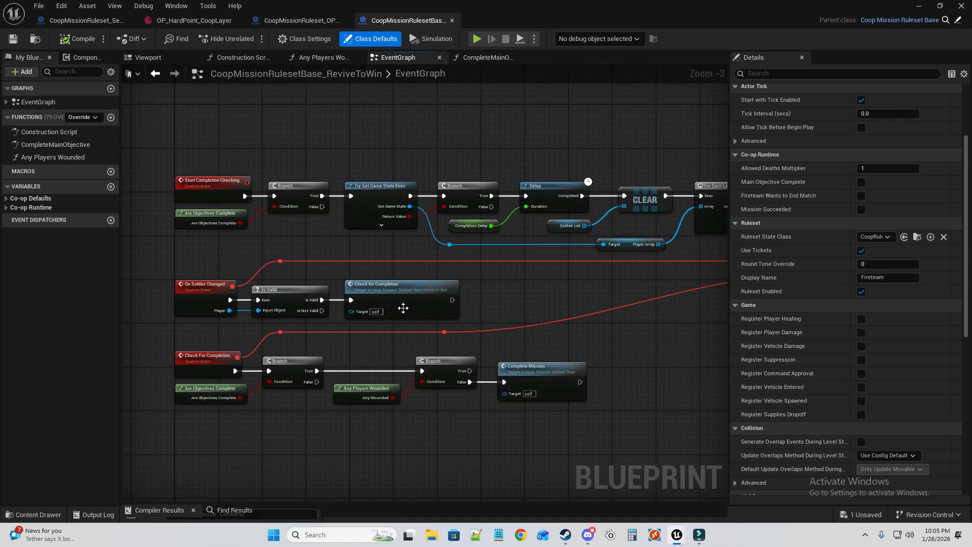
{"action": "right_click_drag", "start_coordinate": [189, 205], "coordinate": [301, 160]}
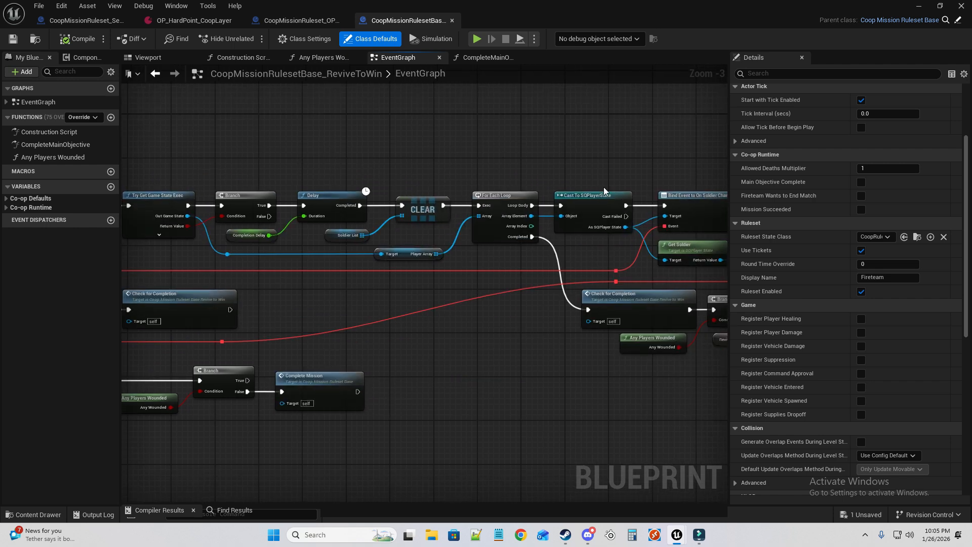
{"action": "right_click_drag", "start_coordinate": [604, 190], "coordinate": [350, 184]}
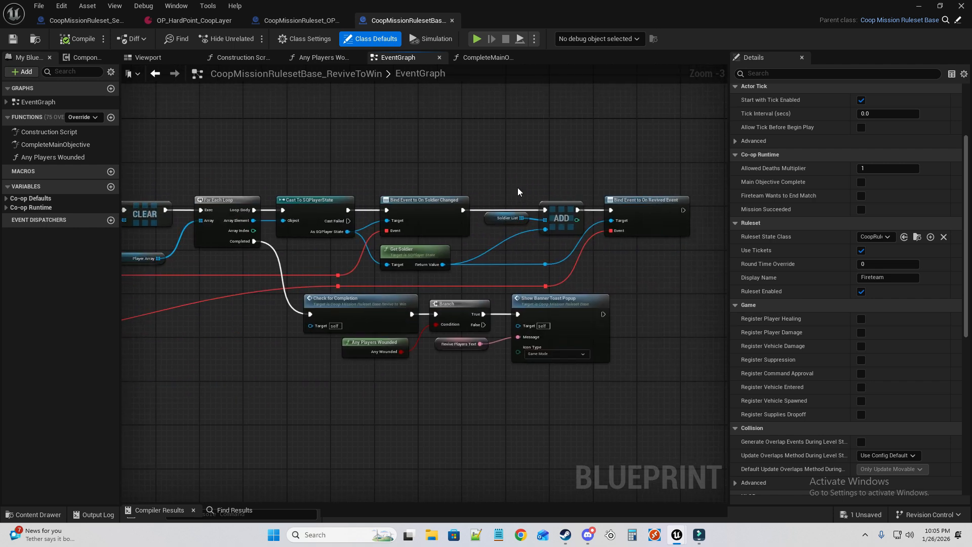
Look through the ruleset blueprints in the MissionObjectives content folder, and close the ReviveToWin blueprint.
{"action": "left_click", "coordinate": [41, 513]}
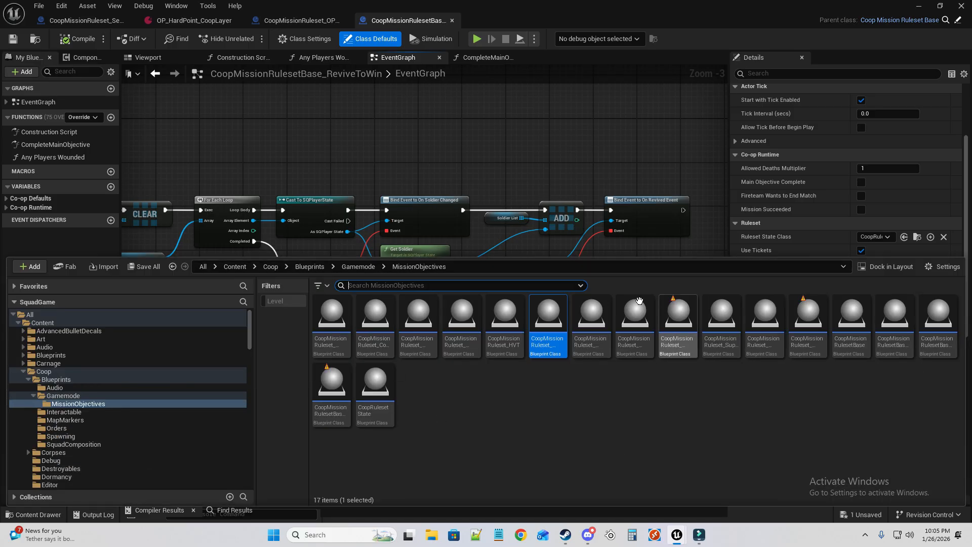
{"action": "mouse_move", "coordinate": [376, 392]}
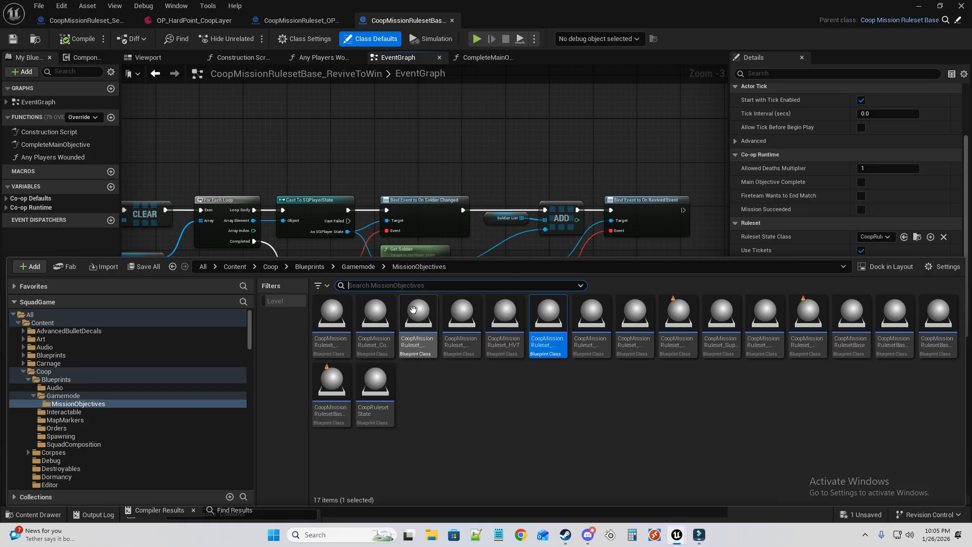
{"action": "left_click", "coordinate": [452, 21]}
{"action": "left_click_drag", "start_coordinate": [460, 112], "coordinate": [803, 149]}
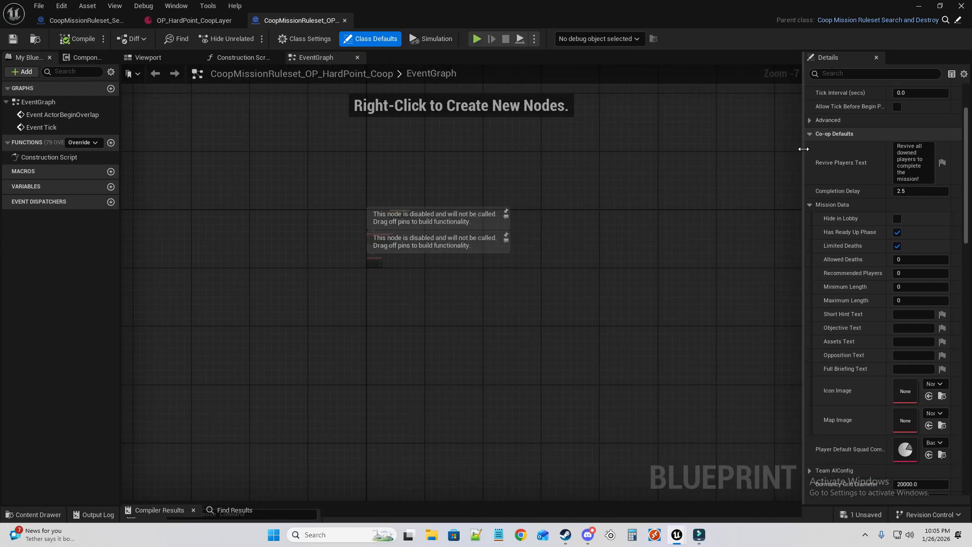
{"action": "scroll", "coordinate": [415, 232], "scroll_direction": "down", "scroll_amount": 3}
{"action": "scroll", "coordinate": [380, 221], "scroll_direction": "up", "scroll_amount": 9}
{"action": "scroll", "coordinate": [551, 228], "scroll_direction": "down", "scroll_amount": 6}
{"action": "scroll", "coordinate": [552, 230], "scroll_direction": "up", "scroll_amount": 7}
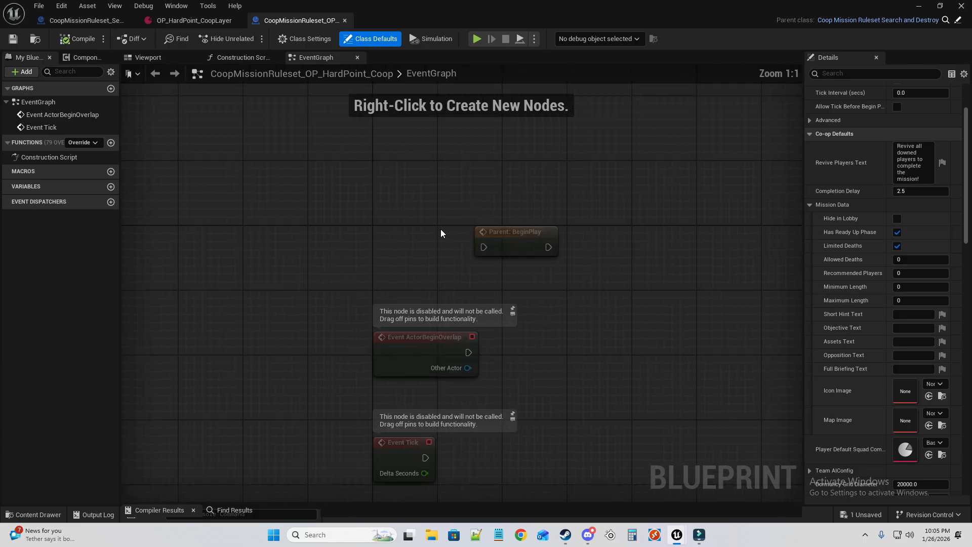
{"action": "right_click", "coordinate": [385, 242]}
{"action": "type", "text": "evnt"}
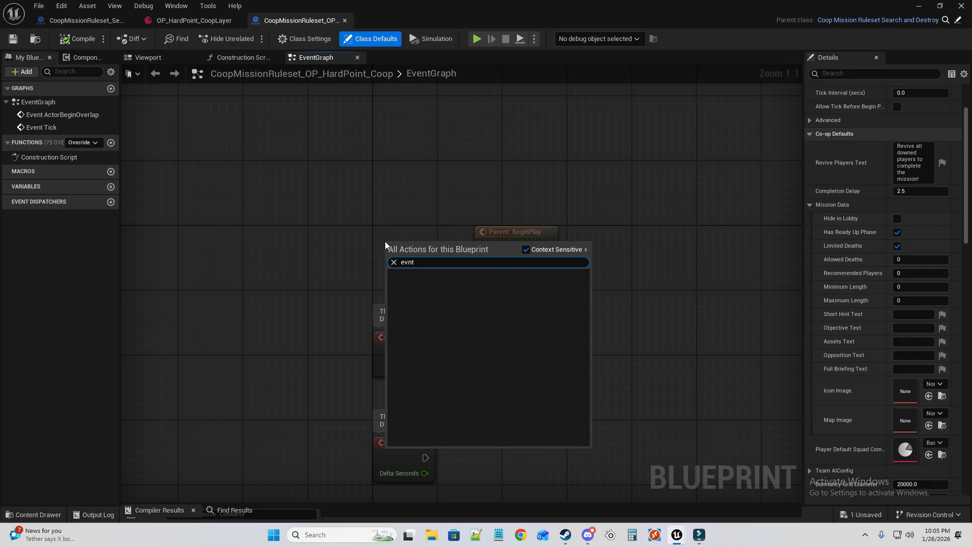
{"action": "left_click", "coordinate": [433, 179]}
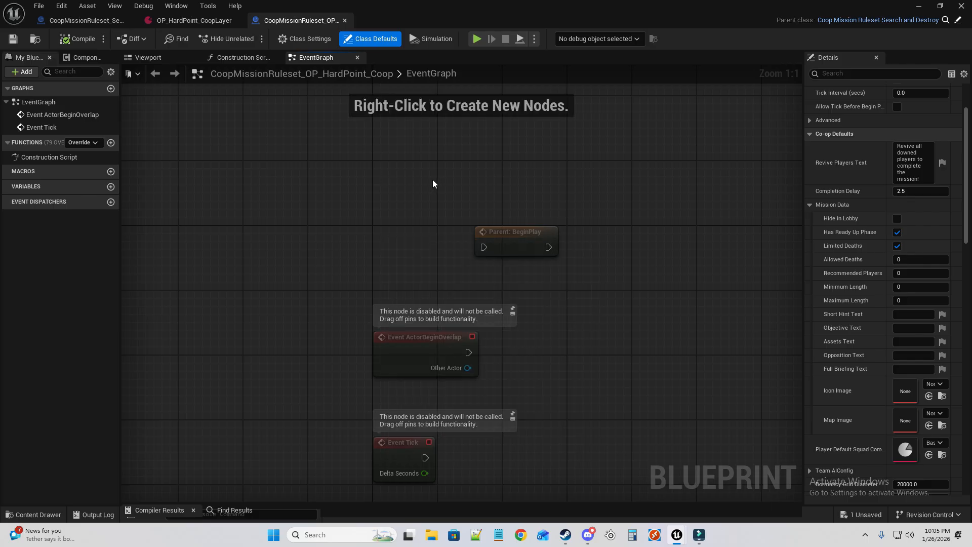
{"action": "scroll", "coordinate": [471, 182], "scroll_direction": "down", "scroll_amount": 7}
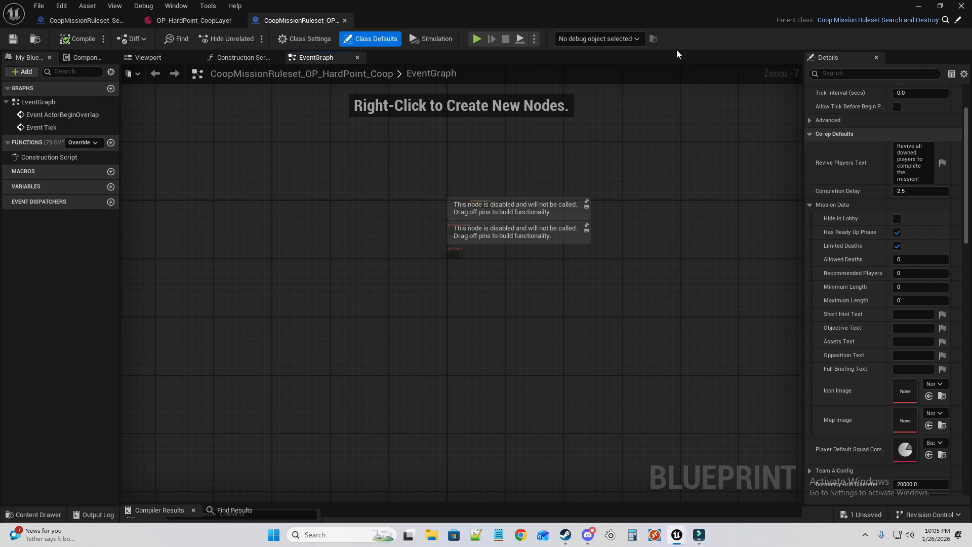
Close the blueprint editor window, look over the OP_HardPoint_Coop level, and enlarge the Outliner.
{"action": "left_click", "coordinate": [961, 12]}
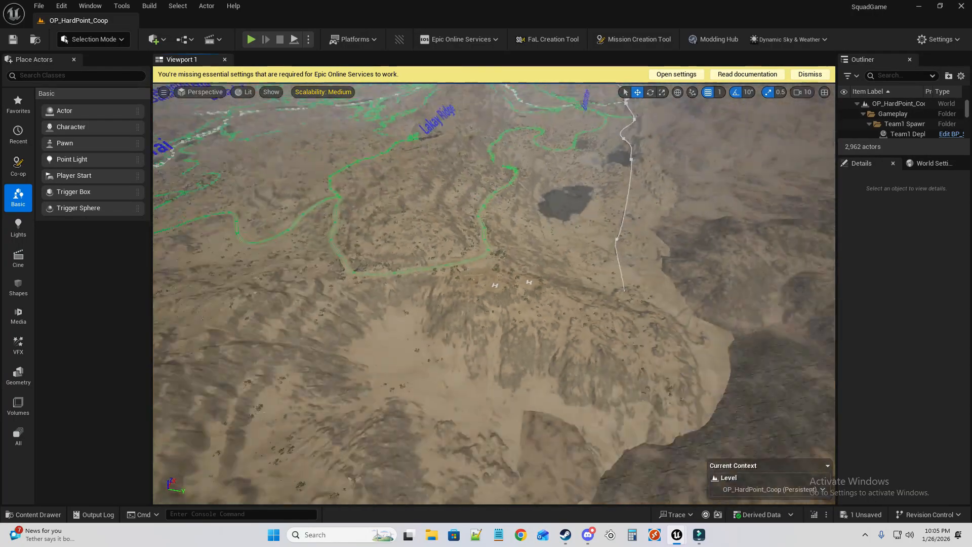
{"action": "right_click_drag", "start_coordinate": [494, 294], "coordinate": [570, 270]}
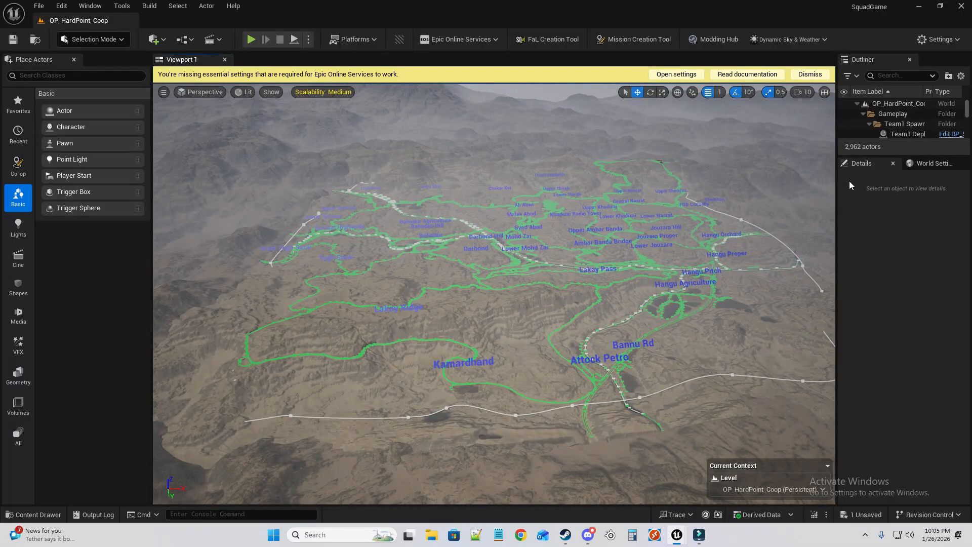
{"action": "left_click_drag", "start_coordinate": [837, 181], "coordinate": [604, 177]}
{"action": "left_click_drag", "start_coordinate": [800, 155], "coordinate": [813, 343]}
Select Team1 SpawnPoint 1 and bring the viewport to the Team 1 main base around it.
{"action": "left_click", "coordinate": [703, 132]}
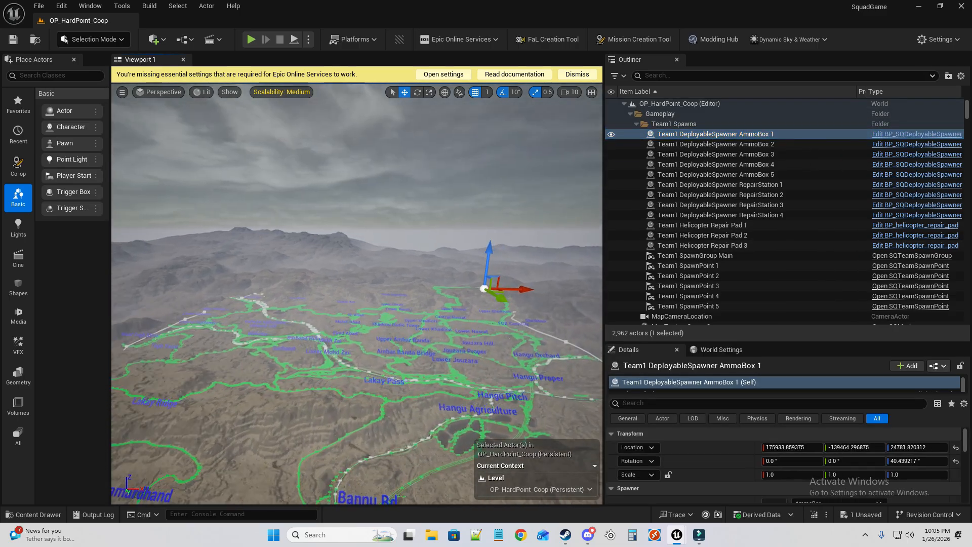
{"action": "left_click", "coordinate": [691, 265]}
{"action": "key", "text": "w"}
{"action": "right_click_drag", "start_coordinate": [356, 294], "coordinate": [203, 218]}
{"action": "scroll", "coordinate": [788, 260], "scroll_direction": "down", "scroll_amount": 4}
{"action": "scroll", "coordinate": [788, 260], "scroll_direction": "up", "scroll_amount": 4}
{"action": "key", "text": "w"}
{"action": "key", "text": "w"}
{"action": "key", "text": "w"}
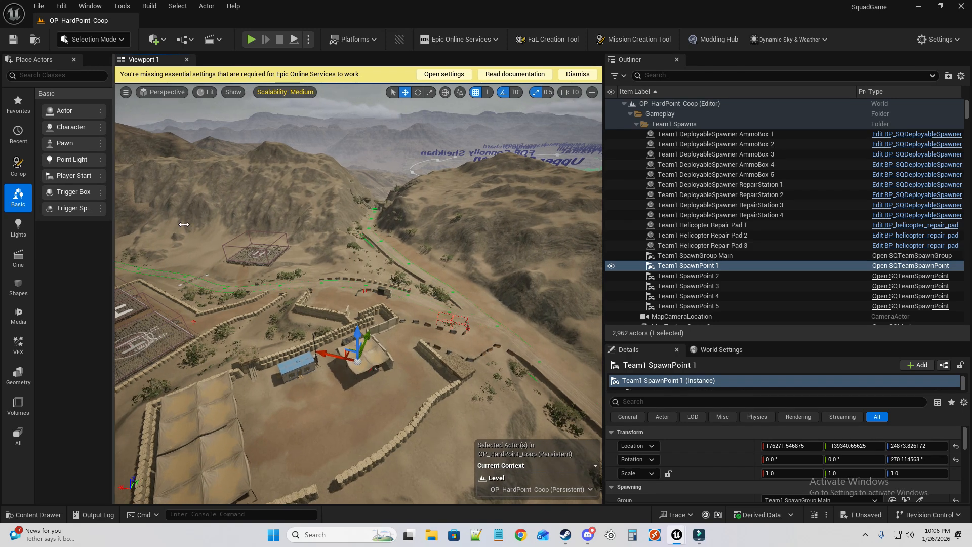
Place a BP_VehicleSpawner from the Co-op actors on the main base's open ground, at about X 176507, Y -140959, Z 24699.
{"action": "left_click_drag", "start_coordinate": [110, 216], "coordinate": [225, 216]}
{"action": "left_click", "coordinate": [18, 167]}
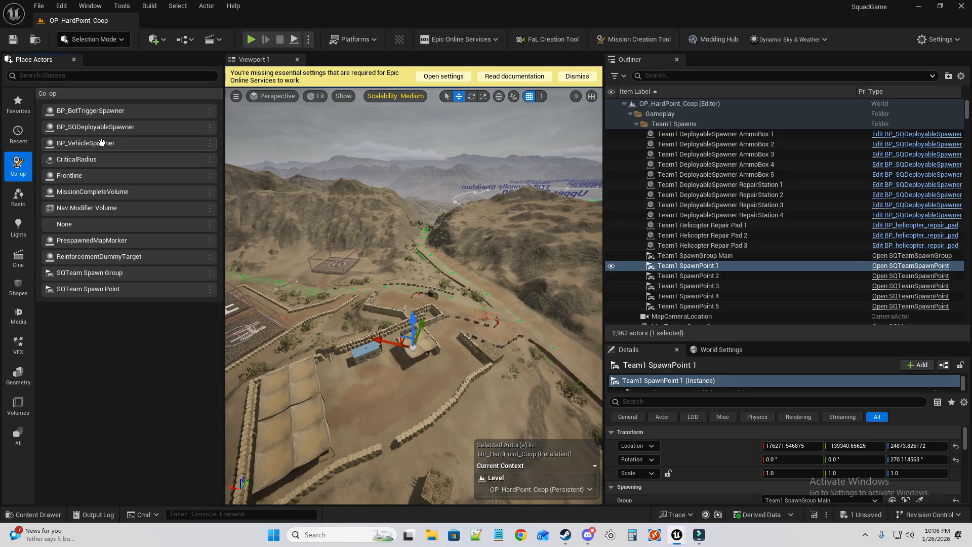
{"action": "left_click_drag", "start_coordinate": [102, 144], "coordinate": [434, 364]}
{"action": "left_click_drag", "start_coordinate": [388, 391], "coordinate": [388, 391]}
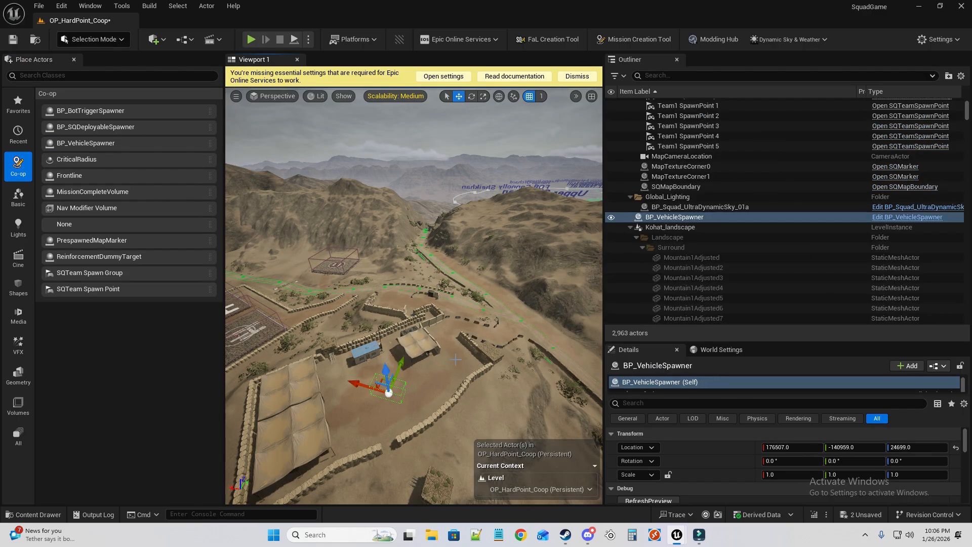
Set the placed vehicle spawner's spawner settings to Ground_TRAN.
{"action": "key", "text": "f"}
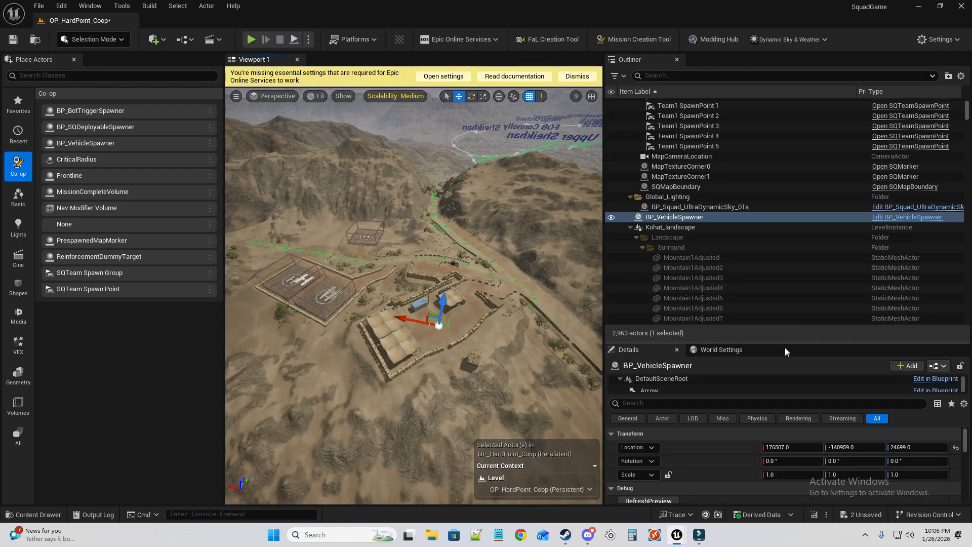
{"action": "left_click_drag", "start_coordinate": [783, 342], "coordinate": [775, 101]}
{"action": "scroll", "coordinate": [764, 324], "scroll_direction": "down", "scroll_amount": 8}
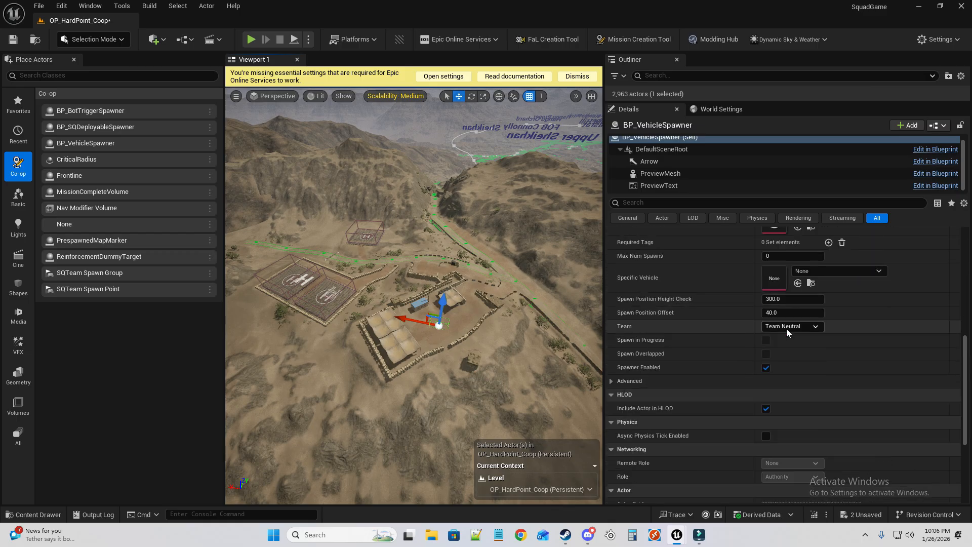
{"action": "left_click", "coordinate": [837, 299]}
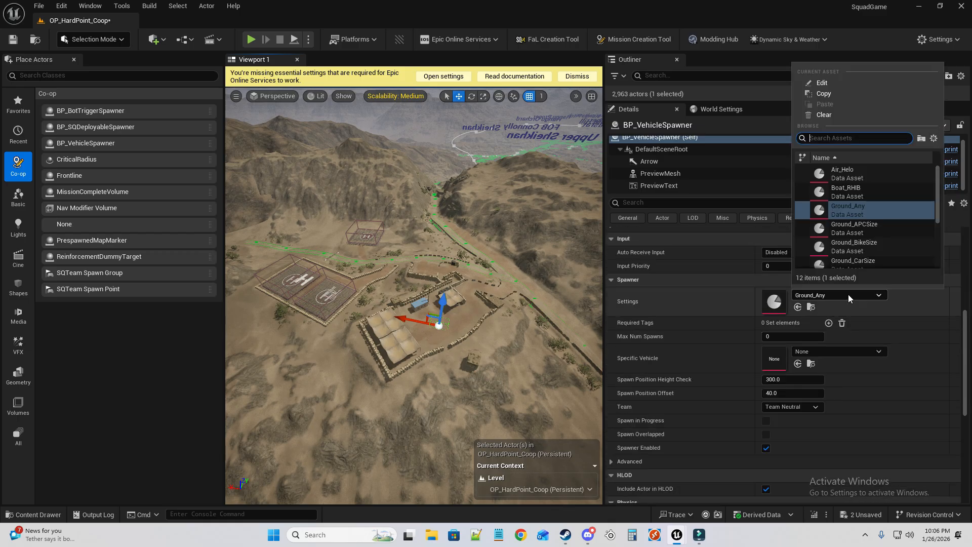
{"action": "scroll", "coordinate": [872, 208], "scroll_direction": "down", "scroll_amount": 1}
{"action": "scroll", "coordinate": [872, 207], "scroll_direction": "down", "scroll_amount": 3}
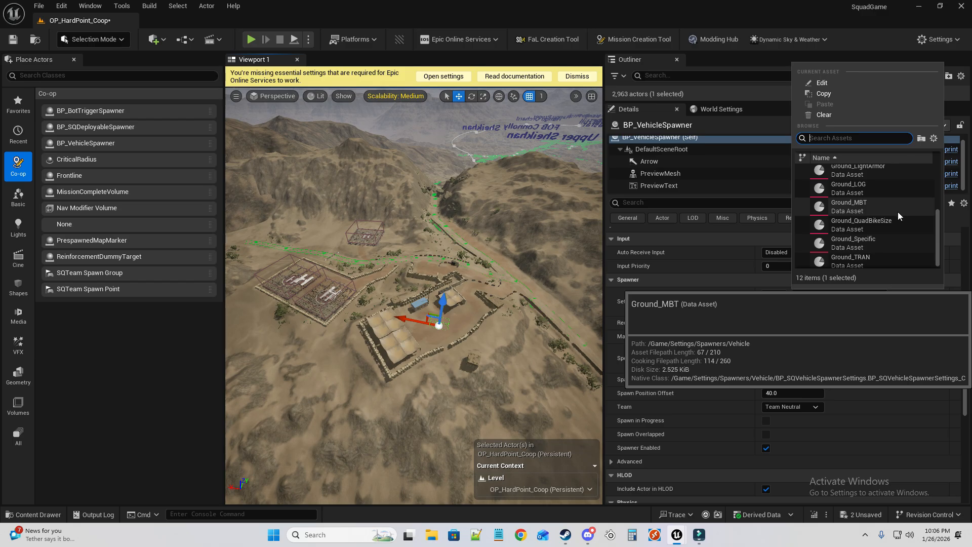
{"action": "left_click", "coordinate": [851, 260]}
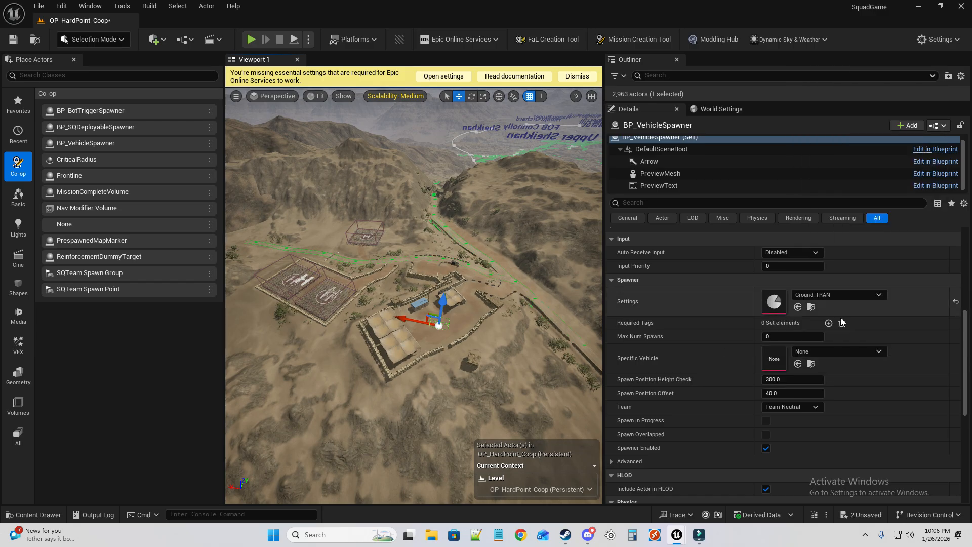
Choose USA_M939-TRAN as the vehicle spawner's specific vehicle and assign the spawner to Team One.
{"action": "left_click", "coordinate": [816, 353]}
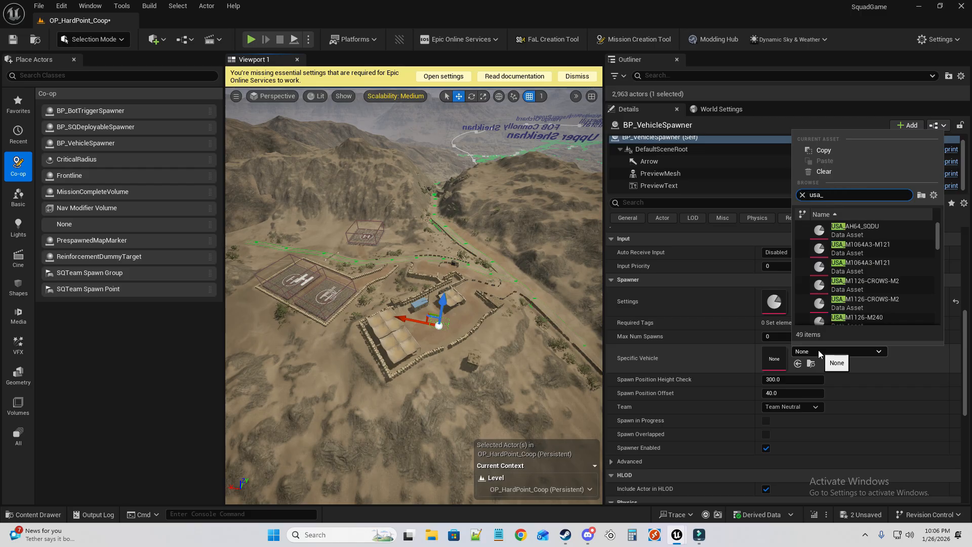
{"action": "scroll", "coordinate": [899, 287], "scroll_direction": "down", "scroll_amount": 10}
{"action": "scroll", "coordinate": [898, 287], "scroll_direction": "down", "scroll_amount": 6}
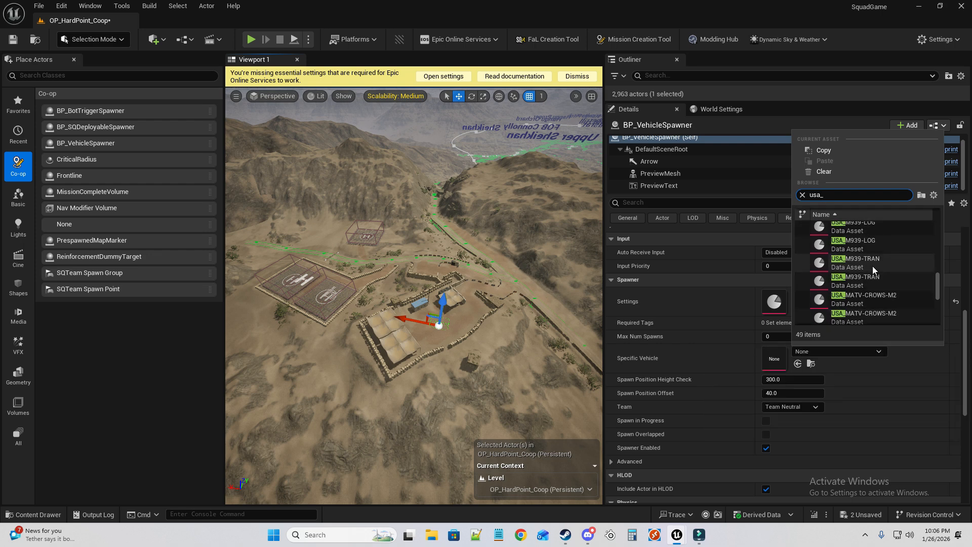
{"action": "left_click", "coordinate": [873, 263]}
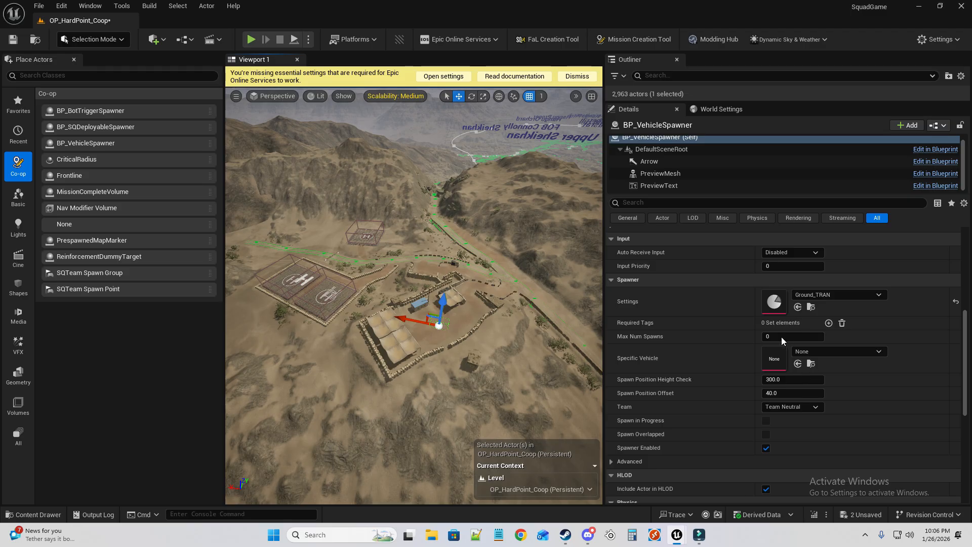
{"action": "left_click", "coordinate": [795, 408]}
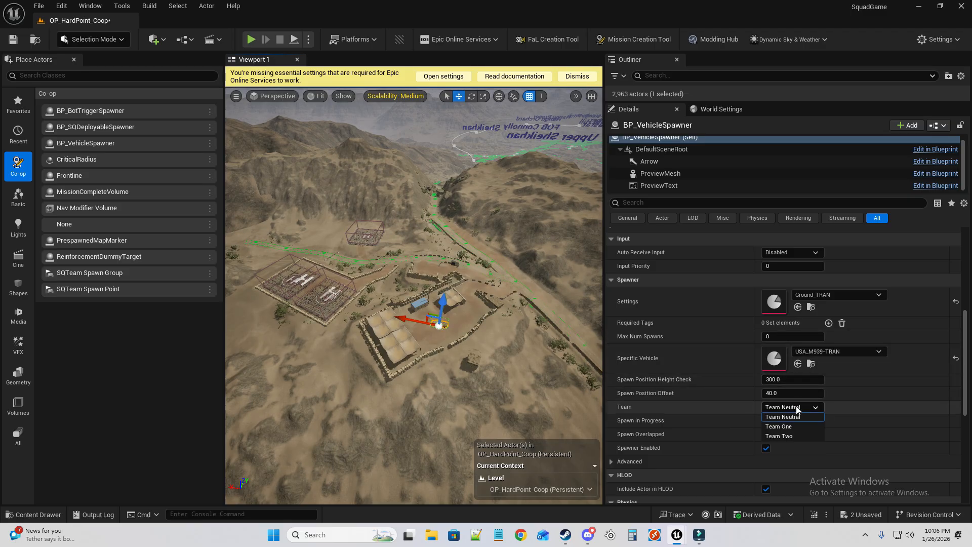
{"action": "left_click", "coordinate": [789, 426]}
{"action": "left_click", "coordinate": [799, 408]}
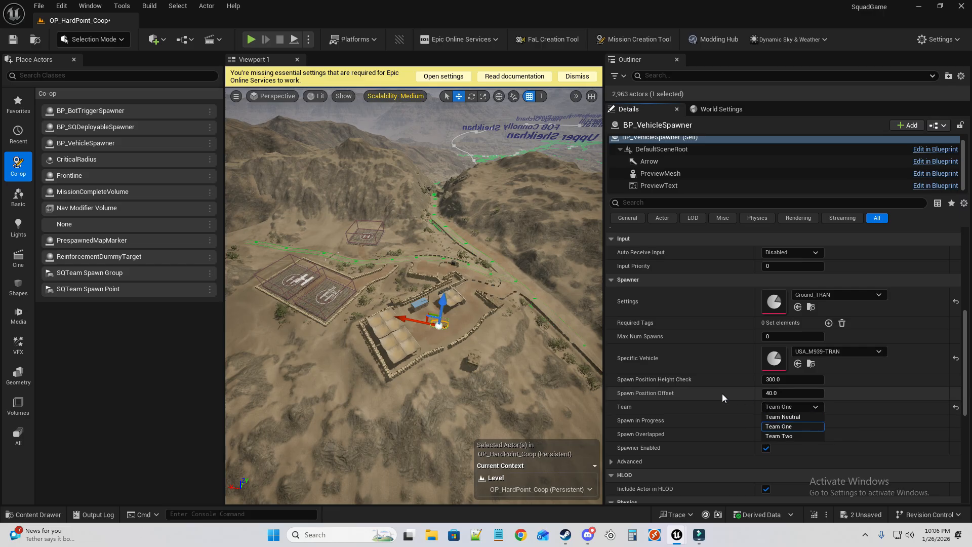
Lower the viewport camera speed to 1 and inspect the previewed truck at the main base up close.
{"action": "scroll", "coordinate": [475, 315], "scroll_direction": "up", "scroll_amount": 1}
{"action": "right_click_drag", "start_coordinate": [549, 311], "coordinate": [443, 267]}
{"action": "left_click_drag", "start_coordinate": [606, 133], "coordinate": [804, 126]}
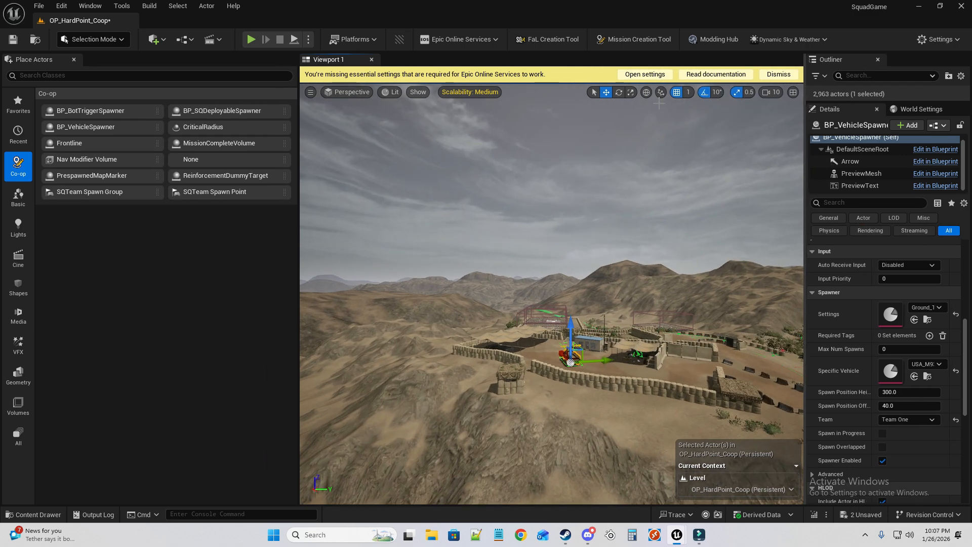
{"action": "left_click", "coordinate": [772, 92]}
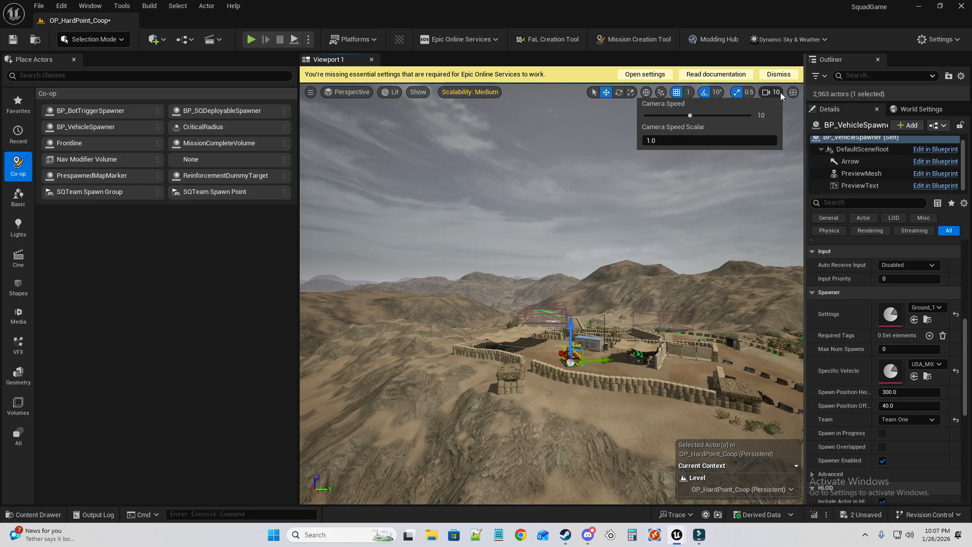
{"action": "right_click_drag", "start_coordinate": [658, 324], "coordinate": [682, 354]}
{"action": "key", "text": "w"}
{"action": "right_click_drag", "start_coordinate": [622, 314], "coordinate": [525, 326]}
{"action": "key", "text": "a"}
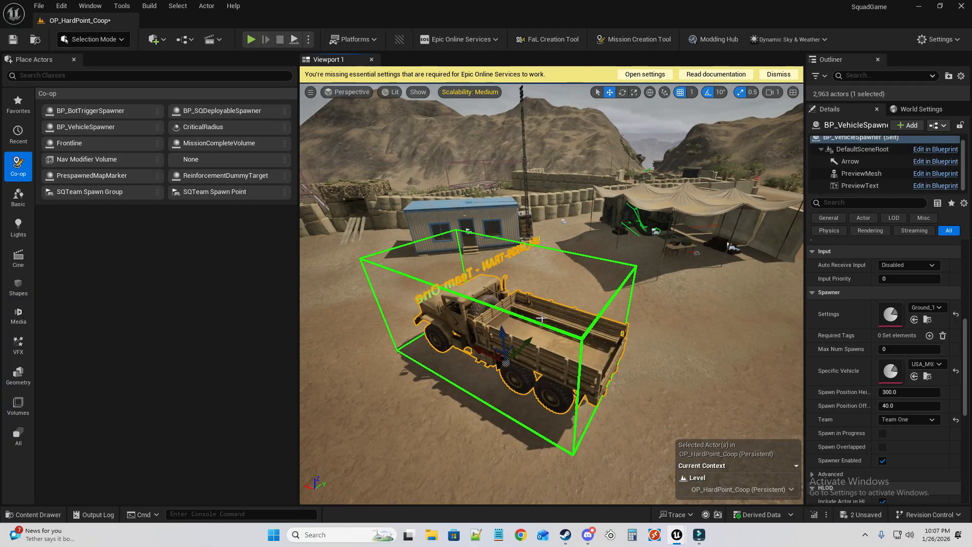
{"action": "scroll", "coordinate": [541, 319], "scroll_direction": "down", "scroll_amount": 2}
Rotate the whole vehicle spawner actor to 133° about Z.
{"action": "left_click_drag", "start_coordinate": [805, 273], "coordinate": [611, 274]}
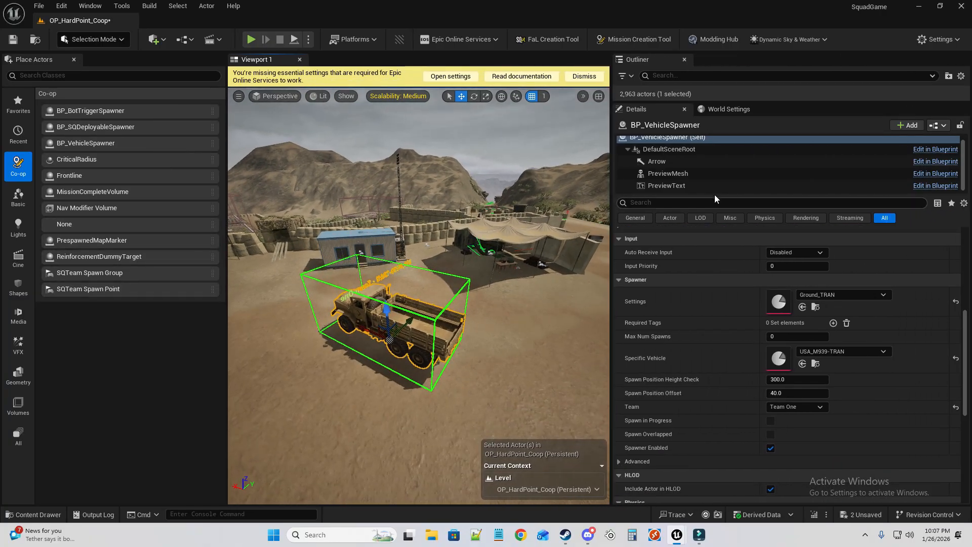
{"action": "left_click", "coordinate": [693, 141]}
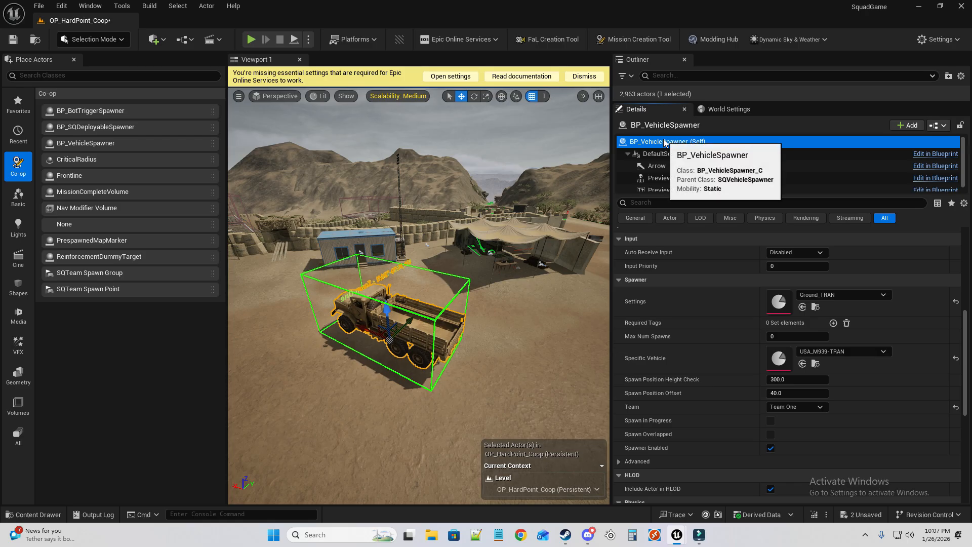
{"action": "left_click", "coordinate": [694, 141]}
{"action": "scroll", "coordinate": [818, 257], "scroll_direction": "up", "scroll_amount": 6}
{"action": "left_click", "coordinate": [734, 145]}
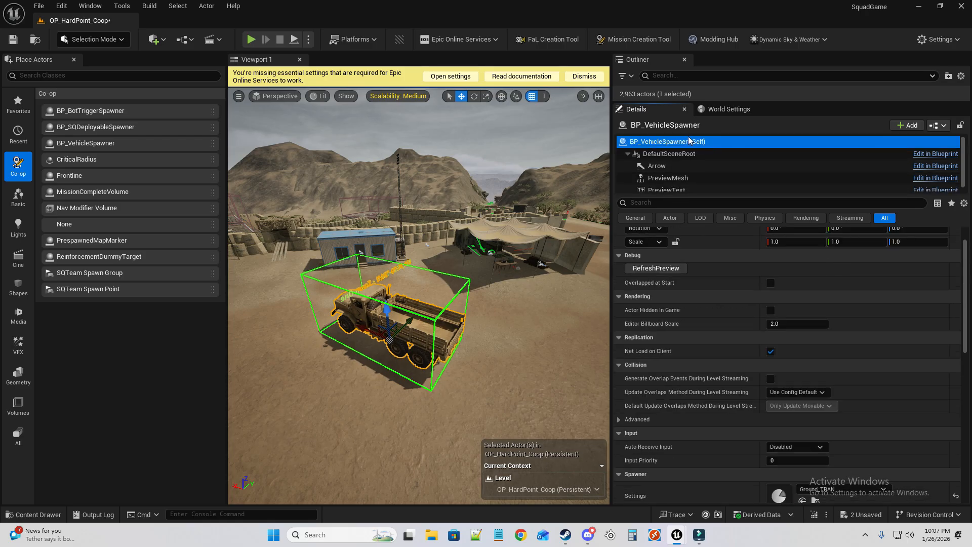
{"action": "left_click", "coordinate": [668, 178]}
{"action": "left_click", "coordinate": [714, 167]}
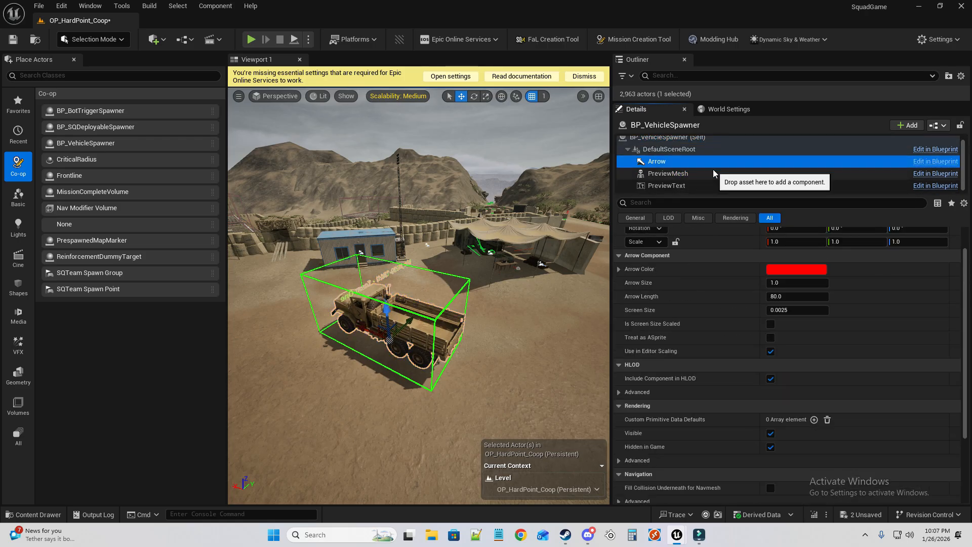
{"action": "left_click", "coordinate": [710, 145]}
{"action": "left_click_drag", "start_coordinate": [911, 262], "coordinate": [962, 262]}
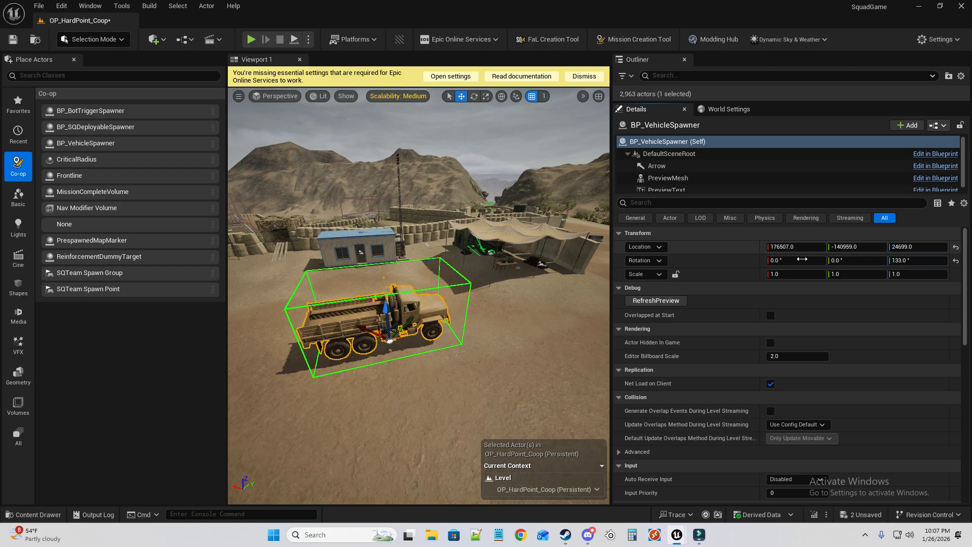
Move the vehicle spawner within the main base to about X 175680, Y -140060, Z 24734.
{"action": "left_click_drag", "start_coordinate": [792, 246], "coordinate": [807, 246]}
{"action": "left_click_drag", "start_coordinate": [855, 247], "coordinate": [875, 246]}
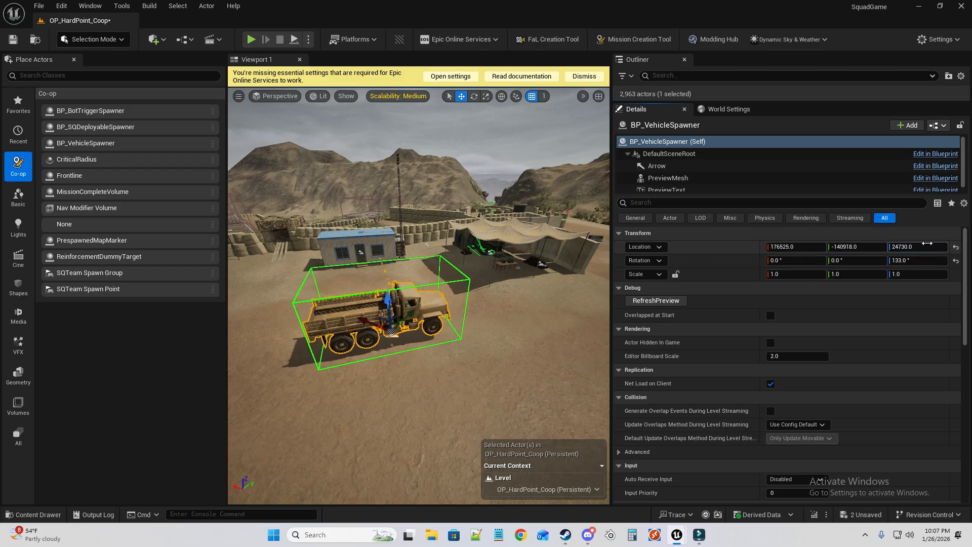
{"action": "left_click_drag", "start_coordinate": [407, 321], "coordinate": [547, 294]}
Look over the road network leading from the main base toward Upper Sheikhan and check the camera speed settings.
{"action": "right_click_drag", "start_coordinate": [547, 294], "coordinate": [582, 319]}
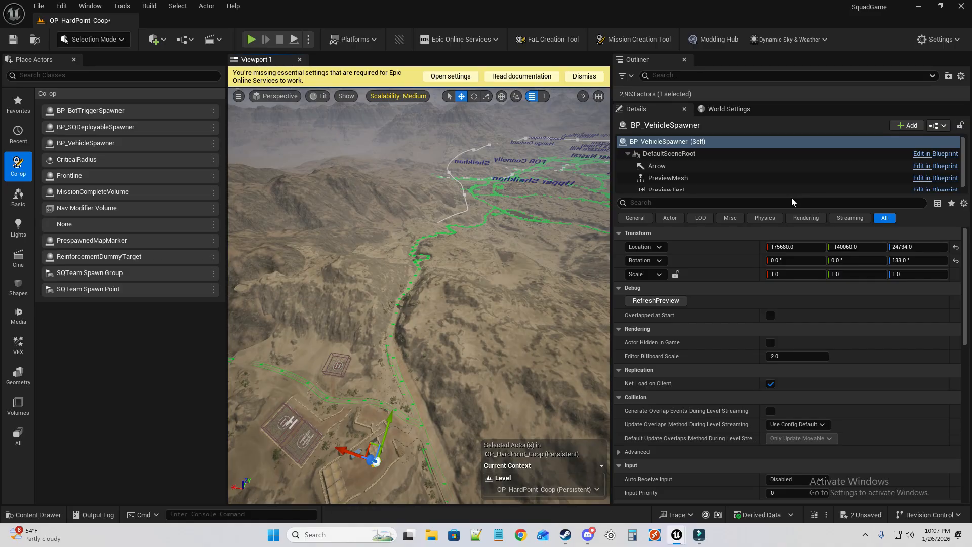
{"action": "left_click_drag", "start_coordinate": [790, 194], "coordinate": [790, 323]}
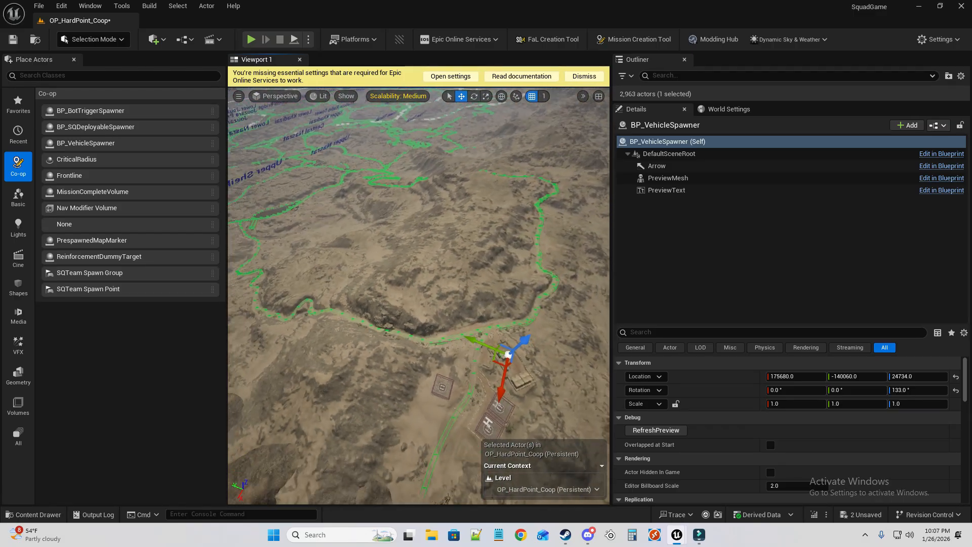
{"action": "right_click_drag", "start_coordinate": [381, 264], "coordinate": [380, 212]}
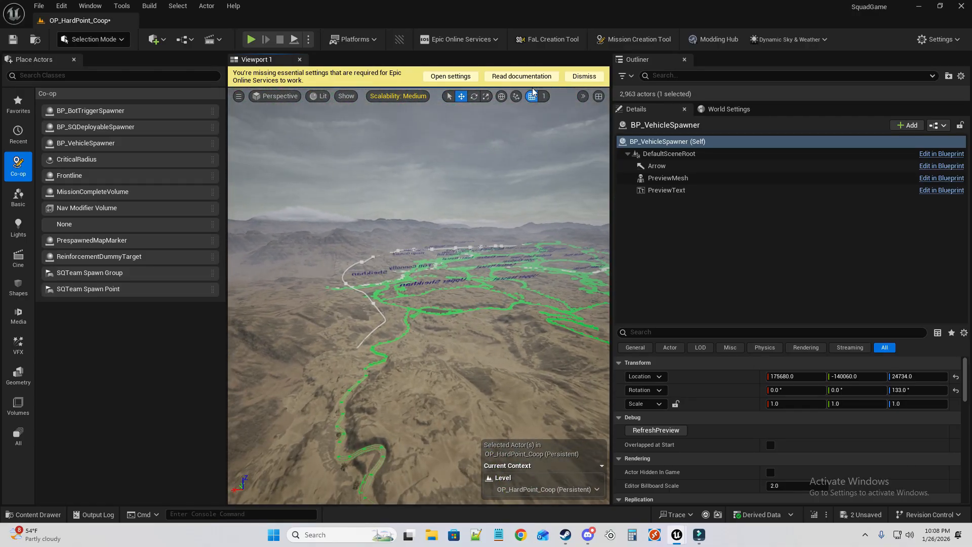
{"action": "left_click", "coordinate": [585, 97]}
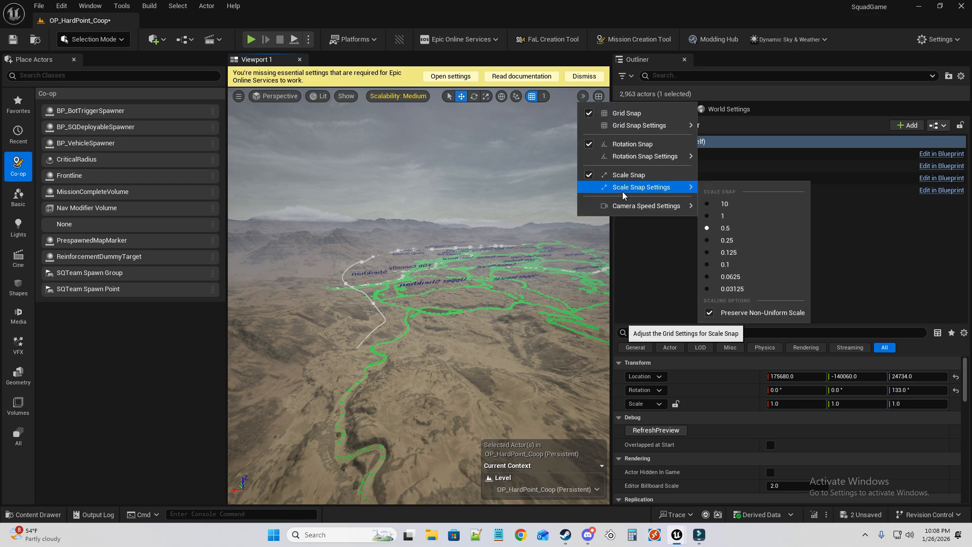
{"action": "mouse_move", "coordinate": [653, 205]}
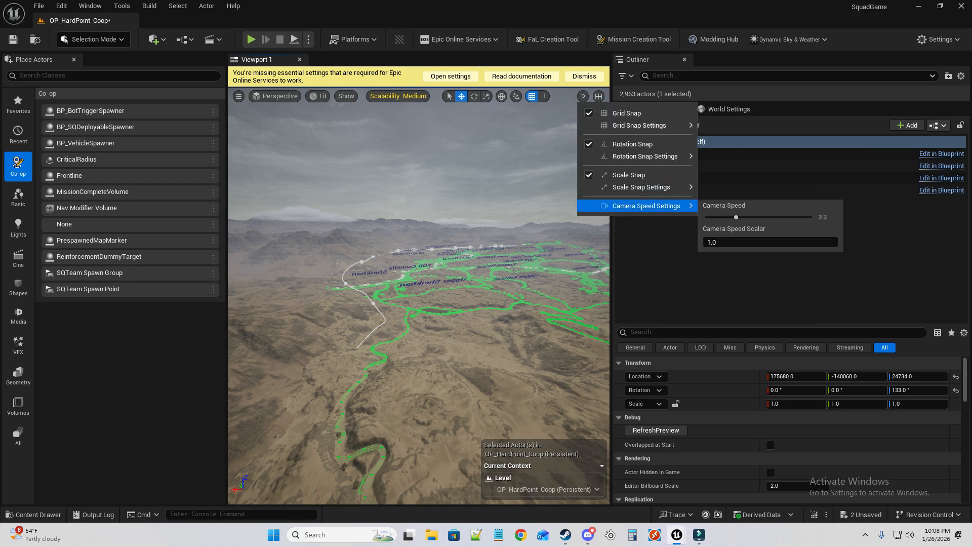
{"action": "left_click", "coordinate": [506, 314]}
{"action": "left_click", "coordinate": [483, 191]}
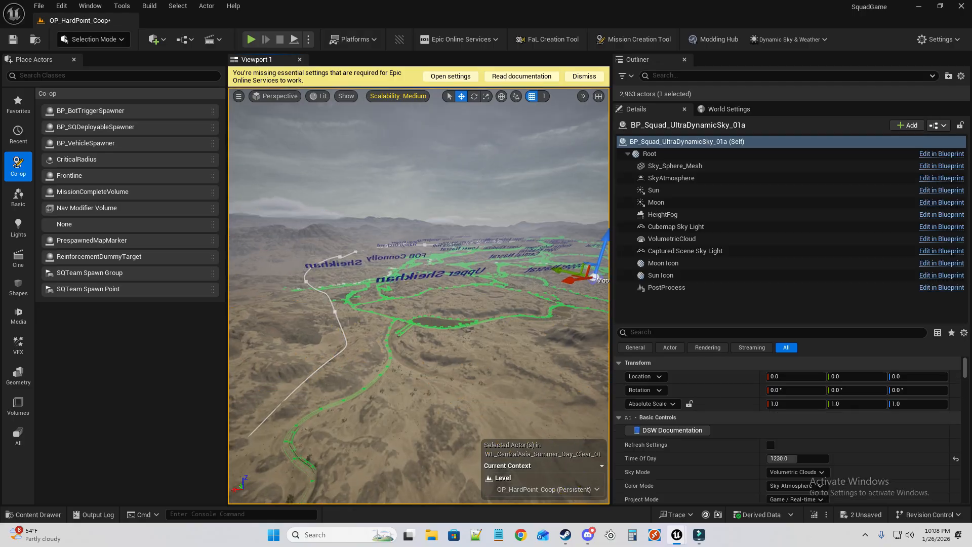
Place two BP_BotTriggerSpawner actors around the walled compound, the second inside it at about X 167420, Y -14082, Z 6228.
{"action": "right_click_drag", "start_coordinate": [419, 297], "coordinate": [284, 218]}
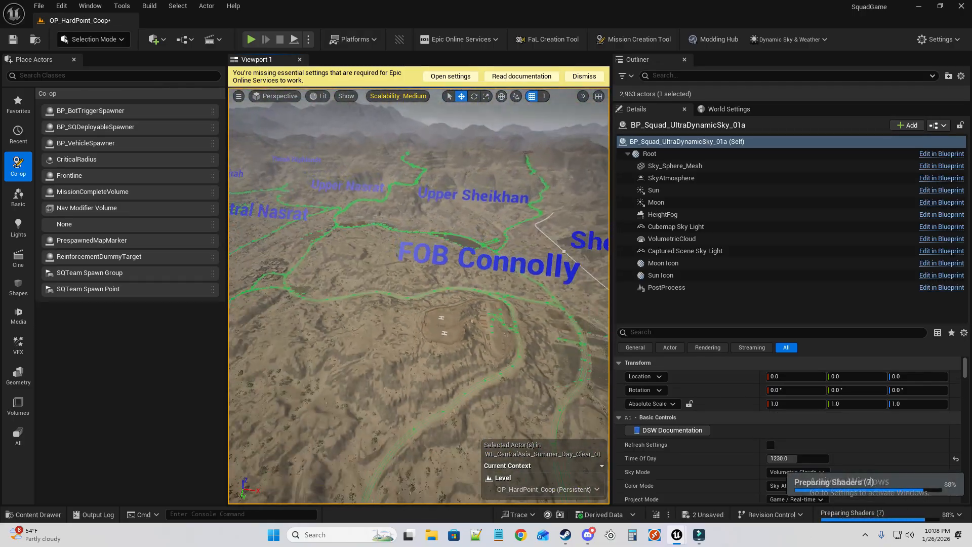
{"action": "right_click_drag", "start_coordinate": [418, 296], "coordinate": [415, 332]}
{"action": "left_click_drag", "start_coordinate": [417, 249], "coordinate": [414, 276]}
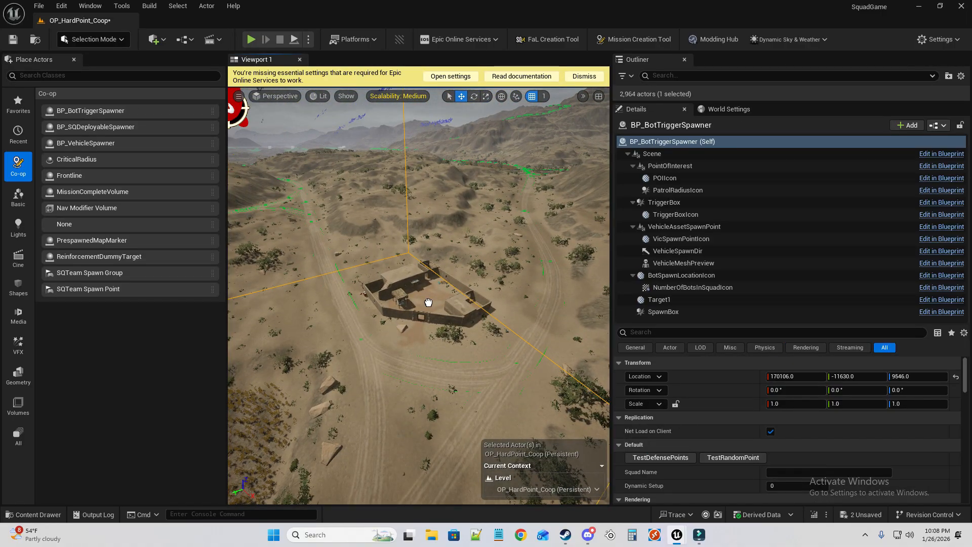
{"action": "right_click_drag", "start_coordinate": [468, 255], "coordinate": [452, 288]}
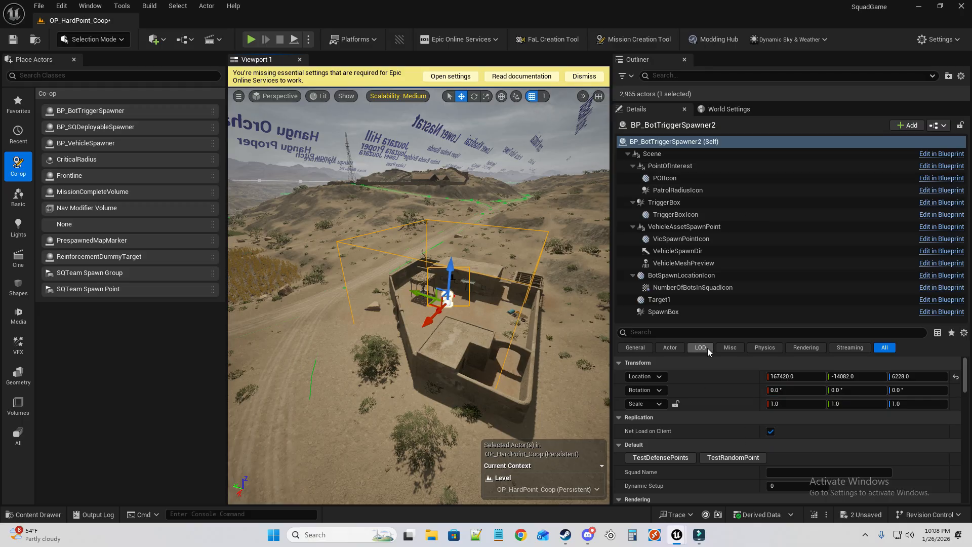
Review the second bot trigger spawner's configuration, bot behaviour and vehicle options, including its squad composition choices.
{"action": "scroll", "coordinate": [729, 383], "scroll_direction": "down", "scroll_amount": 1}
{"action": "left_click_drag", "start_coordinate": [758, 324], "coordinate": [758, 138]}
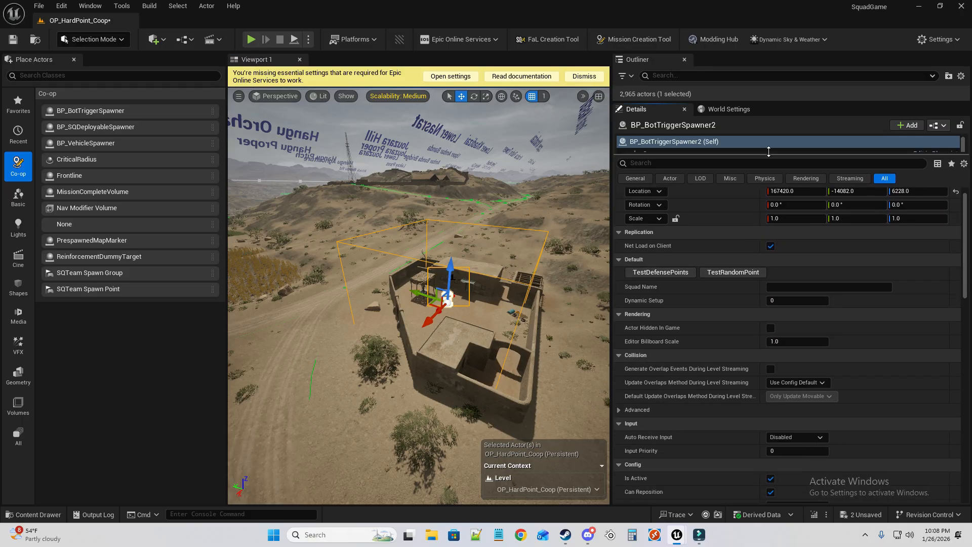
{"action": "scroll", "coordinate": [786, 308], "scroll_direction": "down", "scroll_amount": 5}
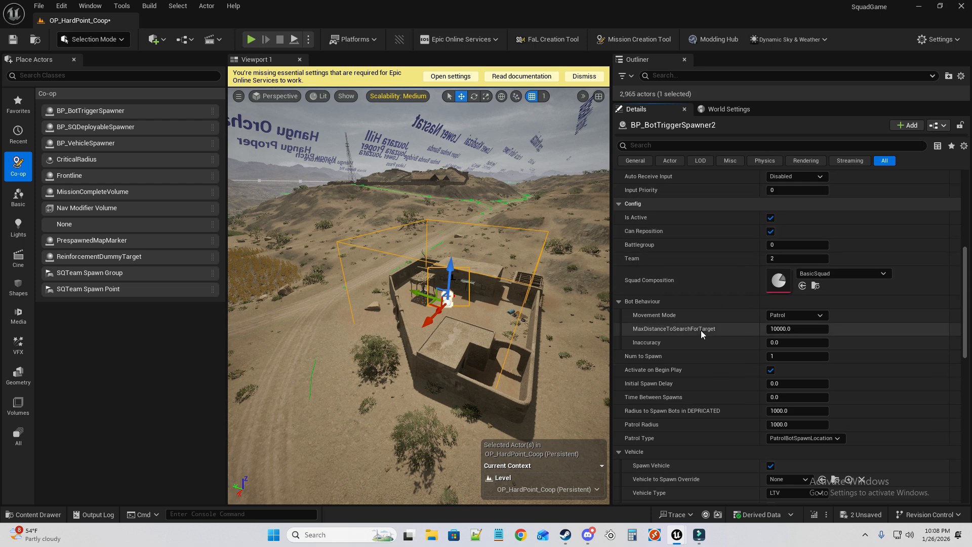
{"action": "scroll", "coordinate": [706, 334], "scroll_direction": "down", "scroll_amount": 5}
{"action": "scroll", "coordinate": [718, 324], "scroll_direction": "up", "scroll_amount": 5}
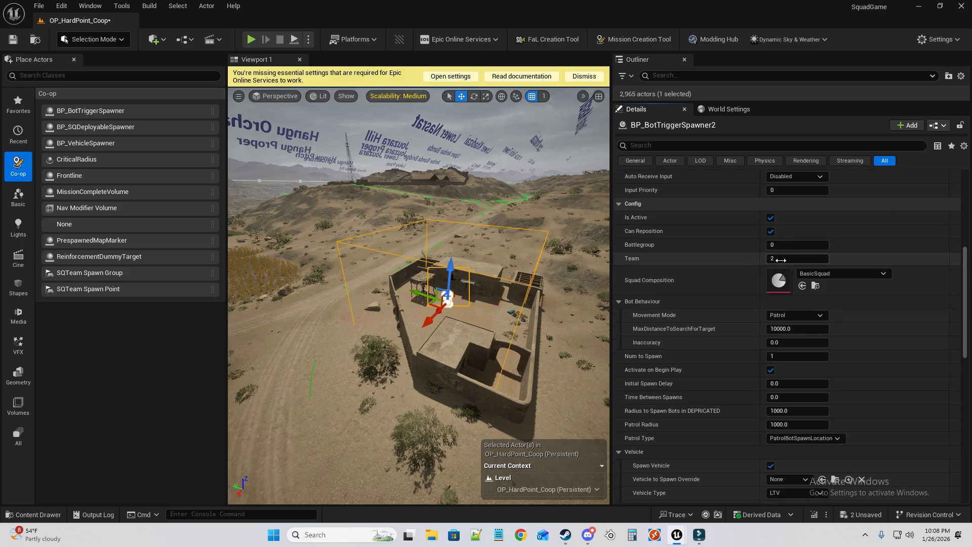
{"action": "left_click", "coordinate": [810, 273]}
{"action": "key", "text": "Escape"}
Set the bot trigger spawner's MaxDistanceToSearchForTarget to 1200 and its Num to Spawn to 5.
{"action": "left_click", "coordinate": [788, 318]}
{"action": "left_click", "coordinate": [805, 326]}
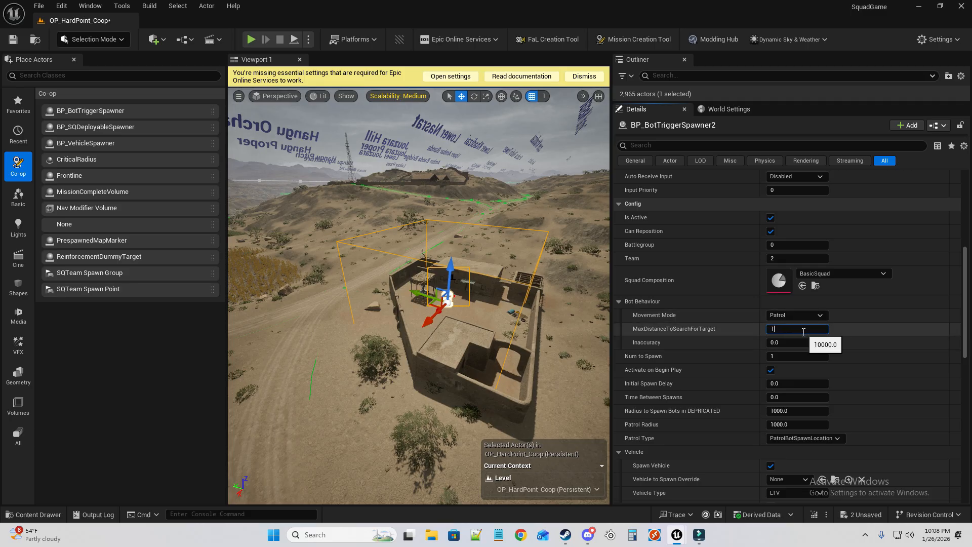
{"action": "type", "text": "1200"}
{"action": "key", "text": "Return"}
{"action": "scroll", "coordinate": [835, 335], "scroll_direction": "down", "scroll_amount": 3}
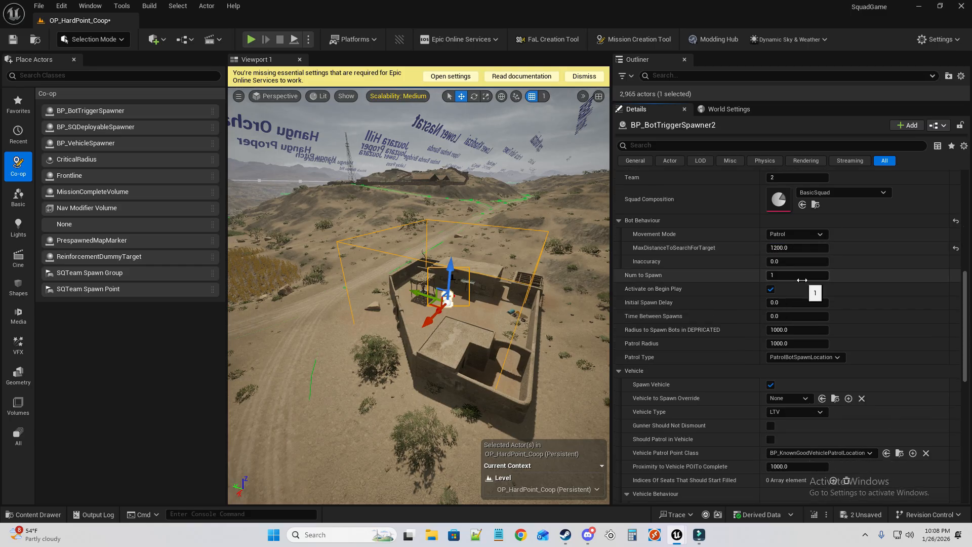
{"action": "type", "text": "5"}
{"action": "key", "text": "Return"}
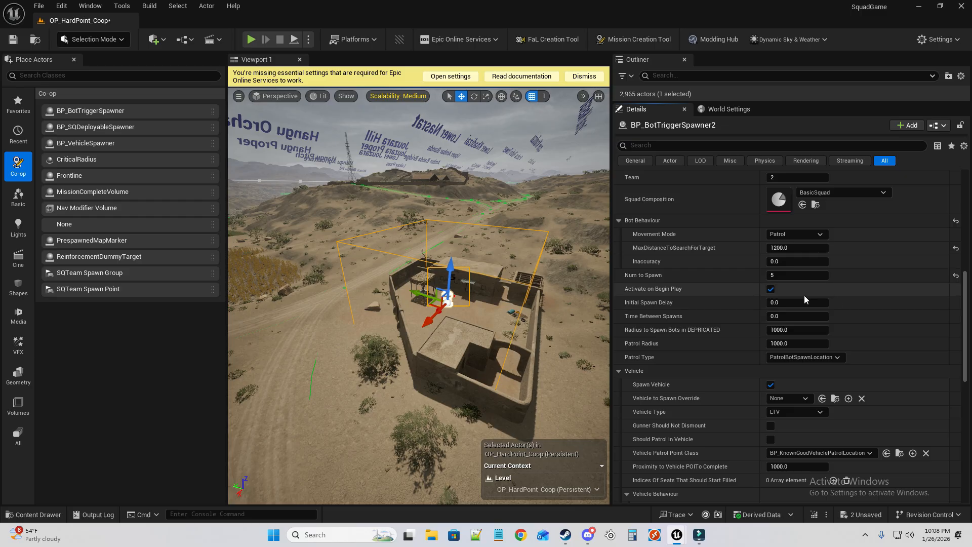
Inspect the required and filler roles of the BasicSquad composition asset used by the compound's bot trigger spawner.
{"action": "scroll", "coordinate": [802, 295], "scroll_direction": "up", "scroll_amount": 3}
{"action": "left_click", "coordinate": [840, 256]}
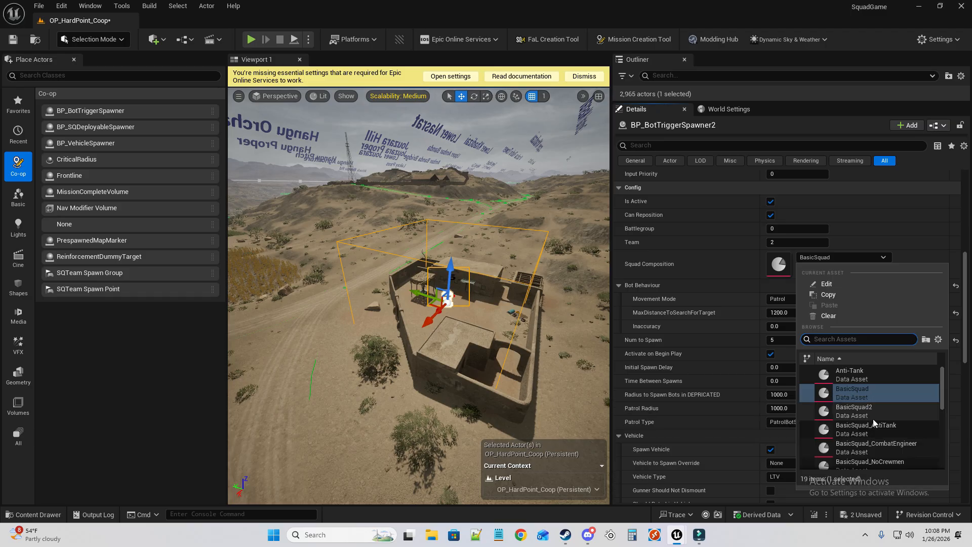
{"action": "left_click", "coordinate": [835, 217]}
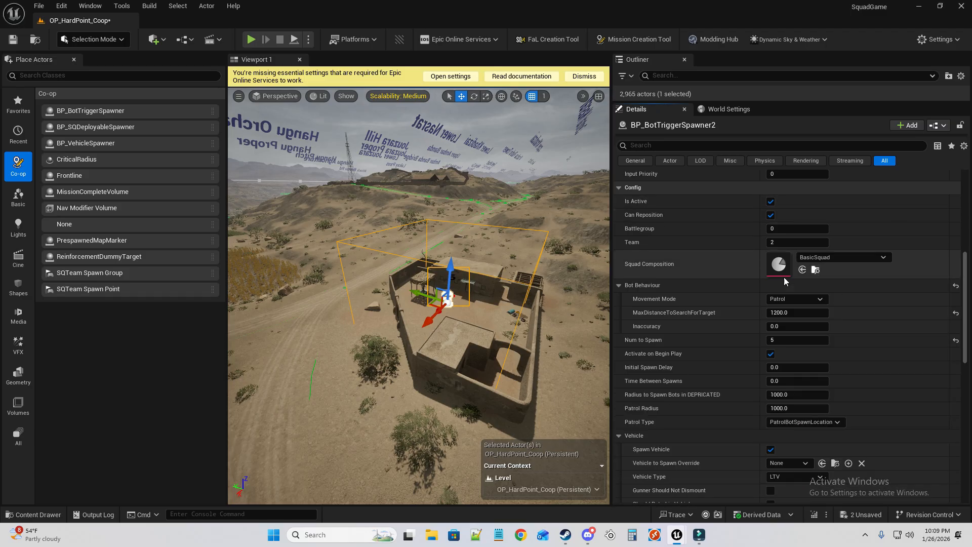
{"action": "left_click", "coordinate": [815, 270]}
{"action": "double_click", "coordinate": [375, 227]}
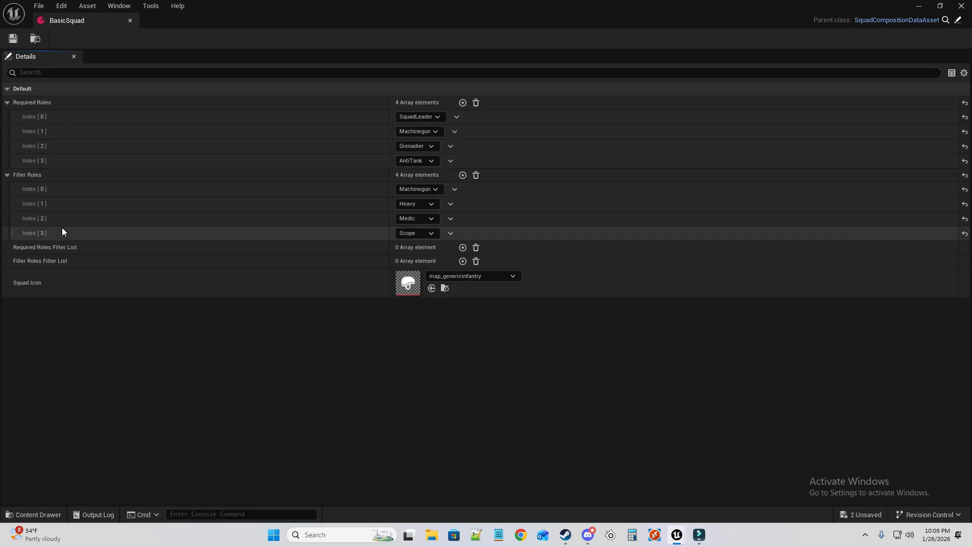
{"action": "left_click", "coordinate": [127, 23]}
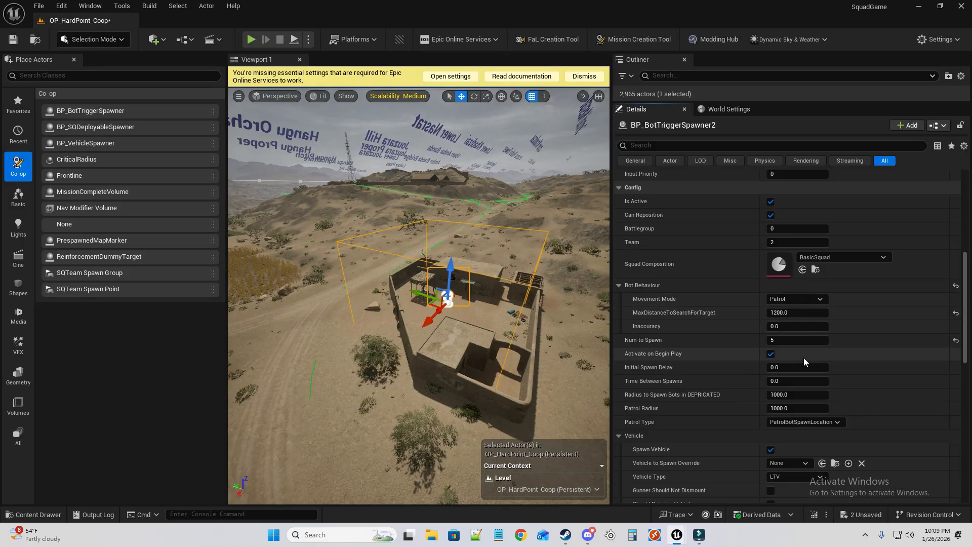
Review the compound spawner's patrol type options and turn off Spawn Vehicle.
{"action": "scroll", "coordinate": [805, 356], "scroll_direction": "down", "scroll_amount": 5}
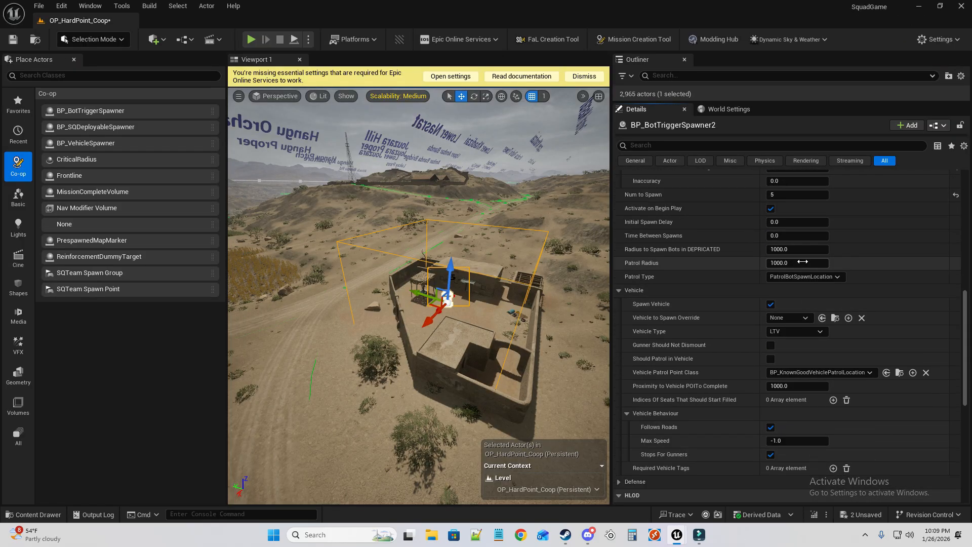
{"action": "key", "text": "s"}
{"action": "right_click_drag", "start_coordinate": [481, 273], "coordinate": [473, 238]}
{"action": "left_click", "coordinate": [810, 276]}
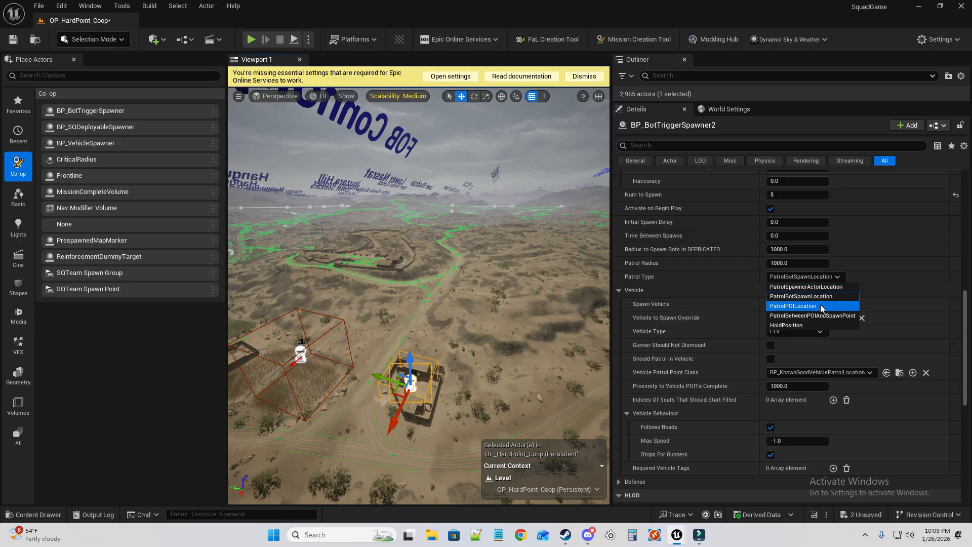
{"action": "left_click", "coordinate": [862, 293]}
{"action": "left_click", "coordinate": [800, 331]}
{"action": "left_click", "coordinate": [778, 308]}
{"action": "scroll", "coordinate": [749, 334], "scroll_direction": "down", "scroll_amount": 3}
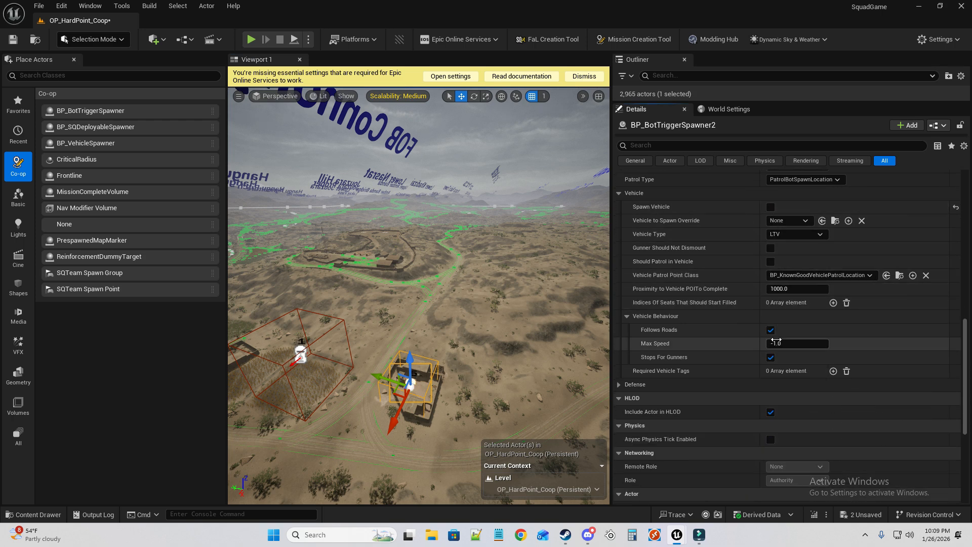
{"action": "scroll", "coordinate": [700, 357], "scroll_direction": "up", "scroll_amount": 3}
Delete the first bot trigger spawner in the field outside the compound and select the one inside the compound.
{"action": "right_click_drag", "start_coordinate": [436, 375], "coordinate": [417, 354]}
{"action": "left_click", "coordinate": [412, 372]}
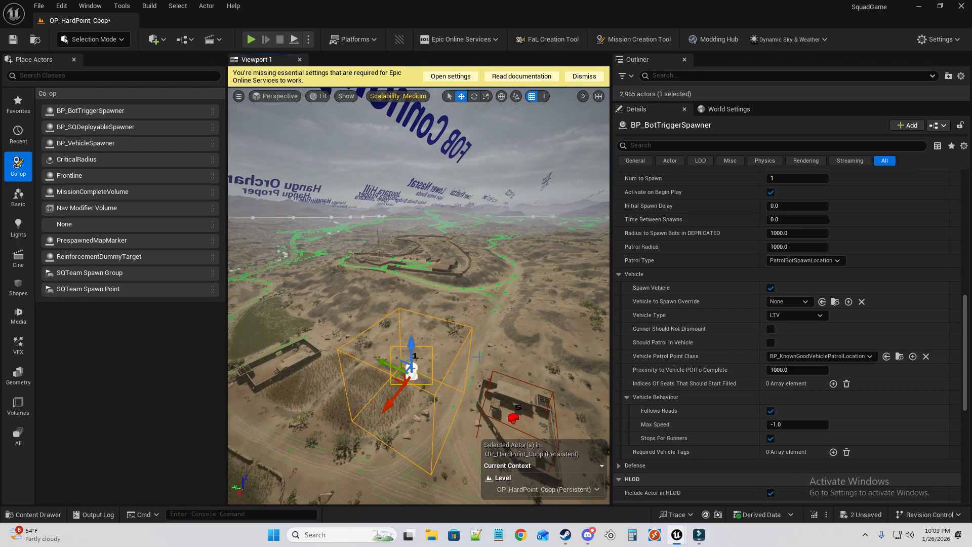
{"action": "key", "text": "Delete"}
{"action": "right_click_drag", "start_coordinate": [478, 356], "coordinate": [507, 365]}
{"action": "left_click", "coordinate": [392, 349]}
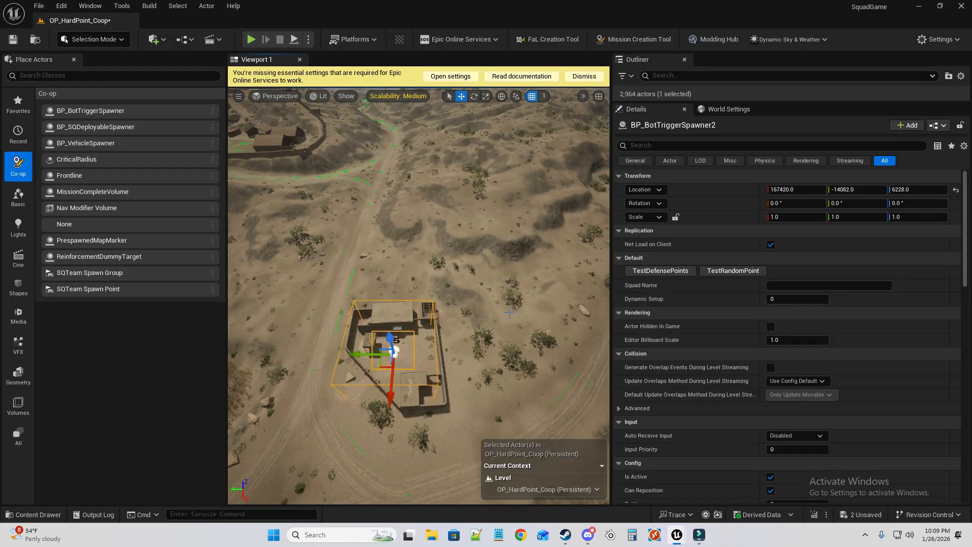
Examine the roads, fields and buildings surrounding the compound's bot trigger spawner.
{"action": "key", "text": "s"}
{"action": "right_click_drag", "start_coordinate": [506, 298], "coordinate": [516, 255]}
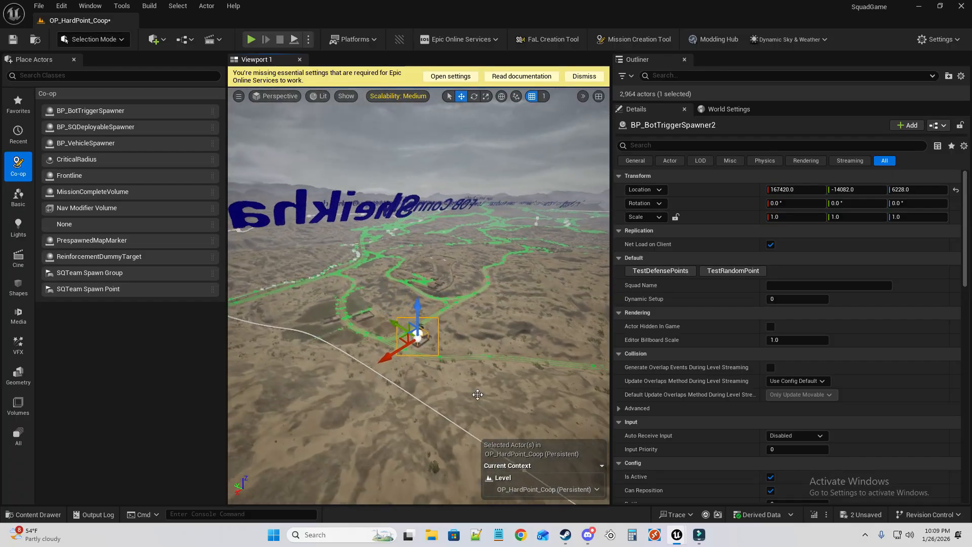
{"action": "right_click_drag", "start_coordinate": [516, 255], "coordinate": [536, 284]}
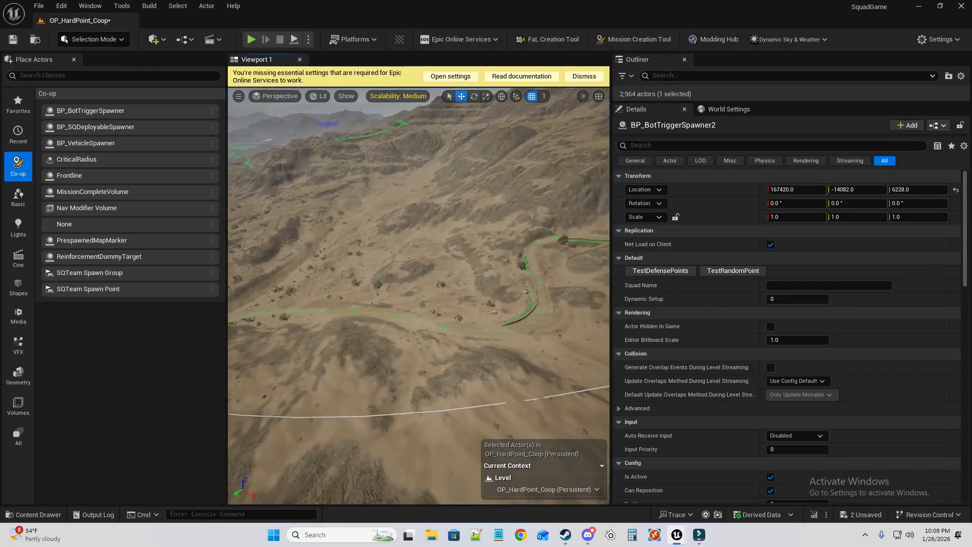
{"action": "key", "text": "f"}
{"action": "right_click_drag", "start_coordinate": [418, 296], "coordinate": [478, 356]}
{"action": "key", "text": "w"}
{"action": "key", "text": "s"}
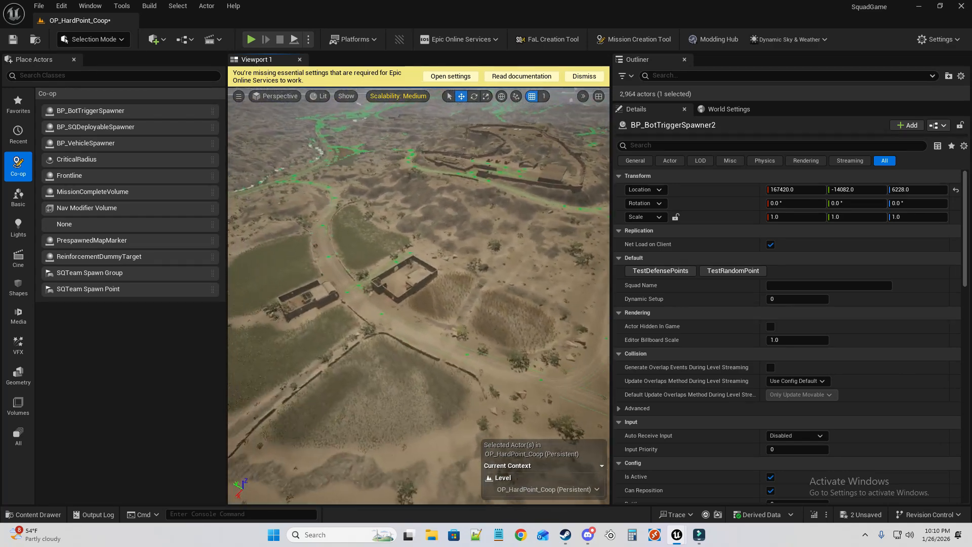
Set the Battlegroup of the compound's bot trigger spawner to 5.
{"action": "key", "text": "f"}
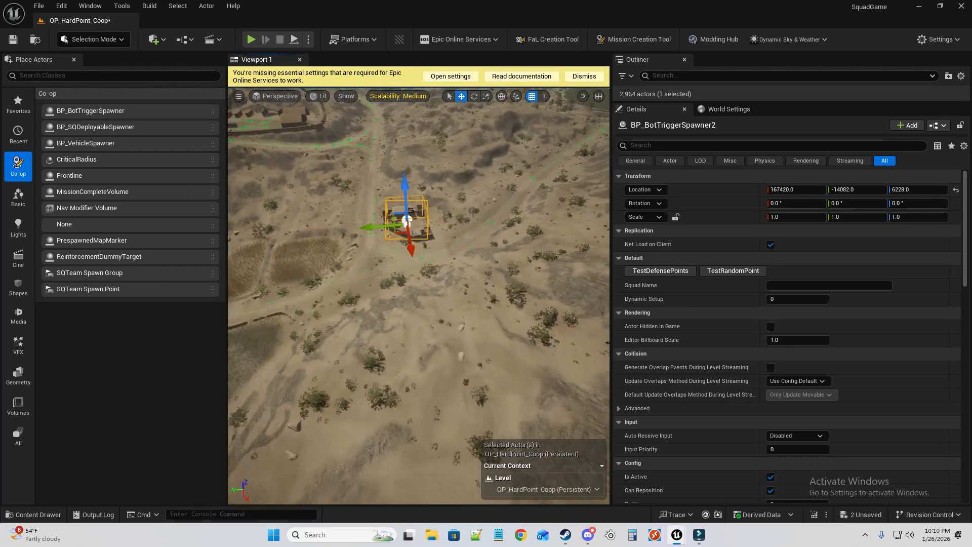
{"action": "scroll", "coordinate": [751, 311], "scroll_direction": "down", "scroll_amount": 10}
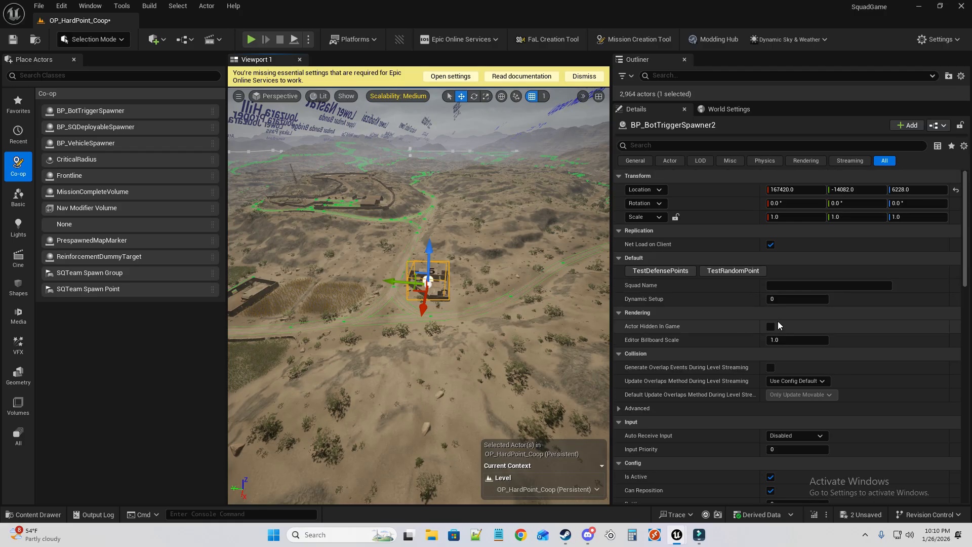
{"action": "scroll", "coordinate": [707, 279], "scroll_direction": "up", "scroll_amount": 3}
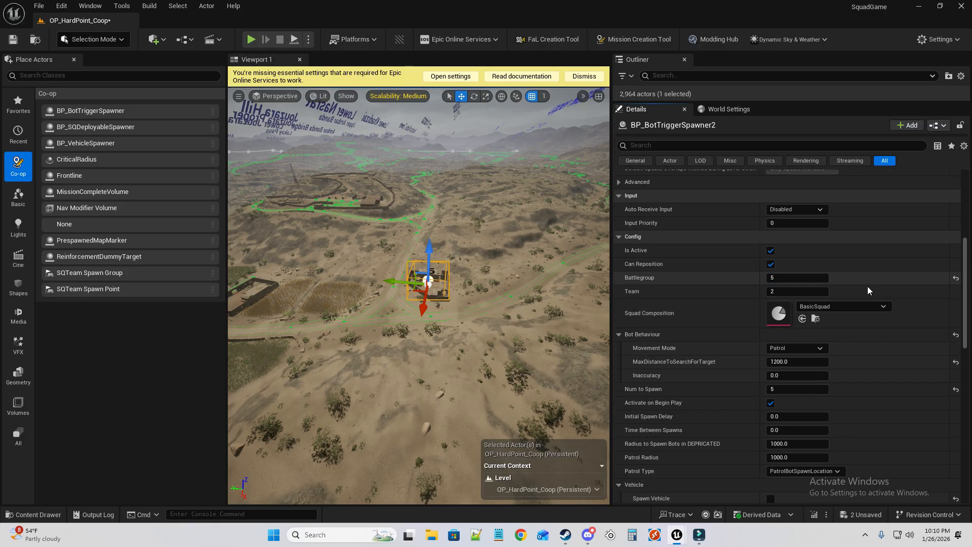
Place another BP_BotTriggerSpawner beside the side road near its junction with the main road.
{"action": "right_click_drag", "start_coordinate": [420, 329], "coordinate": [421, 365]}
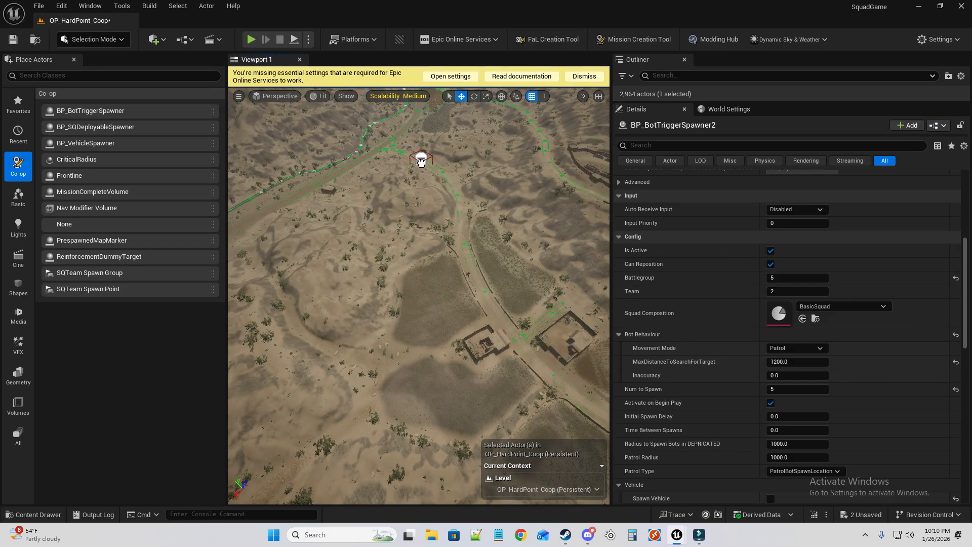
{"action": "left_click_drag", "start_coordinate": [421, 161], "coordinate": [421, 161]}
{"action": "mouse_move", "coordinate": [421, 161]}
{"action": "right_mouse_down"}
{"action": "mouse_move", "coordinate": [421, 126]}
{"action": "mouse_move", "coordinate": [420, 147]}
{"action": "right_mouse_up"}
{"action": "right_click_drag", "start_coordinate": [428, 261], "coordinate": [429, 254]}
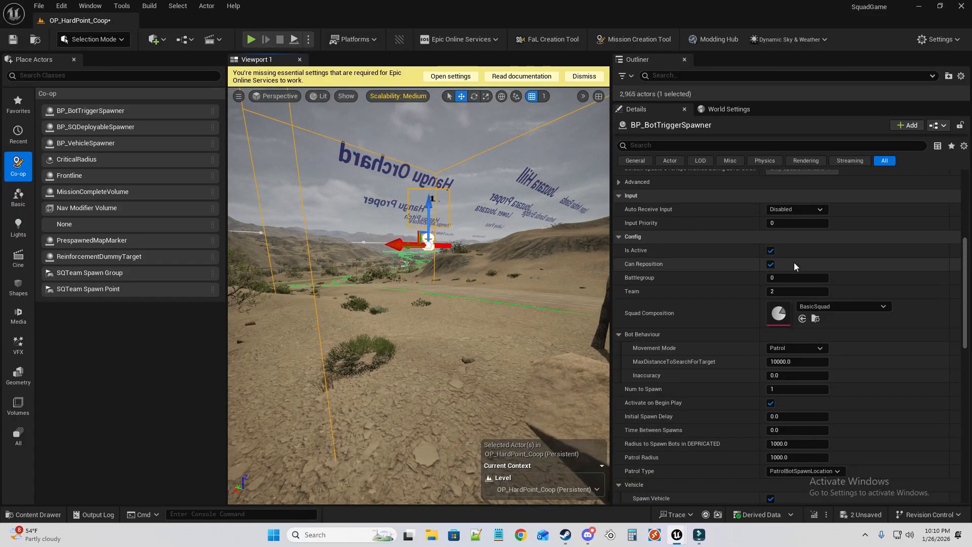
Set the roadside spawner's Battlegroup to 5 and its Squad Composition to Anti-Tank.
{"action": "scroll", "coordinate": [810, 268], "scroll_direction": "up", "scroll_amount": 3}
{"action": "scroll", "coordinate": [780, 323], "scroll_direction": "down", "scroll_amount": 1}
{"action": "left_click", "coordinate": [791, 325]}
{"action": "type", "text": "5"}
{"action": "left_click", "coordinate": [873, 315]}
{"action": "left_click", "coordinate": [862, 356]}
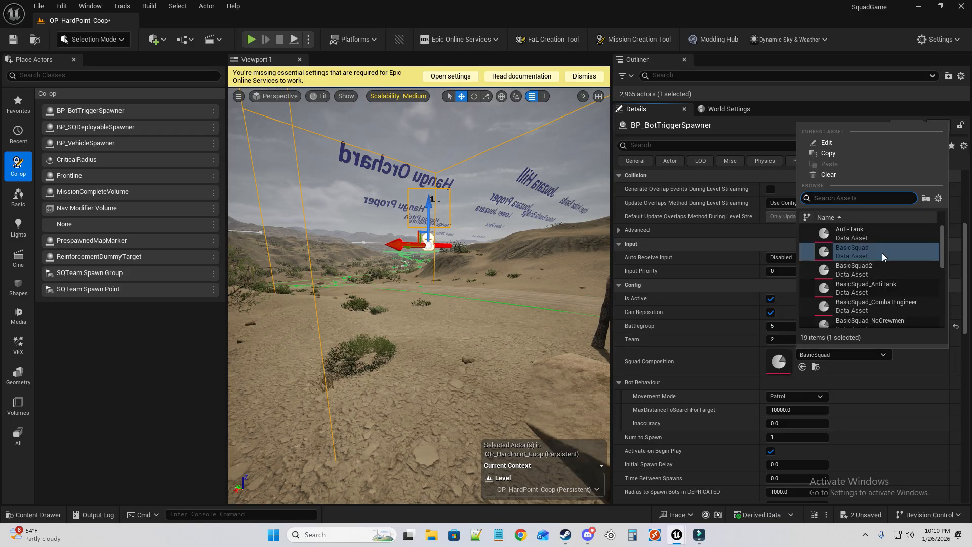
{"action": "left_click", "coordinate": [891, 233]}
Browse the roadside spawner's Vehicle to Spawn Override choices, including a search for PLA vehicles.
{"action": "scroll", "coordinate": [830, 349], "scroll_direction": "down", "scroll_amount": 4}
{"action": "scroll", "coordinate": [821, 335], "scroll_direction": "down", "scroll_amount": 6}
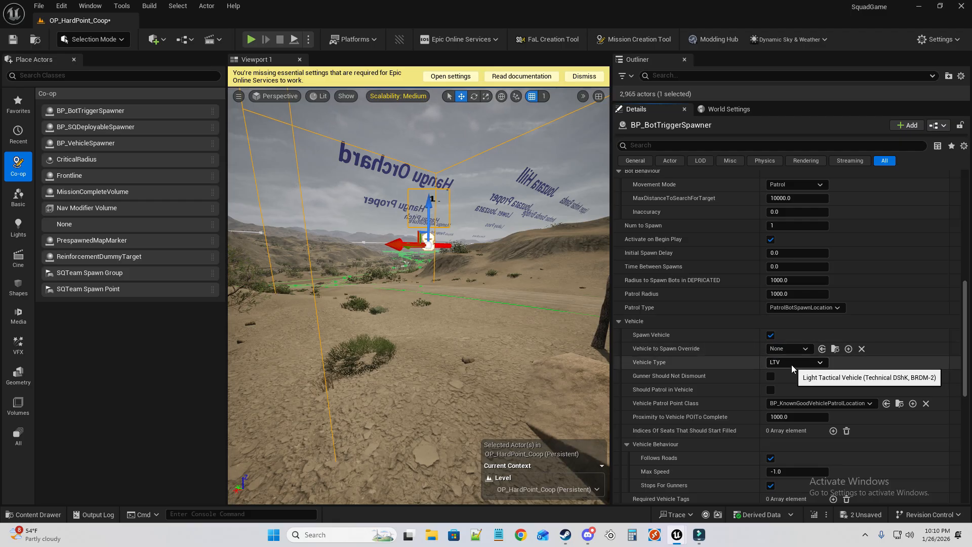
{"action": "left_click", "coordinate": [797, 351]}
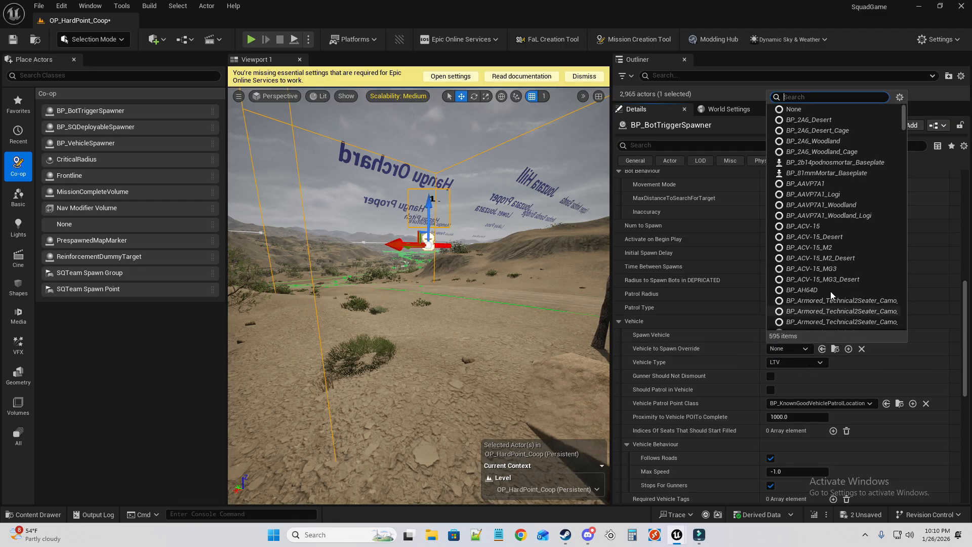
{"action": "scroll", "coordinate": [831, 230], "scroll_direction": "down", "scroll_amount": 6}
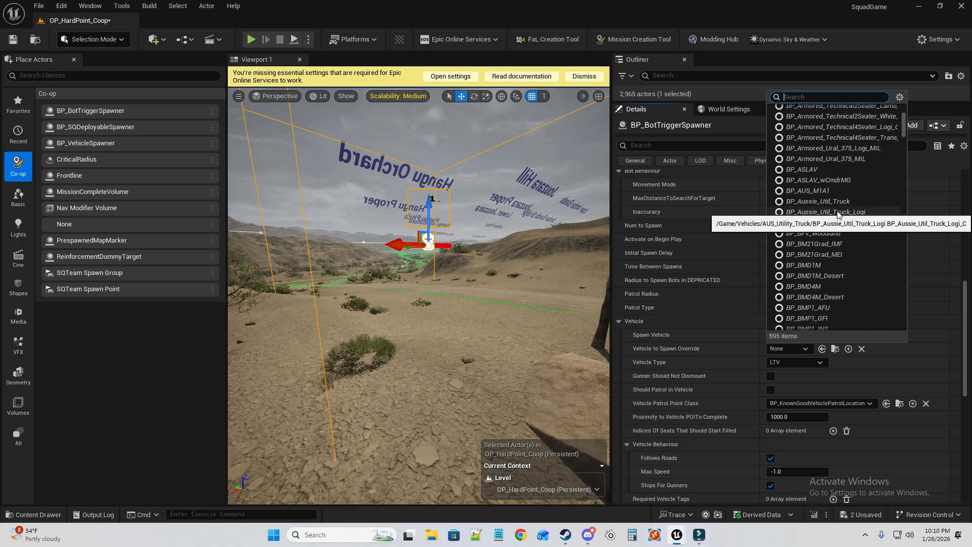
{"action": "type", "text": "PLA"}
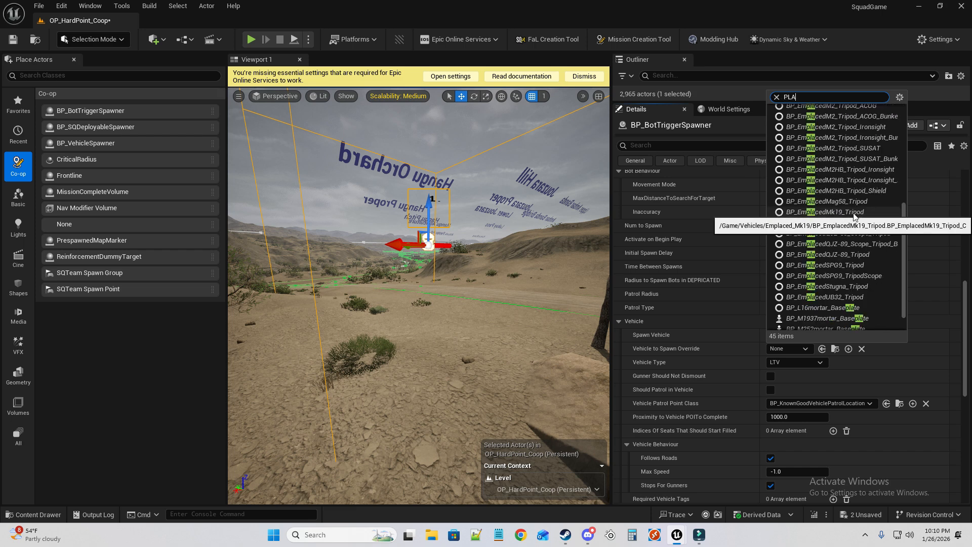
{"action": "scroll", "coordinate": [855, 219], "scroll_direction": "up", "scroll_amount": 8}
{"action": "key", "text": "BackSpace"}
{"action": "key", "text": "BackSpace"}
{"action": "key", "text": "BackSpace"}
{"action": "scroll", "coordinate": [883, 163], "scroll_direction": "down", "scroll_amount": 6}
{"action": "left_click_drag", "start_coordinate": [903, 134], "coordinate": [903, 315]}
{"action": "left_click", "coordinate": [922, 301]}
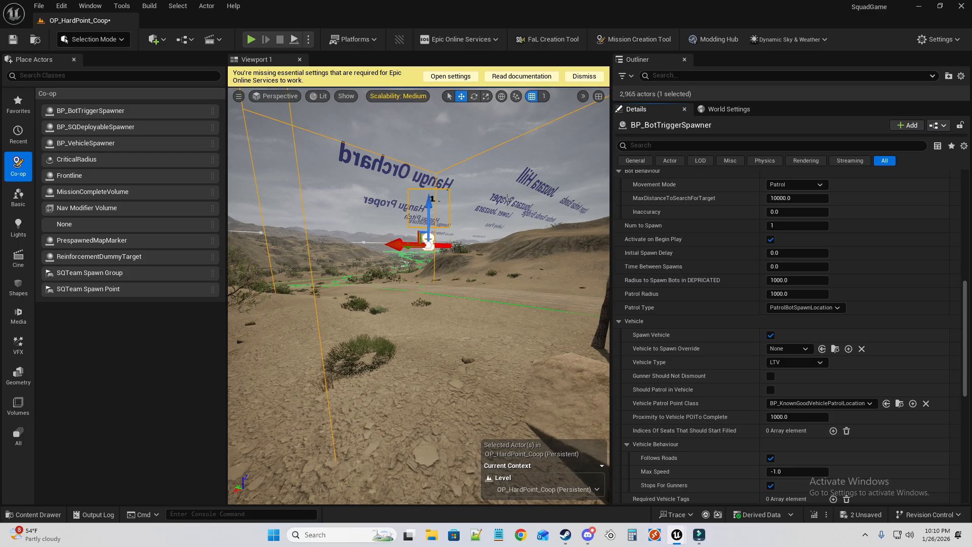
Check the Vehicle Patrol Point Class choices, and enable Gunner Should Not Dismount and Should Patrol in Vehicle.
{"action": "left_click", "coordinate": [794, 404]}
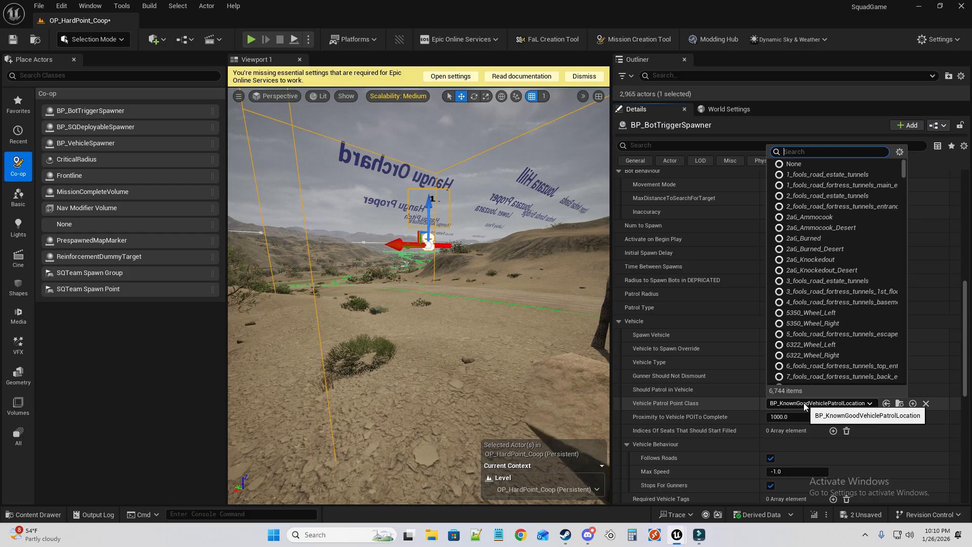
{"action": "left_click", "coordinate": [804, 403]}
{"action": "left_click", "coordinate": [770, 379]}
{"action": "left_click", "coordinate": [770, 390]}
{"action": "mouse_move", "coordinate": [585, 347]}
{"action": "right_mouse_down"}
{"action": "mouse_move", "coordinate": [585, 385]}
{"action": "mouse_move", "coordinate": [577, 375]}
{"action": "mouse_move", "coordinate": [585, 348]}
{"action": "right_mouse_up"}
{"action": "key", "text": "s"}
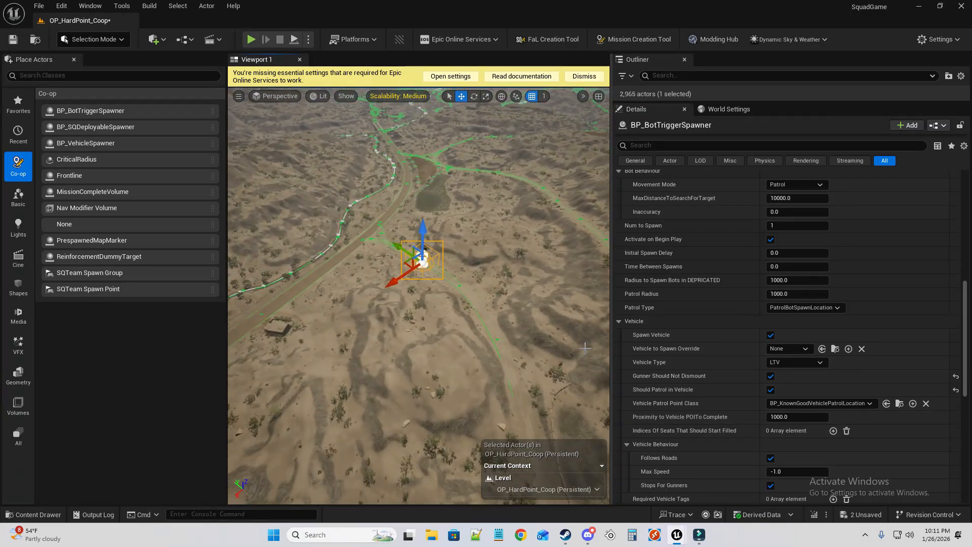
Add two entries, 0 and 1, to the roadside spawner's Indices Of Seats That Should Start Filled.
{"action": "scroll", "coordinate": [764, 429], "scroll_direction": "down", "scroll_amount": 5}
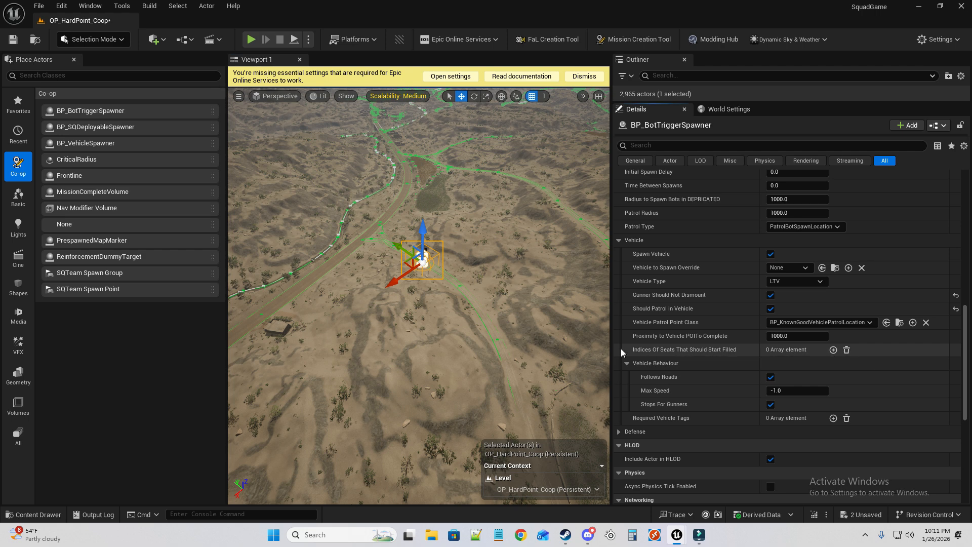
{"action": "left_click", "coordinate": [832, 349]}
{"action": "left_click", "coordinate": [833, 350]}
{"action": "left_click", "coordinate": [780, 377]}
{"action": "type", "text": "1"}
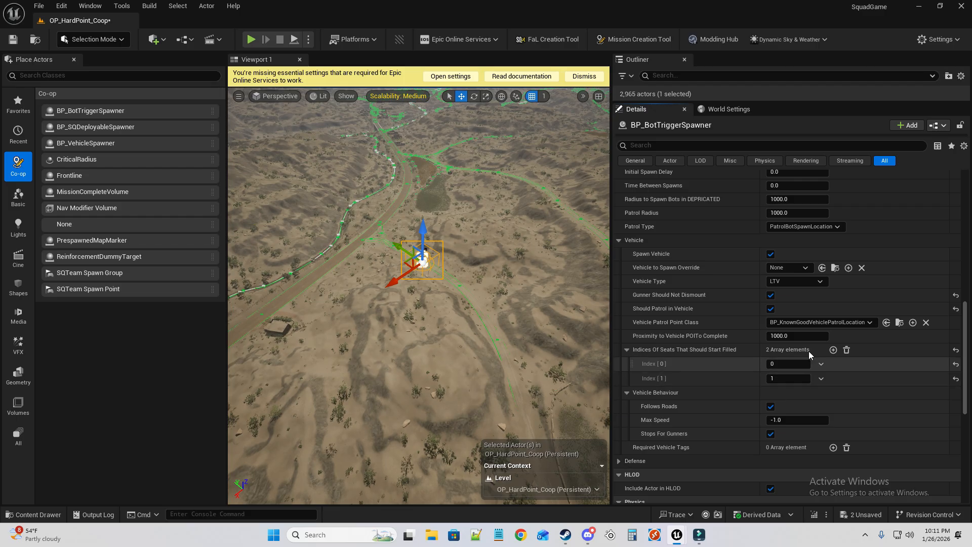
{"action": "scroll", "coordinate": [806, 344], "scroll_direction": "up", "scroll_amount": 3}
{"action": "scroll", "coordinate": [783, 372], "scroll_direction": "down", "scroll_amount": 3}
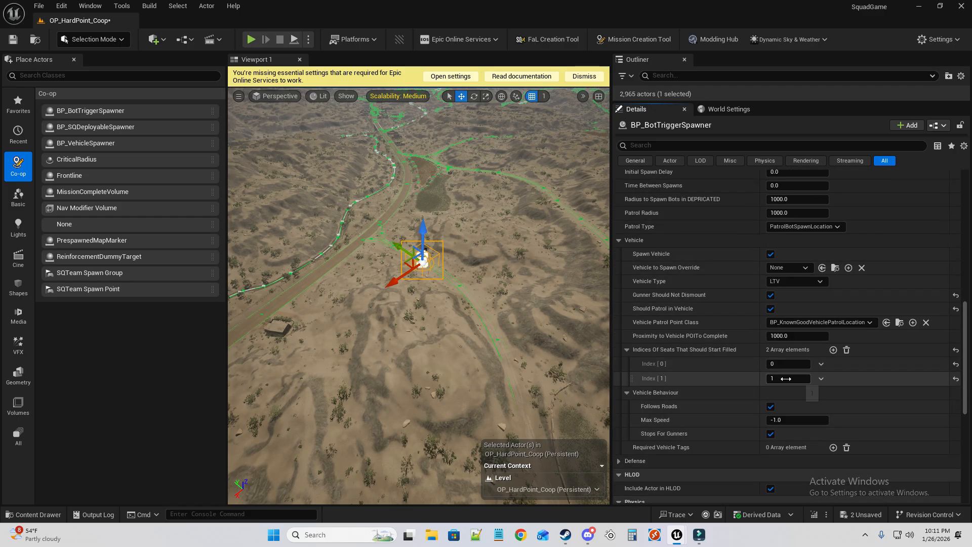
Check the roadside spawner's surroundings and configuration, and save the level.
{"action": "right_click_drag", "start_coordinate": [456, 304], "coordinate": [506, 294]}
{"action": "mouse_move", "coordinate": [418, 295]}
{"action": "right_mouse_down"}
{"action": "mouse_move", "coordinate": [456, 354]}
{"action": "mouse_move", "coordinate": [486, 364]}
{"action": "mouse_move", "coordinate": [415, 308]}
{"action": "right_mouse_up"}
{"action": "scroll", "coordinate": [741, 235], "scroll_direction": "up", "scroll_amount": 3}
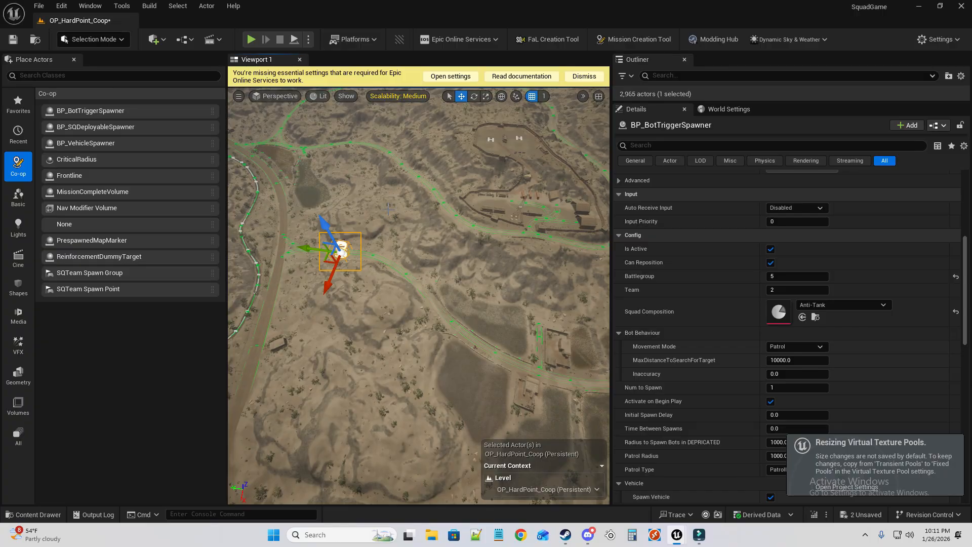
{"action": "key", "text": "ctrl+s"}
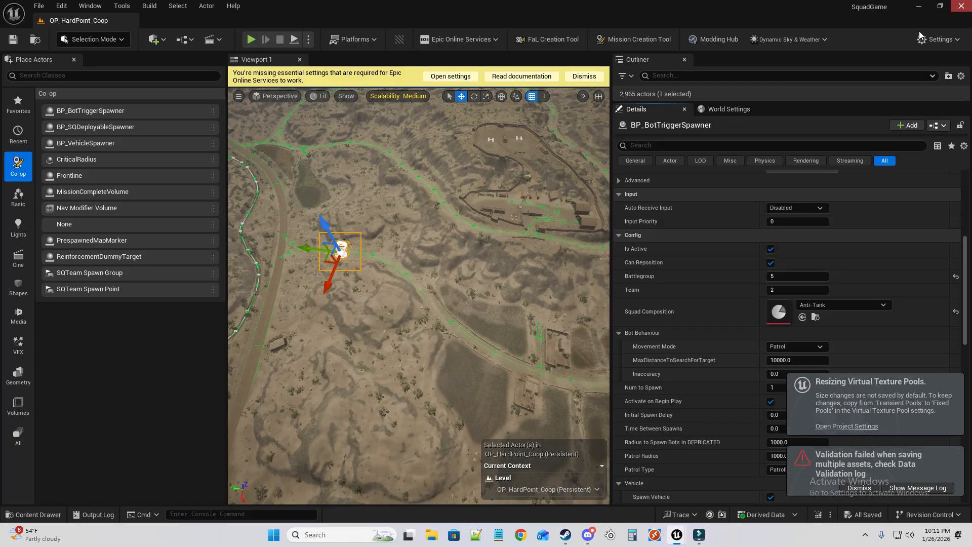
Open the Content/Coop/Blueprints folder and look through its blueprints for a destroyable objective.
{"action": "mouse_move", "coordinate": [418, 304]}
{"action": "left_mouse_down", "text": "alt"}
{"action": "mouse_move", "coordinate": [426, 238]}
{"action": "mouse_move", "coordinate": [426, 293]}
{"action": "left_mouse_up", "text": "alt"}
{"action": "scroll", "coordinate": [667, 326], "scroll_direction": "up", "scroll_amount": 5}
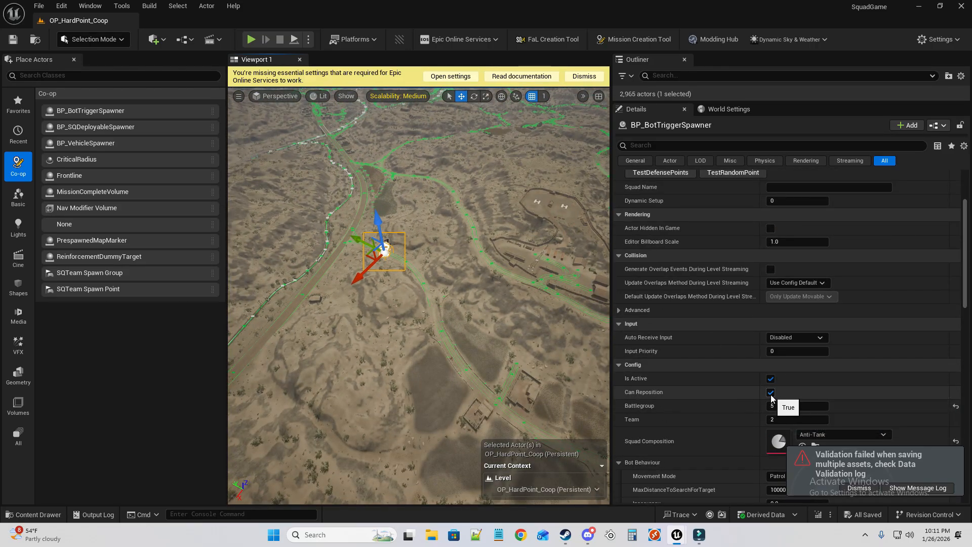
{"action": "right_click_drag", "start_coordinate": [420, 284], "coordinate": [420, 213]}
{"action": "mouse_move", "coordinate": [432, 292]}
{"action": "right_mouse_down"}
{"action": "mouse_move", "coordinate": [431, 205]}
{"action": "mouse_move", "coordinate": [432, 304]}
{"action": "right_mouse_up"}
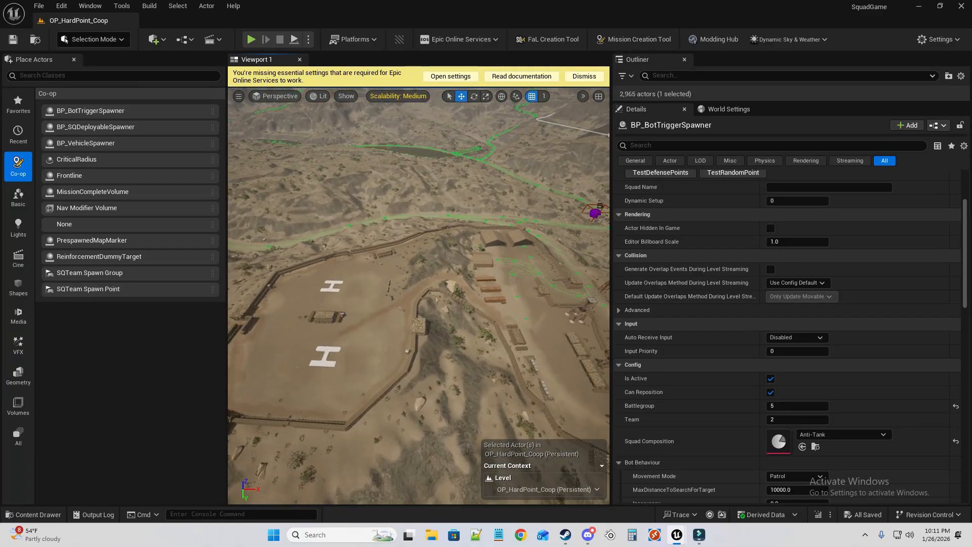
{"action": "left_click", "coordinate": [36, 514]}
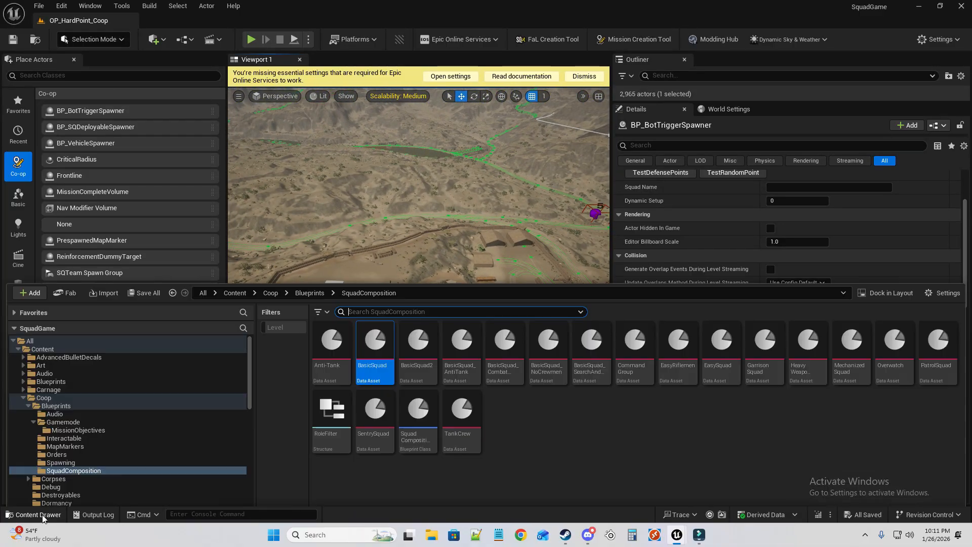
{"action": "left_click", "coordinate": [203, 168]}
{"action": "left_click", "coordinate": [373, 215]}
{"action": "left_click", "coordinate": [417, 215]}
{"action": "left_click", "coordinate": [371, 224]}
{"action": "double_click", "coordinate": [372, 224]}
{"action": "double_click", "coordinate": [538, 228]}
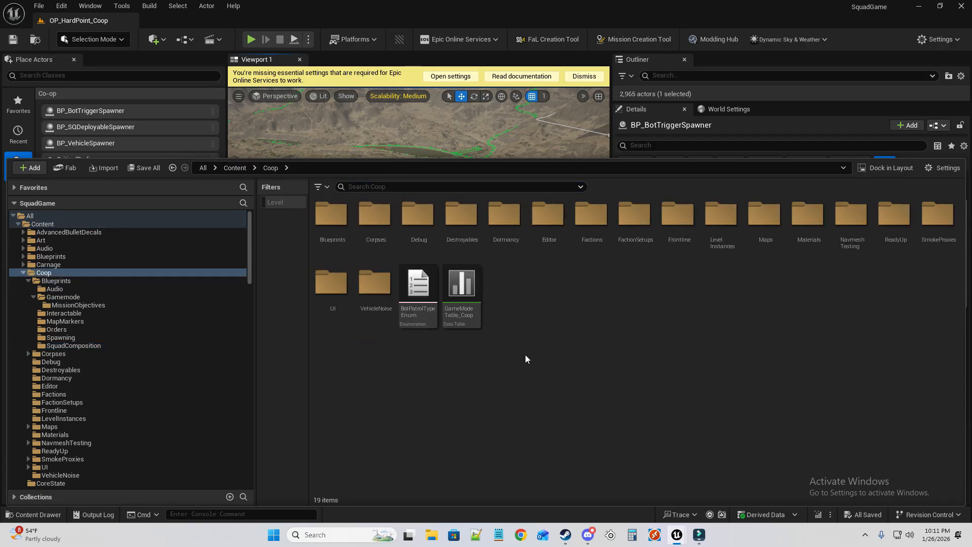
{"action": "double_click", "coordinate": [331, 215]}
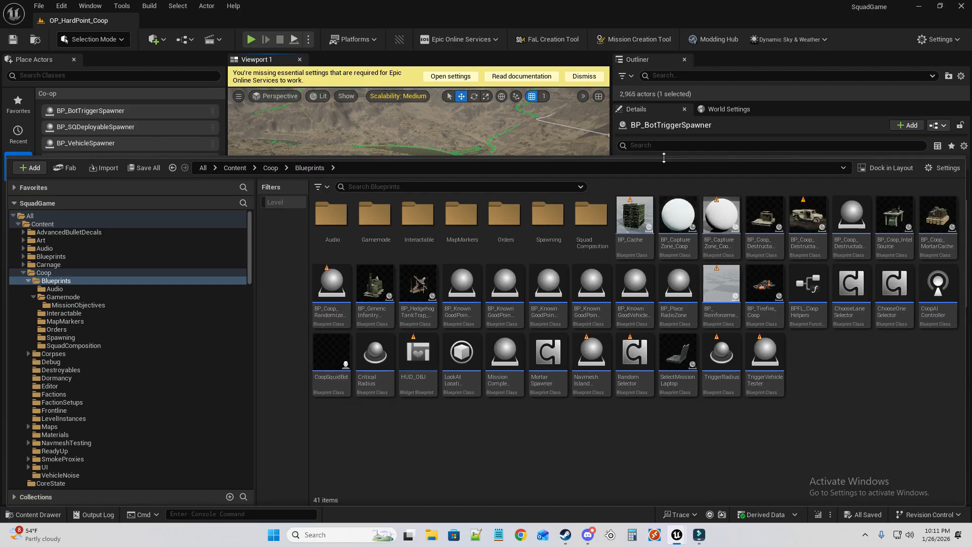
{"action": "left_click_drag", "start_coordinate": [656, 157], "coordinate": [656, 253]}
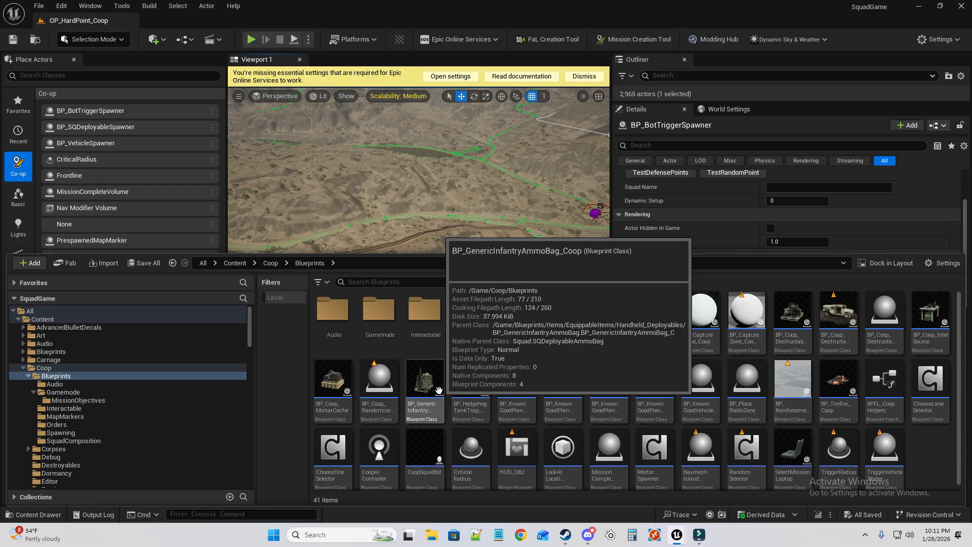
{"action": "scroll", "coordinate": [866, 465], "scroll_direction": "down", "scroll_amount": 1}
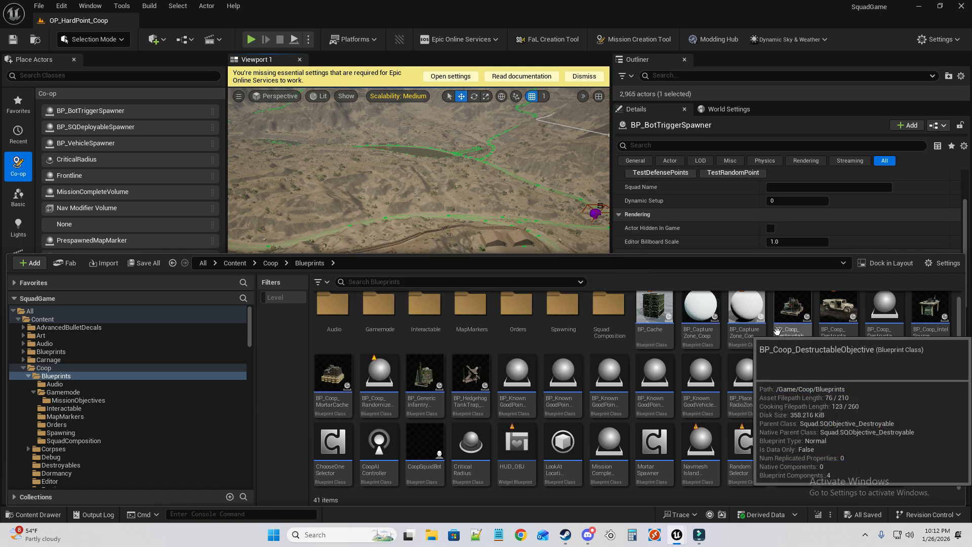
Place a BP_Coop_MortarCache on the helipad beside the sandbagged emplacement.
{"action": "right_click_drag", "start_coordinate": [506, 192], "coordinate": [499, 222]}
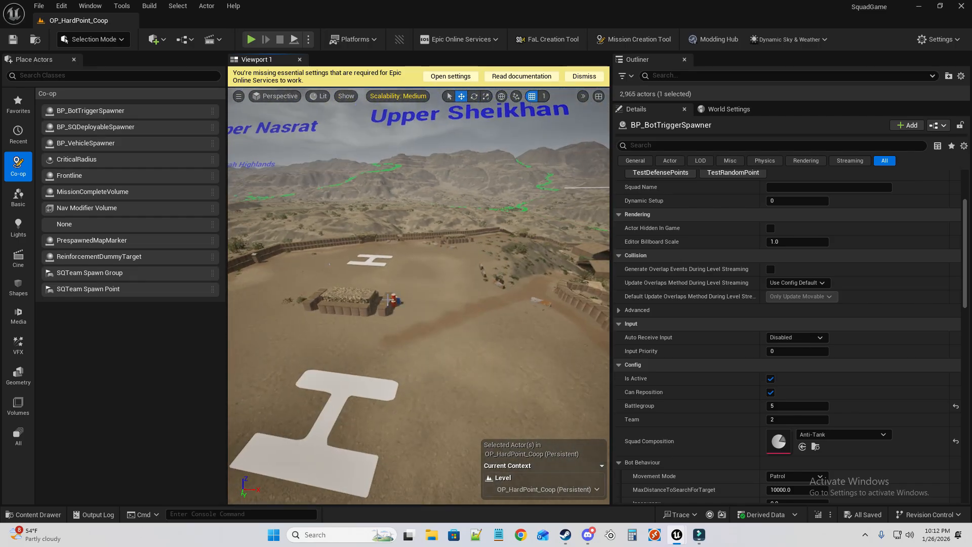
{"action": "left_click", "coordinate": [41, 516]}
{"action": "left_click_drag", "start_coordinate": [344, 388], "coordinate": [377, 331]}
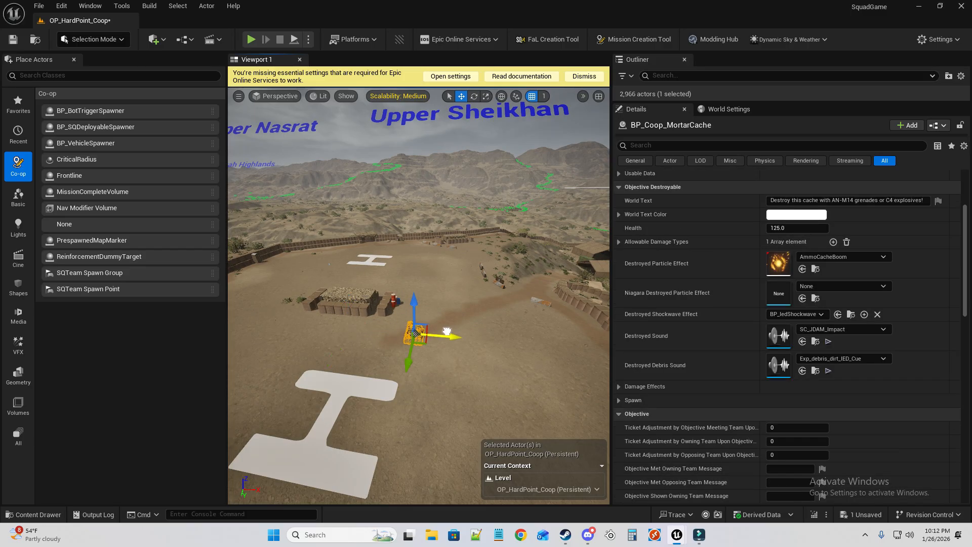
{"action": "scroll", "coordinate": [414, 365], "scroll_direction": "up", "scroll_amount": 1}
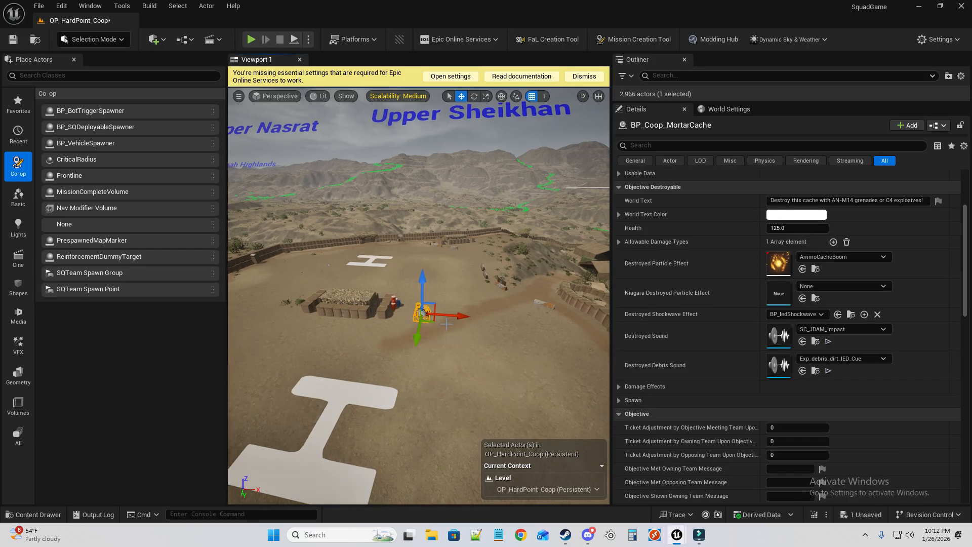
{"action": "scroll", "coordinate": [446, 325], "scroll_direction": "up", "scroll_amount": 1}
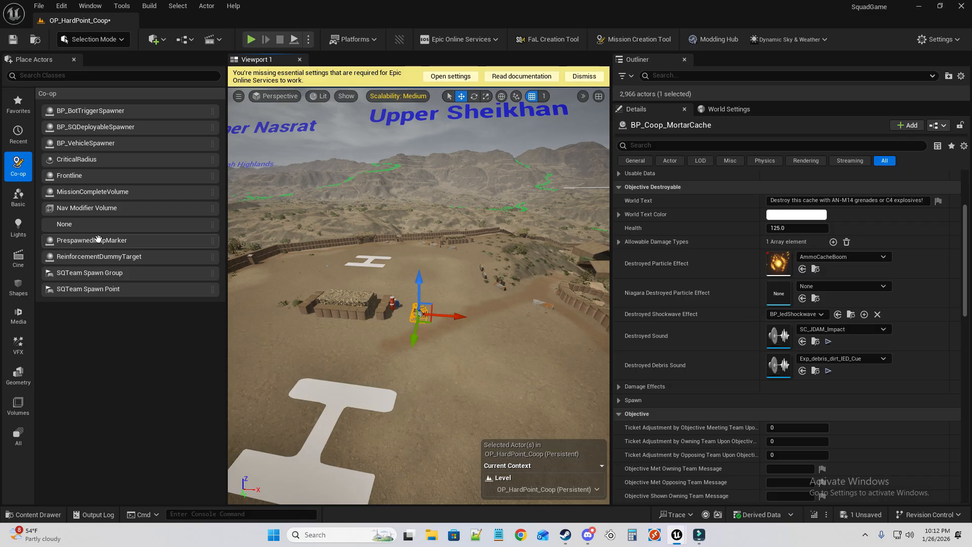
Add a PrespawnedMapMarker above the mortar cache and raise it higher over the helipad.
{"action": "mouse_move", "coordinate": [136, 242]}
{"action": "left_mouse_down"}
{"action": "mouse_move", "coordinate": [422, 315]}
{"action": "mouse_move", "coordinate": [426, 152]}
{"action": "left_mouse_up"}
{"action": "scroll", "coordinate": [415, 309], "scroll_direction": "up", "scroll_amount": 1}
{"action": "key", "text": "f"}
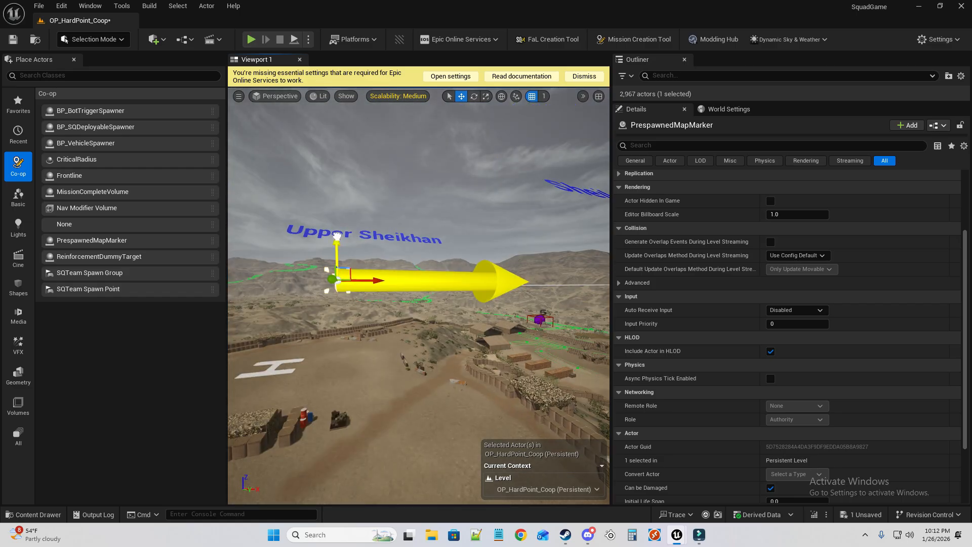
{"action": "left_click_drag", "start_coordinate": [337, 236], "coordinate": [348, 130]}
{"action": "right_click_drag", "start_coordinate": [526, 196], "coordinate": [450, 196]}
Set the map marker's Y rotation to -90° so its arrow points straight down at the mortar cache.
{"action": "scroll", "coordinate": [861, 250], "scroll_direction": "up", "scroll_amount": 4}
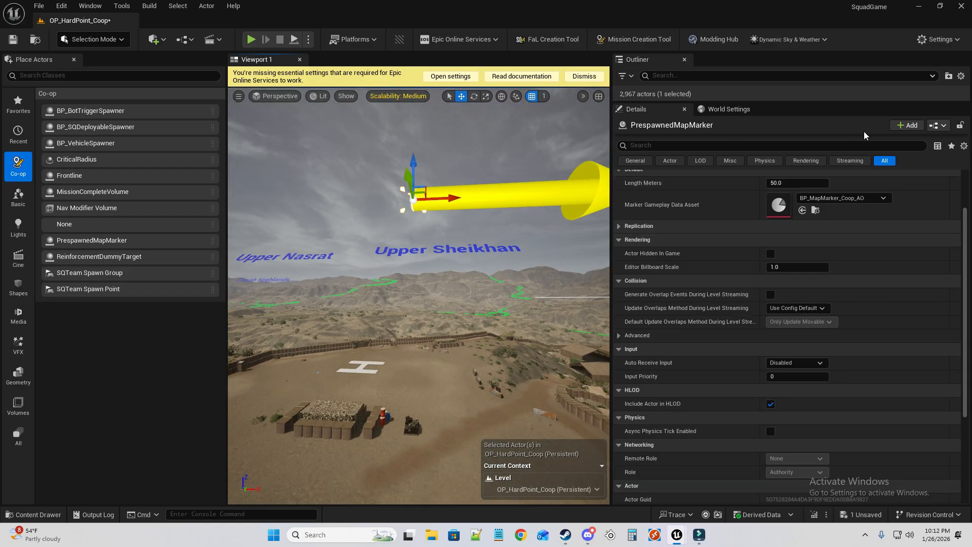
{"action": "left_click_drag", "start_coordinate": [911, 203], "coordinate": [920, 203]}
{"action": "left_click", "coordinate": [955, 204]}
{"action": "left_click_drag", "start_coordinate": [857, 203], "coordinate": [830, 203]}
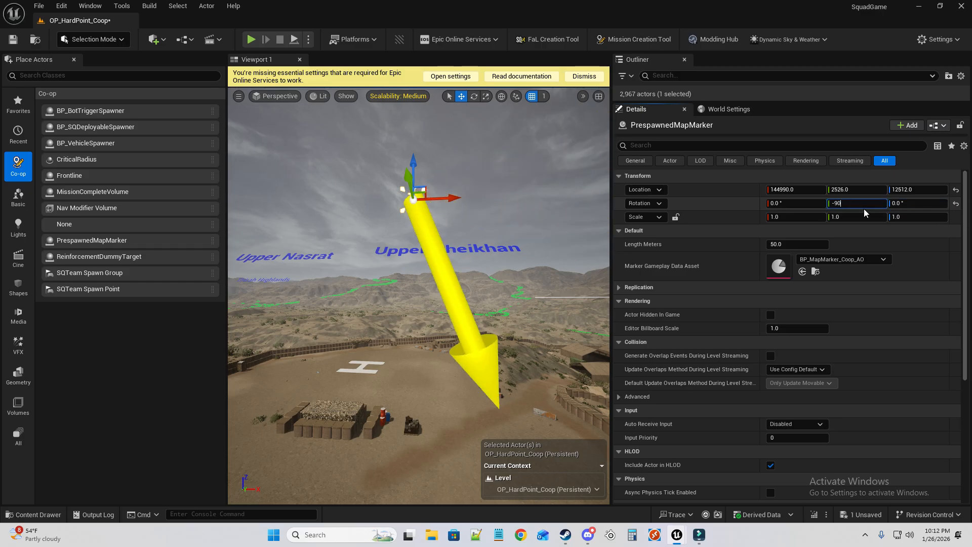
{"action": "type", "text": "-90"}
{"action": "key", "text": "Return"}
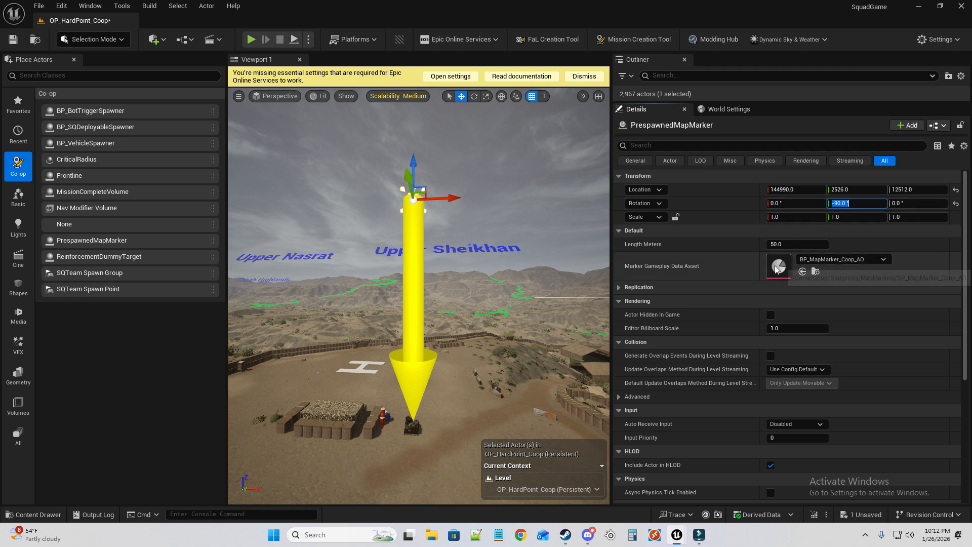
Set the map marker's Marker Gameplay Data Asset to BP_MapMarker_Coop_DestroyCache.
{"action": "left_click", "coordinate": [852, 258]}
{"action": "scroll", "coordinate": [901, 404], "scroll_direction": "down", "scroll_amount": 3}
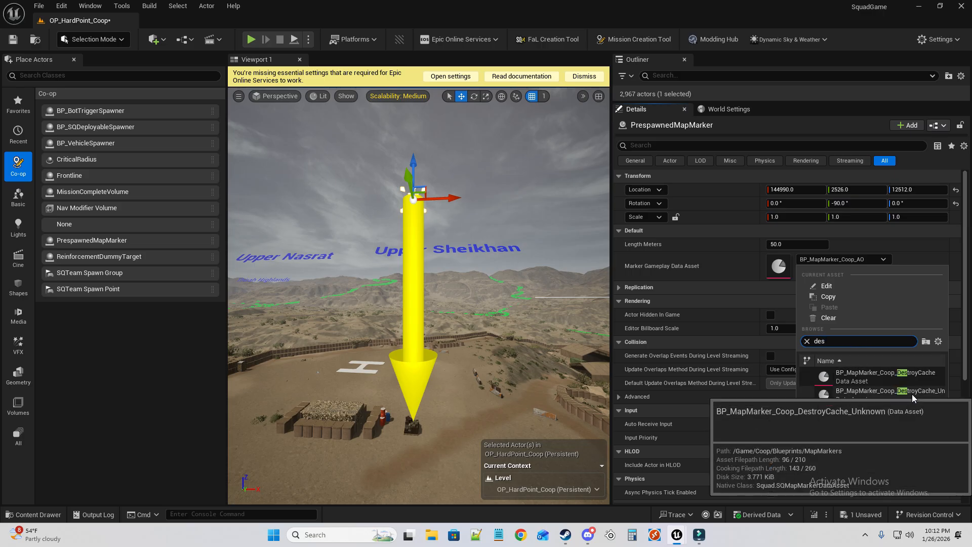
{"action": "left_click", "coordinate": [906, 382]}
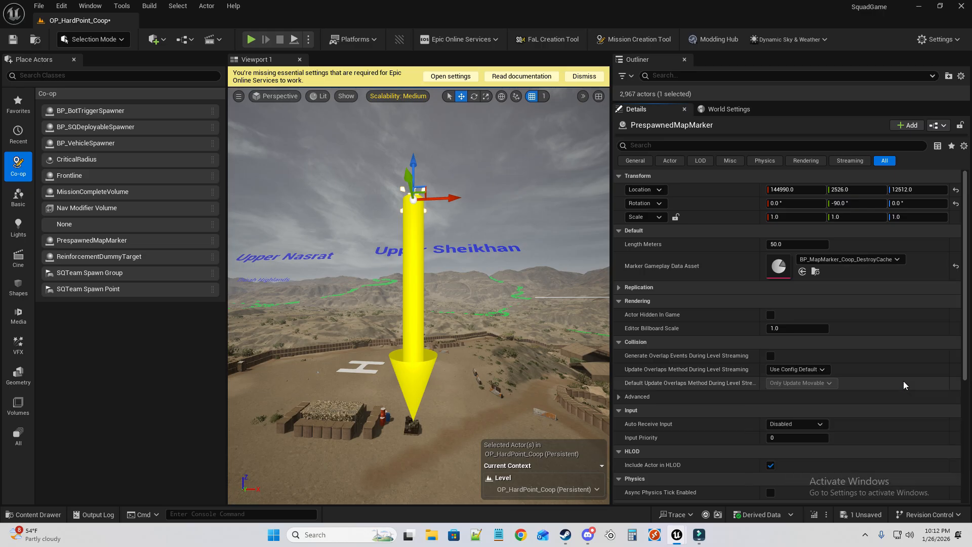
Examine the map marker's remaining properties, including Replication, and its entry in the actor list.
{"action": "mouse_move", "coordinate": [448, 223]}
{"action": "right_mouse_down"}
{"action": "mouse_move", "coordinate": [438, 245]}
{"action": "mouse_move", "coordinate": [431, 212]}
{"action": "mouse_move", "coordinate": [374, 273]}
{"action": "right_mouse_up"}
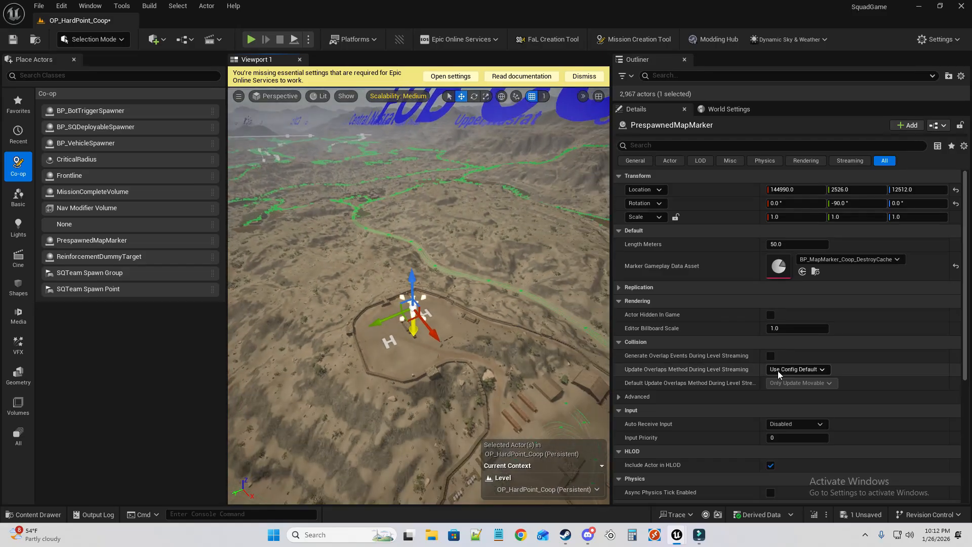
{"action": "left_click", "coordinate": [623, 287]}
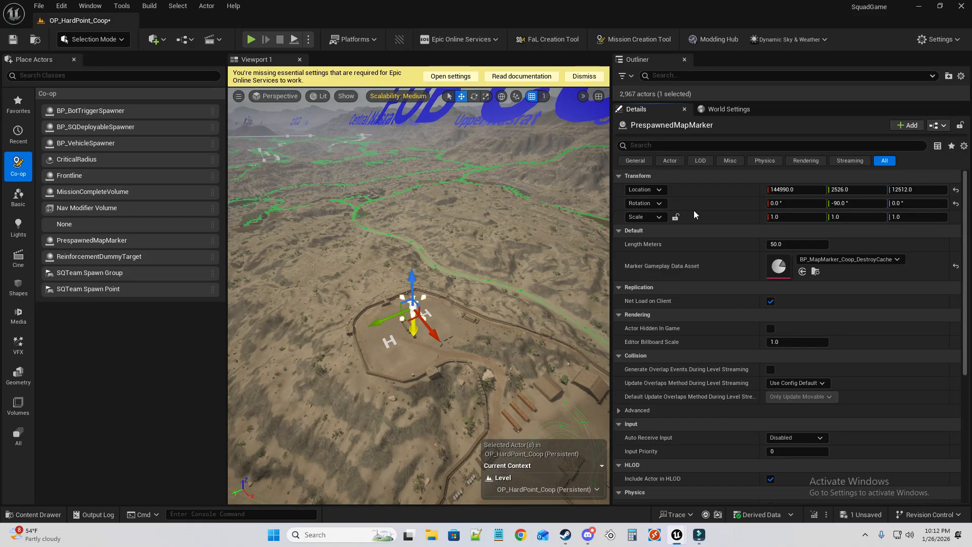
{"action": "left_click_drag", "start_coordinate": [800, 101], "coordinate": [800, 405]}
{"action": "right_click_drag", "start_coordinate": [549, 341], "coordinate": [503, 313]}
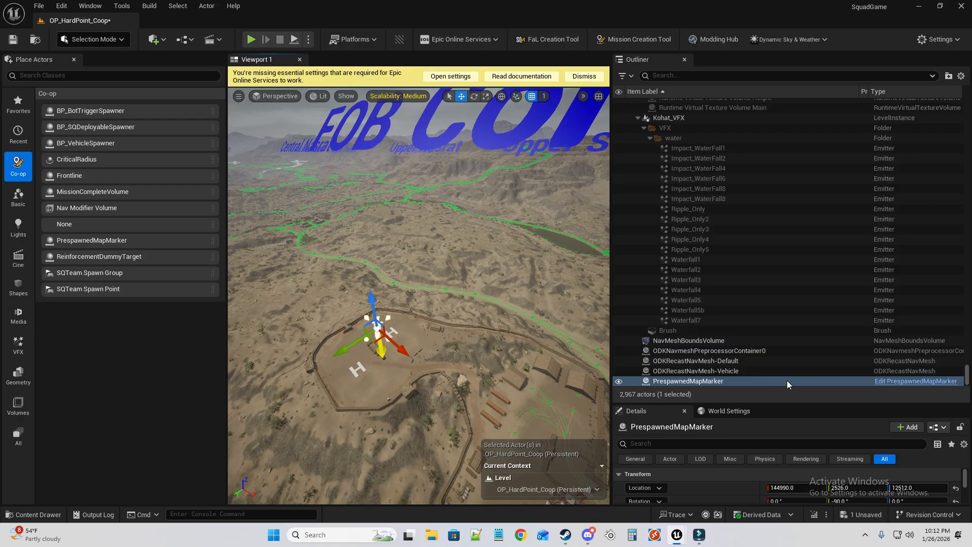
{"action": "left_click_drag", "start_coordinate": [777, 404], "coordinate": [777, 167]}
{"action": "scroll", "coordinate": [817, 357], "scroll_direction": "down", "scroll_amount": 8}
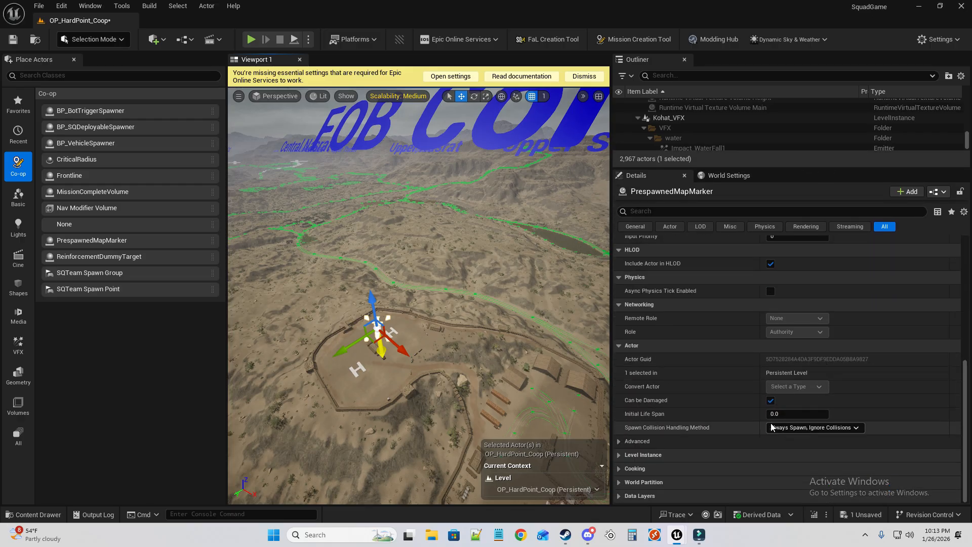
{"action": "scroll", "coordinate": [772, 427], "scroll_direction": "up", "scroll_amount": 10}
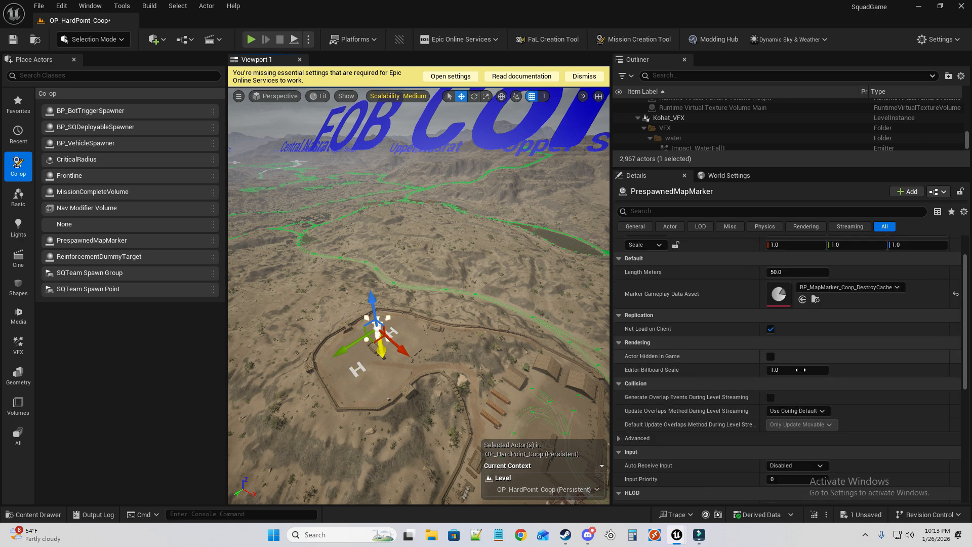
{"action": "scroll", "coordinate": [800, 369], "scroll_direction": "up", "scroll_amount": 2}
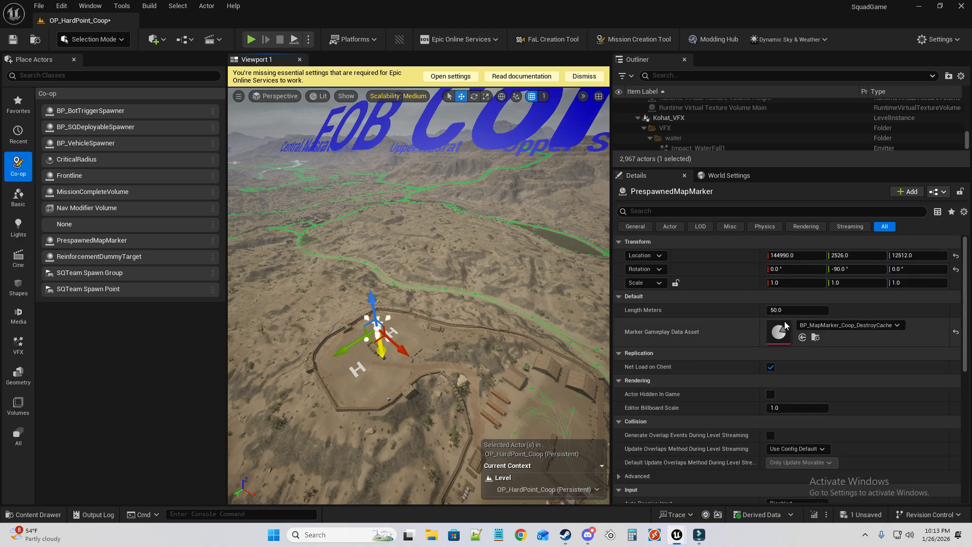
{"action": "scroll", "coordinate": [688, 268], "scroll_direction": "down", "scroll_amount": 5}
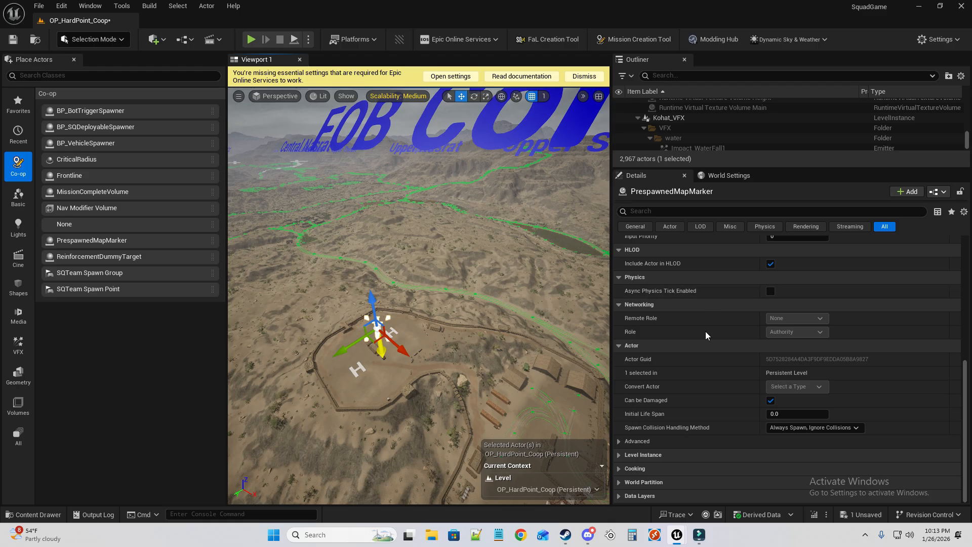
{"action": "scroll", "coordinate": [679, 411], "scroll_direction": "up", "scroll_amount": 5}
Search the Coop Blueprints folder for "zu" to find the ZU23 destructable objective.
{"action": "right_click_drag", "start_coordinate": [455, 314], "coordinate": [511, 296]}
{"action": "key", "text": "w"}
{"action": "left_click", "coordinate": [30, 515]}
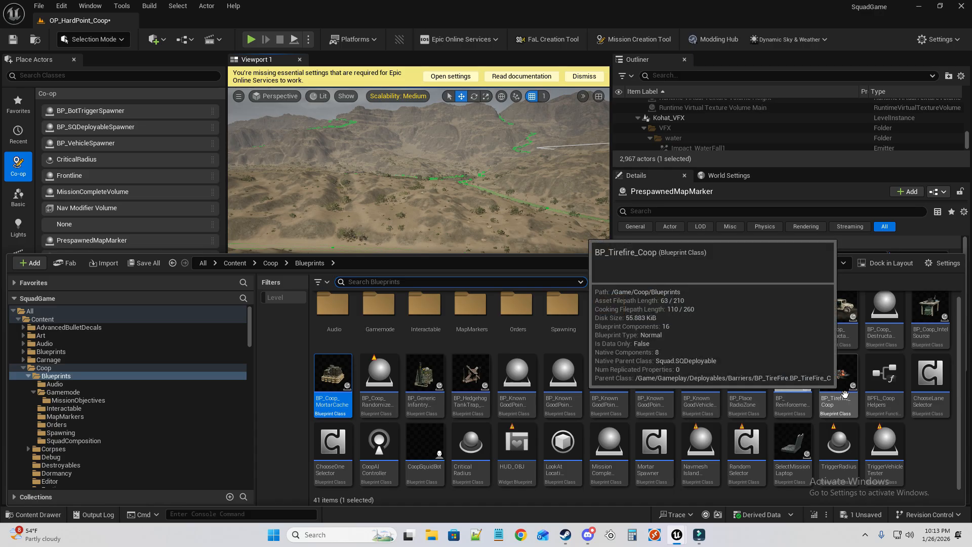
{"action": "scroll", "coordinate": [835, 402], "scroll_direction": "up", "scroll_amount": 1}
{"action": "scroll", "coordinate": [531, 349], "scroll_direction": "down", "scroll_amount": 1}
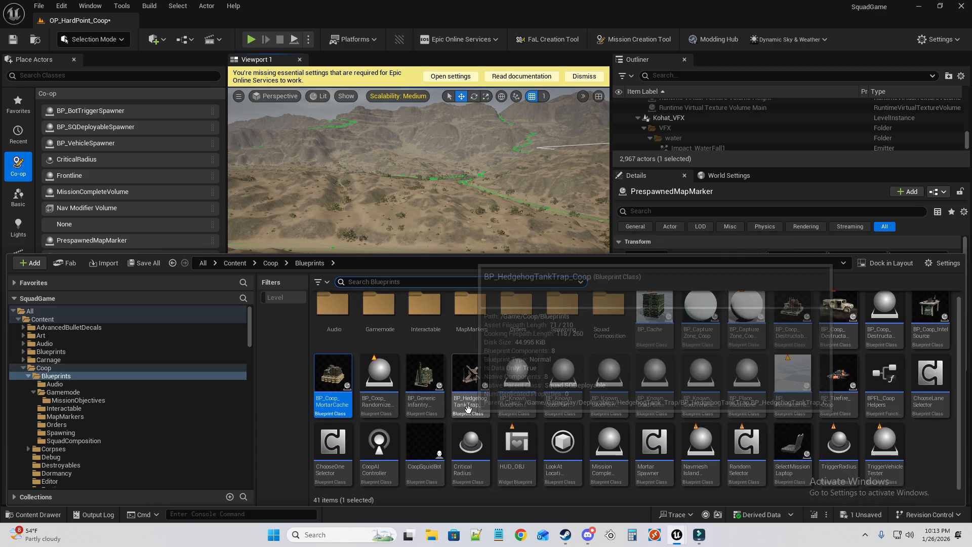
{"action": "type", "text": "zu"}
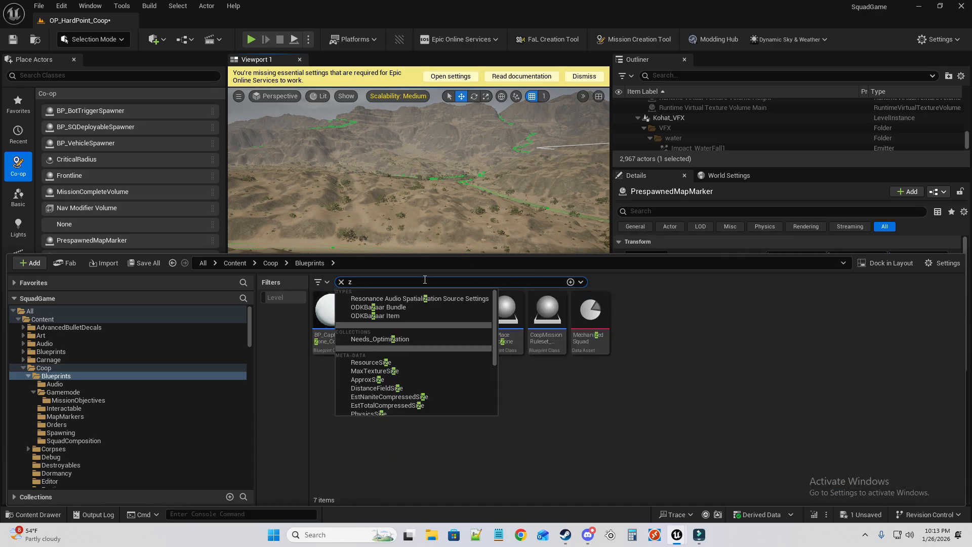
{"action": "mouse_move", "coordinate": [341, 309]}
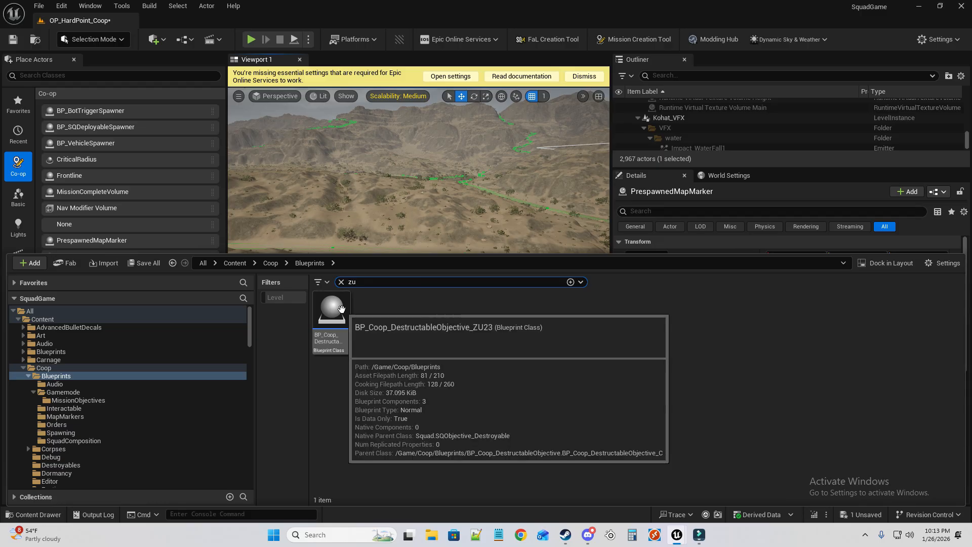
Place two BP_Coop_DestructableObjective_ZU23 actors on the open ground of the compound below the helipad.
{"action": "right_click_drag", "start_coordinate": [431, 214], "coordinate": [248, 295]}
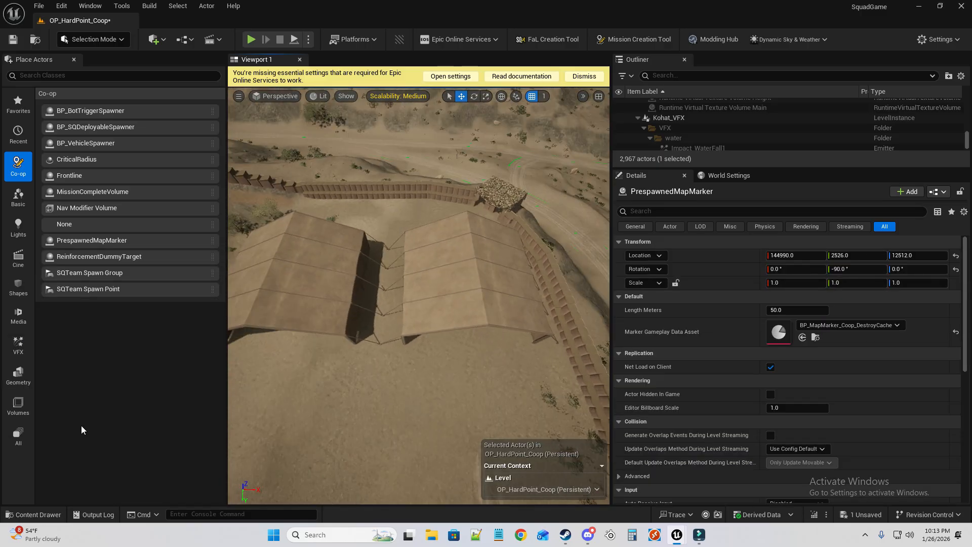
{"action": "mouse_move", "coordinate": [487, 257]}
{"action": "right_mouse_down"}
{"action": "mouse_move", "coordinate": [471, 257]}
{"action": "mouse_move", "coordinate": [487, 257]}
{"action": "right_mouse_up"}
{"action": "key", "text": "ctrl+space"}
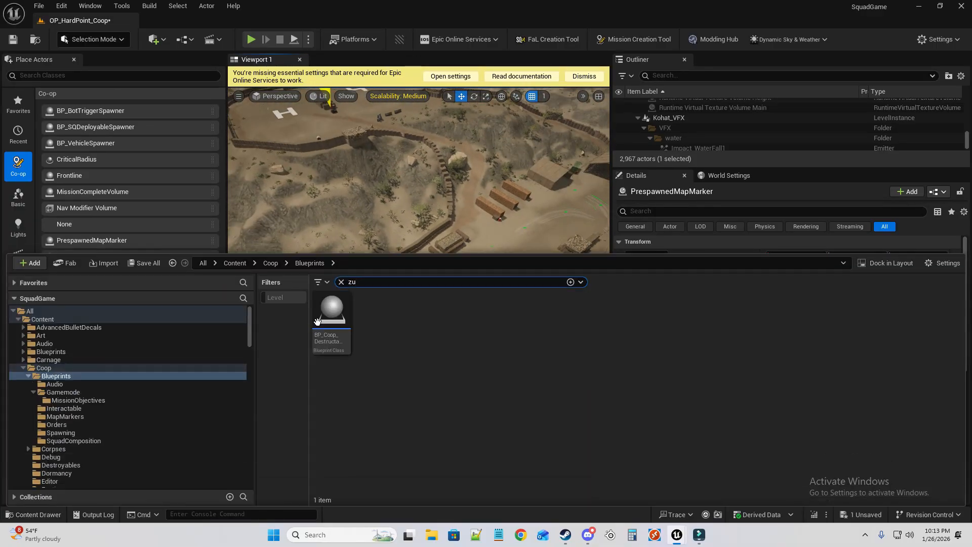
{"action": "left_click_drag", "start_coordinate": [331, 410], "coordinate": [434, 314]}
{"action": "left_click", "coordinate": [38, 514]}
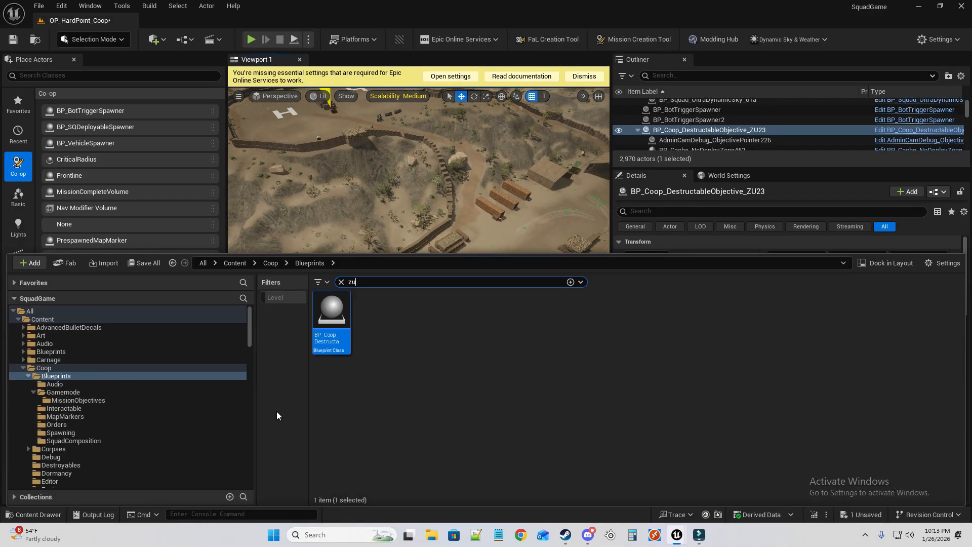
{"action": "left_click_drag", "start_coordinate": [528, 201], "coordinate": [474, 284]}
{"action": "right_click_drag", "start_coordinate": [474, 284], "coordinate": [474, 278]}
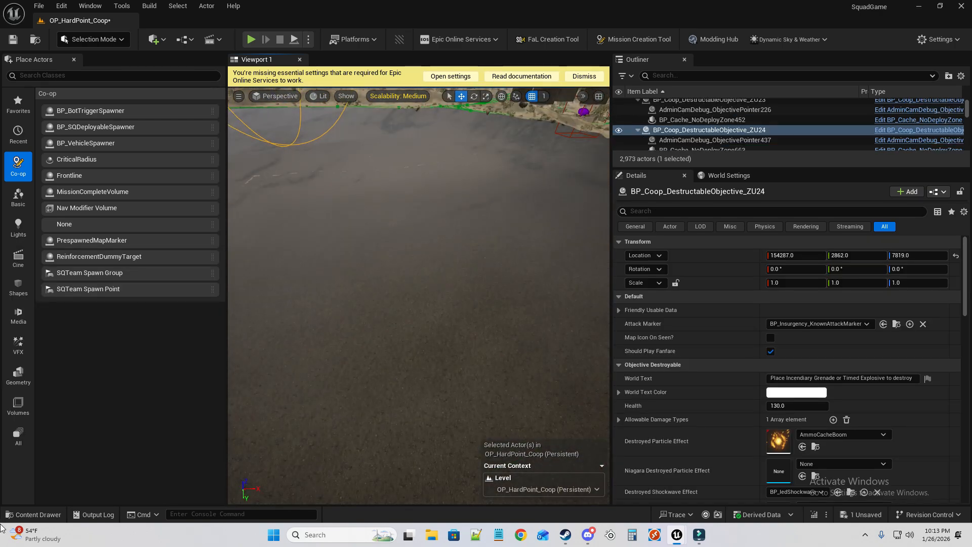
{"action": "left_click", "coordinate": [38, 515]}
{"action": "mouse_move", "coordinate": [420, 203]}
{"action": "right_mouse_down"}
{"action": "mouse_move", "coordinate": [420, 188]}
{"action": "mouse_move", "coordinate": [420, 197]}
{"action": "right_mouse_up"}
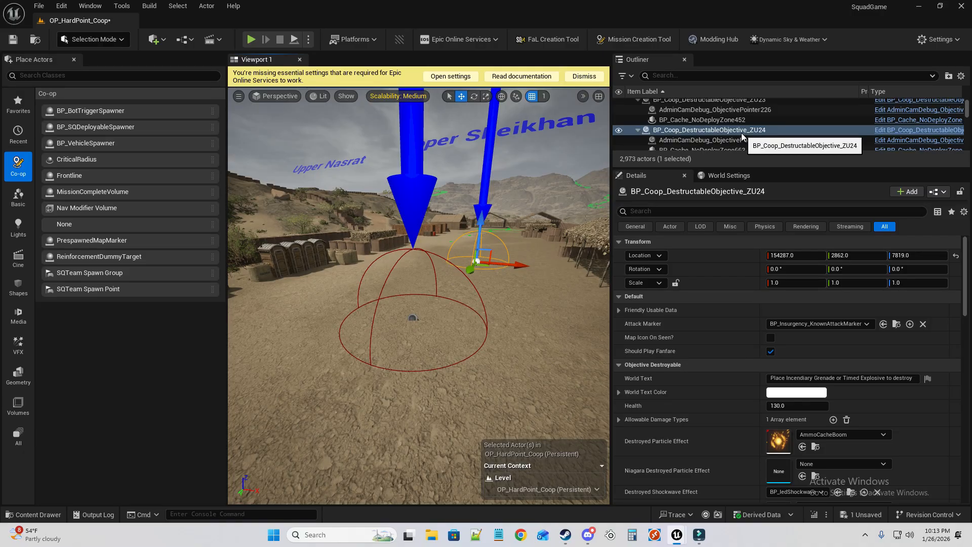
Look through the Spawning, Interactable, Gamemode and Audio subfolders of the Coop Blueprints folder for the ZU23 meshes.
{"action": "left_click", "coordinate": [44, 513]}
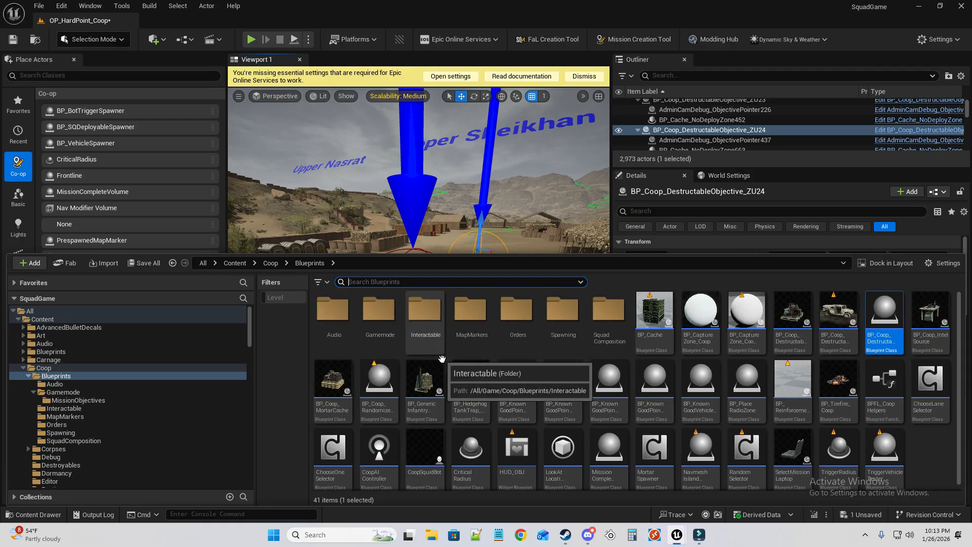
{"action": "scroll", "coordinate": [894, 448], "scroll_direction": "down", "scroll_amount": 1}
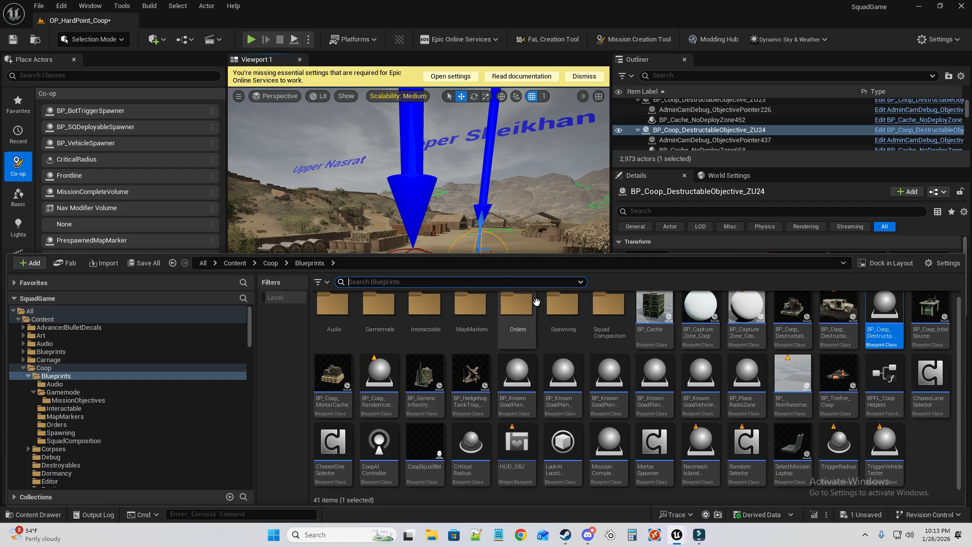
{"action": "double_click", "coordinate": [561, 324]}
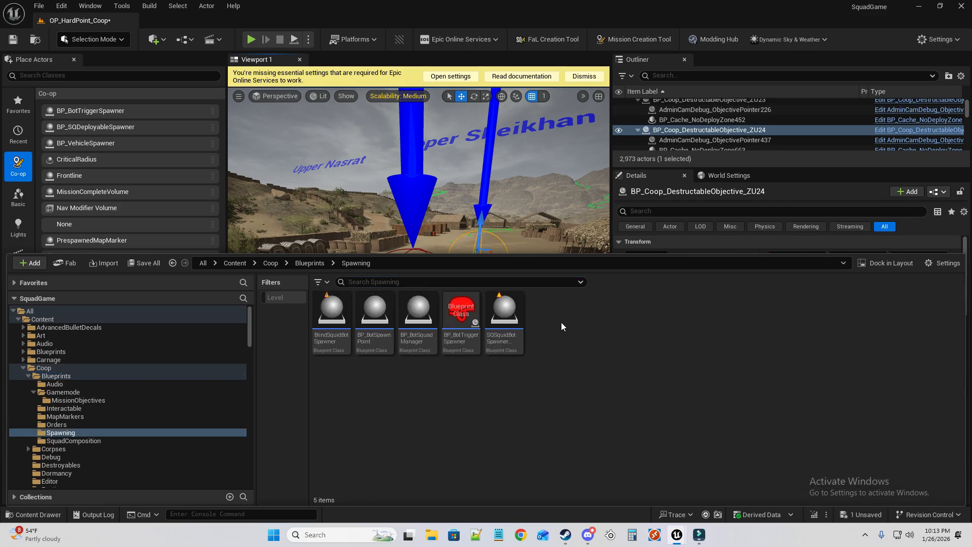
{"action": "left_click", "coordinate": [309, 262]}
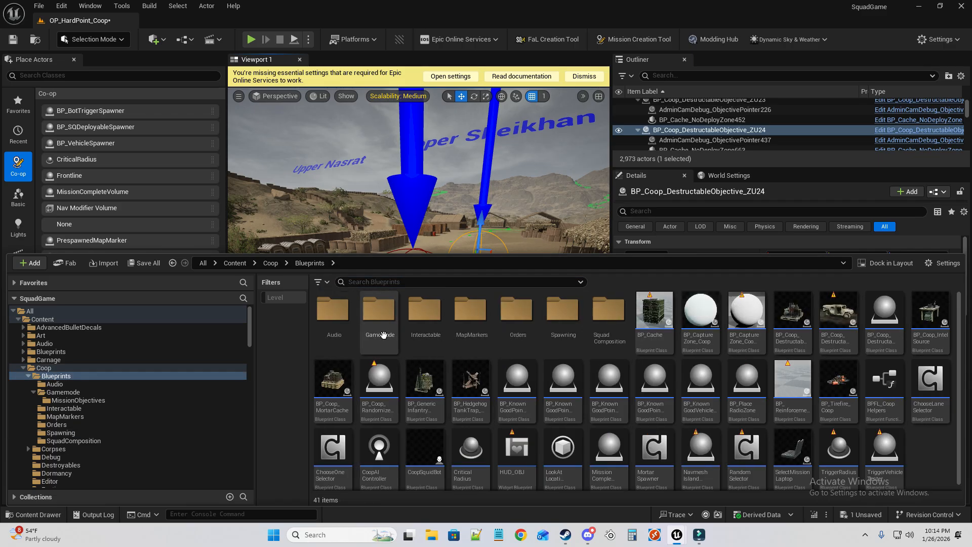
{"action": "double_click", "coordinate": [430, 325]}
{"action": "left_click", "coordinate": [310, 263]}
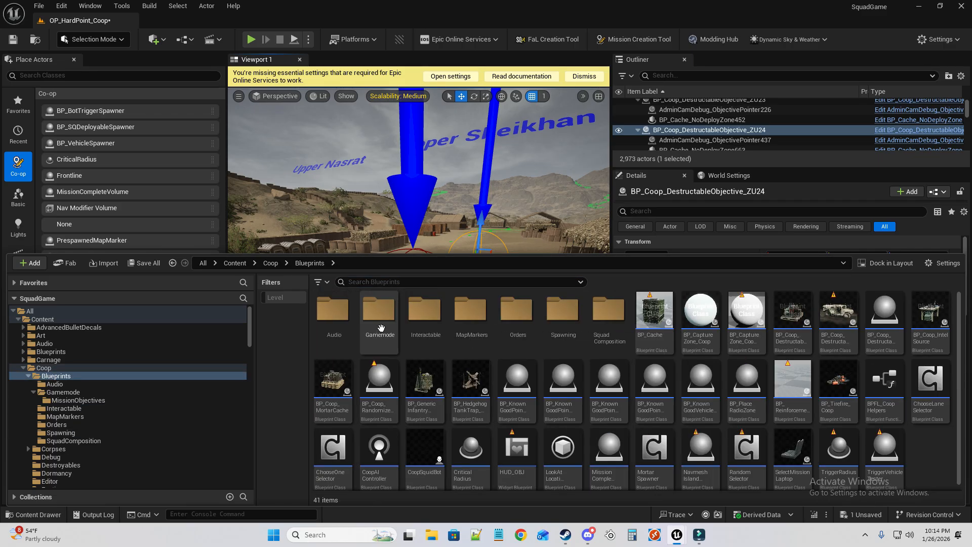
{"action": "double_click", "coordinate": [374, 314]}
{"action": "left_click", "coordinate": [310, 263]}
{"action": "double_click", "coordinate": [330, 310]}
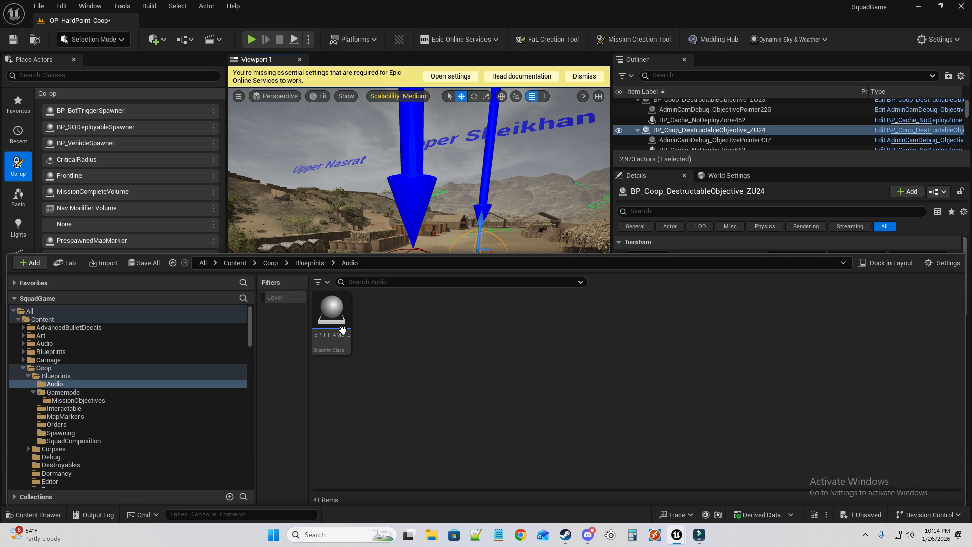
{"action": "left_click", "coordinate": [304, 264]}
{"action": "scroll", "coordinate": [476, 441], "scroll_direction": "down", "scroll_amount": 1}
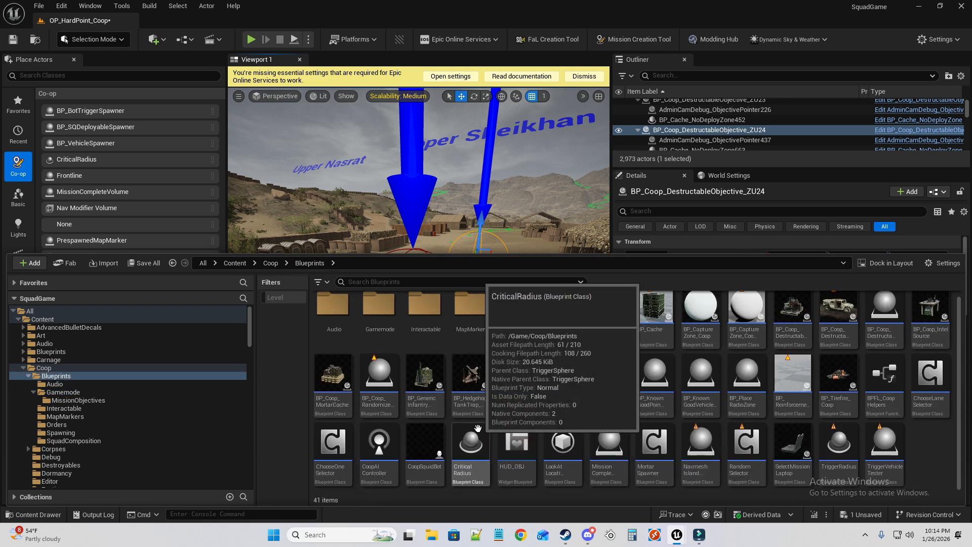
Place the ZU23_Destroyable static mesh from the Coop Destroyables folder at the BP_Coop_DestructableObjective_ZU23 objective.
{"action": "left_click", "coordinate": [267, 263]}
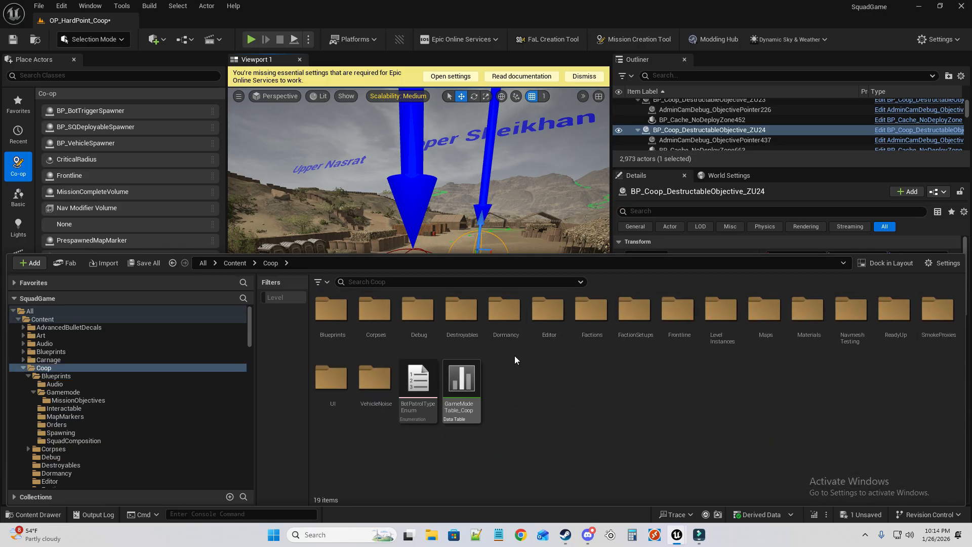
{"action": "double_click", "coordinate": [459, 311]}
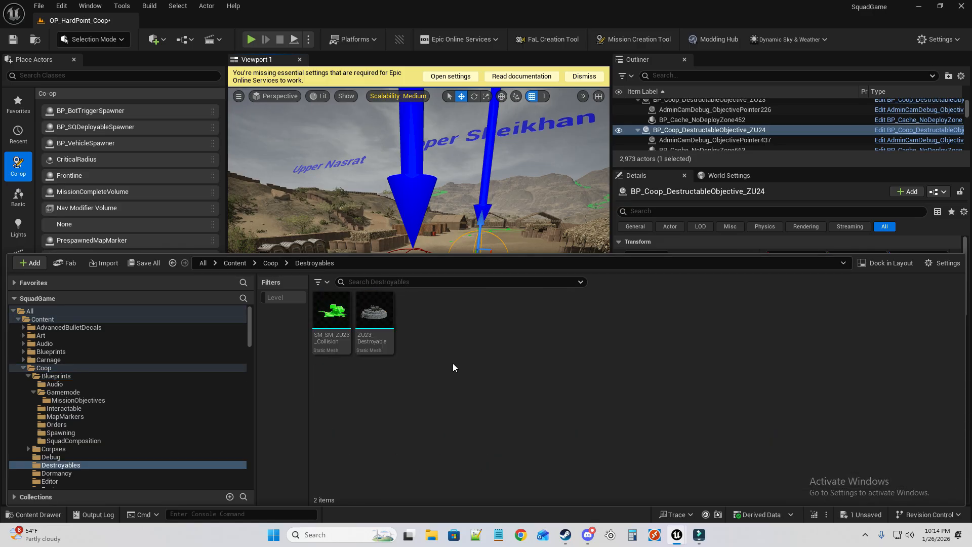
{"action": "mouse_move", "coordinate": [389, 339]}
{"action": "key", "text": "ctrl+space"}
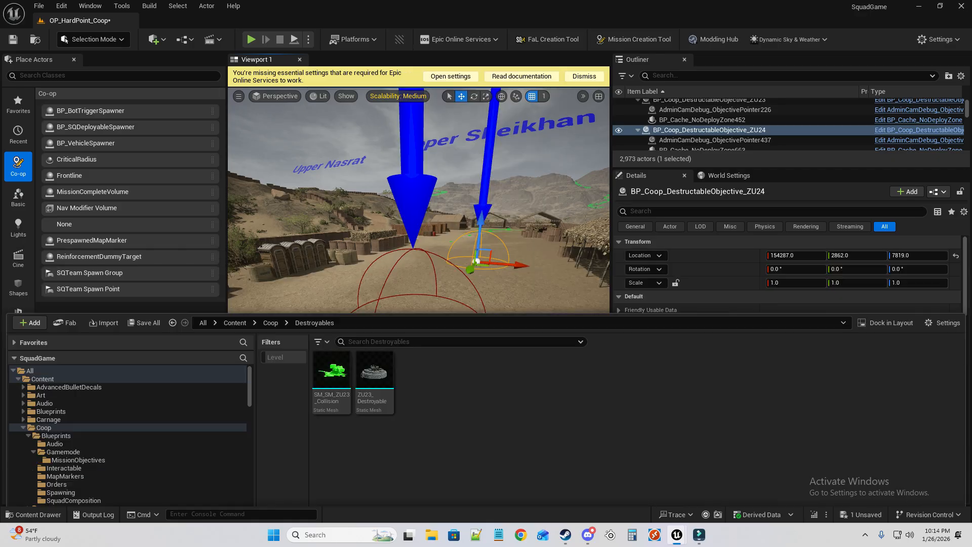
{"action": "right_click_drag", "start_coordinate": [342, 287], "coordinate": [342, 287]}
{"action": "left_click", "coordinate": [37, 515]}
{"action": "left_click_drag", "start_coordinate": [386, 328], "coordinate": [433, 267]}
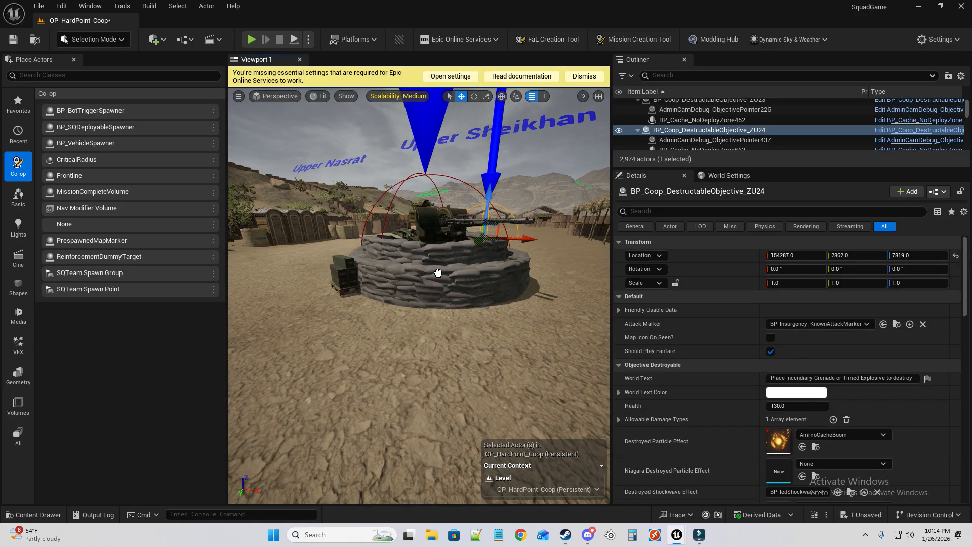
Place the SM_SM_ZU23_Collision static mesh on top of the ZU23 sandbag emplacement.
{"action": "left_click", "coordinate": [37, 514]}
{"action": "left_click_drag", "start_coordinate": [334, 319], "coordinate": [428, 236]}
{"action": "right_click_drag", "start_coordinate": [428, 236], "coordinate": [428, 283]}
{"action": "scroll", "coordinate": [437, 269], "scroll_direction": "up", "scroll_amount": 5}
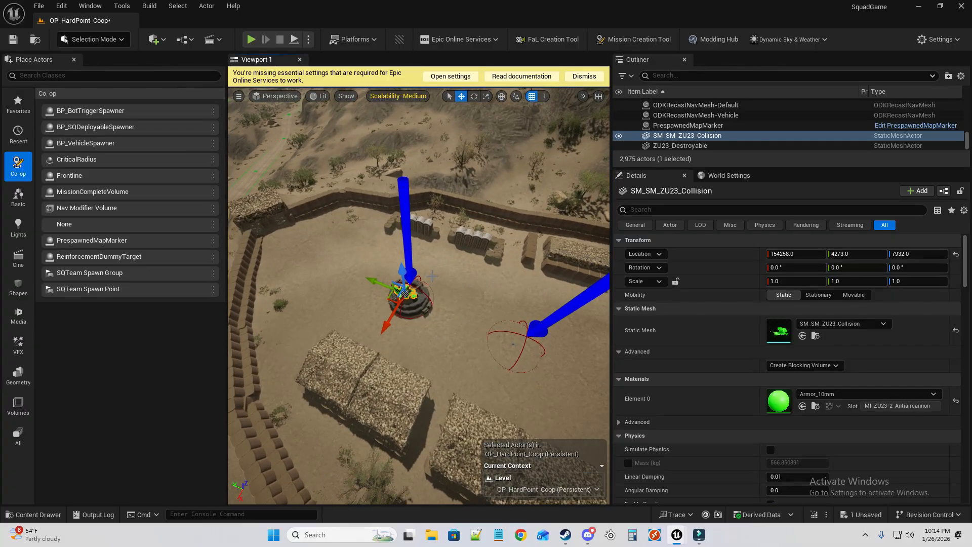
{"action": "scroll", "coordinate": [438, 269], "scroll_direction": "up", "scroll_amount": 2}
{"action": "scroll", "coordinate": [772, 329], "scroll_direction": "down", "scroll_amount": 6}
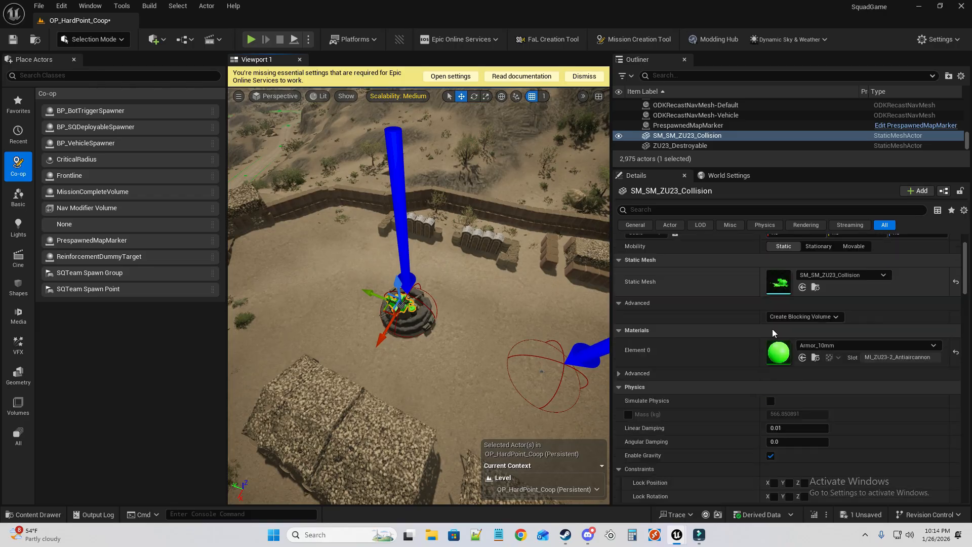
{"action": "scroll", "coordinate": [687, 347], "scroll_direction": "up", "scroll_amount": 7}
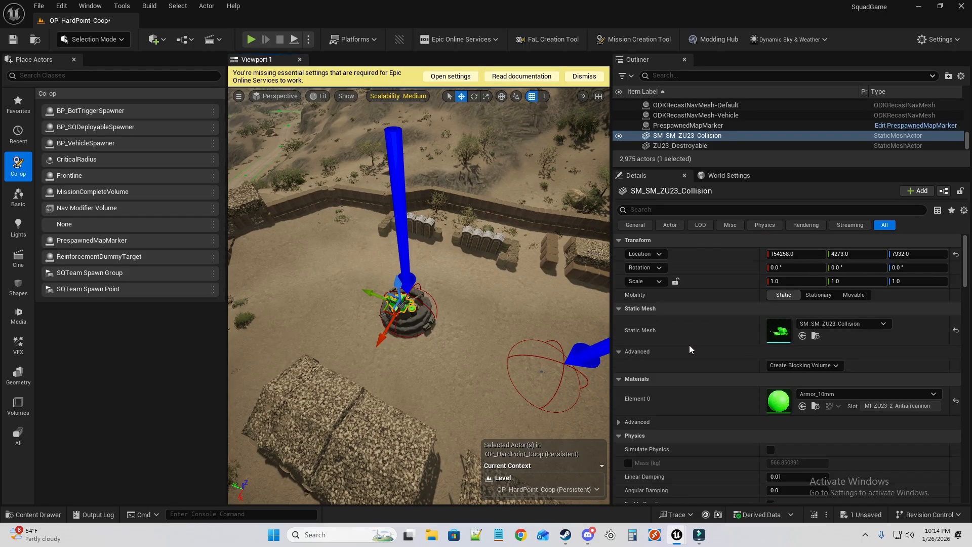
Align the collision mesh with the ZU23 gun by rotating it 32° about Z and moving it to 154211, 4223, 7880.
{"action": "scroll", "coordinate": [421, 275], "scroll_direction": "up", "scroll_amount": 1}
{"action": "scroll", "coordinate": [421, 275], "scroll_direction": "up", "scroll_amount": 6}
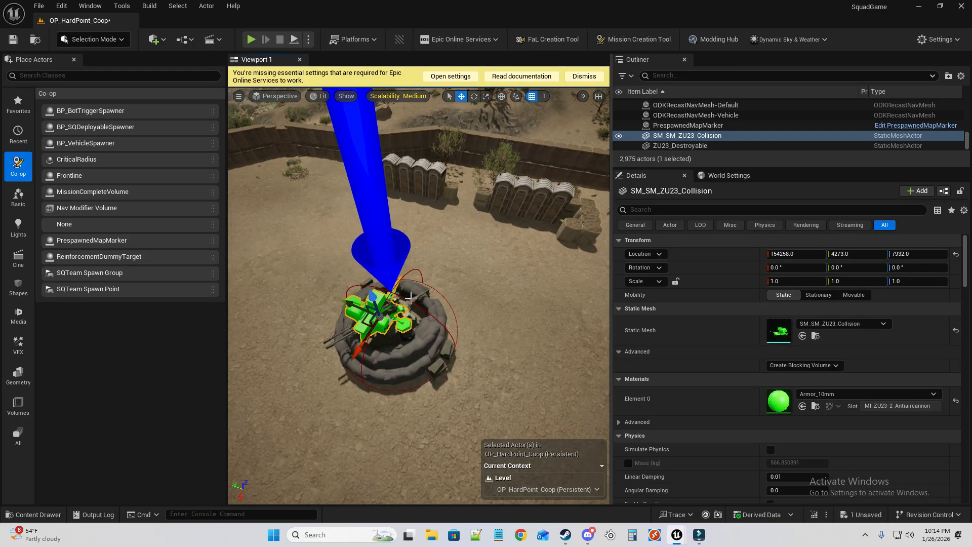
{"action": "left_click_drag", "start_coordinate": [464, 301], "coordinate": [527, 269], "text": "alt"}
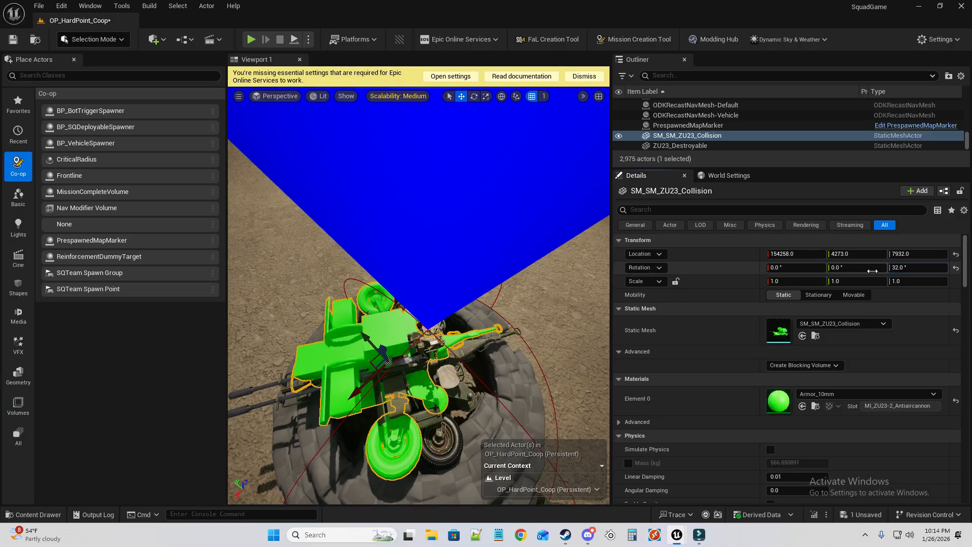
{"action": "left_click_drag", "start_coordinate": [857, 253], "coordinate": [801, 258]}
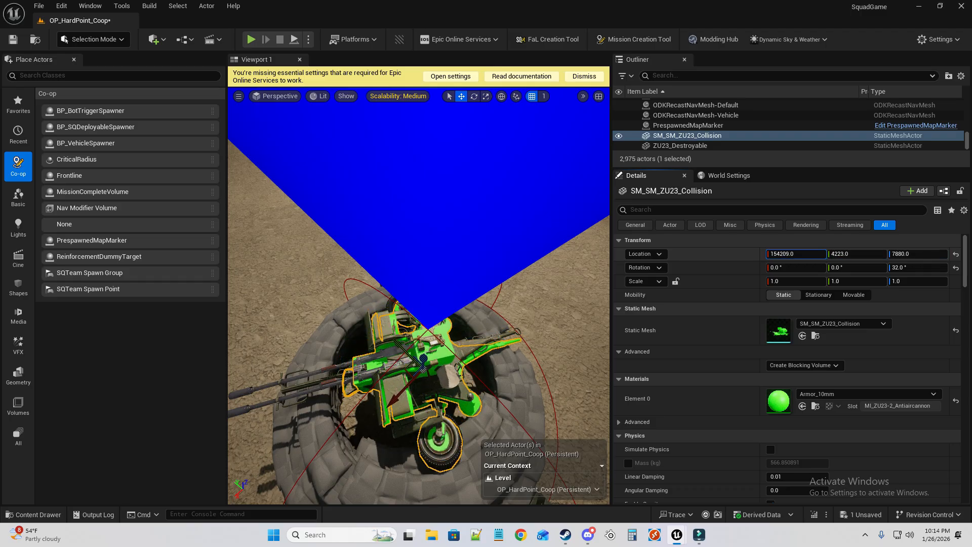
{"action": "scroll", "coordinate": [419, 296], "scroll_direction": "down", "scroll_amount": 5}
{"action": "scroll", "coordinate": [418, 297], "scroll_direction": "up", "scroll_amount": 3}
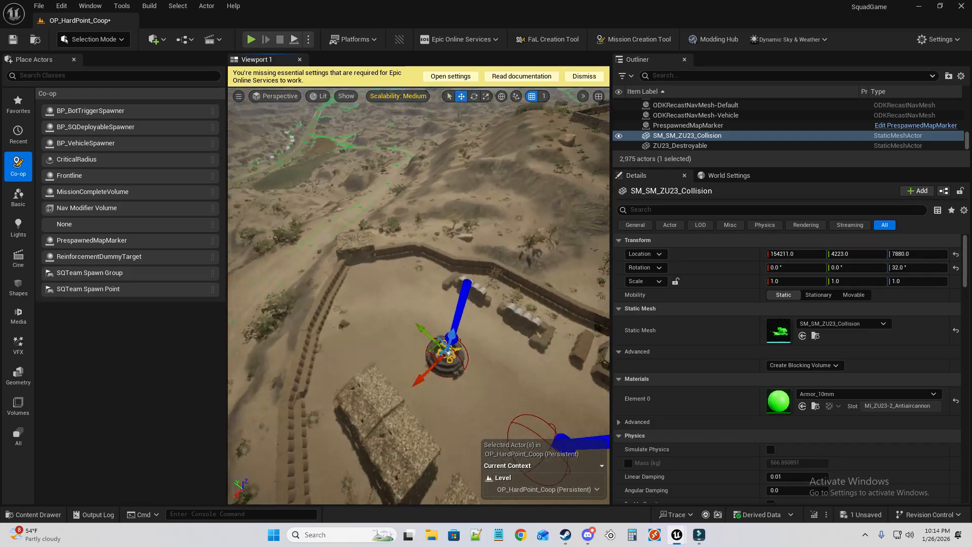
Duplicate the ZU23_Destroyable and SM_SM_ZU23_Collision meshes together and move the copies onto the BP_Coop_DestructableObjective_ZU24 objective.
{"action": "left_click", "coordinate": [724, 144], "text": "ctrl"}
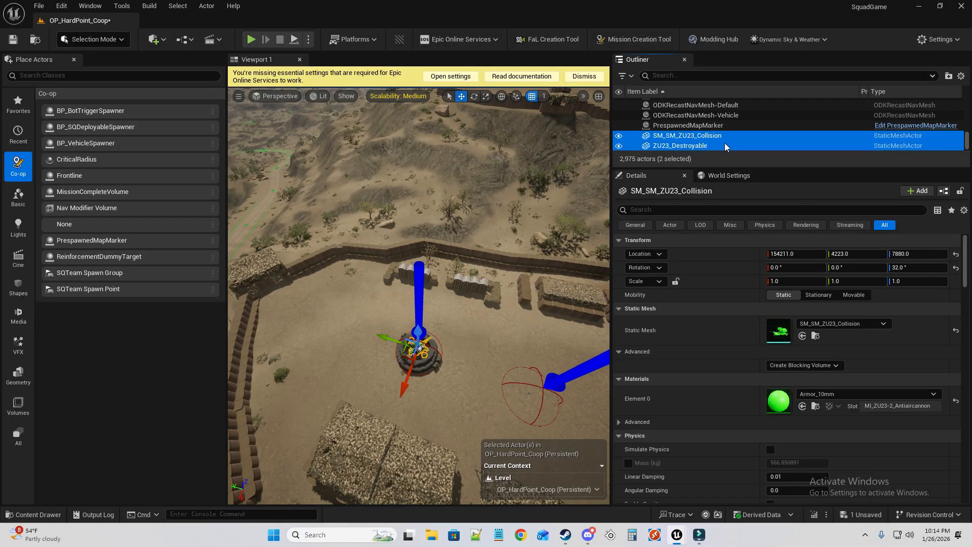
{"action": "right_click", "coordinate": [724, 145]}
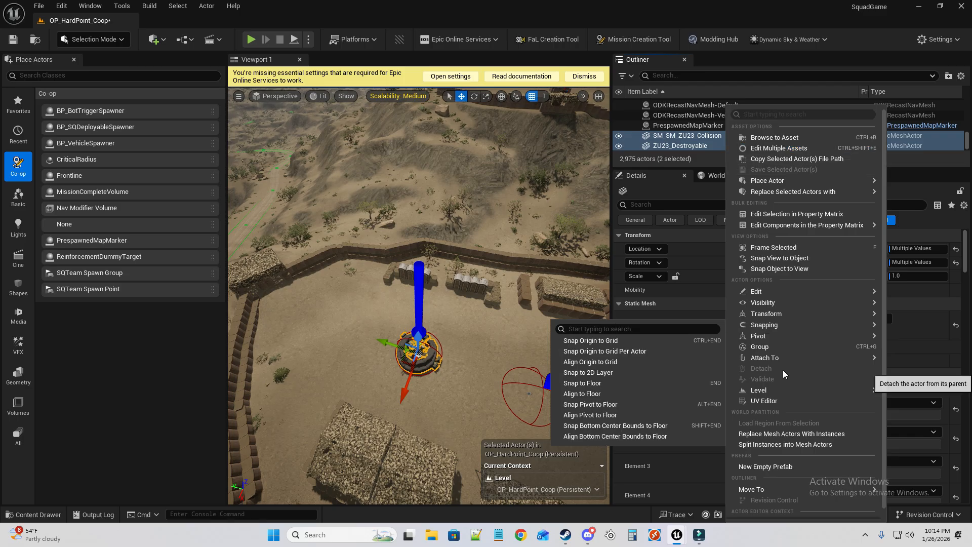
{"action": "mouse_move", "coordinate": [775, 292]}
{"action": "left_click", "coordinate": [548, 327]}
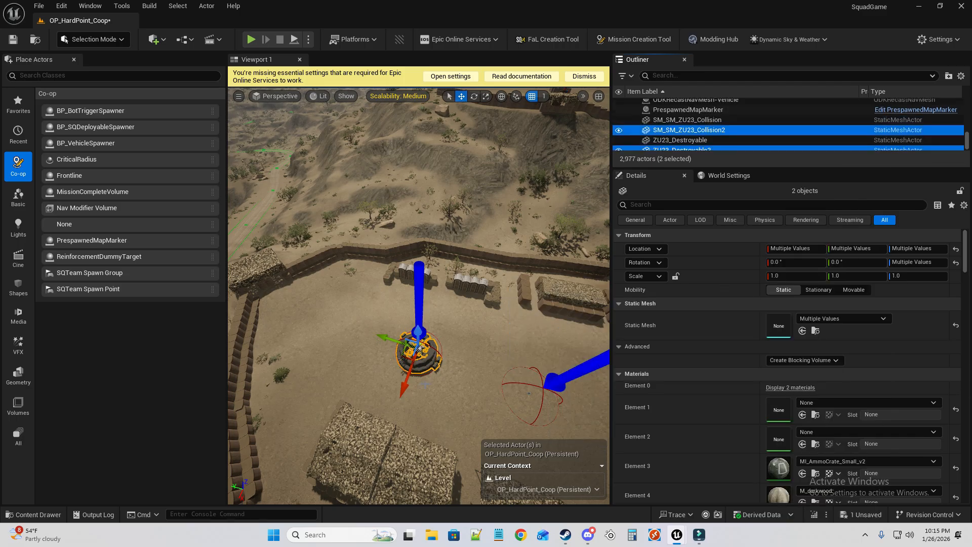
{"action": "left_click_drag", "start_coordinate": [380, 342], "coordinate": [488, 358]}
{"action": "left_click", "coordinate": [488, 358]}
{"action": "right_click_drag", "start_coordinate": [488, 358], "coordinate": [488, 298]}
Examine the two ZU23 objectives and the first one's StaticMesh, CacheNoDeployZone and ChildActor_DebugArrow components.
{"action": "left_click", "coordinate": [431, 387]}
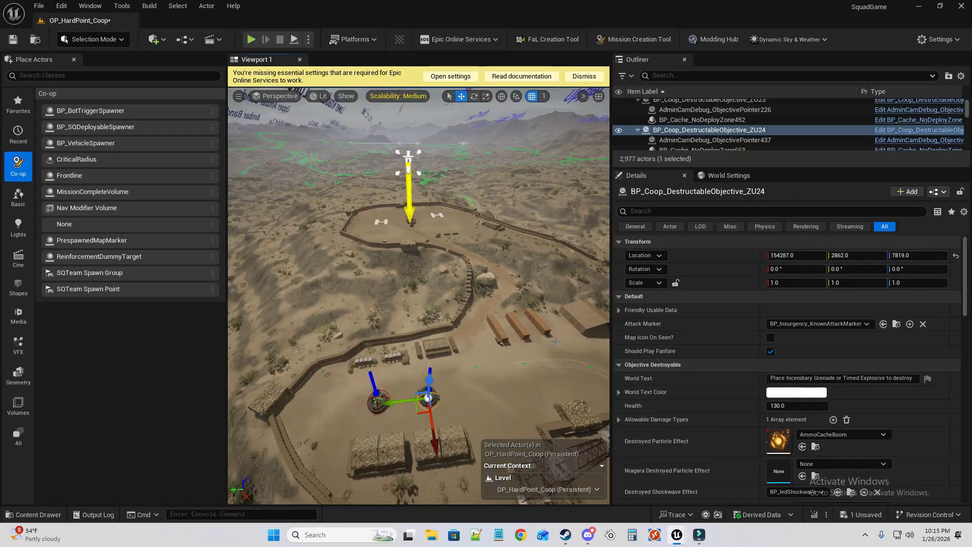
{"action": "left_click", "coordinate": [369, 389]}
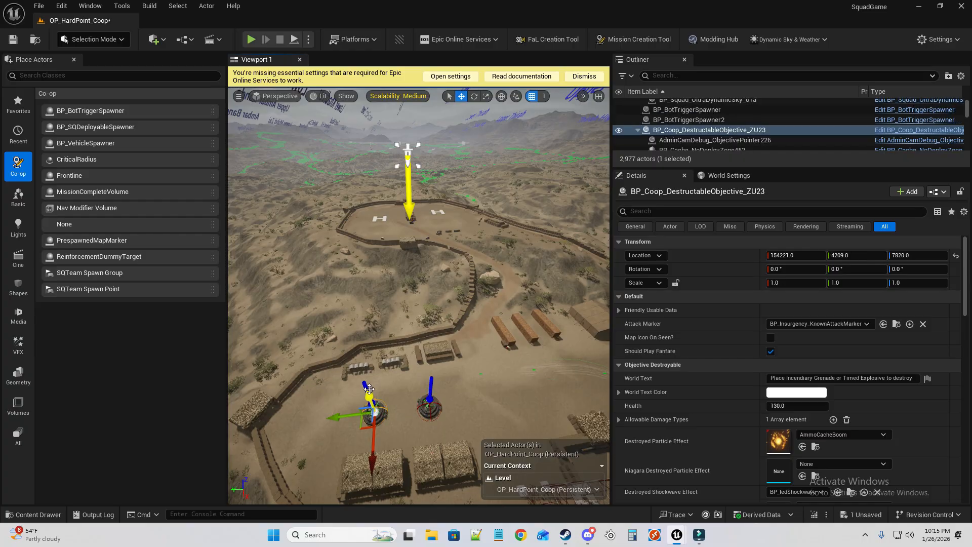
{"action": "left_click", "coordinate": [716, 153]}
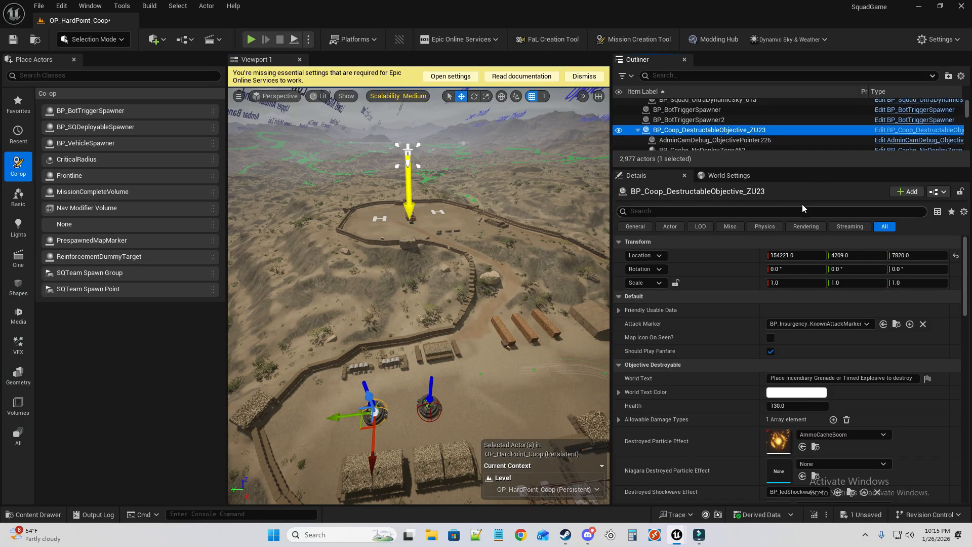
{"action": "left_click", "coordinate": [792, 184]}
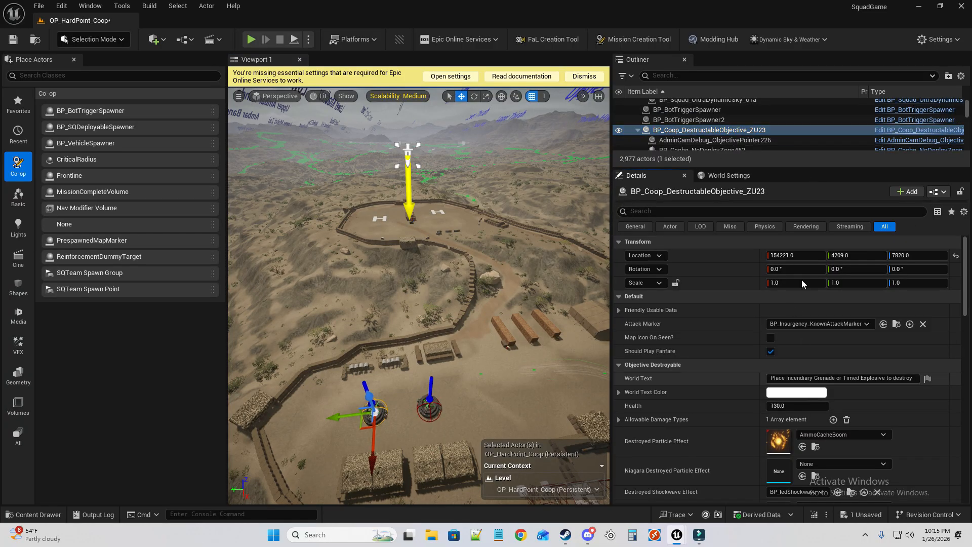
{"action": "left_click_drag", "start_coordinate": [820, 203], "coordinate": [742, 458]}
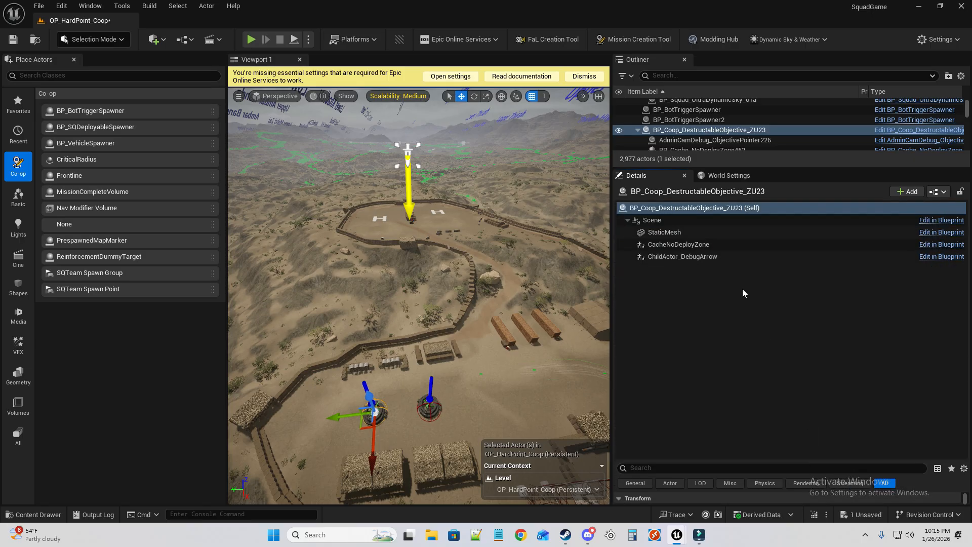
{"action": "left_click", "coordinate": [714, 231]}
{"action": "left_click", "coordinate": [715, 244]}
{"action": "left_click", "coordinate": [716, 256]}
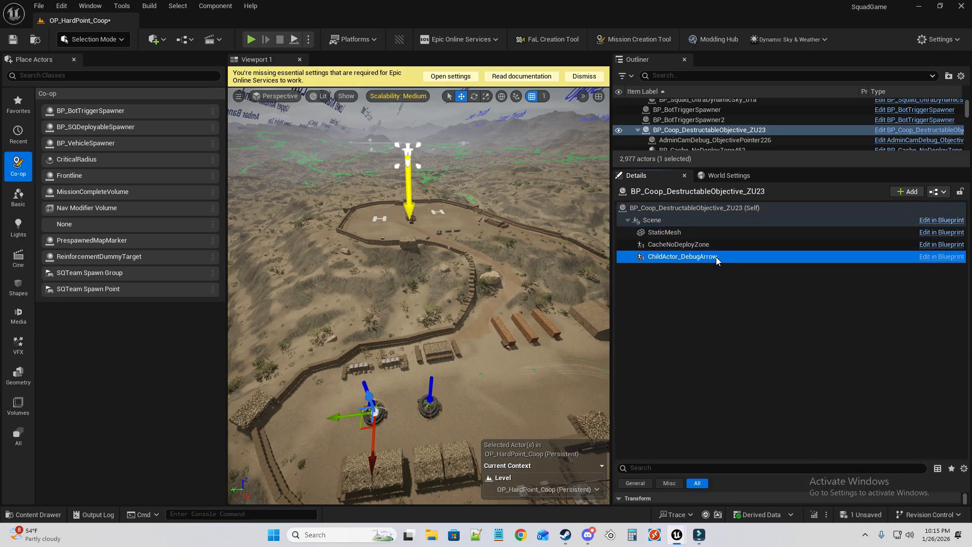
{"action": "left_click_drag", "start_coordinate": [754, 458], "coordinate": [501, 316]}
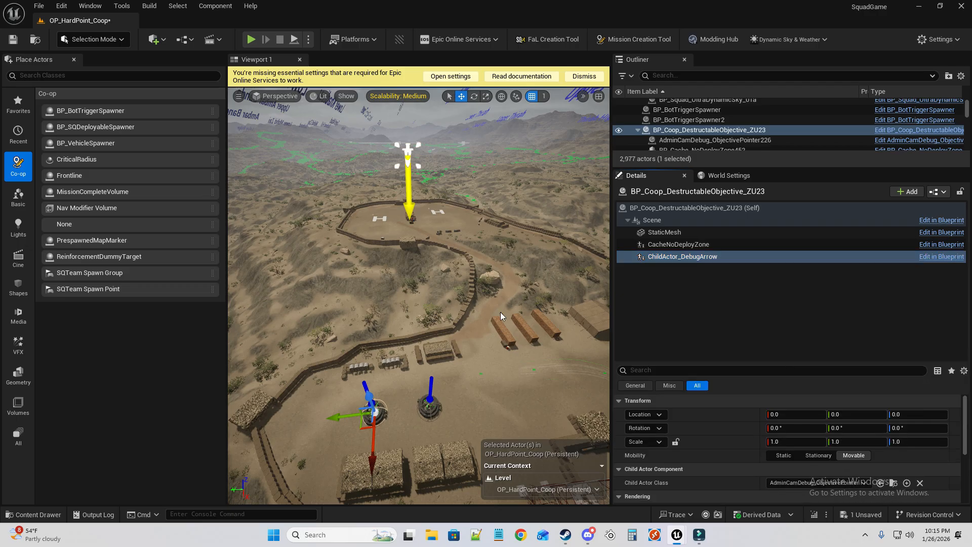
Duplicate the PrespawnedMapMarker above the helipad and position the copy over the BP_Coop_DestructableObjective_ZU24 emplacement at 154247, 2850, 11186.
{"action": "left_click", "coordinate": [408, 154]}
{"action": "right_click_drag", "start_coordinate": [408, 154], "coordinate": [481, 184]}
{"action": "key", "text": "w"}
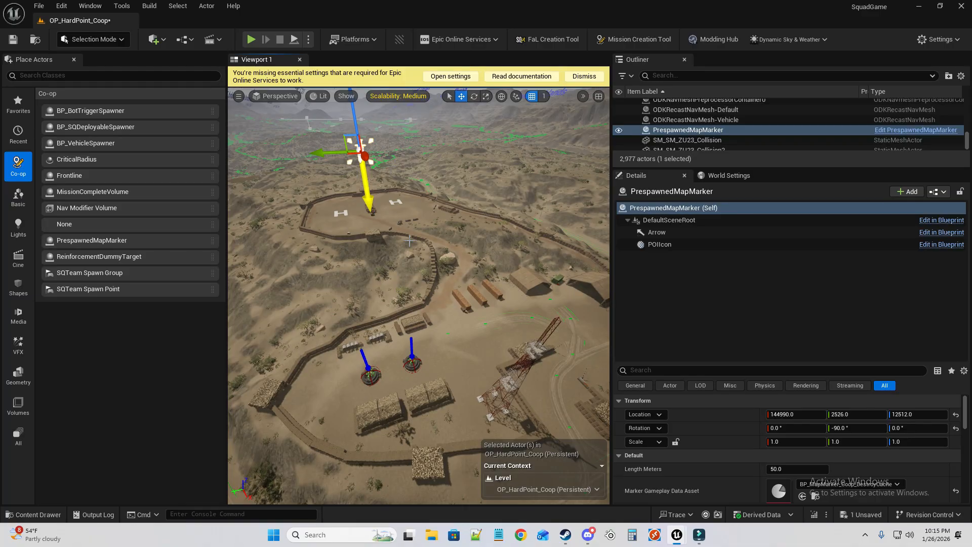
{"action": "key", "text": "ctrl+d"}
{"action": "left_click_drag", "start_coordinate": [362, 156], "coordinate": [479, 240]}
{"action": "left_click_drag", "start_coordinate": [408, 161], "coordinate": [433, 317]}
{"action": "left_click_drag", "start_coordinate": [380, 297], "coordinate": [358, 301]}
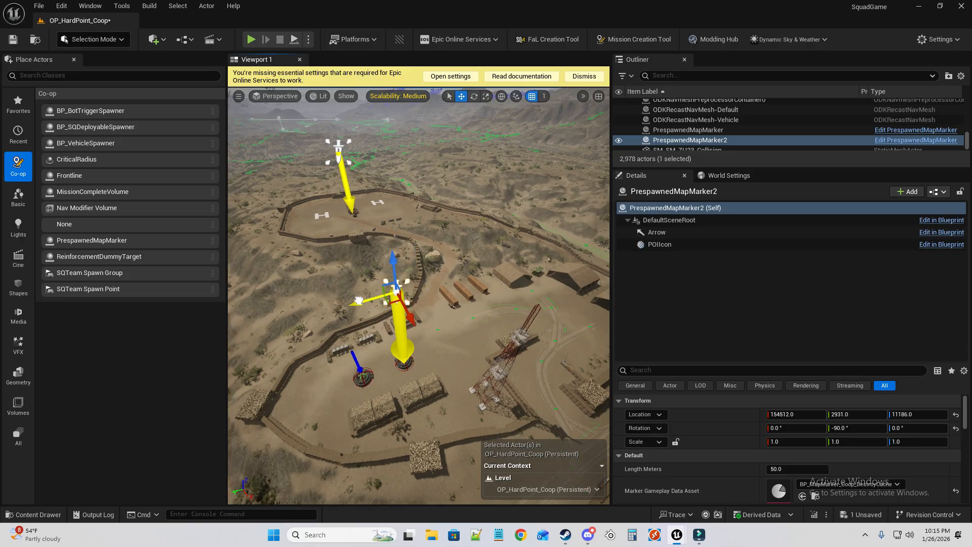
{"action": "key", "text": "a"}
{"action": "right_click_drag", "start_coordinate": [423, 191], "coordinate": [511, 191]}
{"action": "key", "text": "w"}
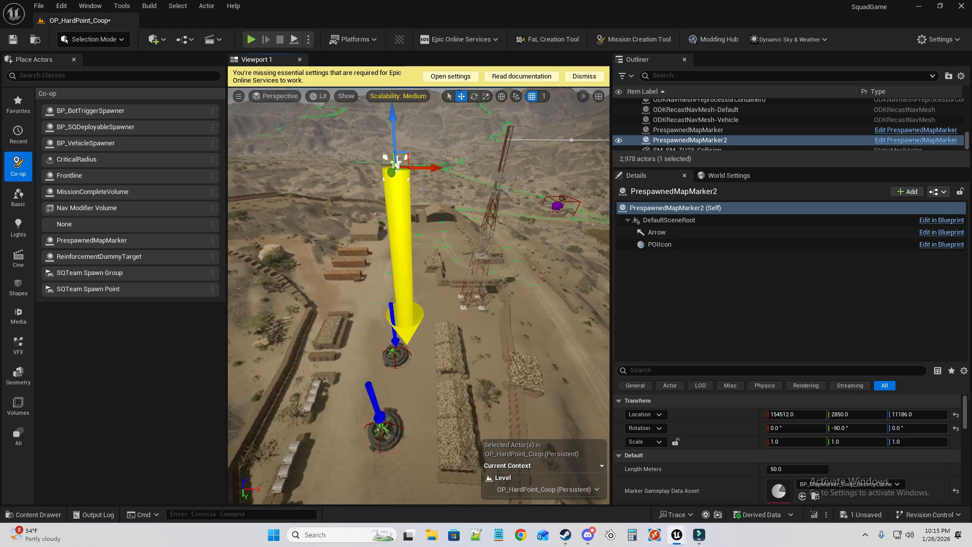
{"action": "left_click_drag", "start_coordinate": [431, 167], "coordinate": [385, 168]}
{"action": "right_click_drag", "start_coordinate": [385, 167], "coordinate": [455, 150]}
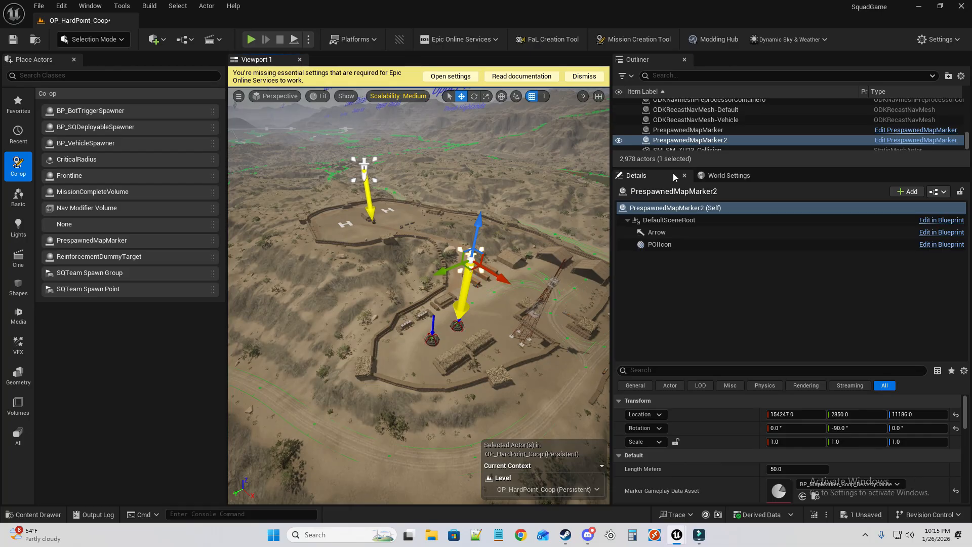
Duplicate PrespawnedMapMarker2 and move the copy over the BP_Coop_DestructableObjective_ZU23 emplacement.
{"action": "right_click", "coordinate": [689, 139]}
{"action": "mouse_move", "coordinate": [708, 290]}
{"action": "left_click", "coordinate": [554, 330]}
{"action": "left_click_drag", "start_coordinate": [440, 271], "coordinate": [404, 283]}
{"action": "right_click_drag", "start_coordinate": [401, 283], "coordinate": [401, 222]}
{"action": "left_click", "coordinate": [402, 284]}
{"action": "left_click", "coordinate": [365, 203]}
Place another BP_BotTriggerSpawner in the compound beside the ZU23 emplacements, at about 154001, 1227, 7819, and bring up its Config settings.
{"action": "left_click_drag", "start_coordinate": [110, 110], "coordinate": [403, 431]}
{"action": "key", "text": "f"}
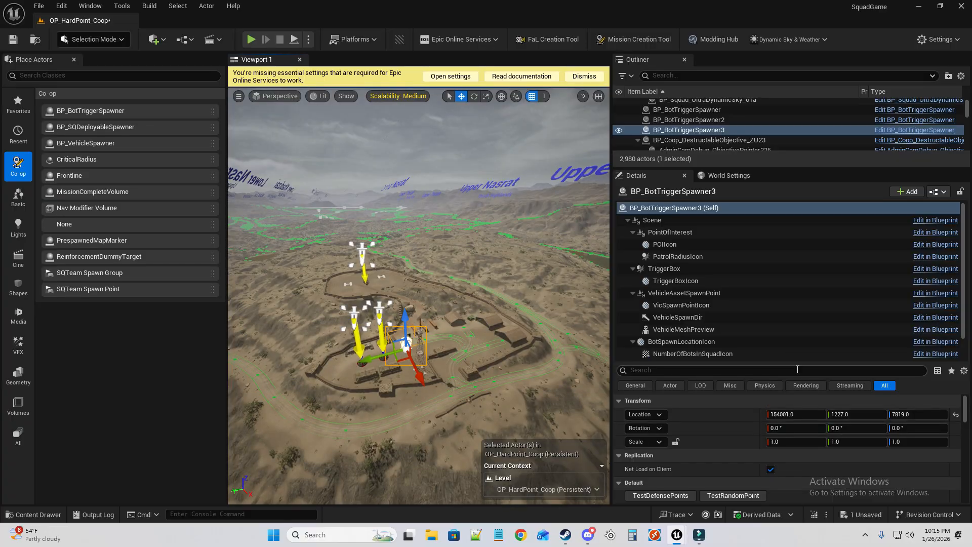
{"action": "left_click_drag", "start_coordinate": [791, 361], "coordinate": [792, 203]}
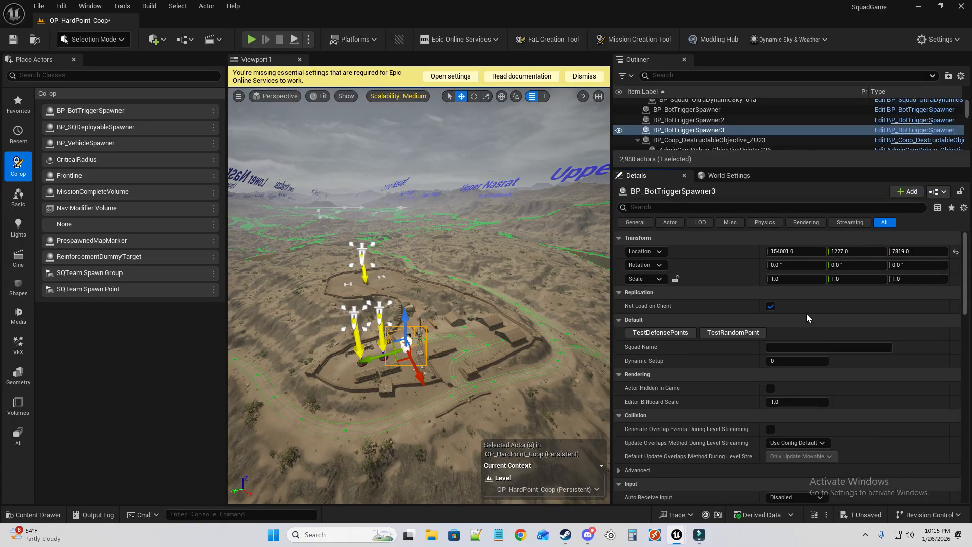
{"action": "scroll", "coordinate": [845, 344], "scroll_direction": "down", "scroll_amount": 5}
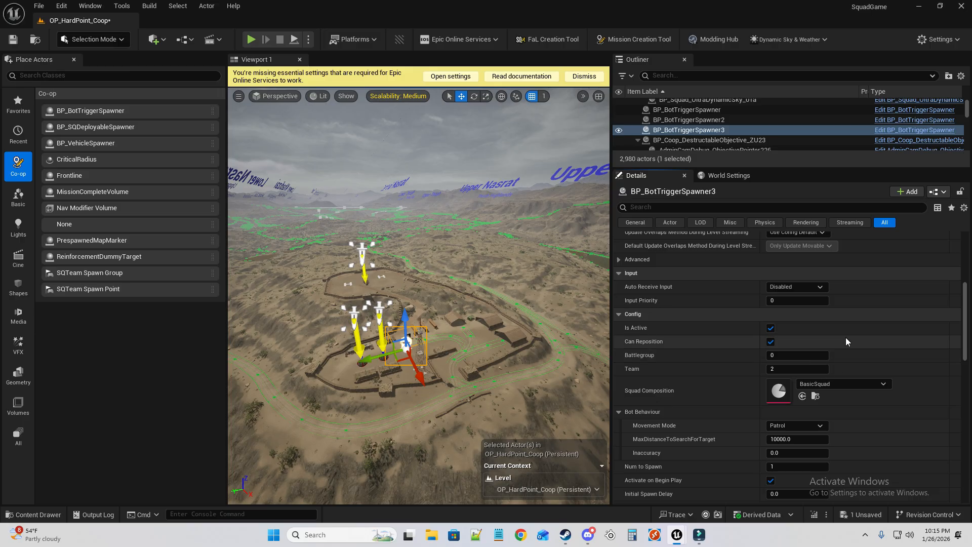
Set BP_BotTriggerSpawner3's Num to Spawn to 9 and turn off Spawn Vehicle.
{"action": "scroll", "coordinate": [858, 382], "scroll_direction": "down", "scroll_amount": 2}
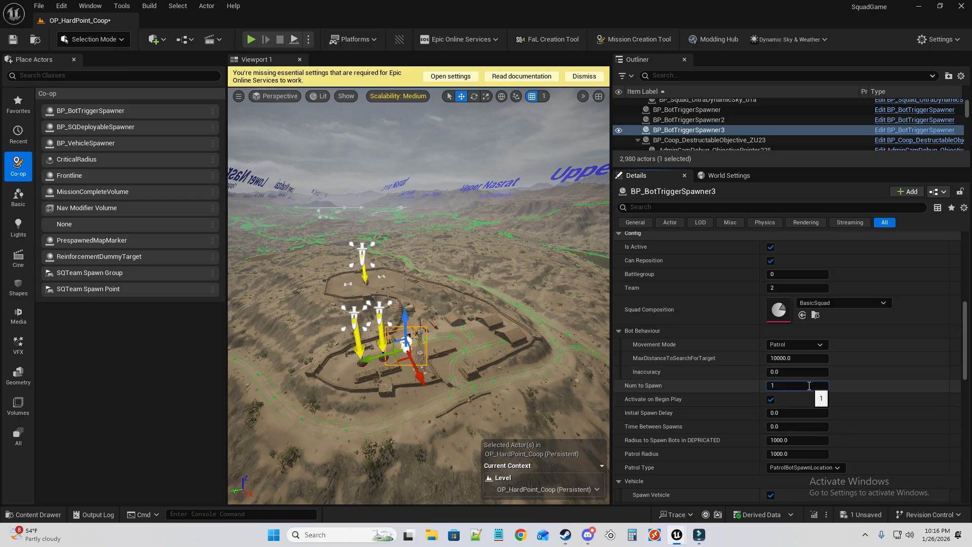
{"action": "left_click", "coordinate": [804, 346]}
{"action": "left_click", "coordinate": [807, 353]}
{"action": "scroll", "coordinate": [810, 391], "scroll_direction": "down", "scroll_amount": 3}
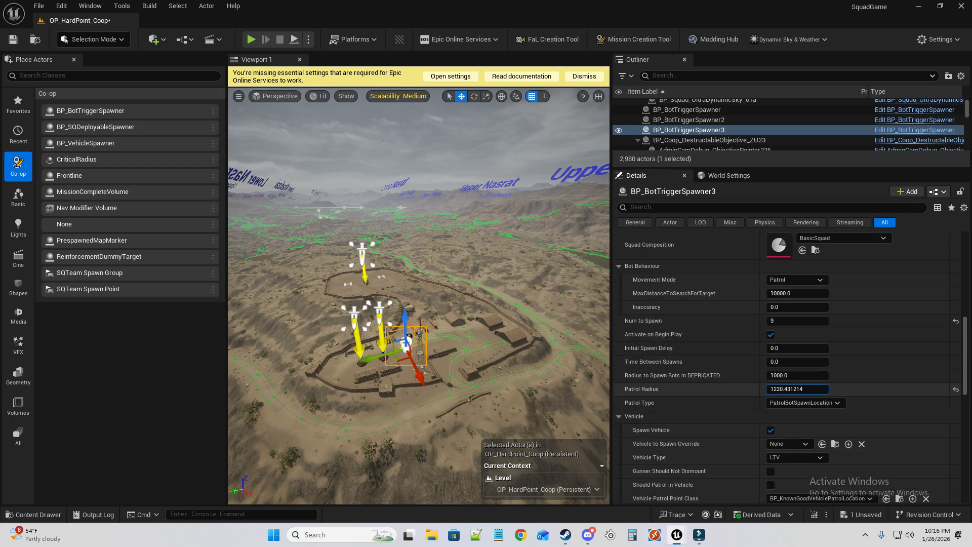
{"action": "left_click", "coordinate": [769, 430]}
{"action": "scroll", "coordinate": [787, 387], "scroll_direction": "down", "scroll_amount": 1}
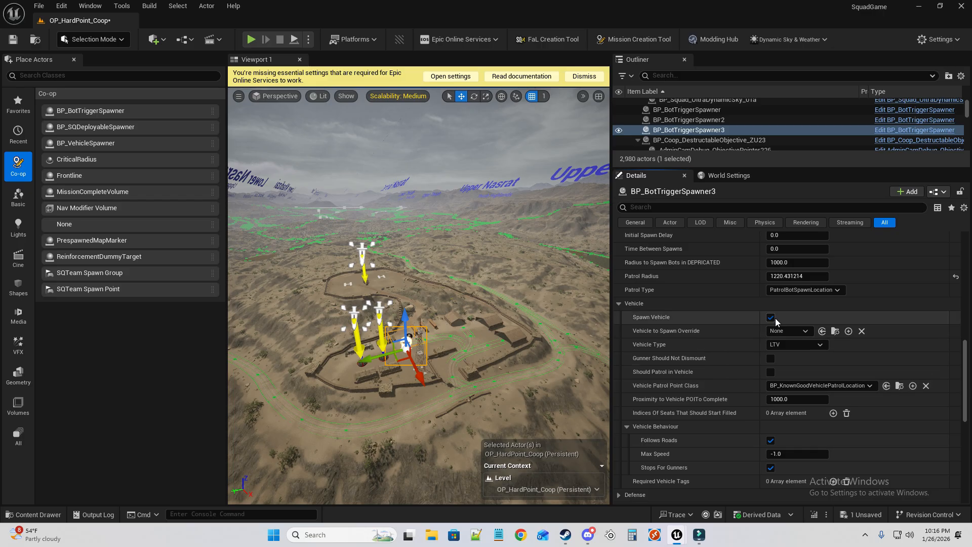
{"action": "scroll", "coordinate": [804, 330], "scroll_direction": "up", "scroll_amount": 4}
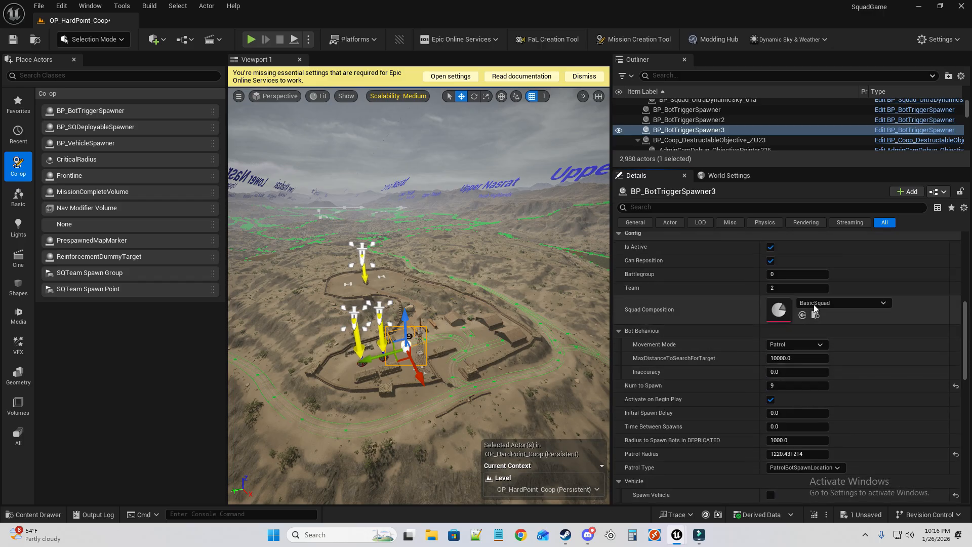
Set the patrol radius of BP_BotTriggerSpawner3 to 8000, leaving its movement mode on Patrol.
{"action": "left_click", "coordinate": [799, 343]}
{"action": "left_click", "coordinate": [800, 345]}
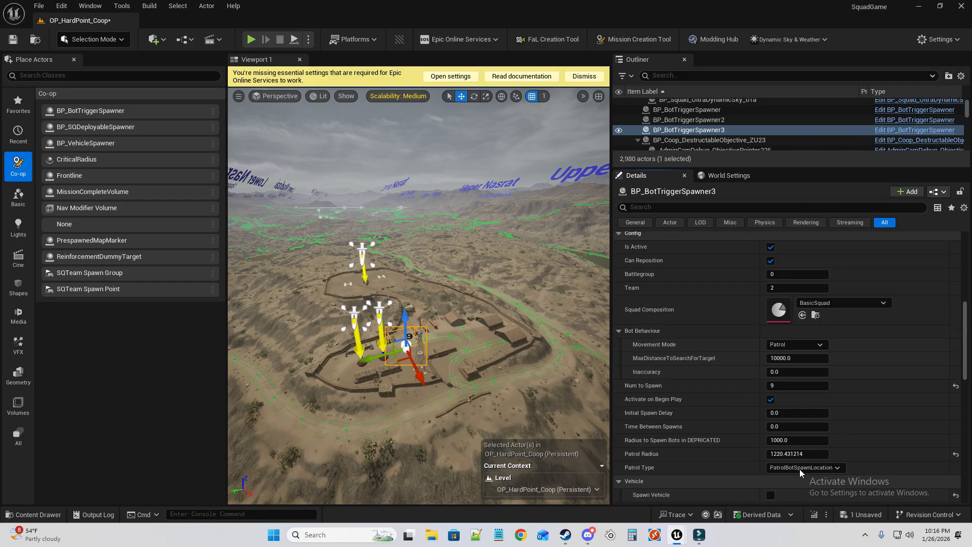
{"action": "left_click_drag", "start_coordinate": [797, 454], "coordinate": [829, 453]}
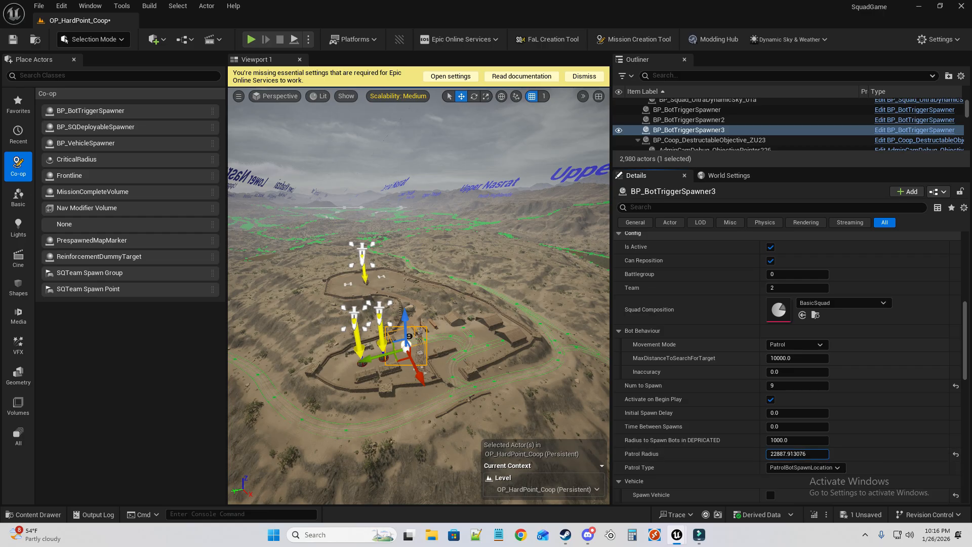
{"action": "left_click", "coordinate": [797, 454]}
{"action": "type", "text": "8000"}
{"action": "key", "text": "Return"}
Reset the Initial Spawn Delay of BP_BotTriggerSpawner3 to 0.
{"action": "right_click_drag", "start_coordinate": [512, 249], "coordinate": [593, 279]}
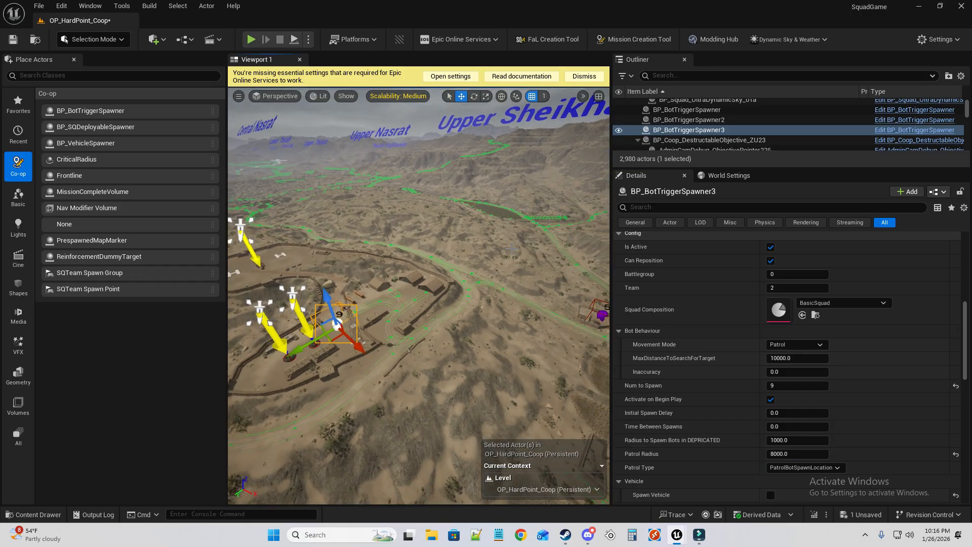
{"action": "right_click_drag", "start_coordinate": [570, 354], "coordinate": [552, 400]}
{"action": "scroll", "coordinate": [664, 319], "scroll_direction": "down", "scroll_amount": 4}
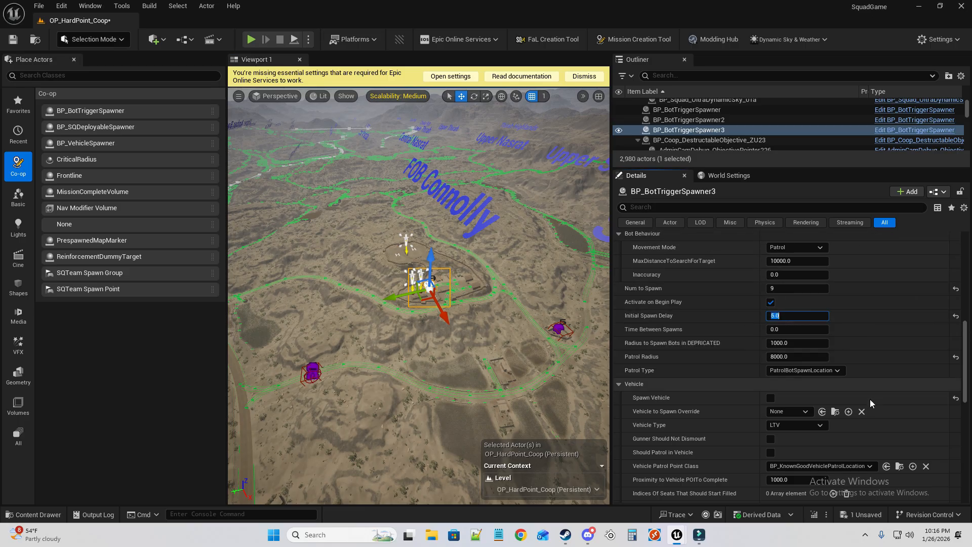
{"action": "type", "text": "0"}
{"action": "key", "text": "Return"}
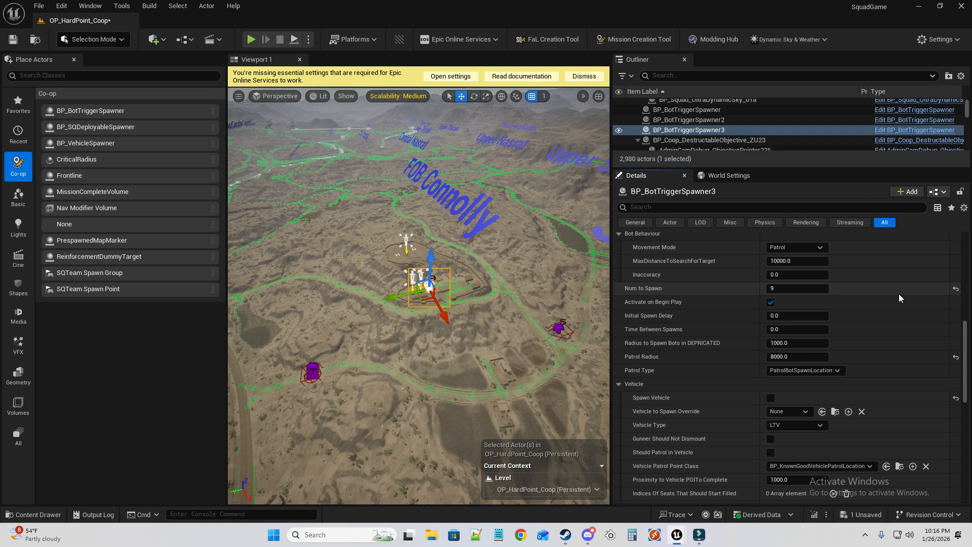
Review the spawner's vehicle patrol options and set its Patrol Type to PatrolSpawnerActorLocation.
{"action": "scroll", "coordinate": [730, 391], "scroll_direction": "down", "scroll_amount": 5}
{"action": "scroll", "coordinate": [722, 381], "scroll_direction": "up", "scroll_amount": 3}
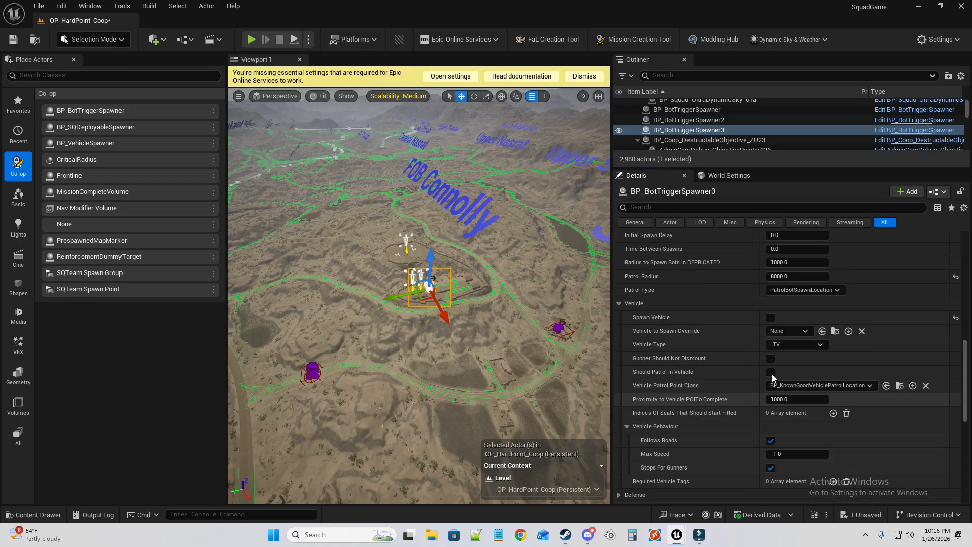
{"action": "left_click", "coordinate": [841, 387]}
{"action": "left_click", "coordinate": [841, 387]}
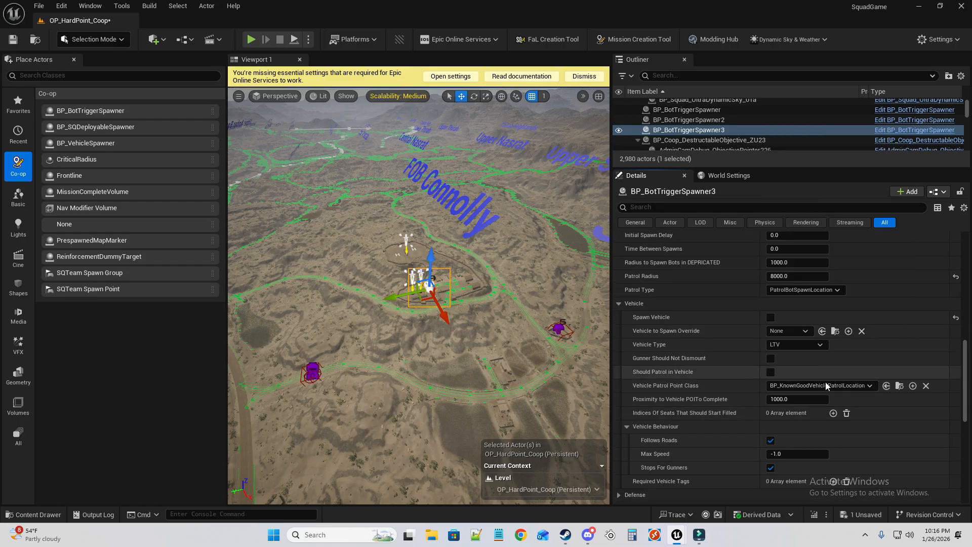
{"action": "scroll", "coordinate": [802, 366], "scroll_direction": "up", "scroll_amount": 1}
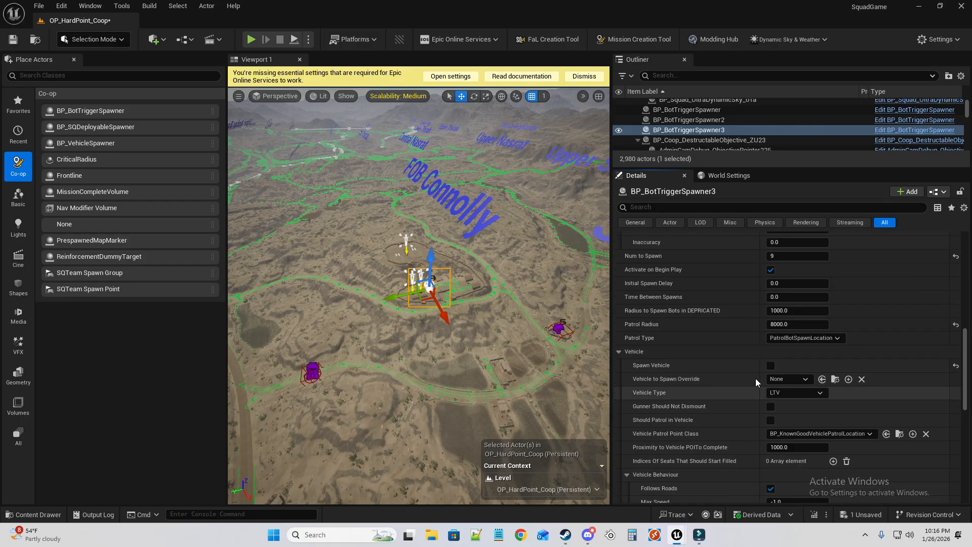
{"action": "scroll", "coordinate": [755, 378], "scroll_direction": "up", "scroll_amount": 2}
{"action": "left_click", "coordinate": [792, 386]}
{"action": "left_click", "coordinate": [810, 399]}
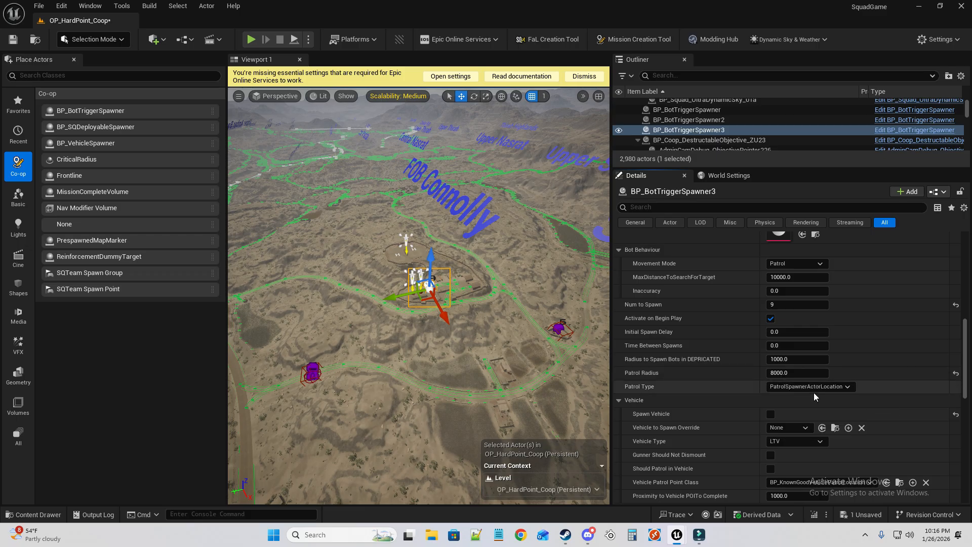
Enlarge the SpawnBox component of BP_BotTriggerSpawner3 across the compound, with a box extent of about 2683 in X and 6113 in Y.
{"action": "scroll", "coordinate": [754, 397], "scroll_direction": "up", "scroll_amount": 1}
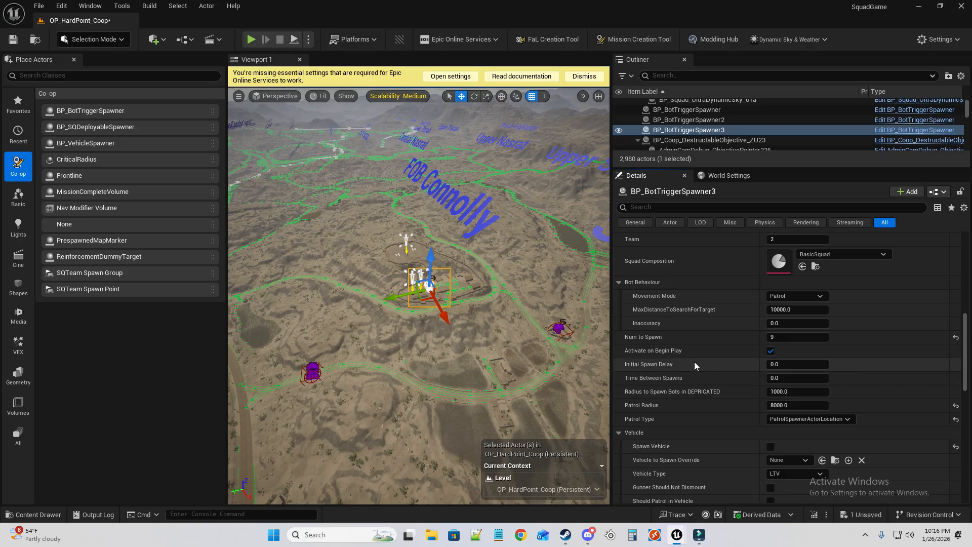
{"action": "scroll", "coordinate": [721, 262], "scroll_direction": "up", "scroll_amount": 2}
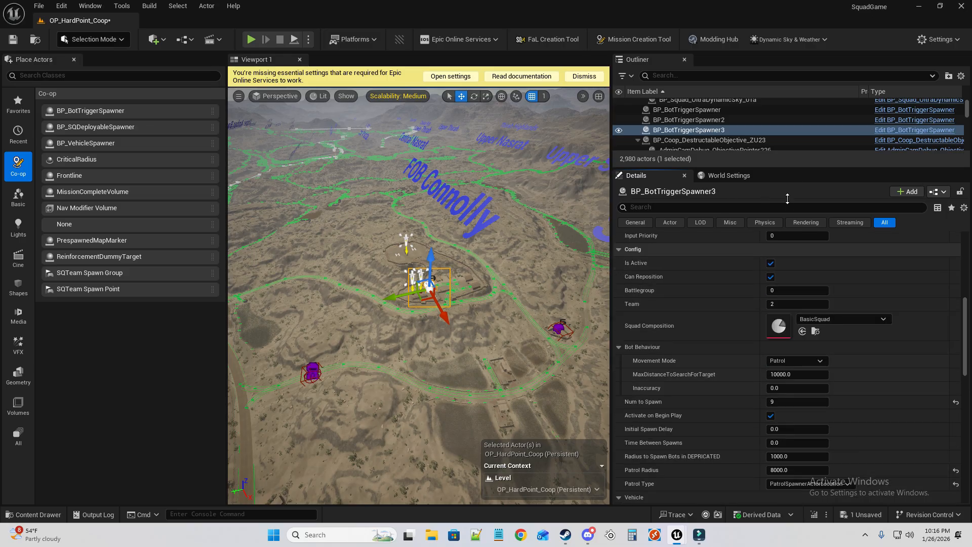
{"action": "left_click_drag", "start_coordinate": [786, 198], "coordinate": [780, 451]}
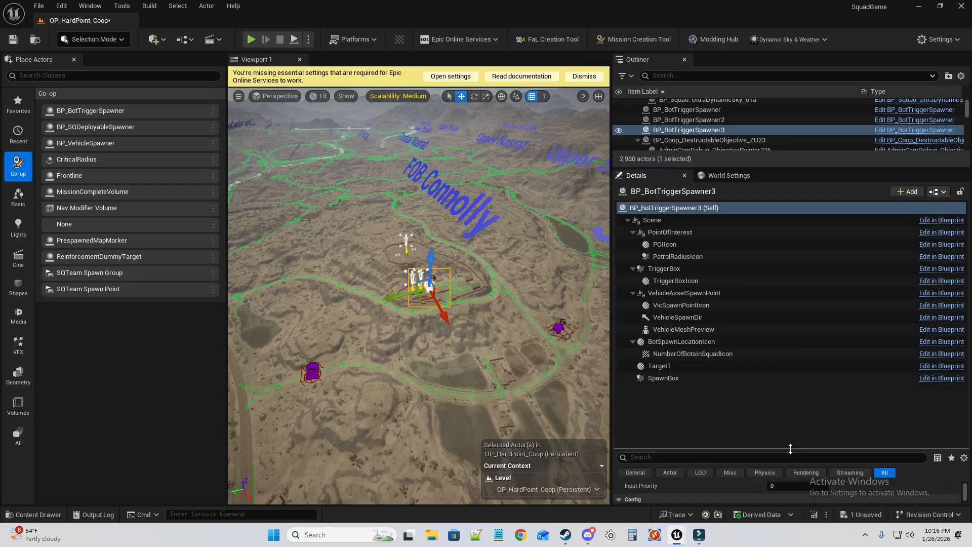
{"action": "left_click", "coordinate": [667, 380]}
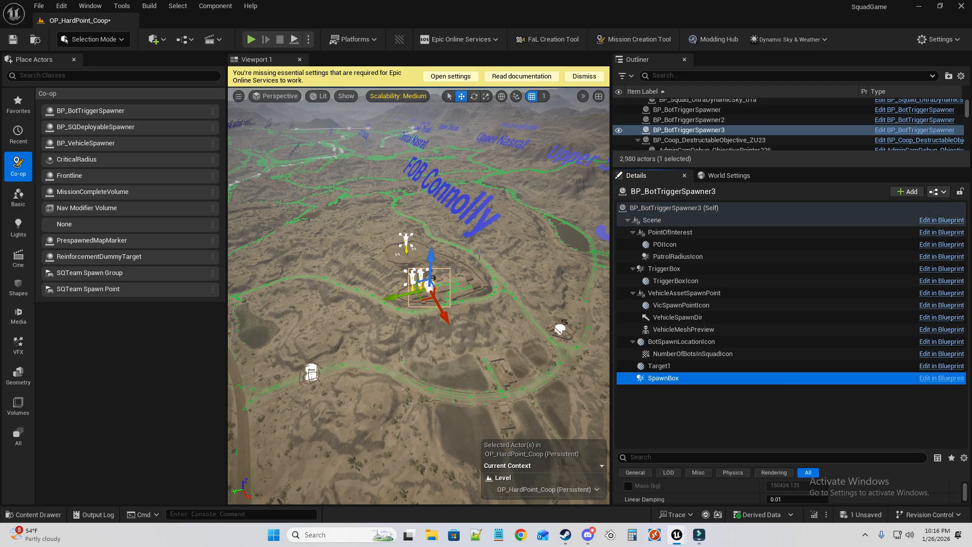
{"action": "key", "text": "w"}
{"action": "right_click_drag", "start_coordinate": [493, 251], "coordinate": [546, 299]}
{"action": "key", "text": "s"}
{"action": "right_click_drag", "start_coordinate": [393, 289], "coordinate": [393, 290]}
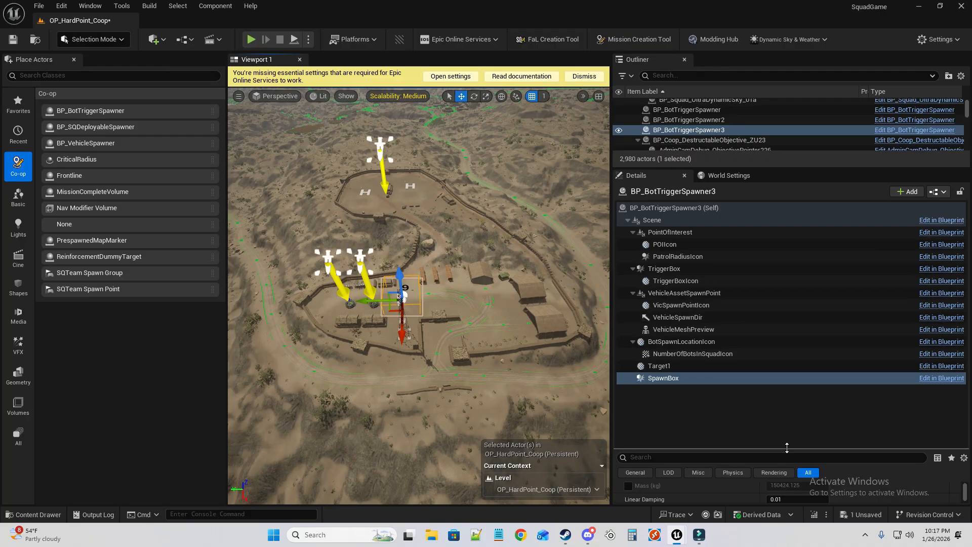
{"action": "left_click_drag", "start_coordinate": [786, 448], "coordinate": [786, 243]}
{"action": "scroll", "coordinate": [820, 398], "scroll_direction": "up", "scroll_amount": 8}
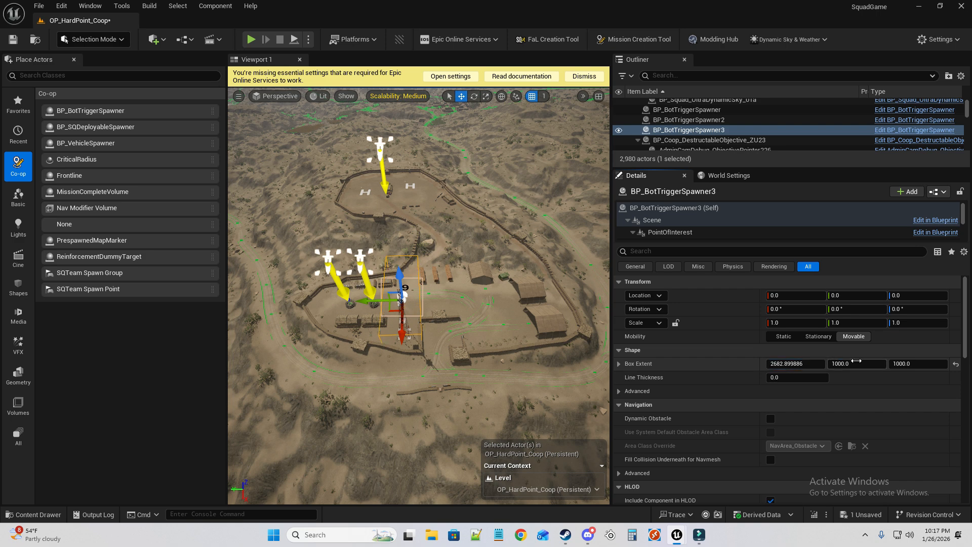
{"action": "left_click_drag", "start_coordinate": [856, 364], "coordinate": [841, 364]}
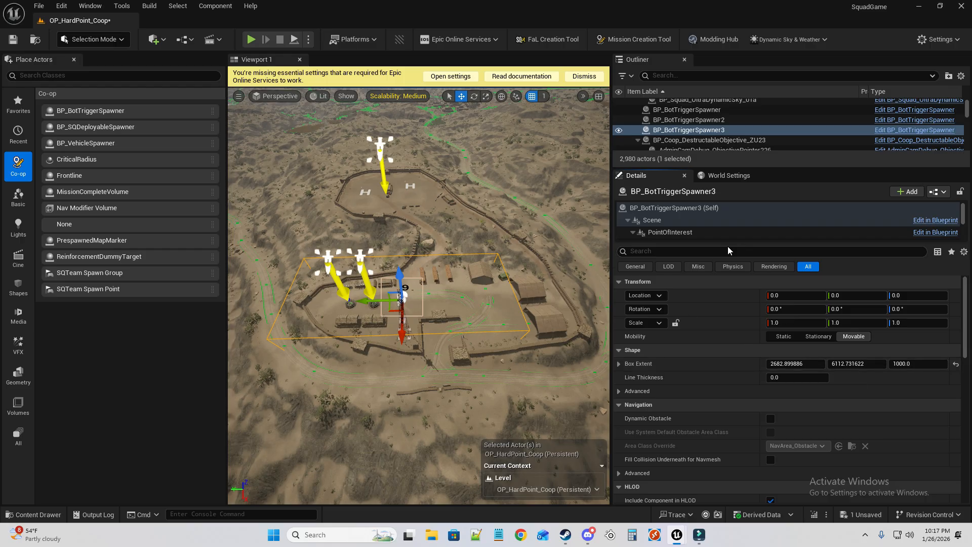
Examine the spawner's component list, the enlarged spawn box and the terrain and roads surrounding the compound.
{"action": "left_click_drag", "start_coordinate": [723, 248], "coordinate": [724, 428]}
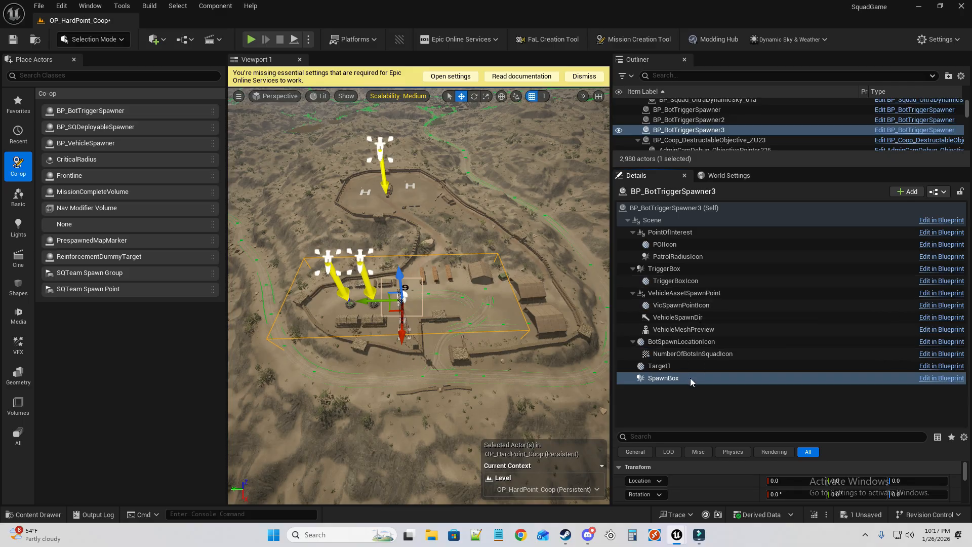
{"action": "right_click_drag", "start_coordinate": [506, 335], "coordinate": [567, 324]}
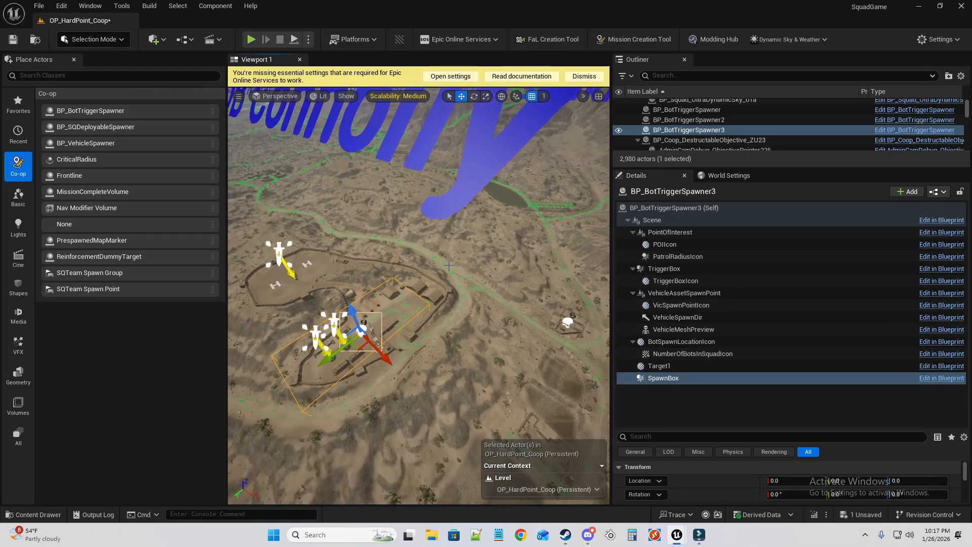
{"action": "left_click", "coordinate": [506, 334]}
{"action": "right_click_drag", "start_coordinate": [507, 334], "coordinate": [456, 324]}
{"action": "left_click", "coordinate": [506, 202]}
{"action": "right_click_drag", "start_coordinate": [418, 295], "coordinate": [562, 203]}
{"action": "key", "text": "w"}
{"action": "right_click_drag", "start_coordinate": [475, 455], "coordinate": [357, 409]}
{"action": "key", "text": "w"}
{"action": "right_click_drag", "start_coordinate": [451, 340], "coordinate": [481, 377]}
{"action": "key", "text": "w"}
{"action": "key", "text": "w"}
{"action": "key", "text": "a"}
{"action": "right_click_drag", "start_coordinate": [388, 235], "coordinate": [390, 284]}
{"action": "key", "text": "s"}
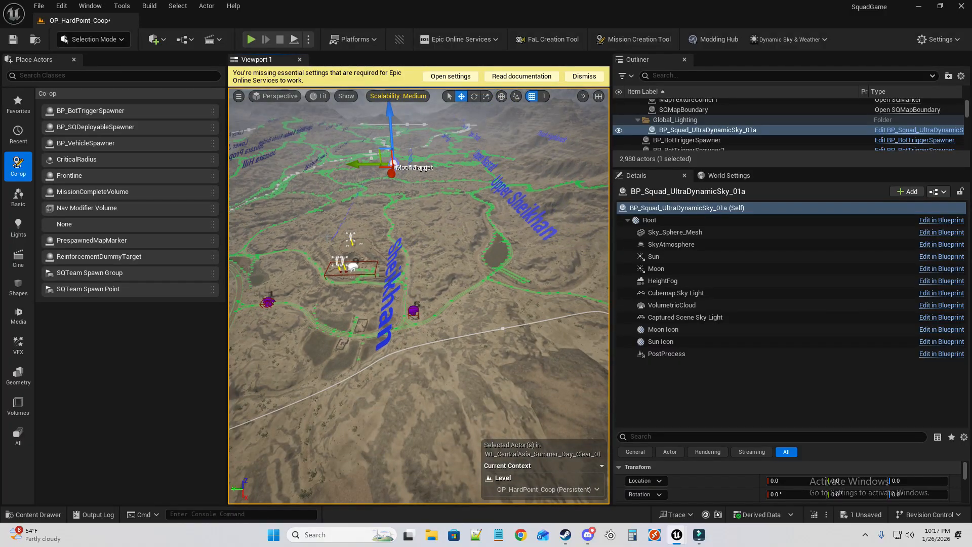
{"action": "right_click_drag", "start_coordinate": [441, 331], "coordinate": [466, 307]}
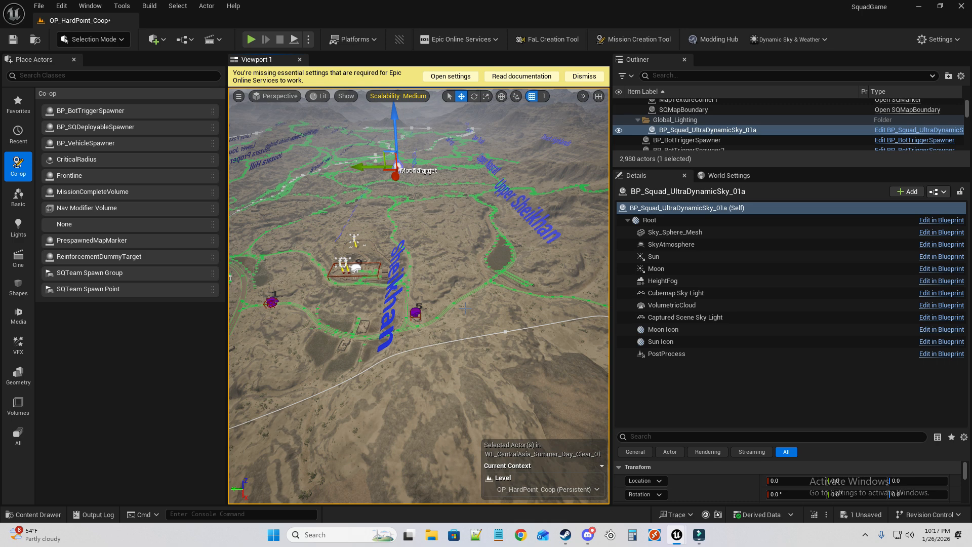
Select the truck's vehicle spawner parked beside the tent canopy inside the walled base.
{"action": "key", "text": "w"}
{"action": "right_click_drag", "start_coordinate": [465, 308], "coordinate": [415, 381]}
{"action": "key", "text": "w"}
{"action": "key", "text": "w"}
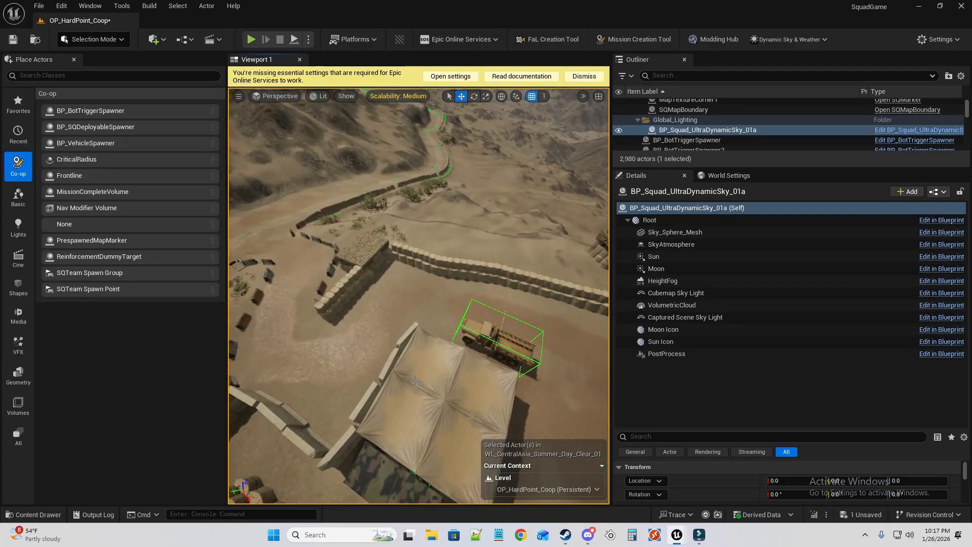
{"action": "left_click", "coordinate": [497, 338]}
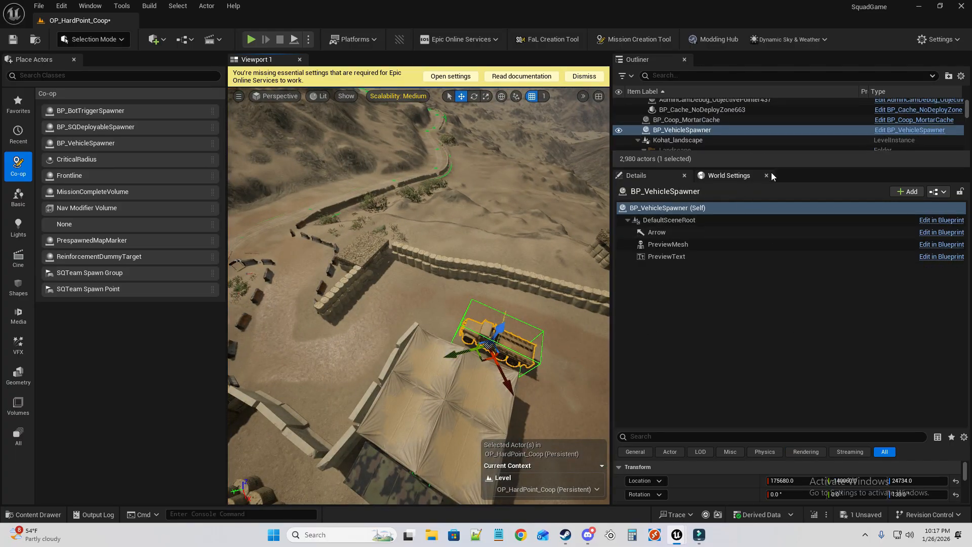
{"action": "left_click_drag", "start_coordinate": [816, 169], "coordinate": [815, 372]}
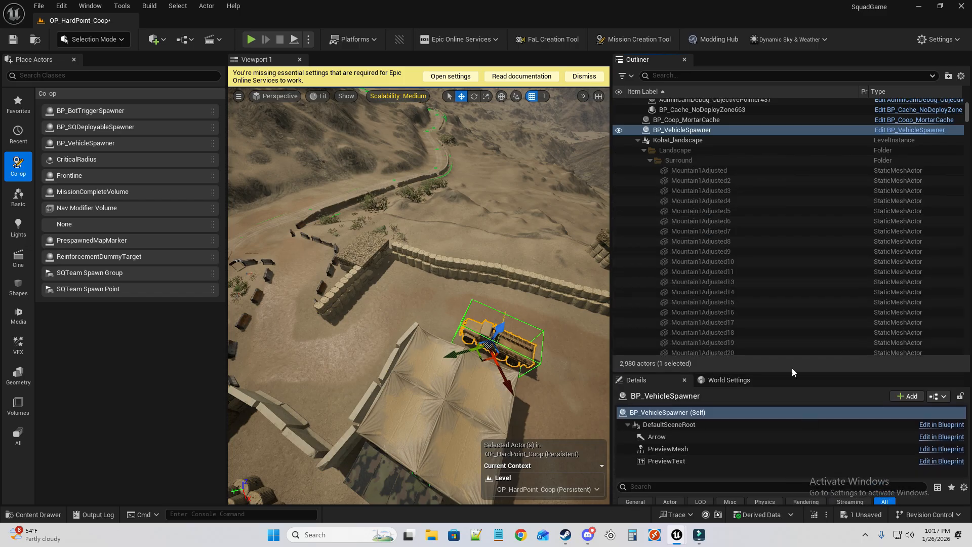
{"action": "left_click", "coordinate": [735, 382]}
{"action": "left_click", "coordinate": [656, 379]}
{"action": "left_click_drag", "start_coordinate": [789, 373], "coordinate": [790, 177]}
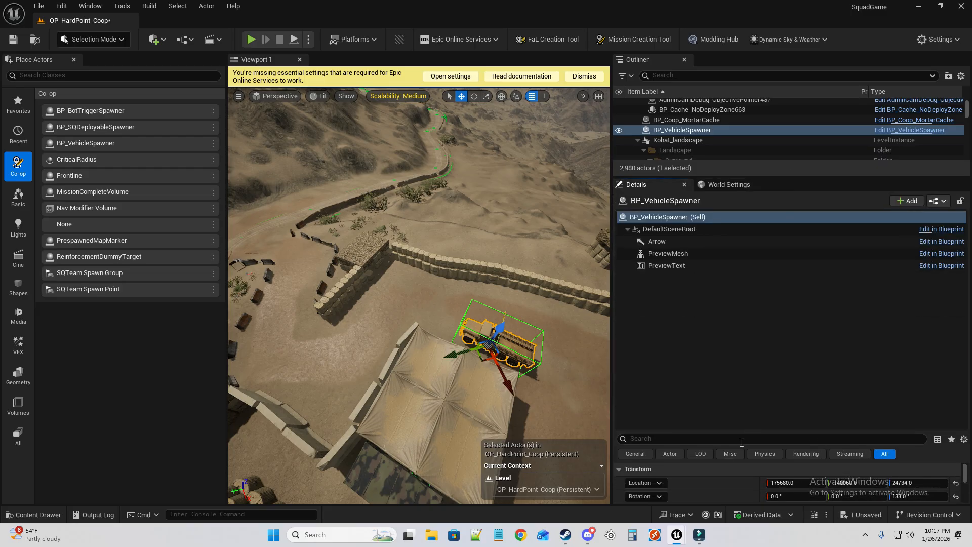
Enlarge the vehicle spawner's property list and set its spawner Settings asset to Ground_LightArmor.
{"action": "scroll", "coordinate": [760, 475], "scroll_direction": "down", "scroll_amount": 3}
{"action": "left_click_drag", "start_coordinate": [821, 428], "coordinate": [831, 276]}
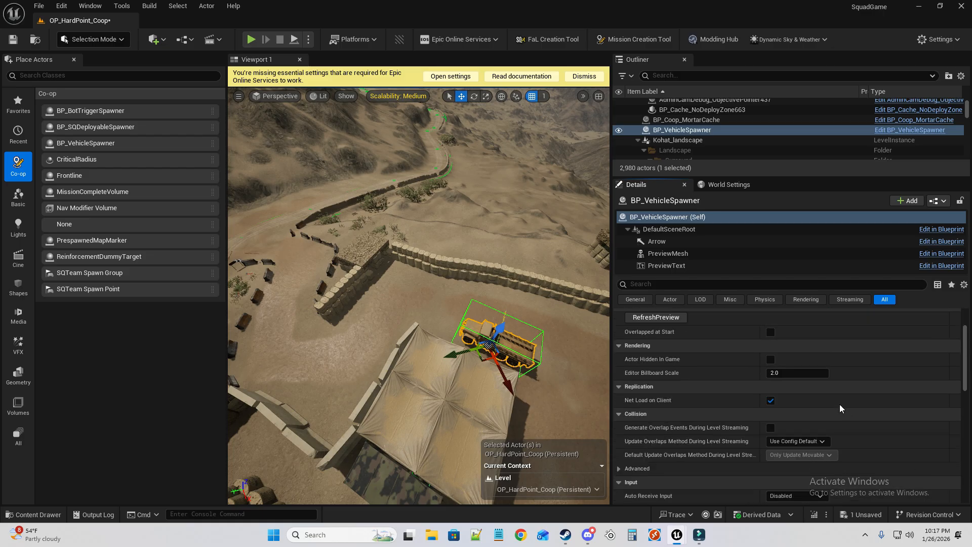
{"action": "left_click", "coordinate": [838, 409]}
{"action": "scroll", "coordinate": [897, 366], "scroll_direction": "up", "scroll_amount": 3}
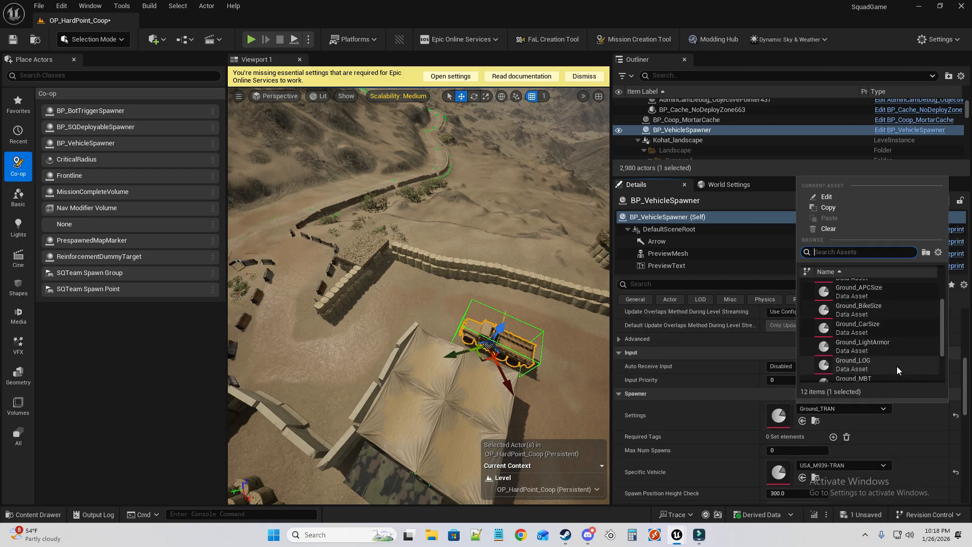
{"action": "left_click", "coordinate": [896, 365]}
{"action": "left_click", "coordinate": [868, 405]}
{"action": "scroll", "coordinate": [904, 332], "scroll_direction": "up", "scroll_amount": 5}
{"action": "scroll", "coordinate": [899, 339], "scroll_direction": "down", "scroll_amount": 5}
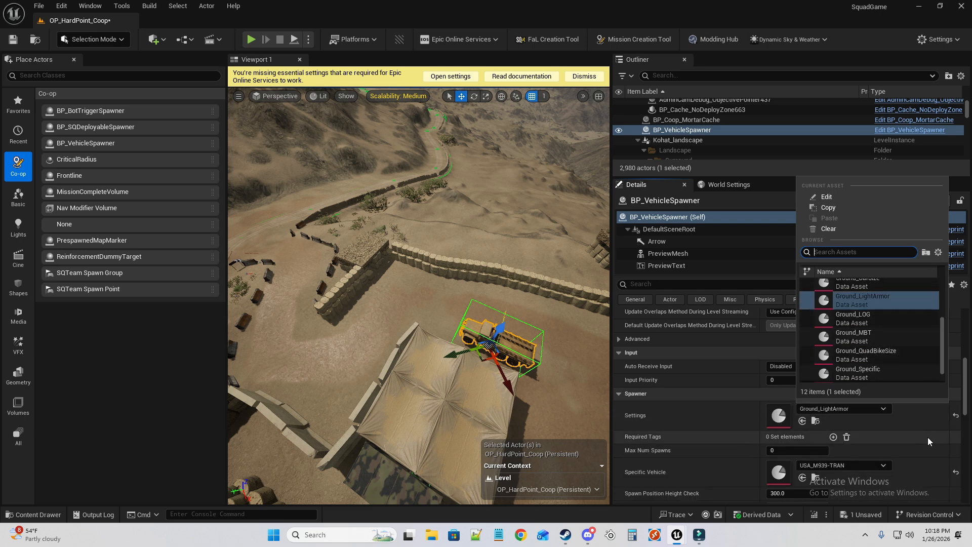
Set the vehicle spawner's Specific Vehicle to USA_MATV-CROWS-M240 and inspect the preview beside the tent.
{"action": "scroll", "coordinate": [927, 450], "scroll_direction": "down", "scroll_amount": 1}
{"action": "left_click", "coordinate": [878, 449]}
{"action": "scroll", "coordinate": [913, 388], "scroll_direction": "up", "scroll_amount": 1}
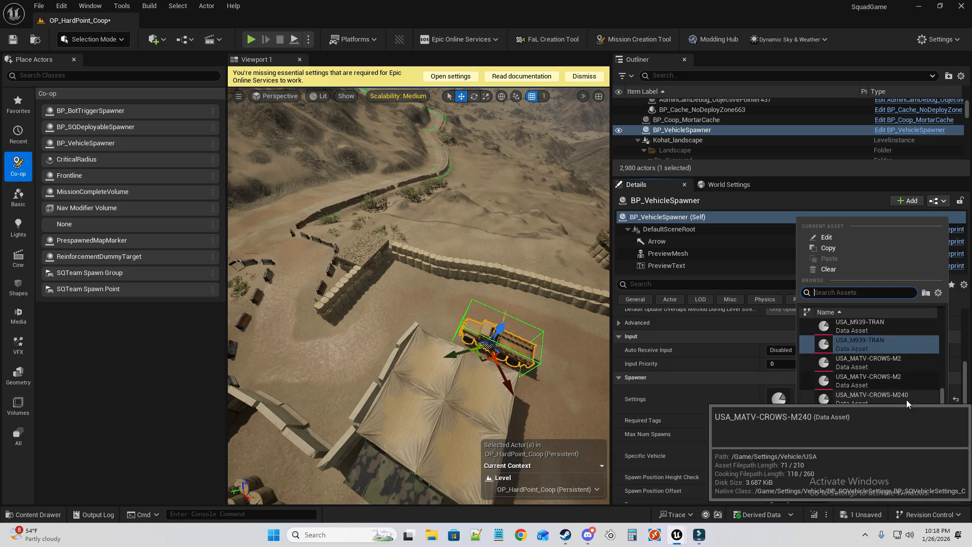
{"action": "key", "text": "Escape"}
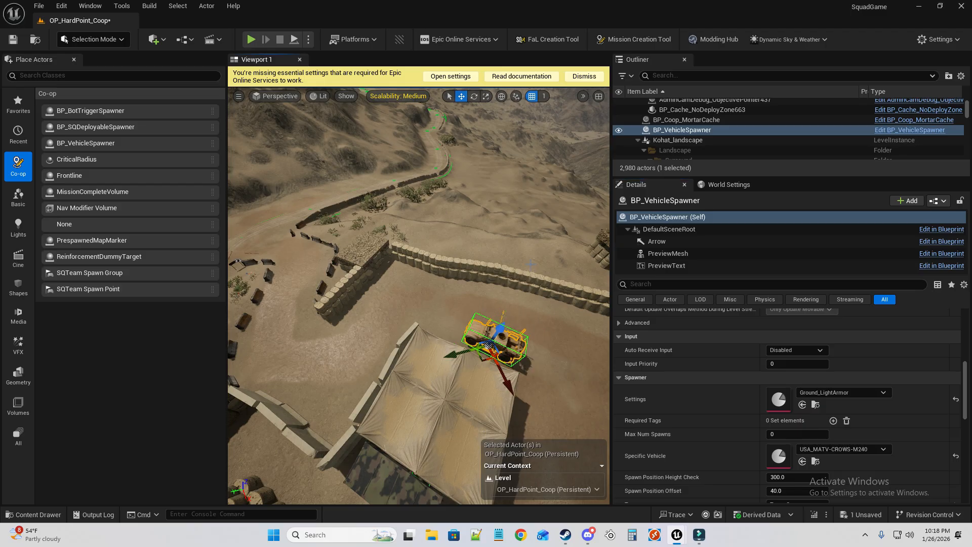
{"action": "right_click_drag", "start_coordinate": [531, 264], "coordinate": [354, 207]}
{"action": "key", "text": "f"}
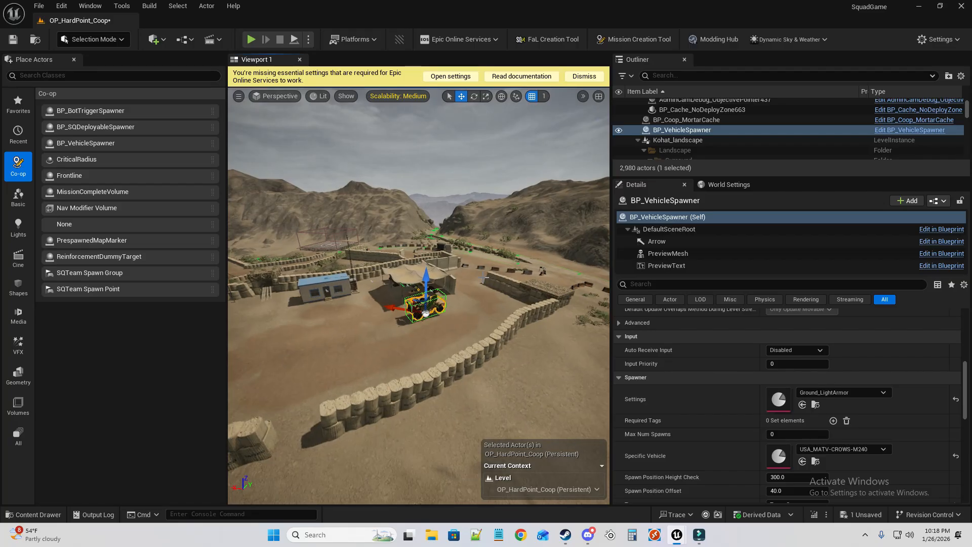
{"action": "scroll", "coordinate": [456, 287], "scroll_direction": "up", "scroll_amount": 5}
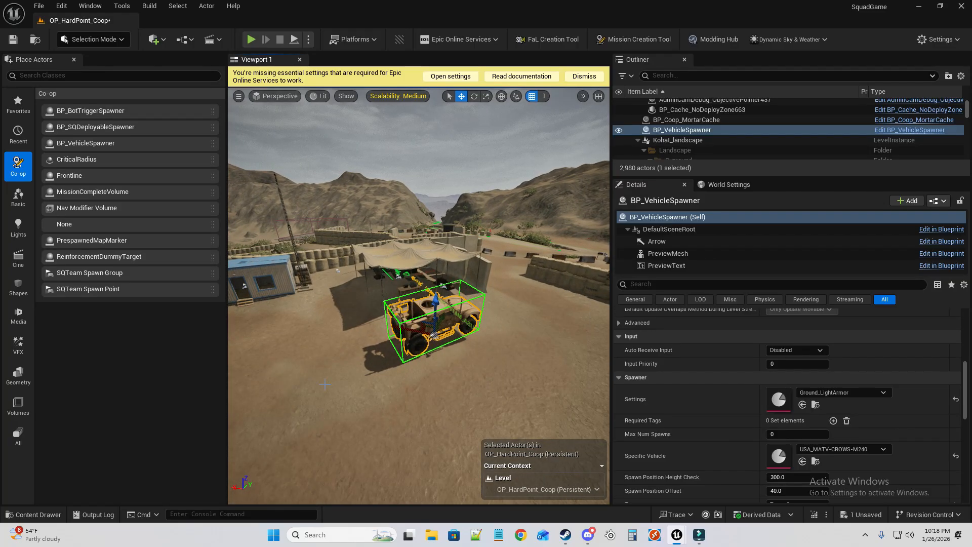
{"action": "scroll", "coordinate": [435, 300], "scroll_direction": "up", "scroll_amount": 2}
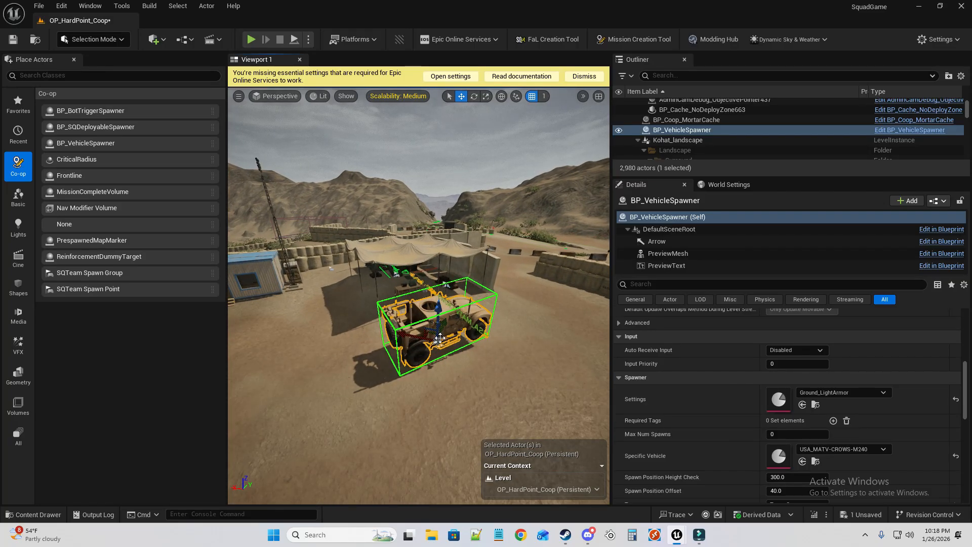
Browse the project content and open the mission's CoopMissionRuleset blueprint for editing.
{"action": "left_click", "coordinate": [40, 513]}
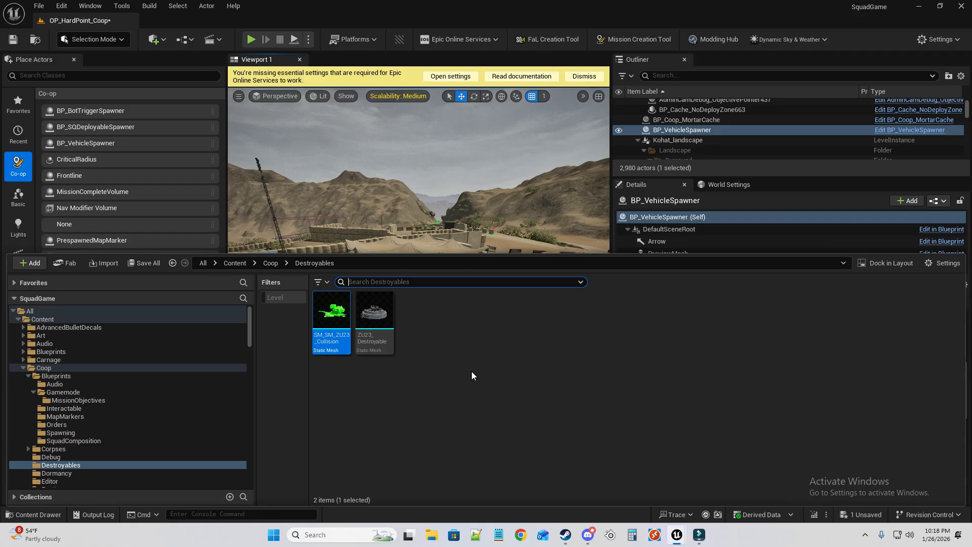
{"action": "left_click", "coordinate": [234, 263]}
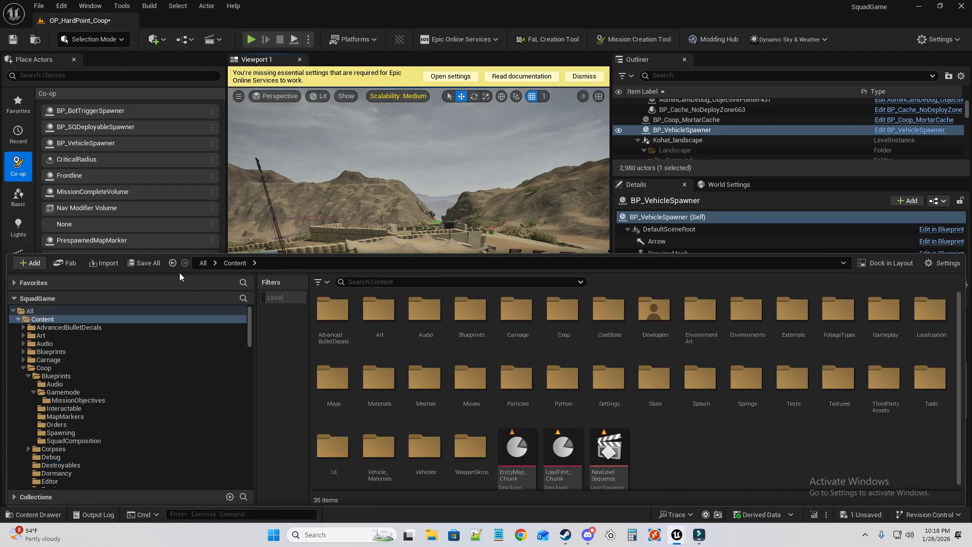
{"action": "key", "text": "ctrl+space"}
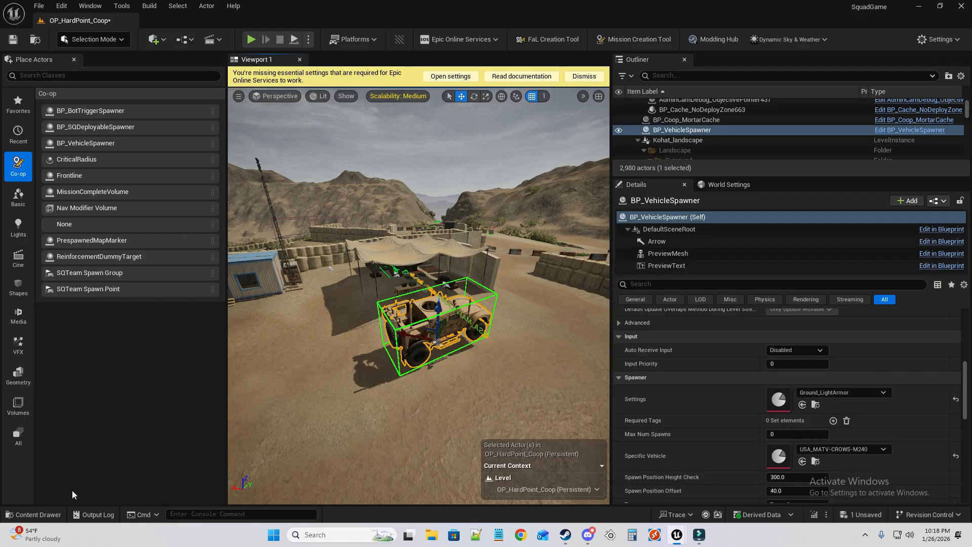
{"action": "left_click", "coordinate": [34, 514]}
{"action": "double_click", "coordinate": [374, 314]}
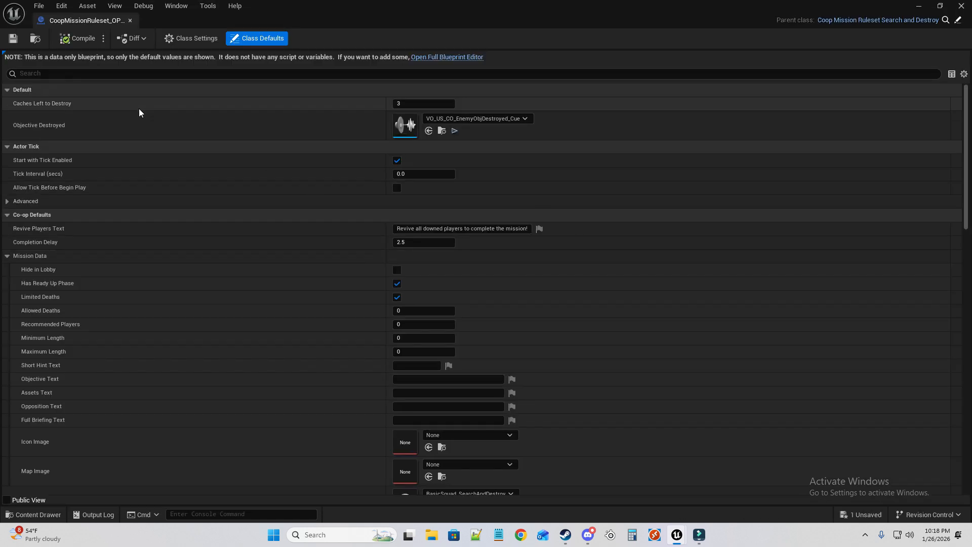
Set Recommended Players to 4 in the ruleset's Mission Data and keep Allowed Deaths at 0.
{"action": "left_click", "coordinate": [135, 74]}
{"action": "type", "text": "numb"}
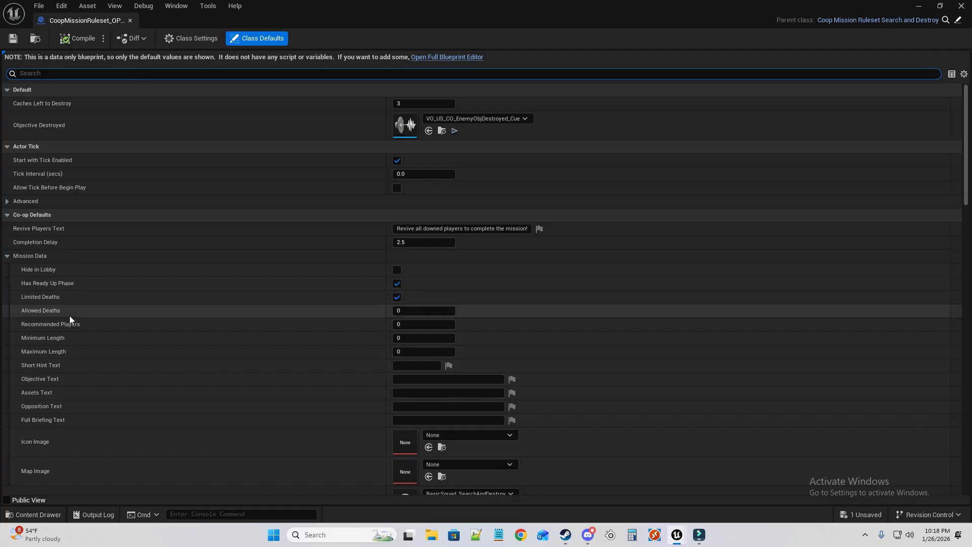
{"action": "left_click", "coordinate": [410, 324]}
{"action": "type", "text": "4"}
{"action": "key", "text": "Return"}
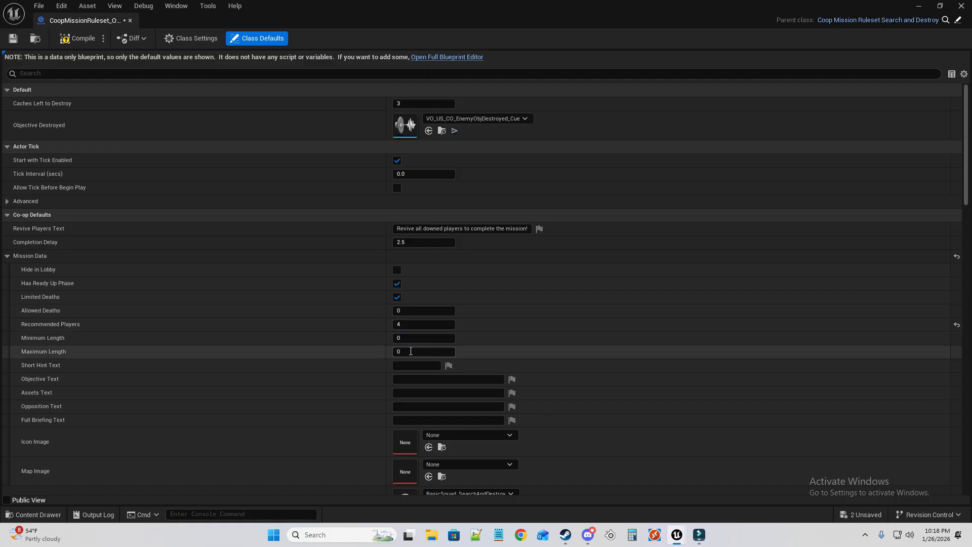
{"action": "left_click", "coordinate": [422, 310]}
{"action": "key", "text": "Return"}
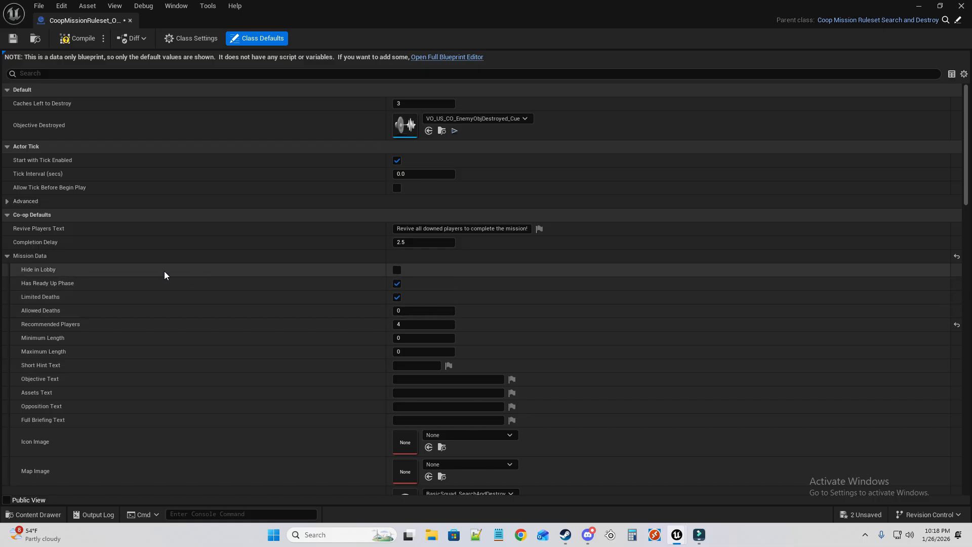
Review the remaining mission data settings, compile and save the ruleset, and return to the level editor.
{"action": "scroll", "coordinate": [165, 272], "scroll_direction": "down", "scroll_amount": 3}
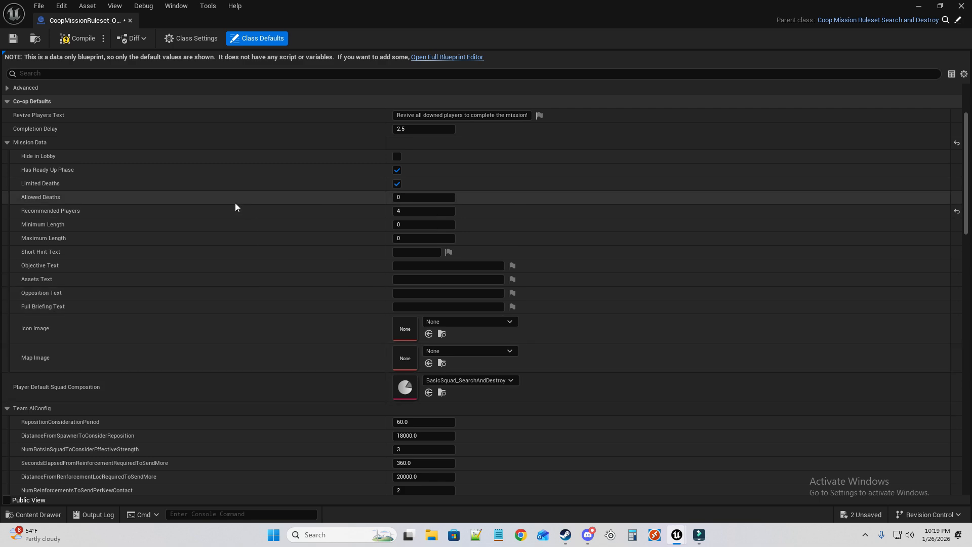
{"action": "scroll", "coordinate": [222, 215], "scroll_direction": "down", "scroll_amount": 4}
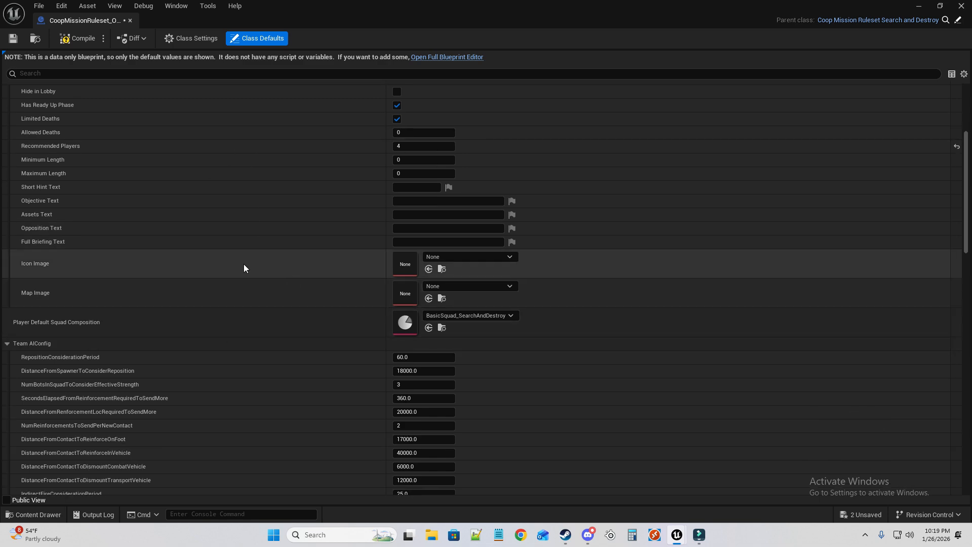
{"action": "left_click", "coordinate": [71, 39]}
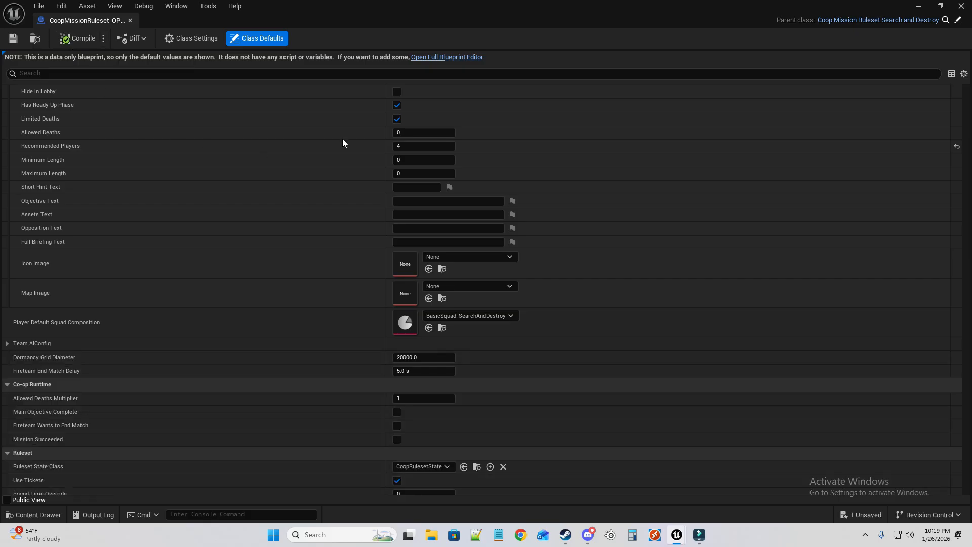
{"action": "left_click", "coordinate": [919, 5]}
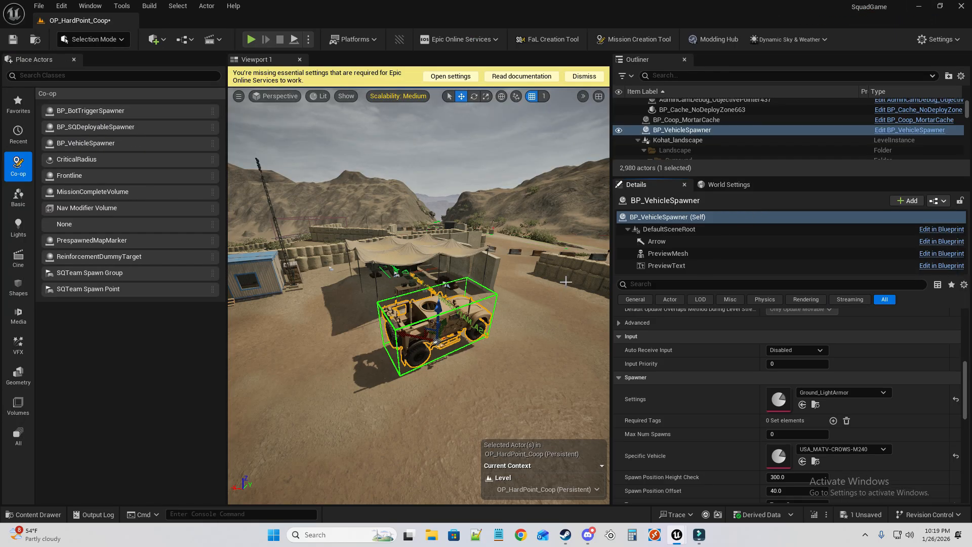
Widen the viewport and place a Frontline actor on the terrain between the hilltop base and the walled compound.
{"action": "left_click_drag", "start_coordinate": [608, 272], "coordinate": [748, 272]}
{"action": "left_click_drag", "start_coordinate": [228, 292], "coordinate": [161, 292]}
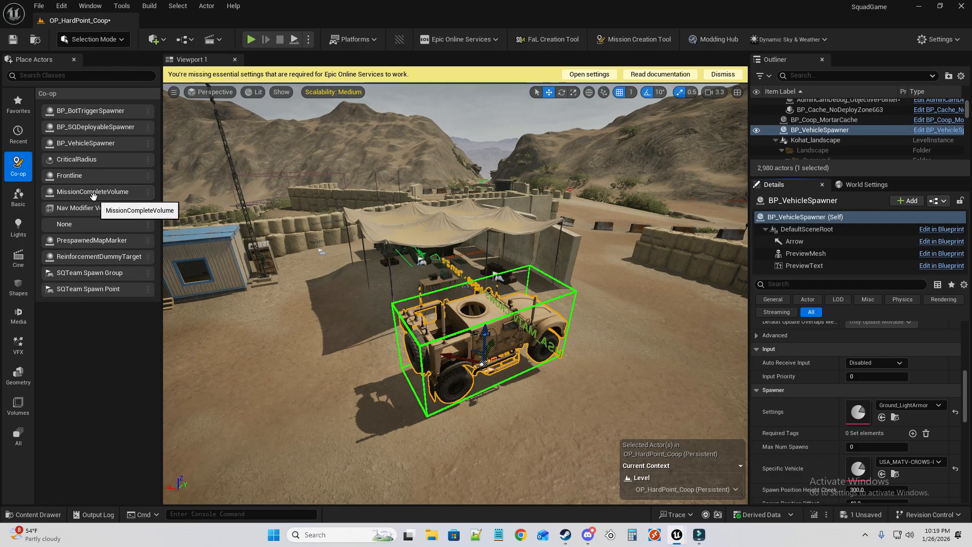
{"action": "right_click_drag", "start_coordinate": [388, 220], "coordinate": [389, 220]}
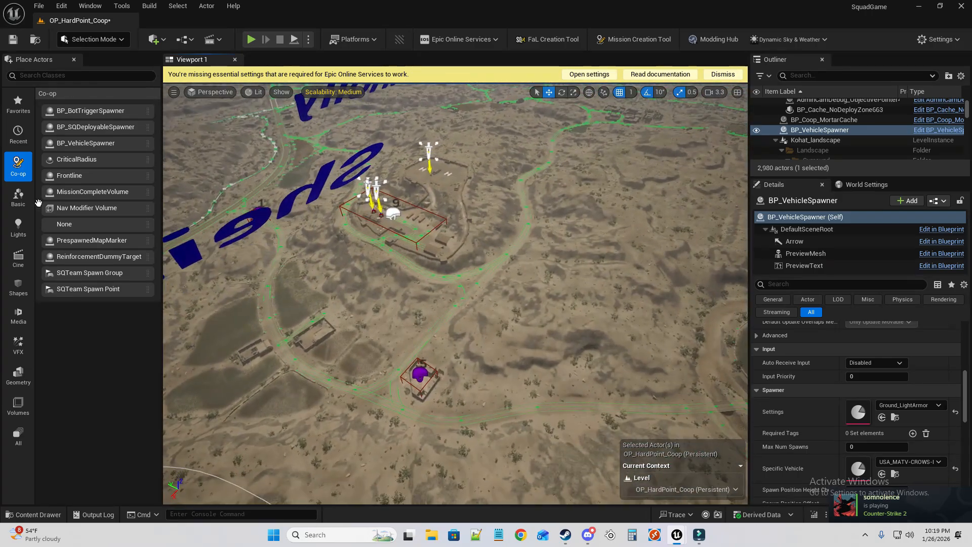
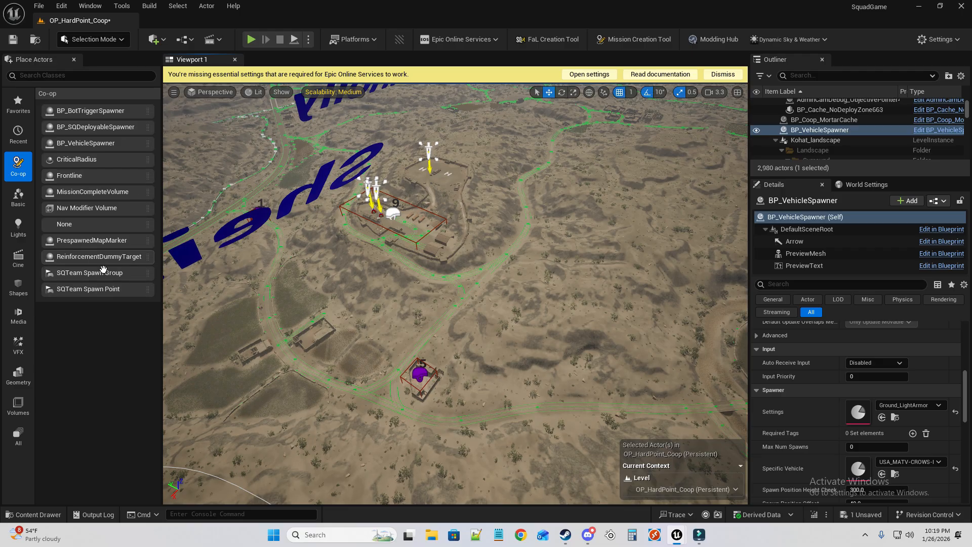
{"action": "left_click_drag", "start_coordinate": [160, 309], "coordinate": [217, 301]}
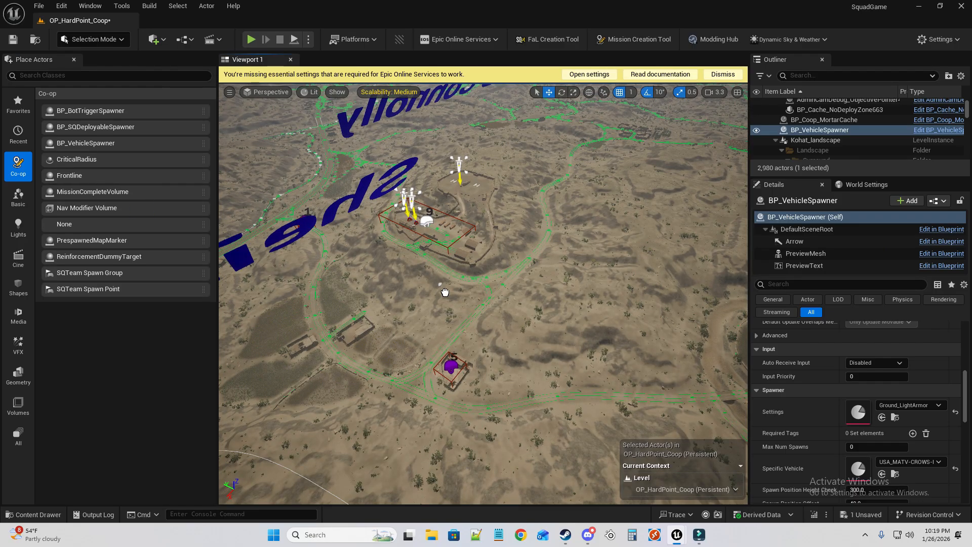
{"action": "left_click_drag", "start_coordinate": [448, 325], "coordinate": [448, 325]}
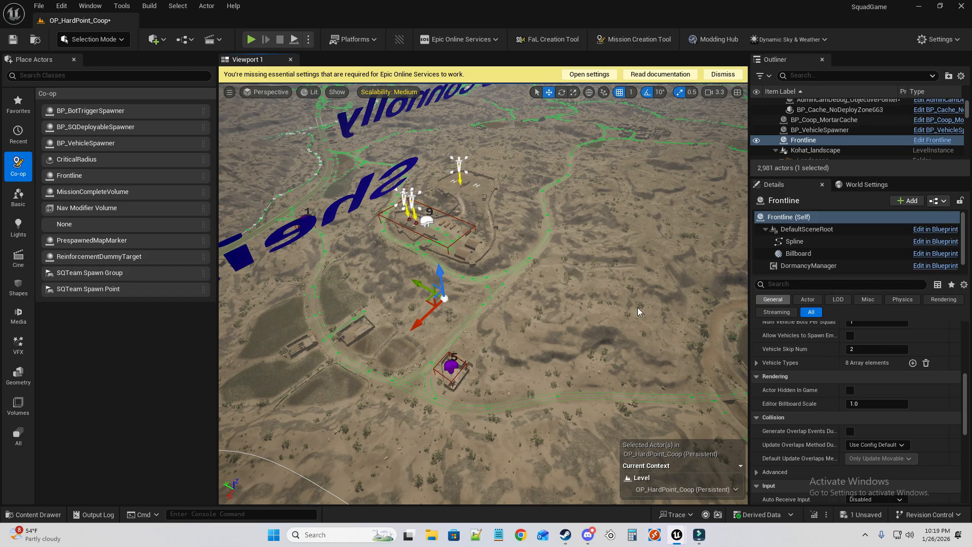
Select the Frontline's spline and stretch its end point across the road junction beside the walled compound.
{"action": "left_click", "coordinate": [793, 241]}
{"action": "right_click_drag", "start_coordinate": [615, 284], "coordinate": [593, 365]}
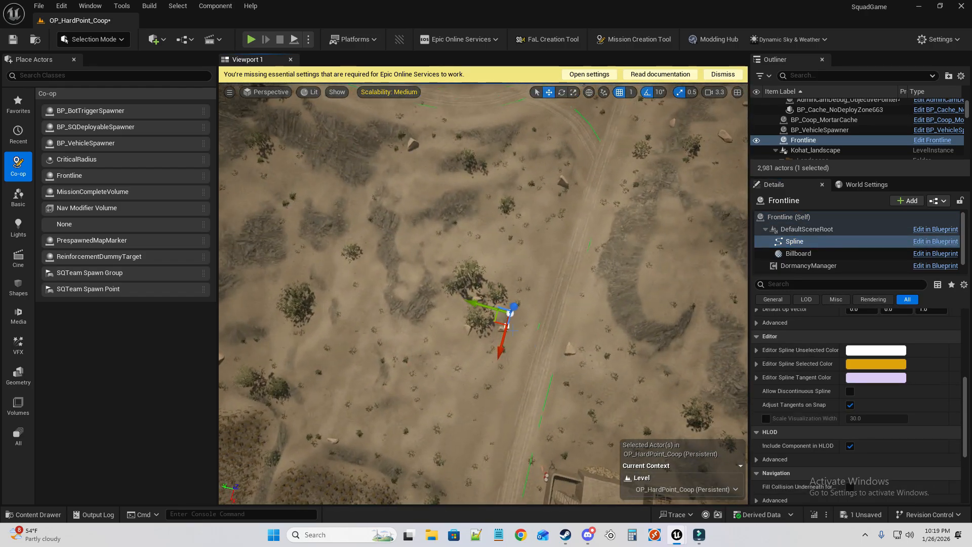
{"action": "left_click", "coordinate": [509, 327]}
{"action": "left_click_drag", "start_coordinate": [499, 358], "coordinate": [451, 461]}
{"action": "right_click_drag", "start_coordinate": [533, 372], "coordinate": [533, 373]}
{"action": "key", "text": "s"}
{"action": "left_click_drag", "start_coordinate": [415, 325], "coordinate": [361, 335]}
{"action": "right_click_drag", "start_coordinate": [359, 358], "coordinate": [359, 357]}
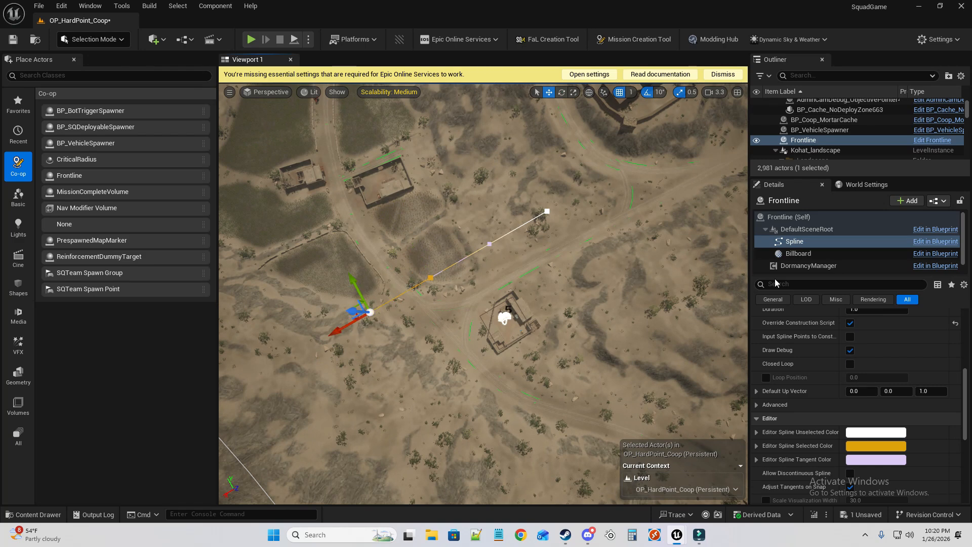
Extend the frontline spline's end point past the farm fields onto the open ground beyond them.
{"action": "left_click_drag", "start_coordinate": [364, 285], "coordinate": [342, 135]}
{"action": "right_click_drag", "start_coordinate": [450, 173], "coordinate": [450, 173]}
{"action": "left_click_drag", "start_coordinate": [401, 283], "coordinate": [275, 265]}
{"action": "right_click_drag", "start_coordinate": [479, 257], "coordinate": [479, 257]}
{"action": "left_click_drag", "start_coordinate": [452, 325], "coordinate": [435, 414]}
{"action": "scroll", "coordinate": [435, 415], "scroll_direction": "up", "scroll_amount": 10}
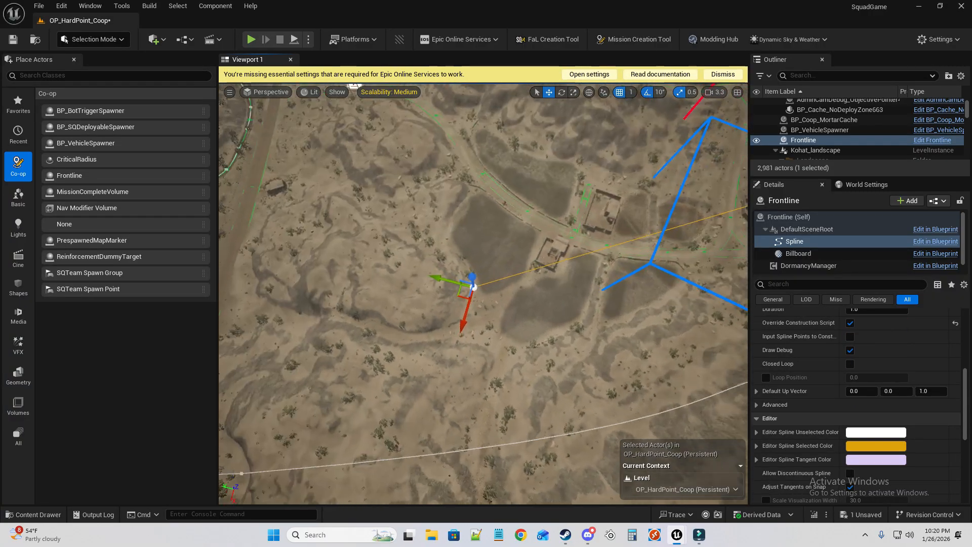
Move the frontline spline's opposite end along the road past the hilltop base and adjust its position.
{"action": "right_click_drag", "start_coordinate": [435, 415], "coordinate": [458, 404]}
{"action": "scroll", "coordinate": [855, 405], "scroll_direction": "down", "scroll_amount": 5}
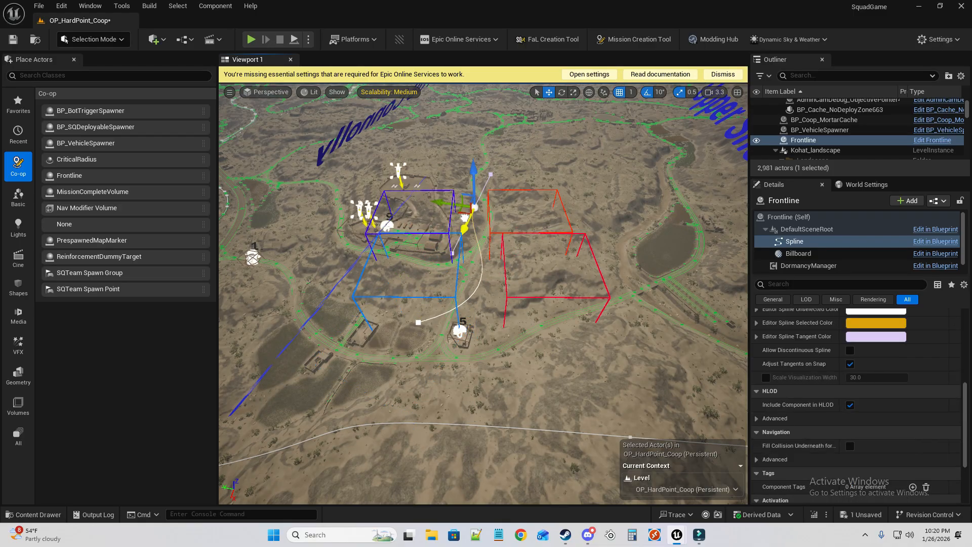
{"action": "scroll", "coordinate": [856, 405], "scroll_direction": "up", "scroll_amount": 5}
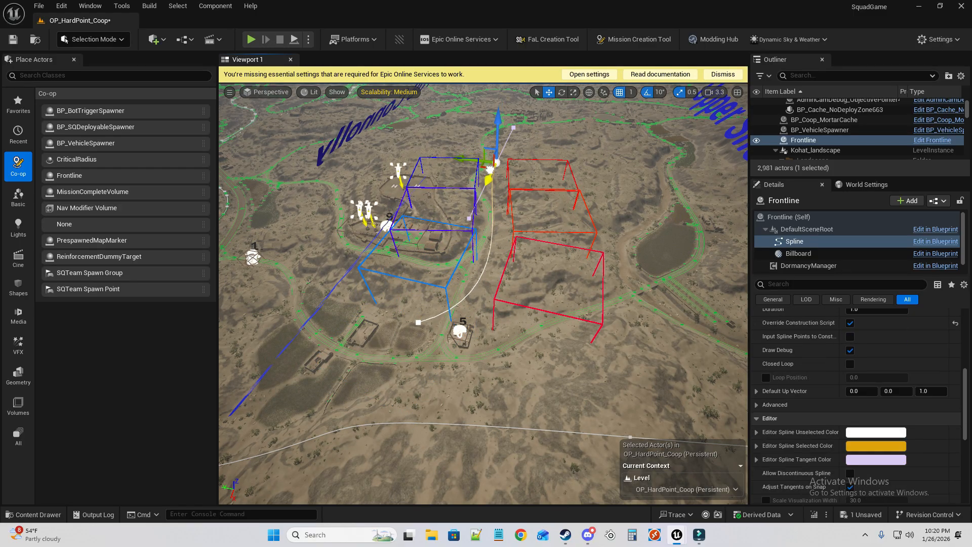
{"action": "right_click_drag", "start_coordinate": [459, 404], "coordinate": [459, 404]}
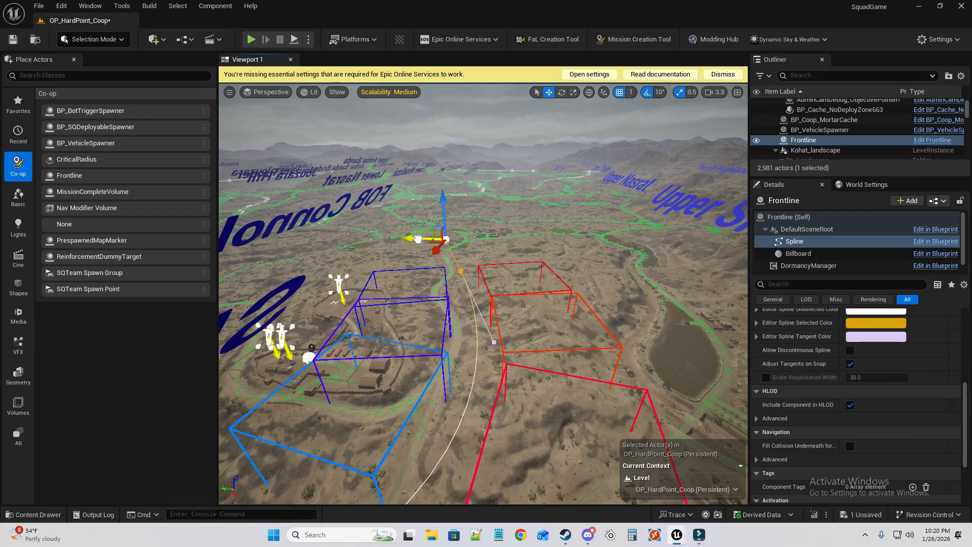
{"action": "right_click_drag", "start_coordinate": [448, 238], "coordinate": [448, 238]}
{"action": "left_click_drag", "start_coordinate": [375, 300], "coordinate": [407, 332]}
{"action": "left_click_drag", "start_coordinate": [469, 334], "coordinate": [483, 334]}
{"action": "left_click_drag", "start_coordinate": [453, 362], "coordinate": [433, 413]}
Extend the tangent handle at the frontline spline's hilltop-base end out toward the dirt road.
{"action": "right_click_drag", "start_coordinate": [432, 413], "coordinate": [356, 268]}
{"action": "left_click", "coordinate": [377, 195]}
{"action": "mouse_move", "coordinate": [384, 211]}
{"action": "left_mouse_down"}
{"action": "mouse_move", "coordinate": [389, 222]}
{"action": "mouse_move", "coordinate": [380, 204]}
{"action": "left_mouse_up"}
{"action": "key", "text": "w"}
{"action": "mouse_move", "coordinate": [595, 397]}
{"action": "right_mouse_down"}
{"action": "mouse_move", "coordinate": [600, 451]}
{"action": "mouse_move", "coordinate": [587, 465]}
{"action": "mouse_move", "coordinate": [567, 465]}
{"action": "mouse_move", "coordinate": [594, 397]}
{"action": "right_mouse_up"}
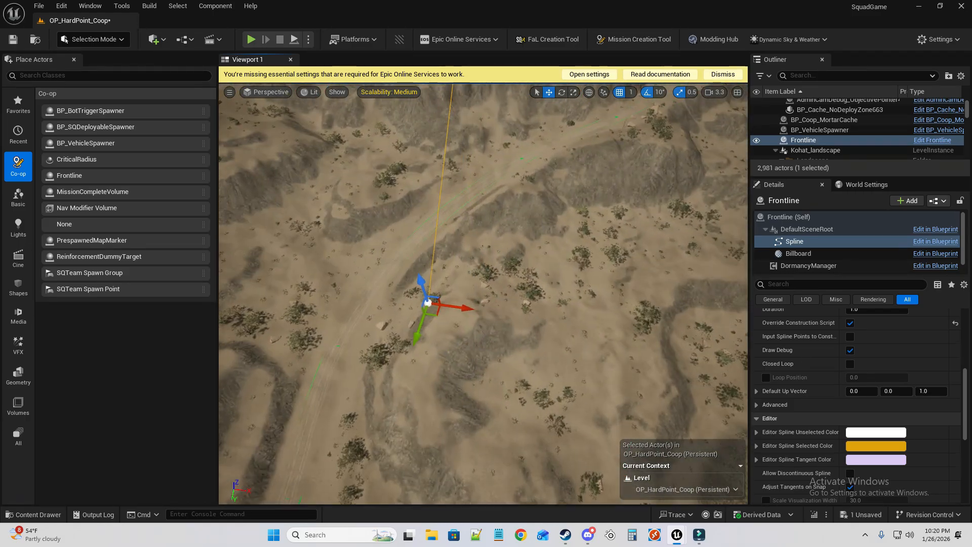
{"action": "scroll", "coordinate": [874, 397], "scroll_direction": "up", "scroll_amount": 5}
{"action": "scroll", "coordinate": [889, 382], "scroll_direction": "up", "scroll_amount": 3}
{"action": "right_click_drag", "start_coordinate": [673, 354], "coordinate": [688, 228]}
{"action": "key", "text": "s"}
{"action": "key", "text": "f"}
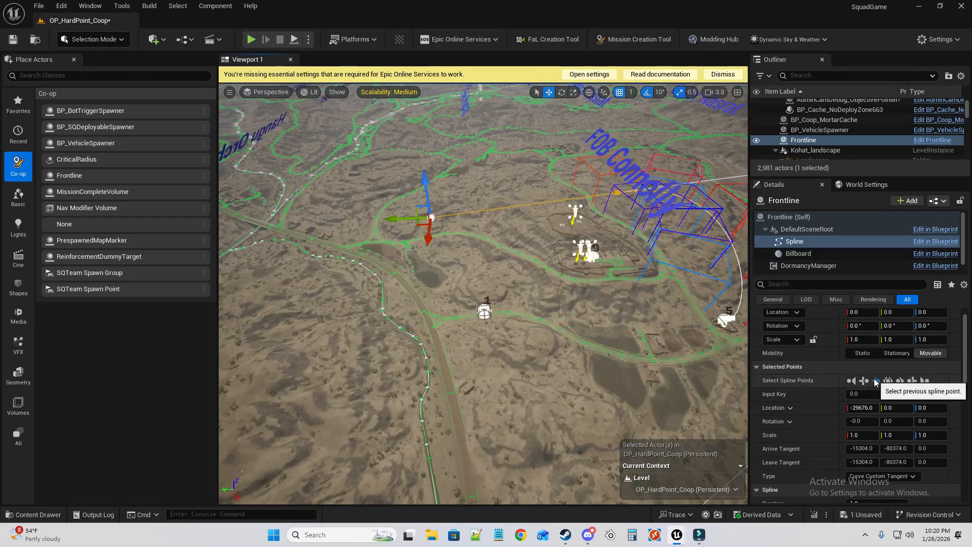
Select all frontline spline points and swing the compound-side end's tangent handle to the road beside the farm fields.
{"action": "left_click", "coordinate": [875, 382]}
{"action": "left_click", "coordinate": [889, 381]}
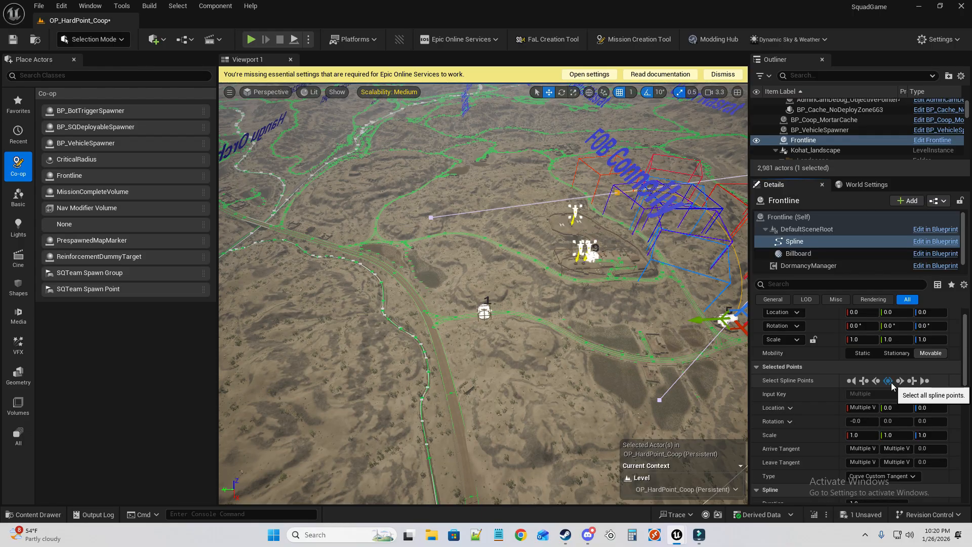
{"action": "key", "text": "f"}
{"action": "right_click_drag", "start_coordinate": [525, 334], "coordinate": [525, 334]}
{"action": "key", "text": "d"}
{"action": "key", "text": "w"}
{"action": "key", "text": "w"}
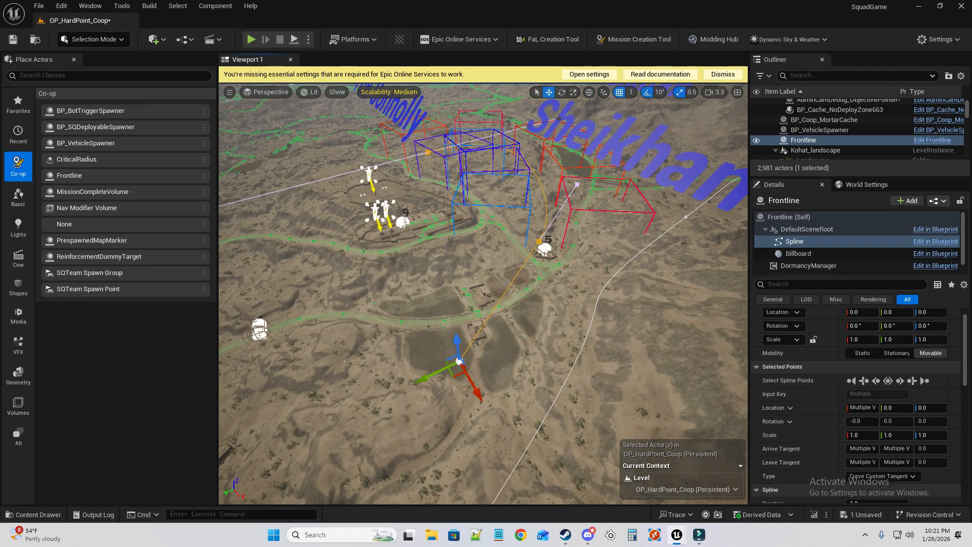
{"action": "mouse_move", "coordinate": [585, 186]}
{"action": "left_mouse_down"}
{"action": "mouse_move", "coordinate": [622, 207]}
{"action": "mouse_move", "coordinate": [415, 300]}
{"action": "left_mouse_up"}
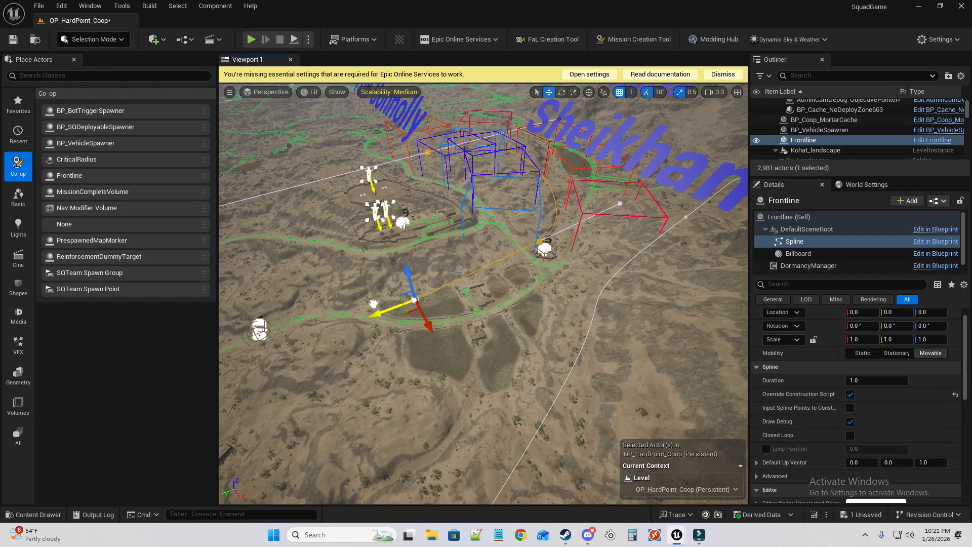
Move the frontline spline's compound-side end point past the farm fields to about X 16180, Y 16114.
{"action": "left_click", "coordinate": [545, 248]}
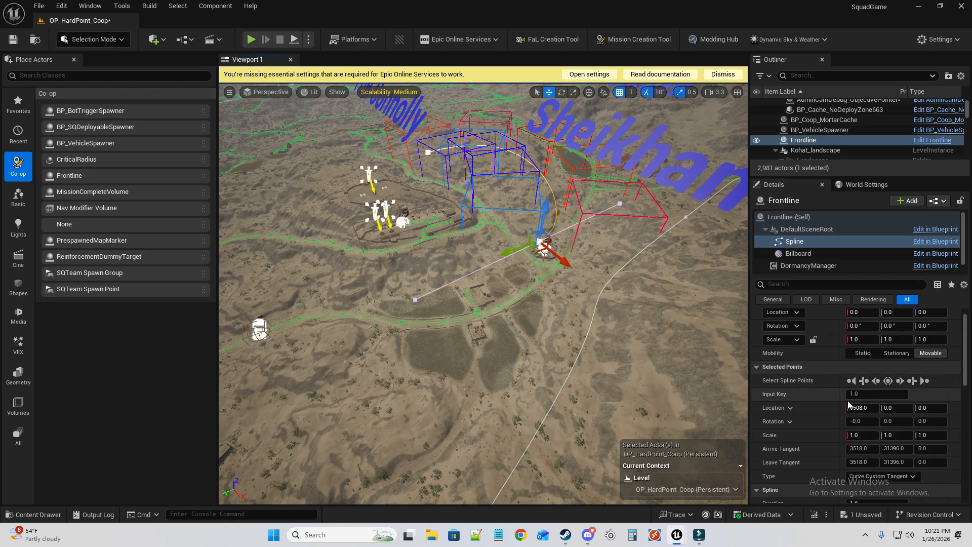
{"action": "scroll", "coordinate": [855, 375], "scroll_direction": "down", "scroll_amount": 1}
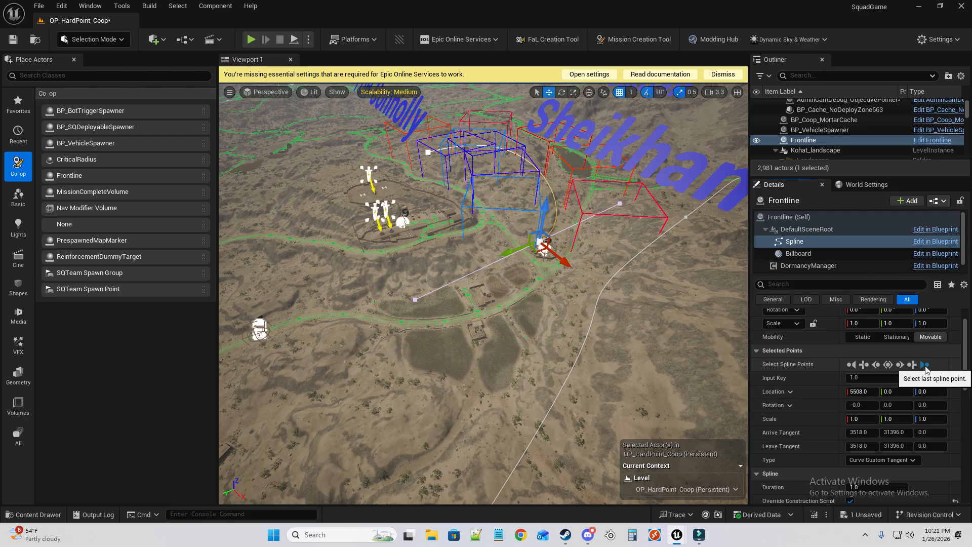
{"action": "scroll", "coordinate": [892, 369], "scroll_direction": "down", "scroll_amount": 3}
{"action": "scroll", "coordinate": [885, 398], "scroll_direction": "up", "scroll_amount": 4}
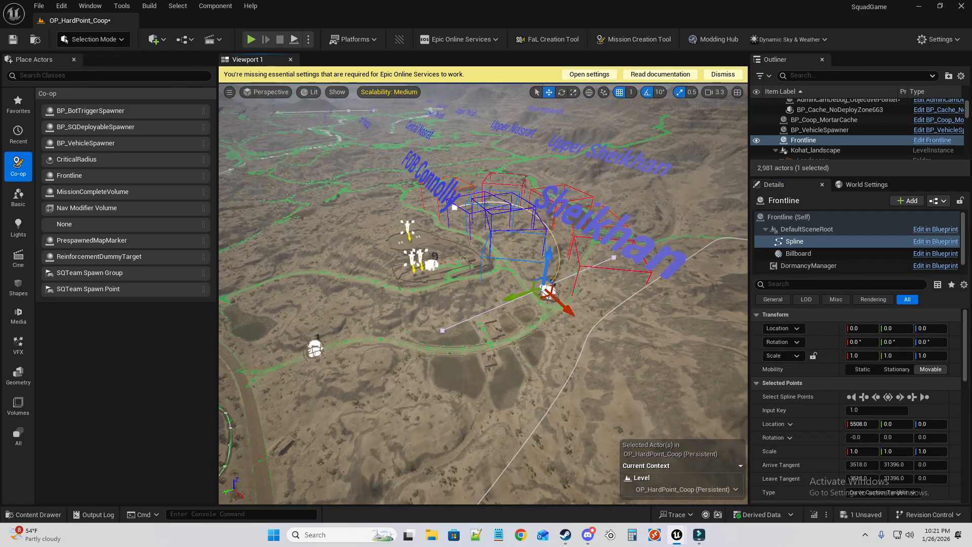
{"action": "left_click_drag", "start_coordinate": [552, 311], "coordinate": [493, 422]}
{"action": "left_click_drag", "start_coordinate": [446, 401], "coordinate": [438, 404]}
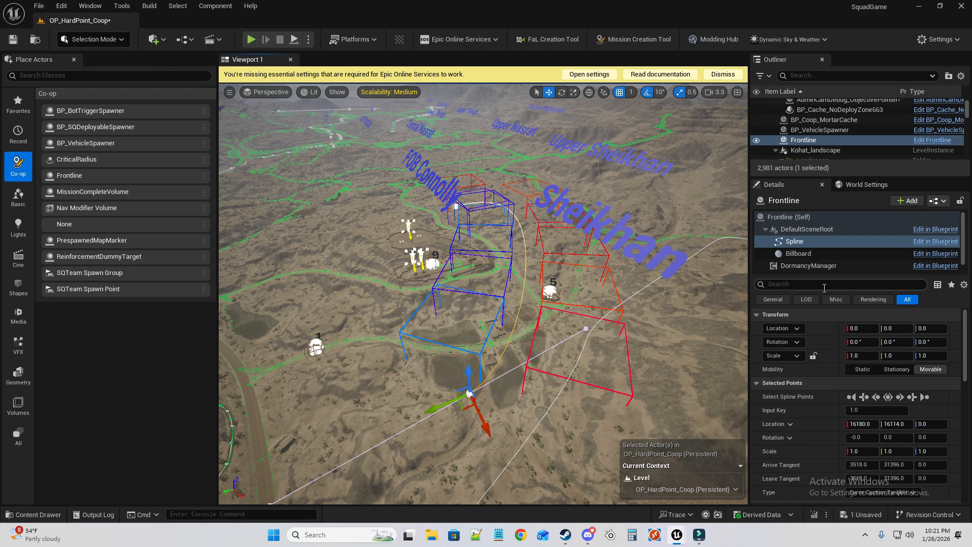
Set the spline's Z rotation to -170° and pull the tangent handle of its first point outward to reshape the curve.
{"action": "left_click_drag", "start_coordinate": [930, 342], "coordinate": [852, 342]}
{"action": "right_click_drag", "start_coordinate": [483, 294], "coordinate": [455, 310]}
{"action": "key", "text": "s"}
{"action": "key", "text": "w"}
{"action": "left_click_drag", "start_coordinate": [558, 340], "coordinate": [651, 323]}
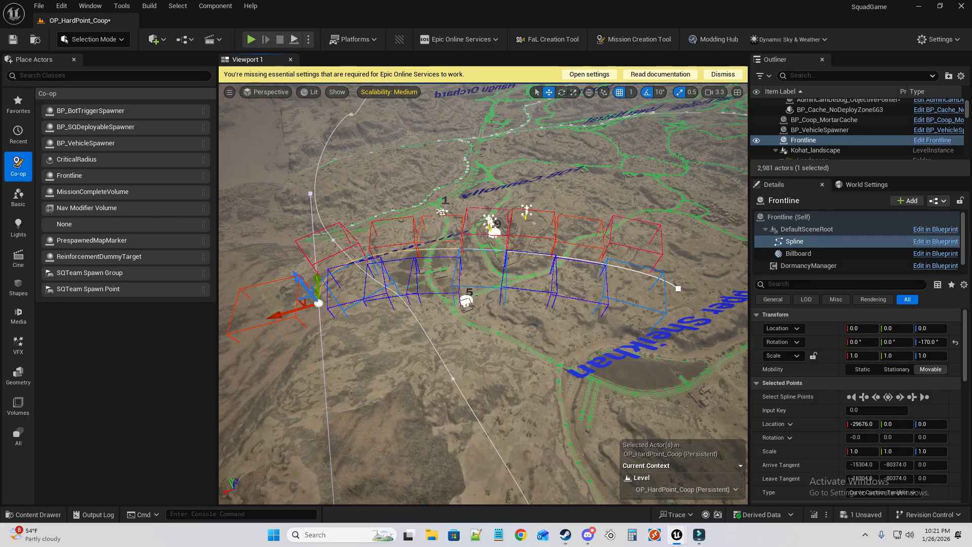
{"action": "left_click_drag", "start_coordinate": [309, 193], "coordinate": [250, 193]}
{"action": "right_click_drag", "start_coordinate": [250, 193], "coordinate": [256, 134]}
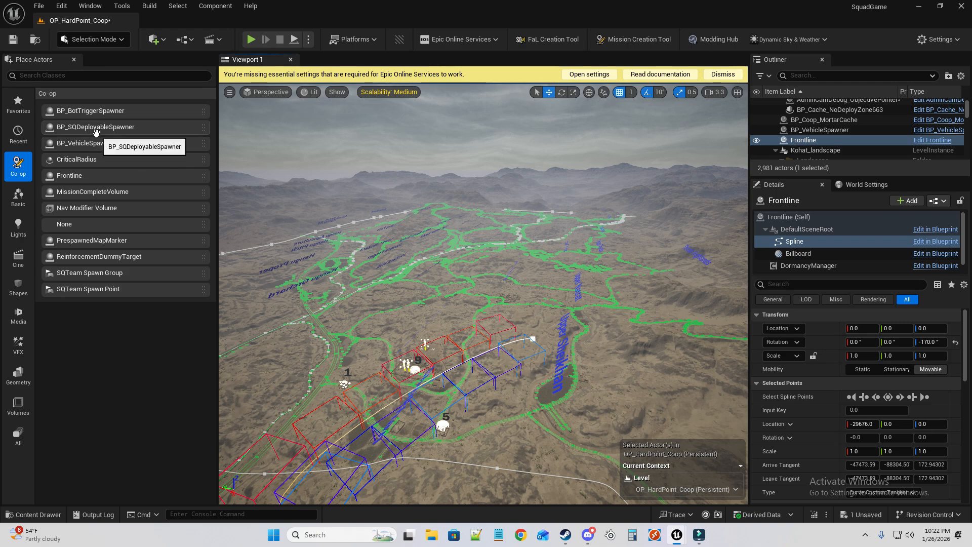
Place a BP_SQDeployableSpawner beside the tower inside the hilltop base and browse its Specific Deployable choices.
{"action": "right_click_drag", "start_coordinate": [338, 238], "coordinate": [319, 286]}
{"action": "key", "text": "w"}
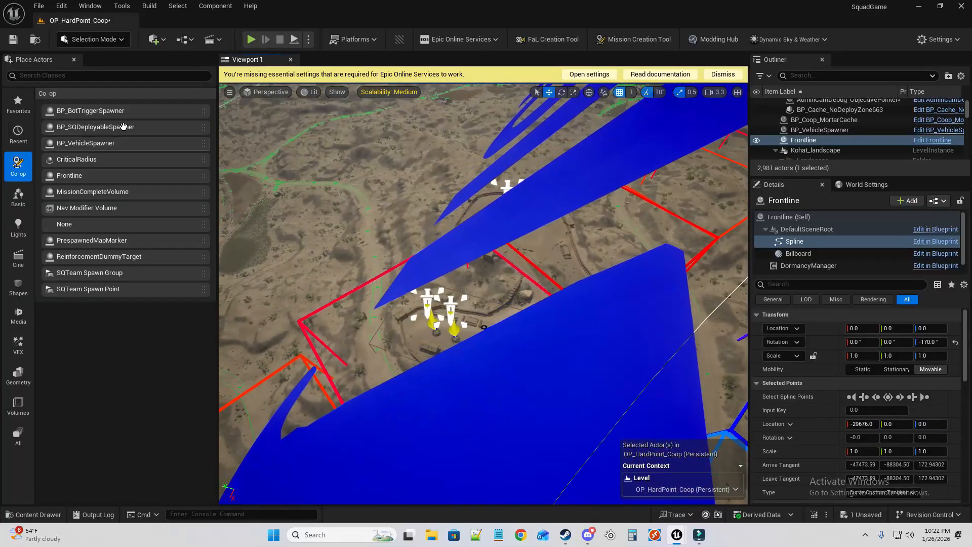
{"action": "key", "text": "w"}
{"action": "right_click_drag", "start_coordinate": [496, 230], "coordinate": [466, 256]}
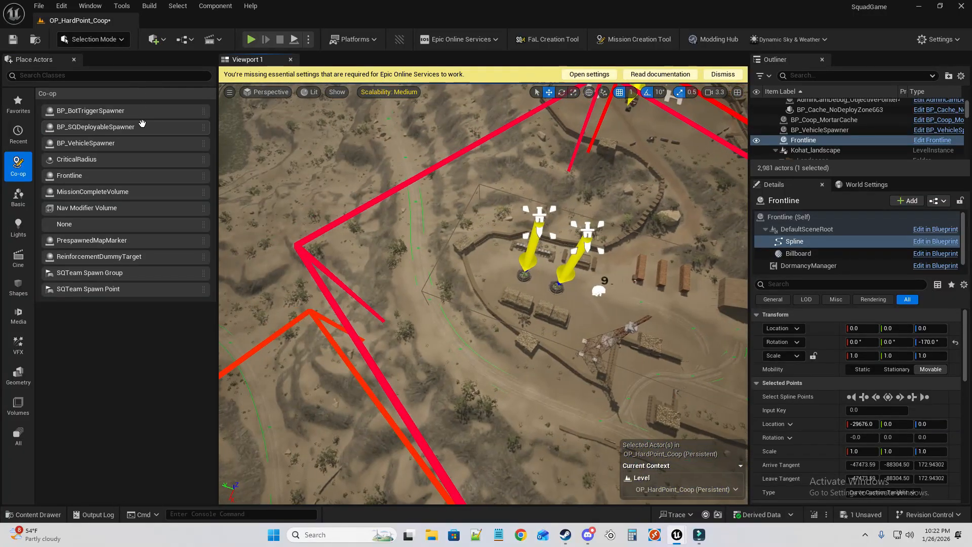
{"action": "left_click_drag", "start_coordinate": [645, 319], "coordinate": [626, 306]}
{"action": "right_click_drag", "start_coordinate": [633, 295], "coordinate": [719, 300]}
{"action": "scroll", "coordinate": [881, 386], "scroll_direction": "down", "scroll_amount": 3}
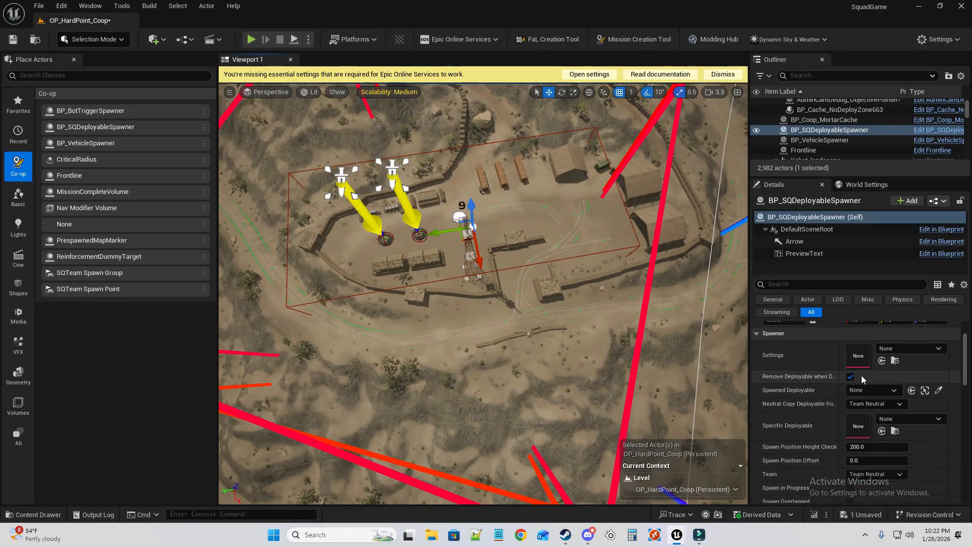
{"action": "left_click", "coordinate": [898, 418]}
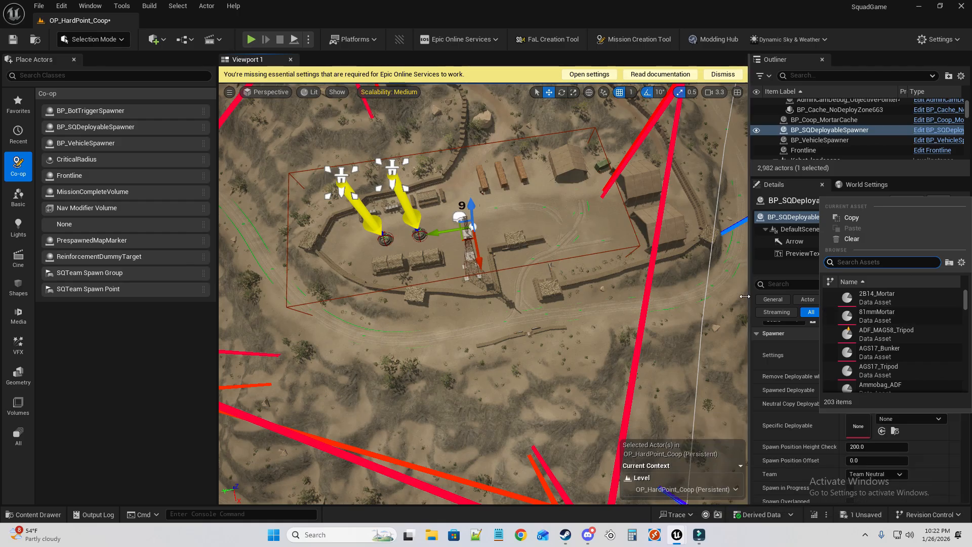
{"action": "scroll", "coordinate": [490, 331], "scroll_direction": "down", "scroll_amount": 10}
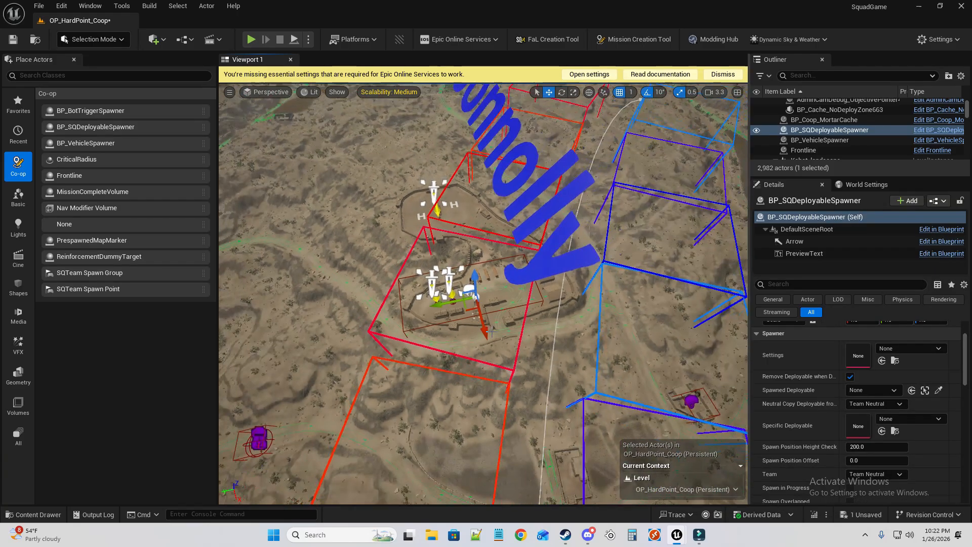
Place another BP_SQDeployableSpawner on the ground inside the walled compound beside the crop field.
{"action": "mouse_move", "coordinate": [490, 332]}
{"action": "right_mouse_down"}
{"action": "mouse_move", "coordinate": [490, 264]}
{"action": "mouse_move", "coordinate": [490, 337]}
{"action": "right_mouse_up"}
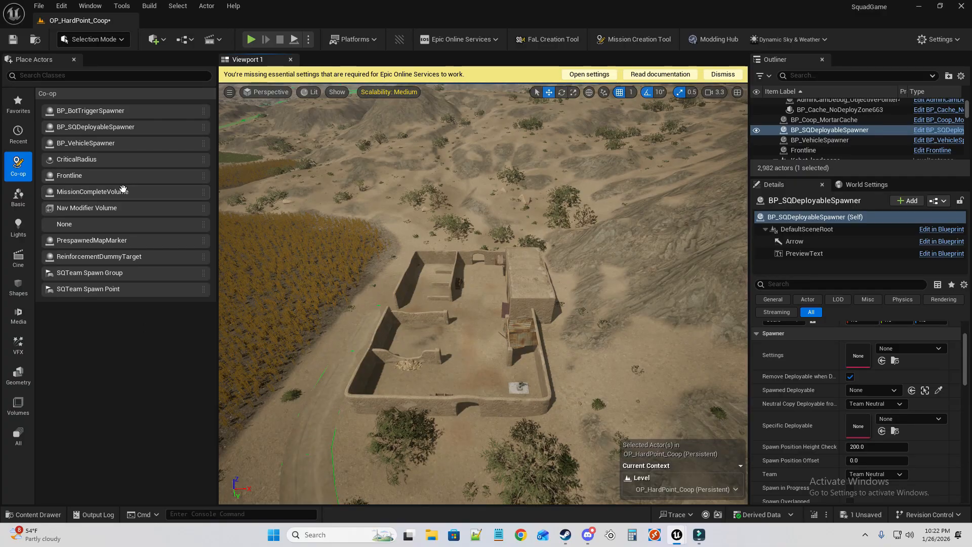
{"action": "left_click", "coordinate": [172, 130]}
{"action": "left_click_drag", "start_coordinate": [171, 135], "coordinate": [469, 352]}
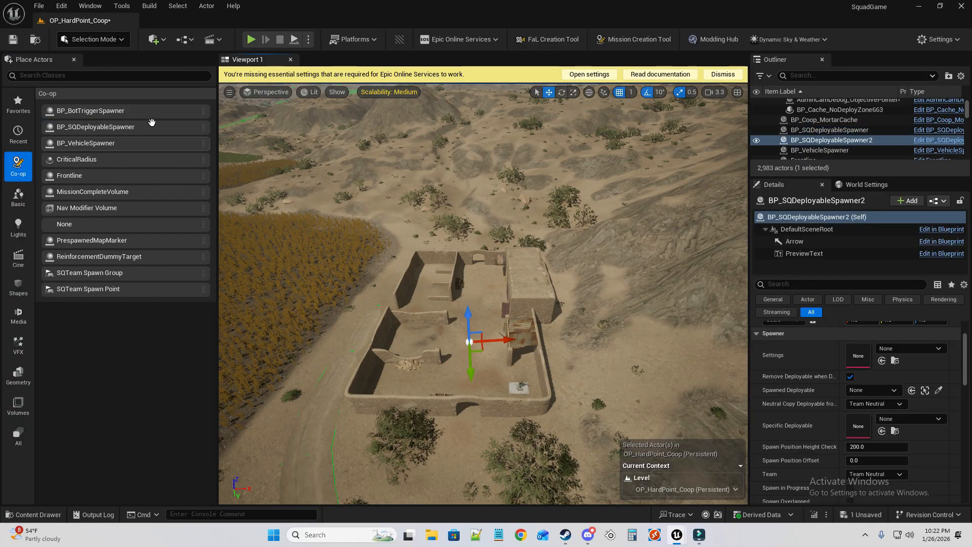
Place a BP_BotTriggerSpawner in the middle of the walled compound and enable its Spawn Vehicle option.
{"action": "left_click", "coordinate": [449, 330]}
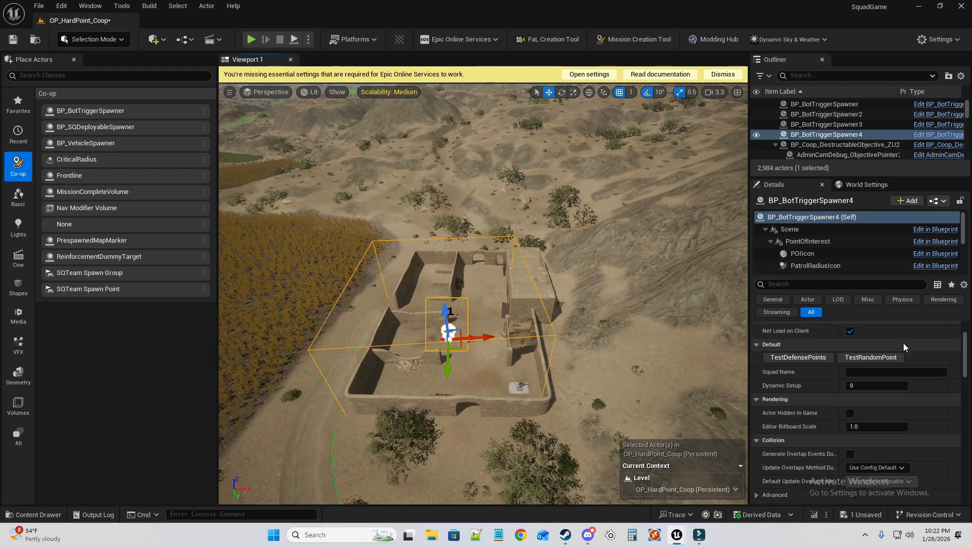
{"action": "scroll", "coordinate": [937, 392], "scroll_direction": "down", "scroll_amount": 10}
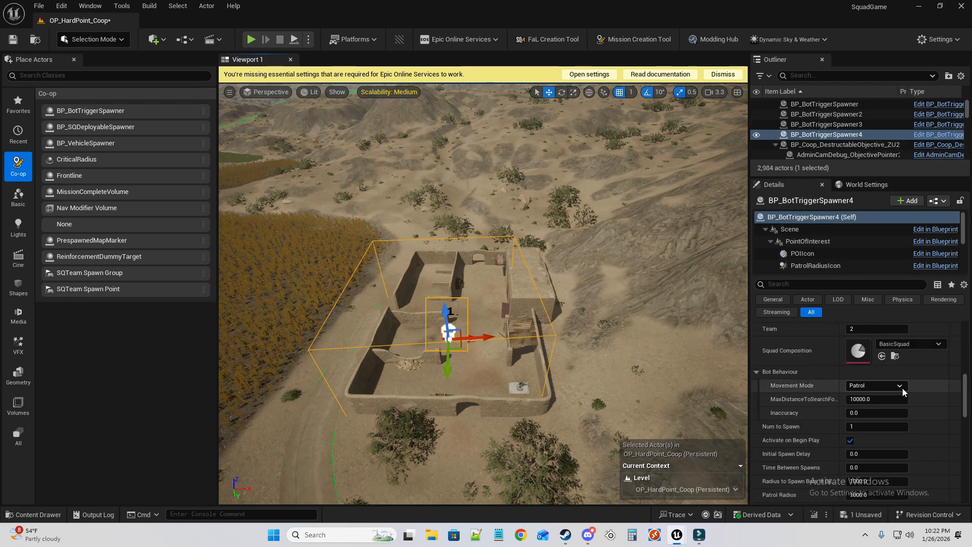
{"action": "scroll", "coordinate": [876, 403], "scroll_direction": "up", "scroll_amount": 1}
{"action": "left_click", "coordinate": [850, 389]}
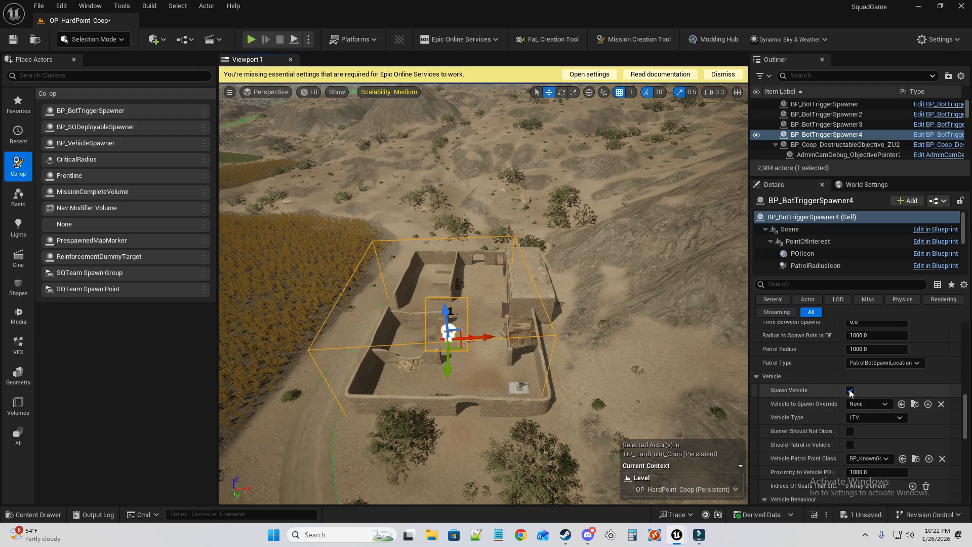
Select the compound's deployable spawner, check its Settings presets, and set its Specific Deployable to 81mmMortar.
{"action": "left_click", "coordinate": [474, 342]}
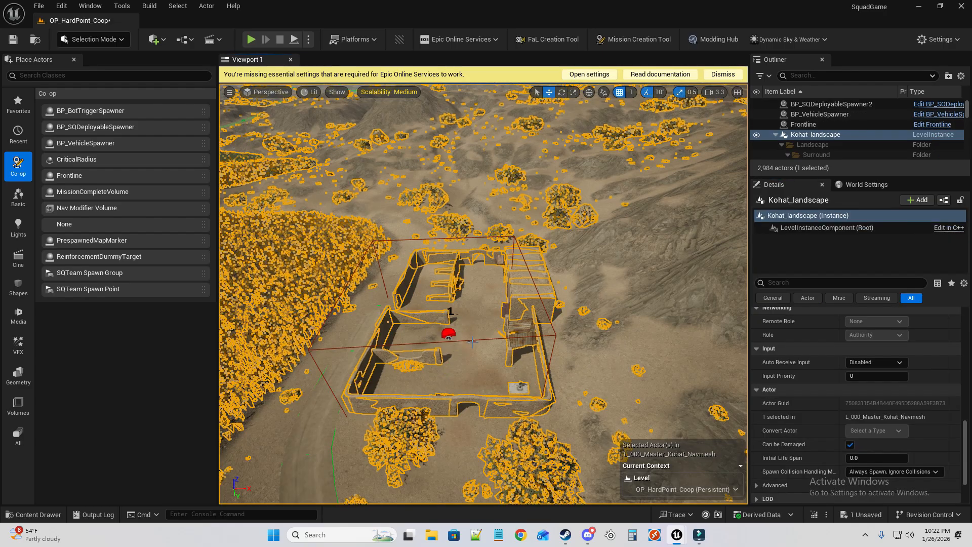
{"action": "left_click", "coordinate": [471, 342]}
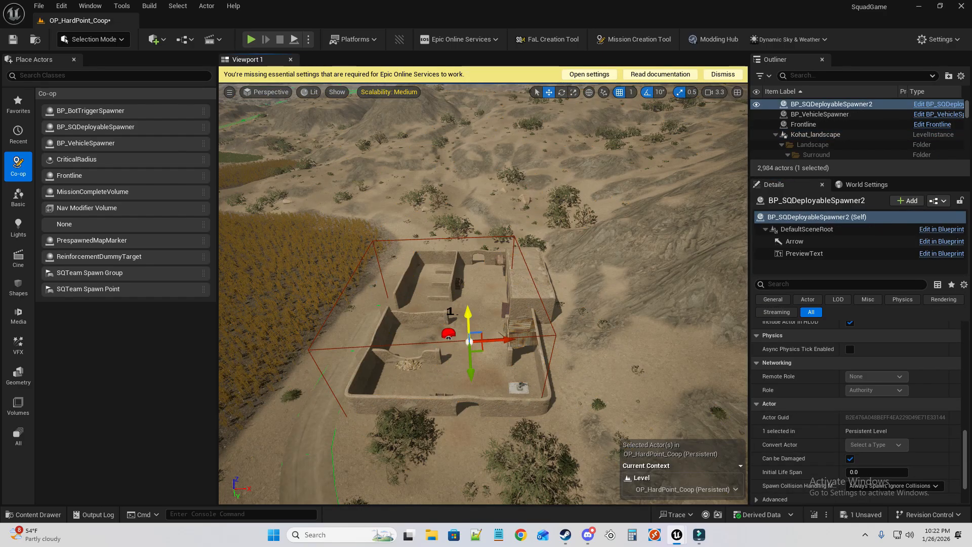
{"action": "scroll", "coordinate": [856, 394], "scroll_direction": "up", "scroll_amount": 15}
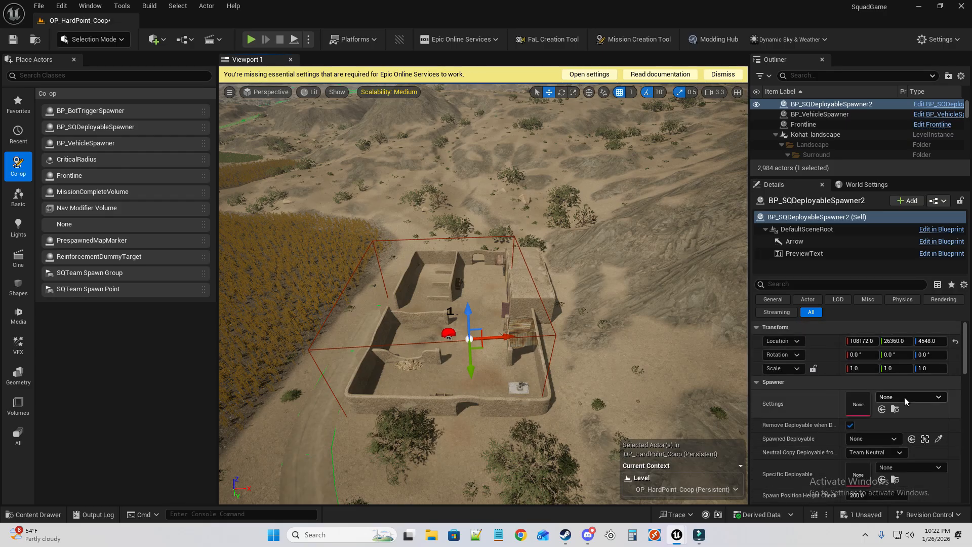
{"action": "left_click", "coordinate": [904, 397]}
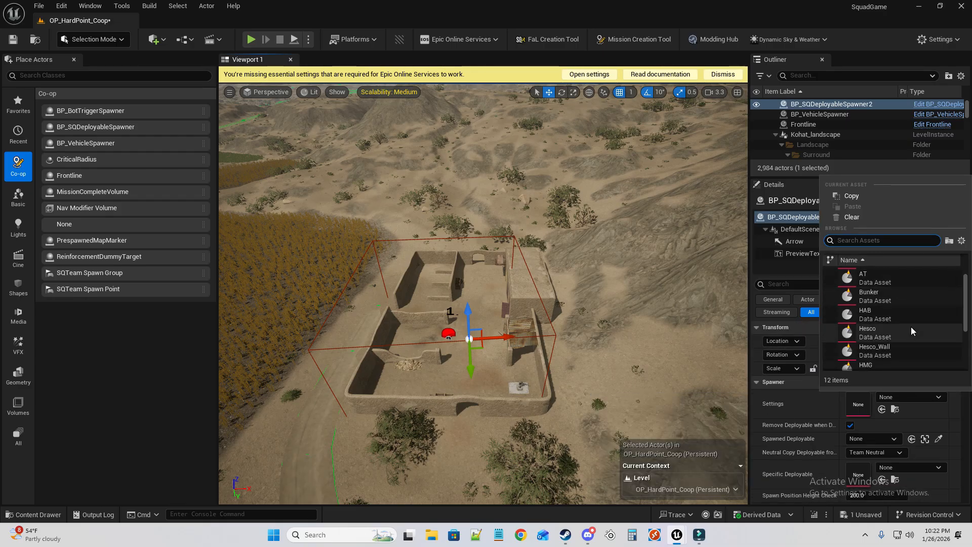
{"action": "scroll", "coordinate": [910, 326], "scroll_direction": "down", "scroll_amount": 3}
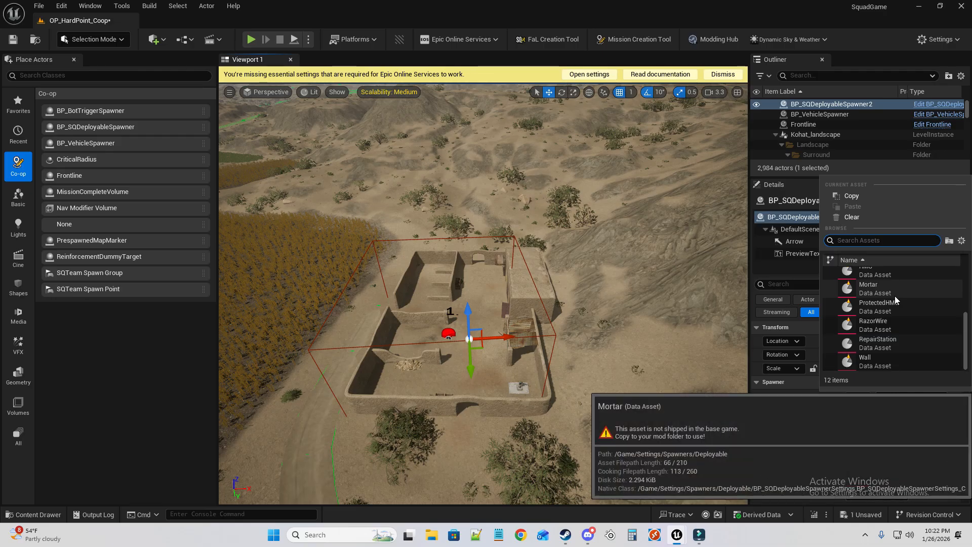
{"action": "left_click", "coordinate": [924, 423]}
{"action": "scroll", "coordinate": [913, 428], "scroll_direction": "down", "scroll_amount": 2}
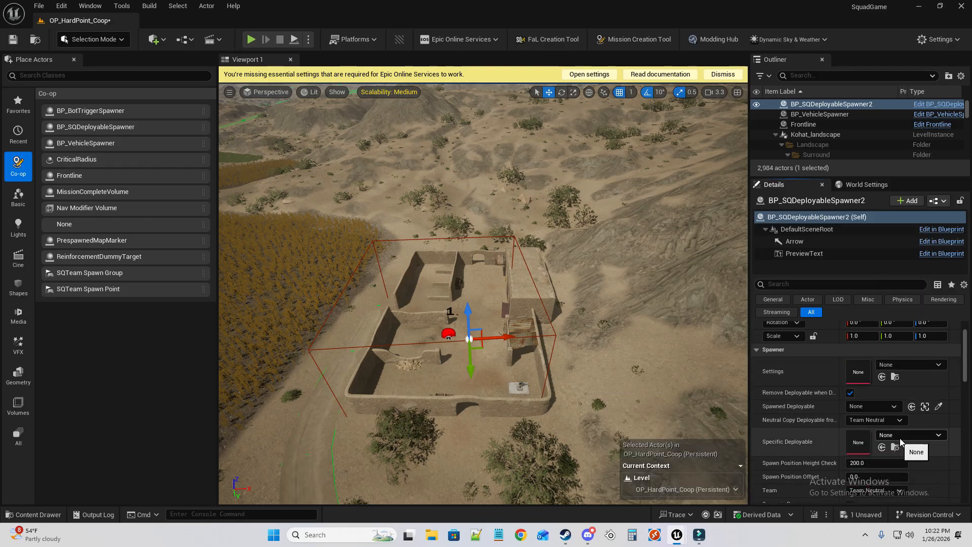
{"action": "left_click", "coordinate": [900, 438]}
{"action": "left_click", "coordinate": [907, 328]}
Set the mortar spawner's Neutral Copy Deployable team to Team Two and check the Spawned Deployable choices.
{"action": "left_click", "coordinate": [886, 420]}
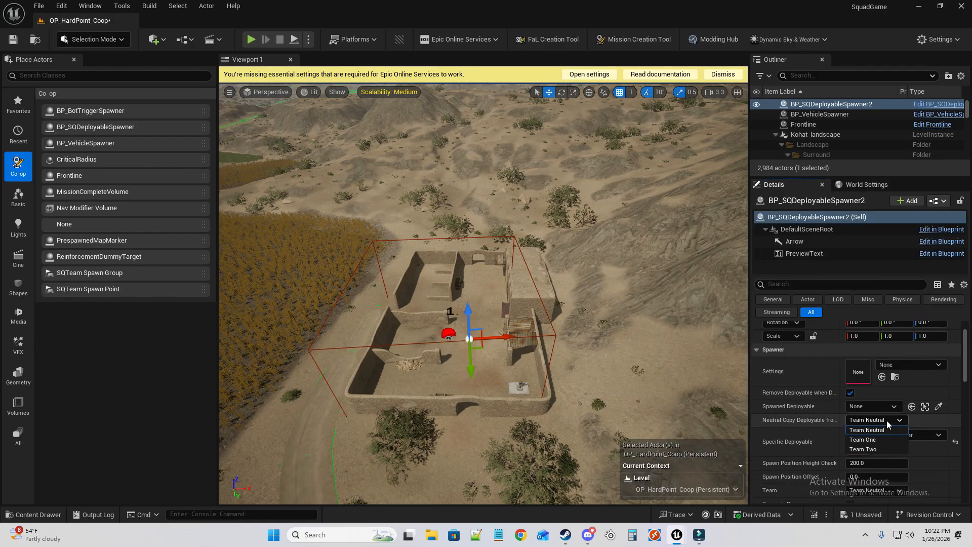
{"action": "left_click", "coordinate": [883, 448]}
{"action": "left_click", "coordinate": [875, 405]}
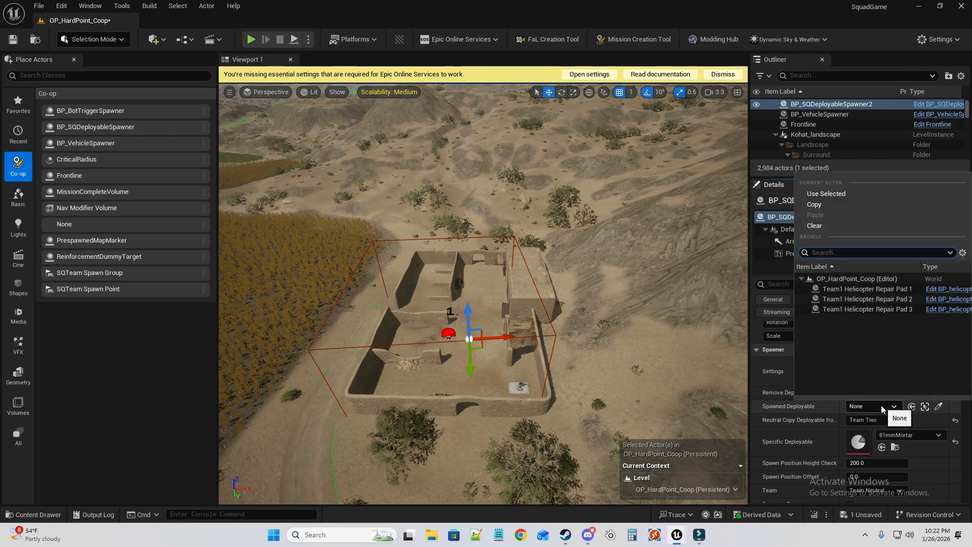
{"action": "left_click", "coordinate": [880, 405]}
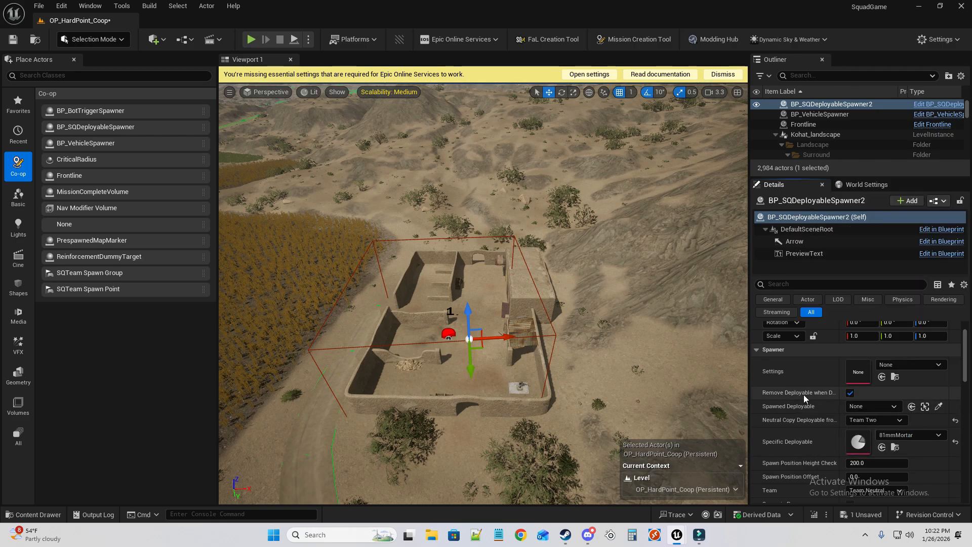
Frame the mortar spawner in the compound, review its remaining spawner options, and change its Team setting.
{"action": "right_click_drag", "start_coordinate": [580, 341], "coordinate": [486, 339]}
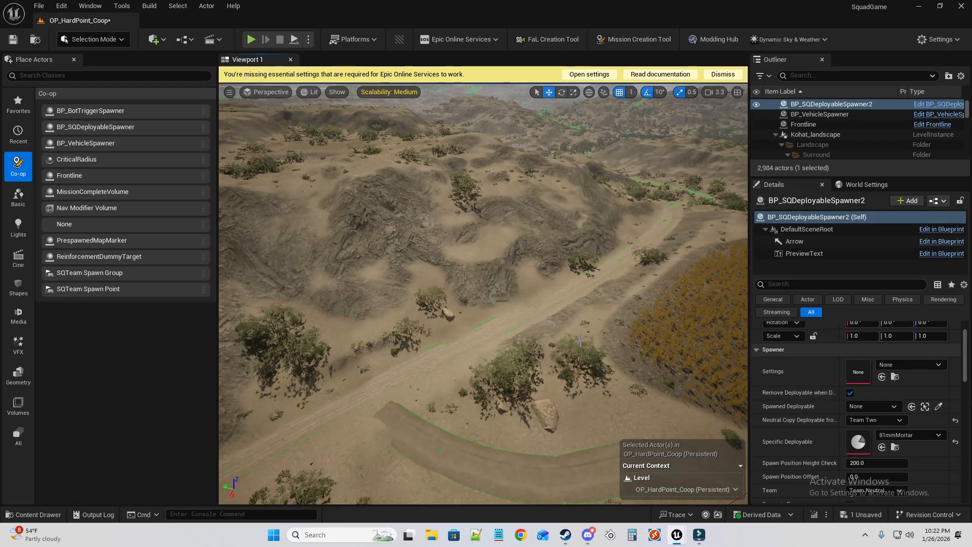
{"action": "key", "text": "f"}
{"action": "scroll", "coordinate": [827, 423], "scroll_direction": "down", "scroll_amount": 5}
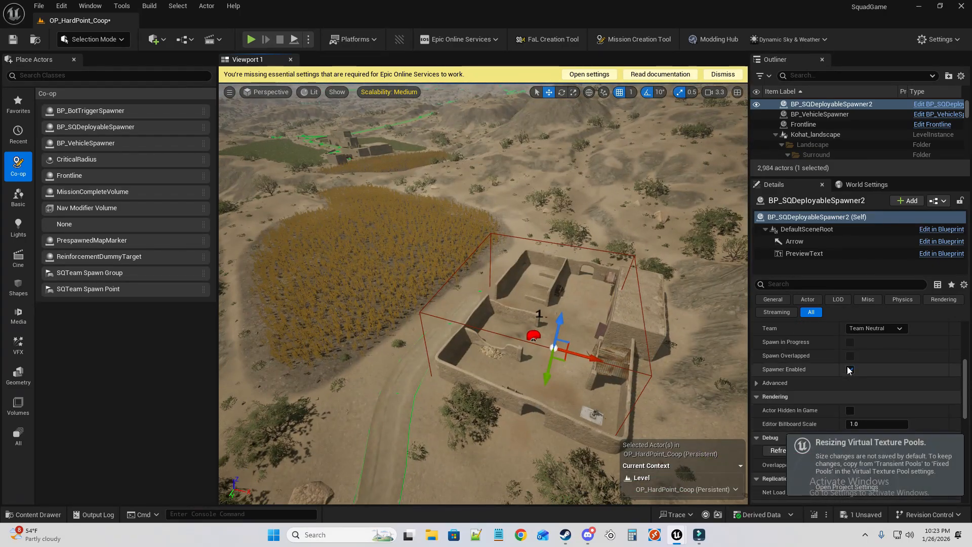
{"action": "scroll", "coordinate": [860, 374], "scroll_direction": "up", "scroll_amount": 3}
{"action": "left_click", "coordinate": [867, 375]}
{"action": "left_click", "coordinate": [873, 411]}
{"action": "scroll", "coordinate": [894, 404], "scroll_direction": "up", "scroll_amount": 3}
{"action": "scroll", "coordinate": [871, 397], "scroll_direction": "up", "scroll_amount": 5}
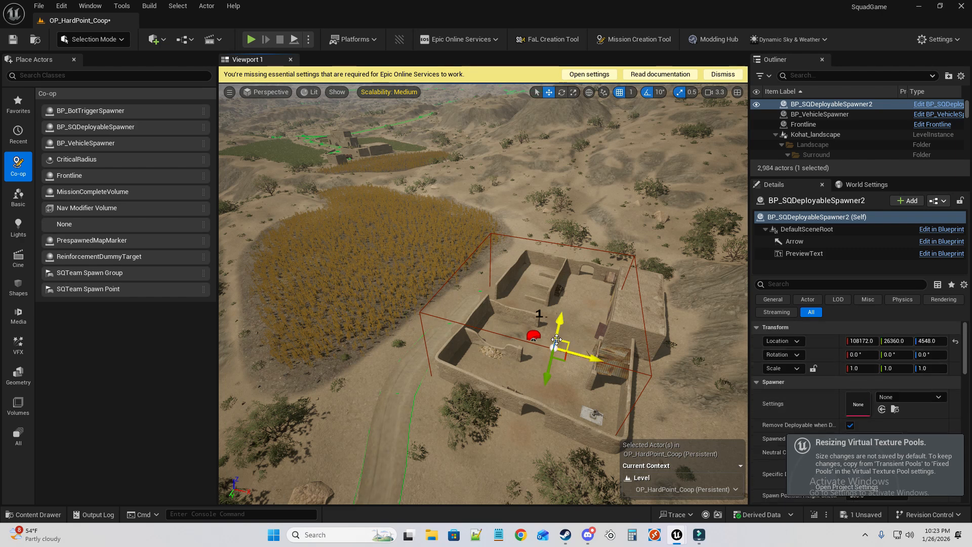
{"action": "key", "text": "s"}
{"action": "right_click_drag", "start_coordinate": [515, 224], "coordinate": [544, 224]}
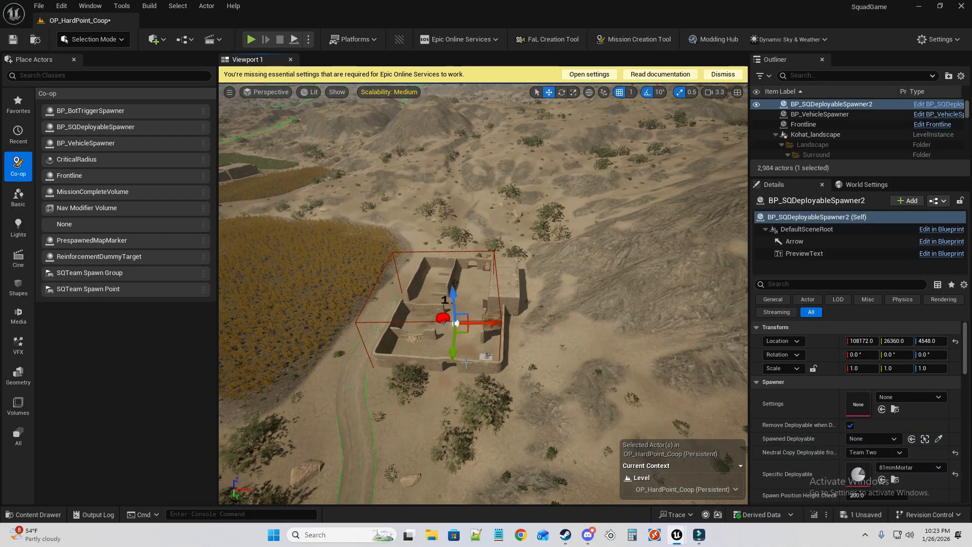
Switch to Discord, go to the Squad Modding Hub's fireteam-coop channel, and open the mission creation guide from its pinned messages.
{"action": "left_click", "coordinate": [587, 535]}
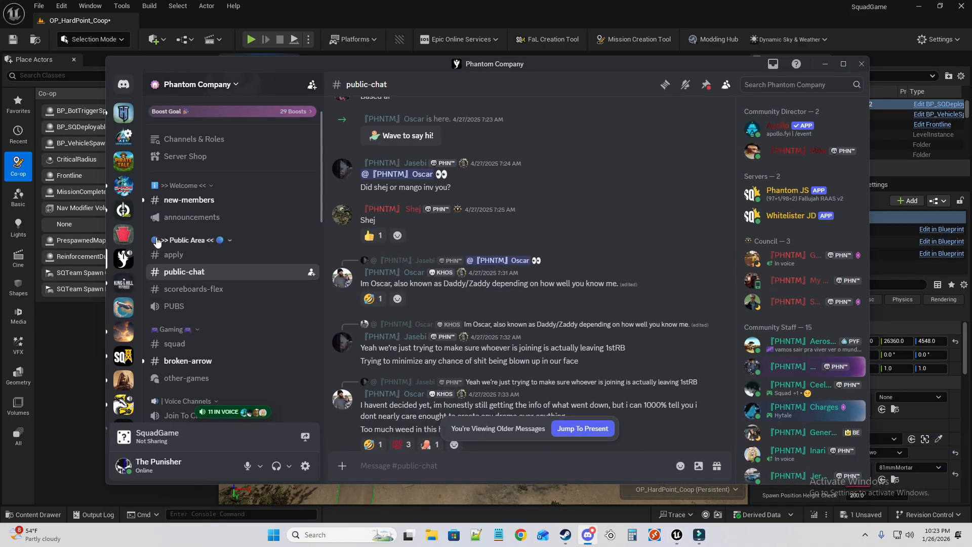
{"action": "scroll", "coordinate": [124, 304], "scroll_direction": "down", "scroll_amount": 5}
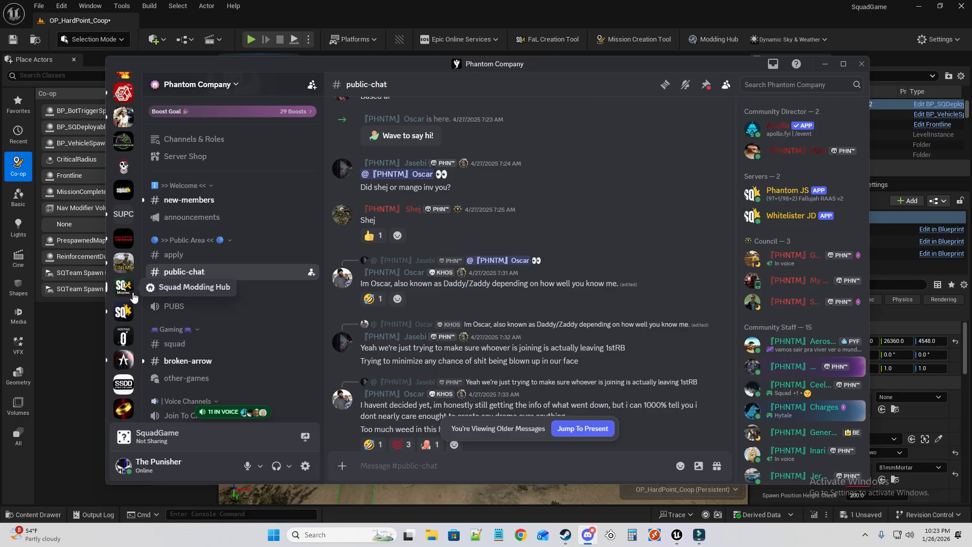
{"action": "left_click", "coordinate": [133, 295]}
{"action": "left_click", "coordinate": [189, 333]}
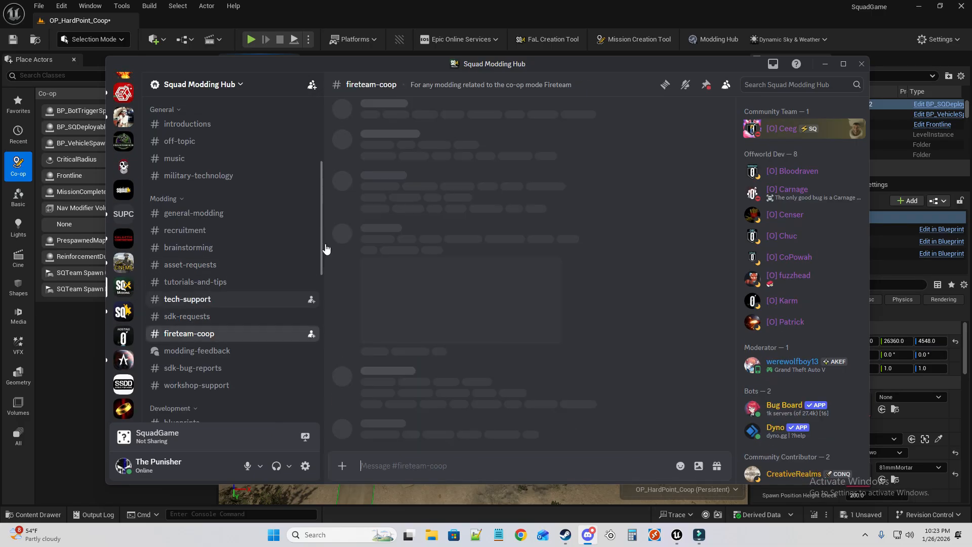
{"action": "left_click", "coordinate": [706, 85]}
{"action": "left_click", "coordinate": [616, 183]}
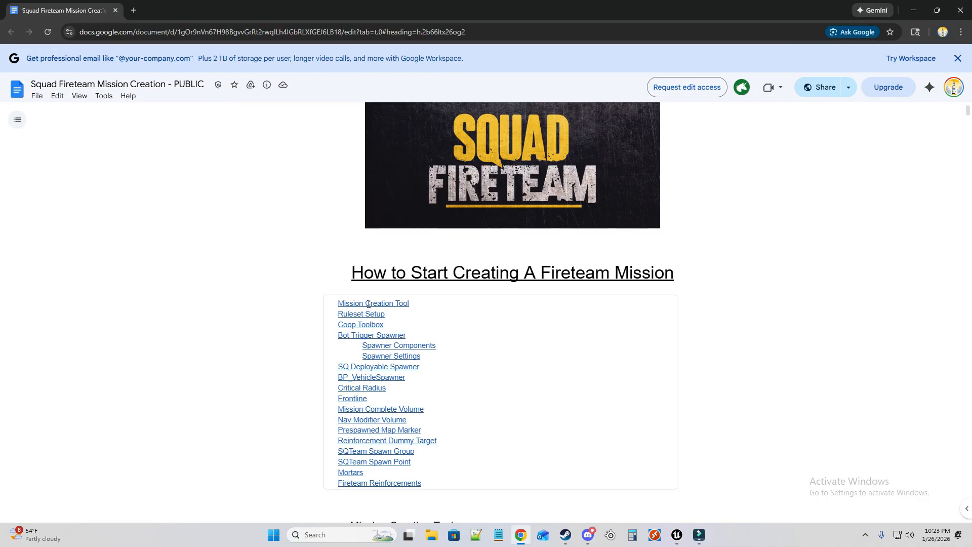
Go to the guide's SQ Deployable Spawner section and read the instructions and example values for Settings and Team.
{"action": "scroll", "coordinate": [304, 485], "scroll_direction": "down", "scroll_amount": 3}
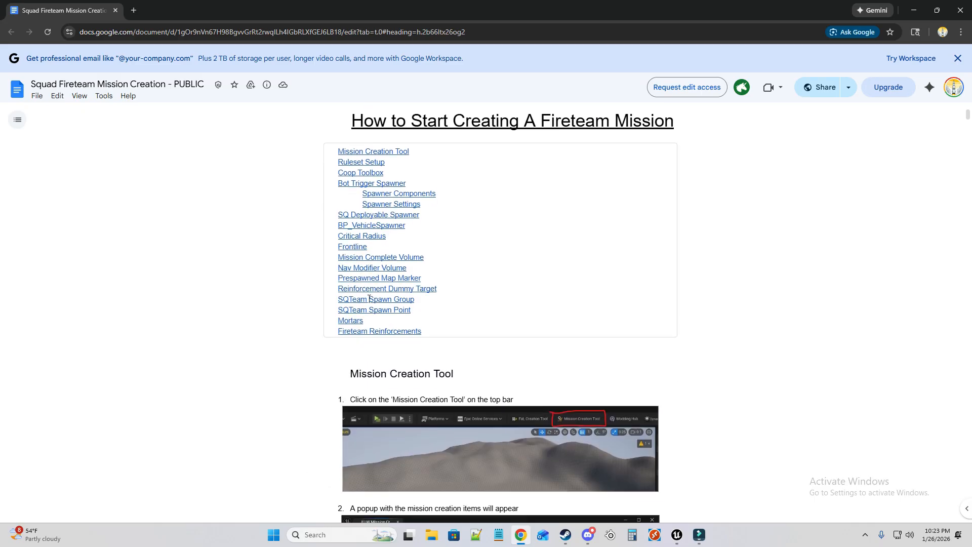
{"action": "left_click", "coordinate": [367, 214]}
{"action": "left_click", "coordinate": [410, 215]}
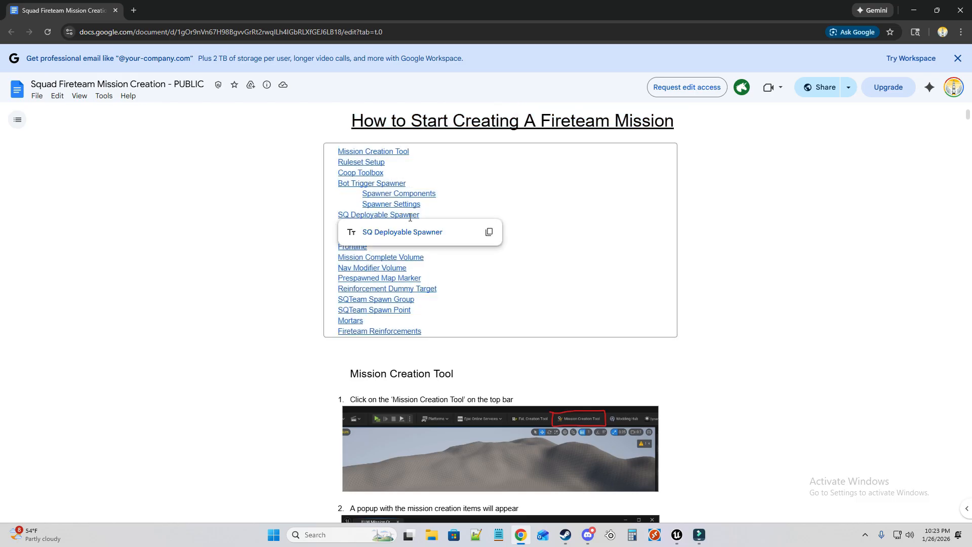
{"action": "left_click", "coordinate": [408, 233]}
{"action": "scroll", "coordinate": [454, 239], "scroll_direction": "down", "scroll_amount": 8}
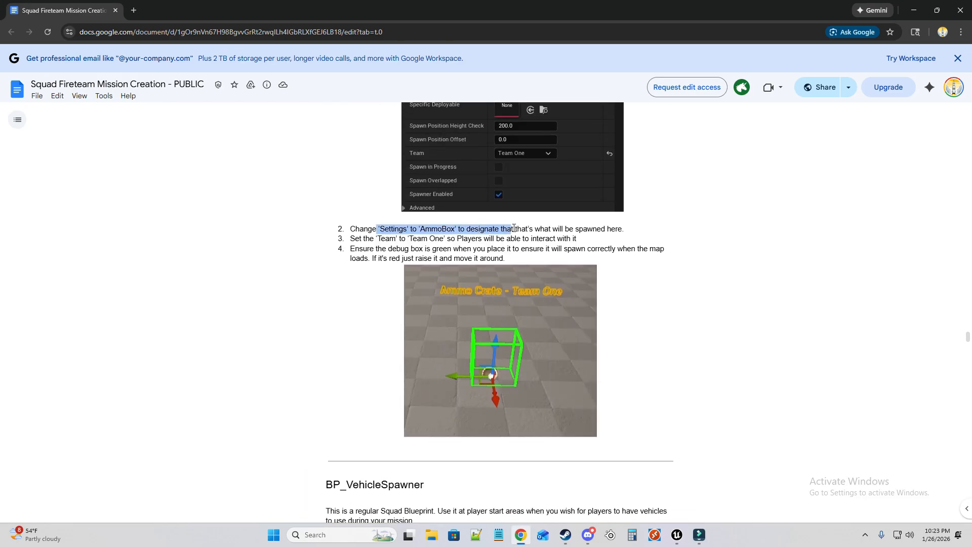
{"action": "scroll", "coordinate": [599, 226], "scroll_direction": "up", "scroll_amount": 4}
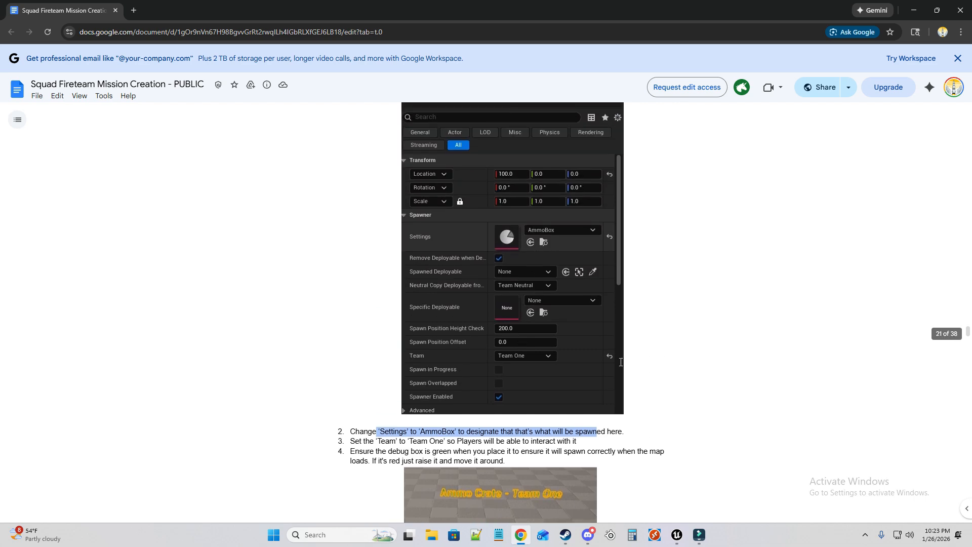
Return to the Unreal level editor and set the compound deployable spawner's Settings preset to Mortar.
{"action": "mouse_move", "coordinate": [677, 536]}
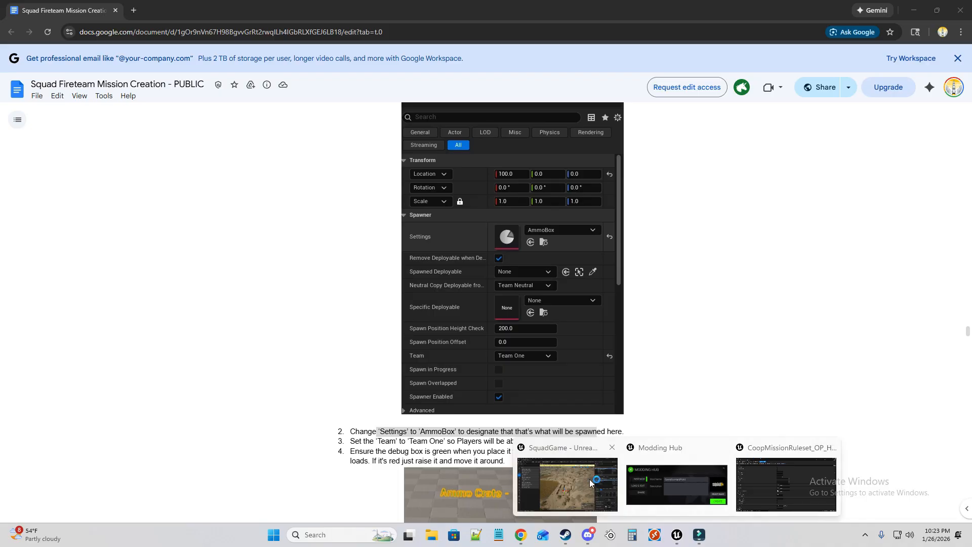
{"action": "left_click", "coordinate": [589, 479]}
{"action": "left_click", "coordinate": [910, 397]}
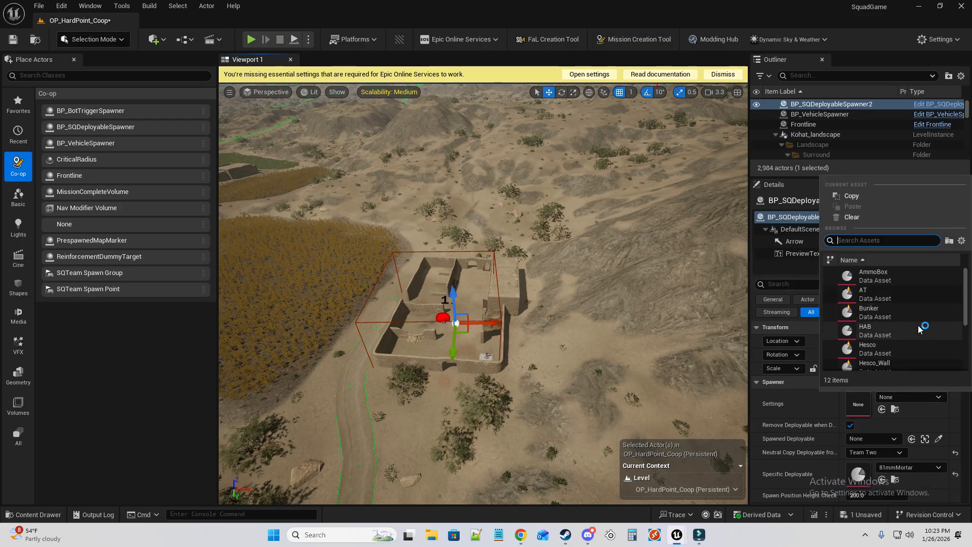
{"action": "scroll", "coordinate": [925, 344], "scroll_direction": "down", "scroll_amount": 2}
{"action": "scroll", "coordinate": [869, 324], "scroll_direction": "up", "scroll_amount": 1}
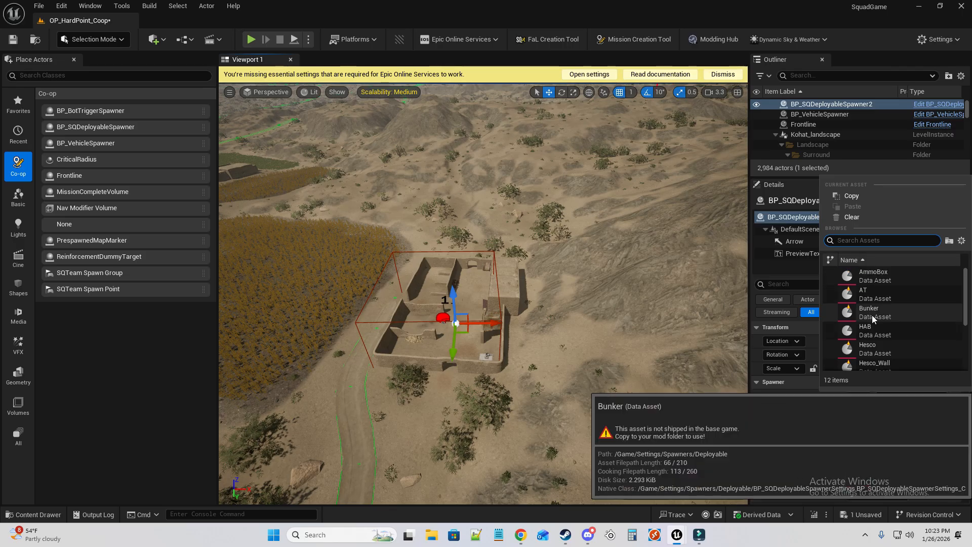
{"action": "scroll", "coordinate": [881, 280], "scroll_direction": "up", "scroll_amount": 1}
{"action": "scroll", "coordinate": [895, 329], "scroll_direction": "down", "scroll_amount": 4}
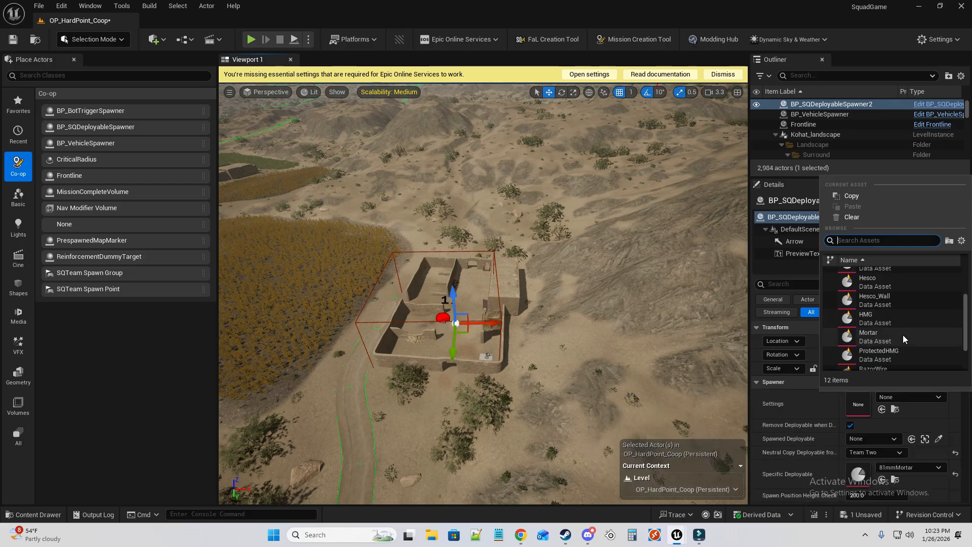
{"action": "mouse_move", "coordinate": [903, 335]}
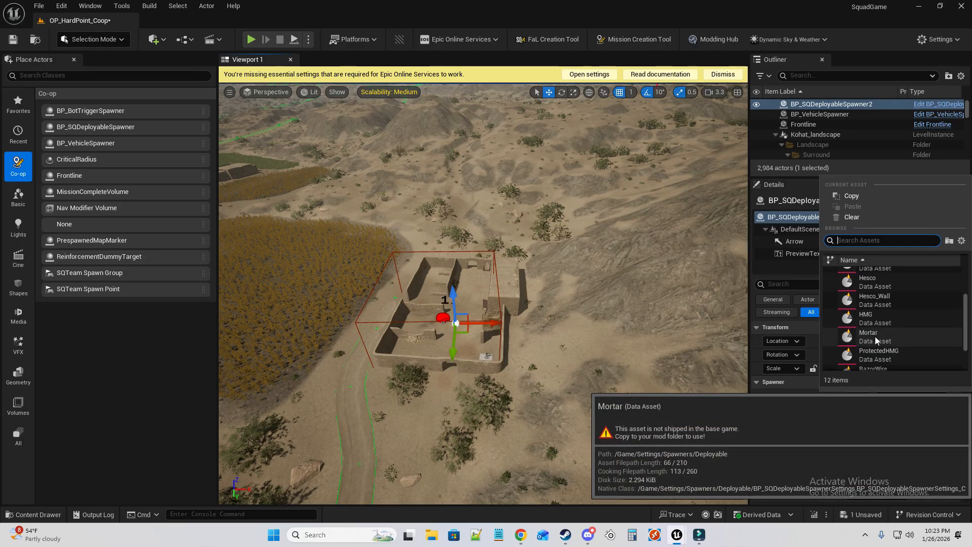
{"action": "left_click", "coordinate": [878, 336]}
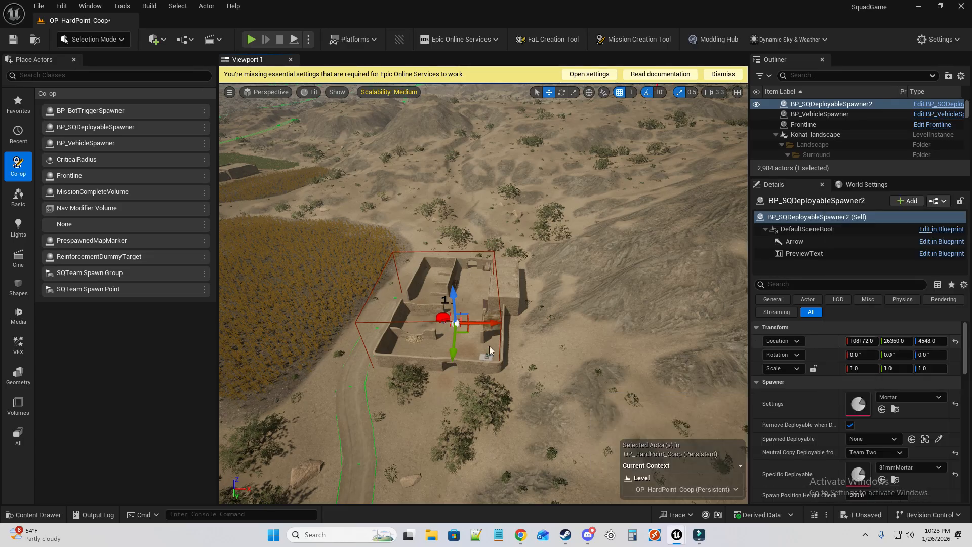
Locate the Mortar settings asset in its Spawners/Deployable folder, look through the plugin content folders, and return to the compound.
{"action": "left_click", "coordinate": [894, 409]}
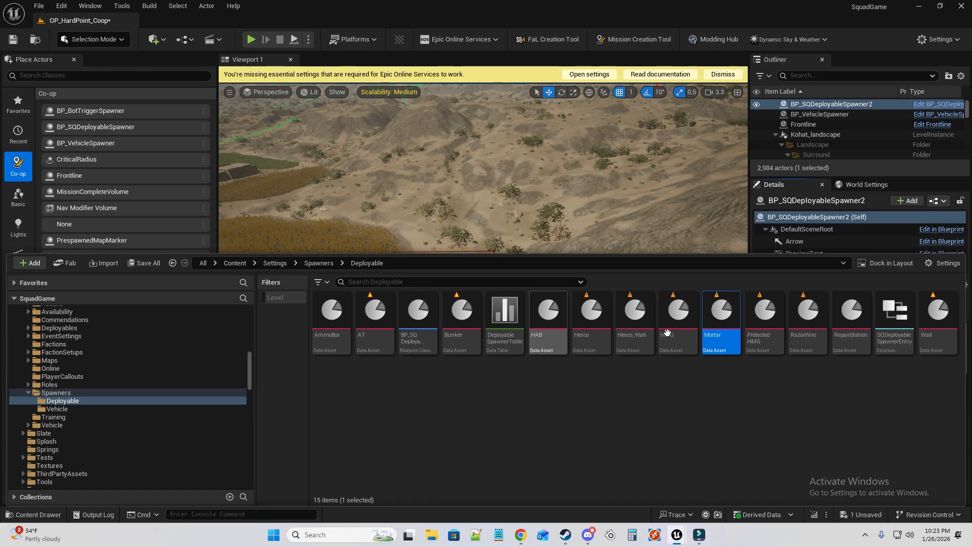
{"action": "mouse_move", "coordinate": [721, 316]}
{"action": "left_mouse_down"}
{"action": "mouse_move", "coordinate": [99, 372]}
{"action": "mouse_move", "coordinate": [98, 473]}
{"action": "mouse_move", "coordinate": [103, 452]}
{"action": "mouse_move", "coordinate": [86, 450]}
{"action": "mouse_move", "coordinate": [113, 415]}
{"action": "mouse_move", "coordinate": [724, 303]}
{"action": "left_mouse_up"}
{"action": "left_click", "coordinate": [773, 381]}
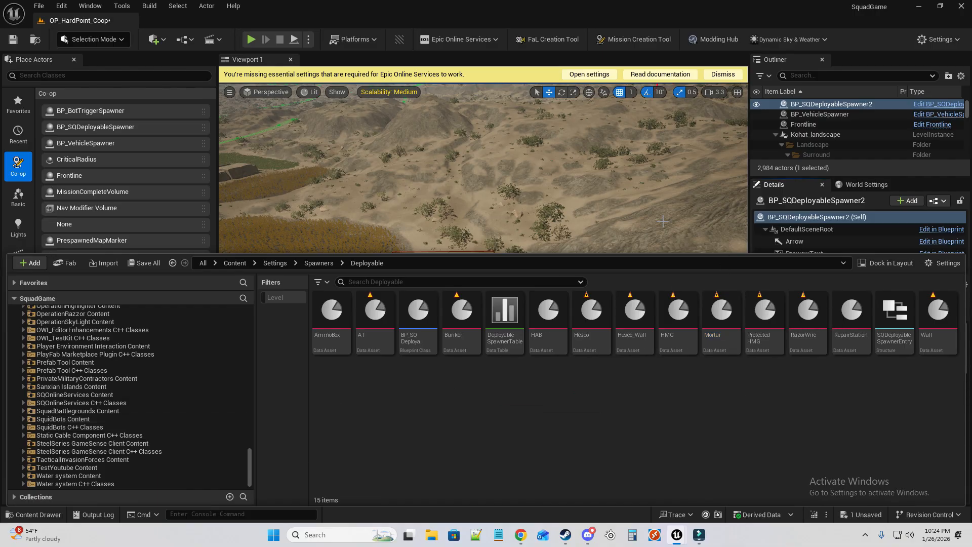
{"action": "left_click", "coordinate": [714, 222]}
{"action": "left_click", "coordinate": [442, 317]}
{"action": "right_click_drag", "start_coordinate": [443, 317], "coordinate": [450, 344]}
Check the remaining deployable spawner guidance in the Chrome guide, go back to its contents list, and return to the Unreal level.
{"action": "left_click", "coordinate": [514, 538]}
{"action": "scroll", "coordinate": [350, 324], "scroll_direction": "down", "scroll_amount": 5}
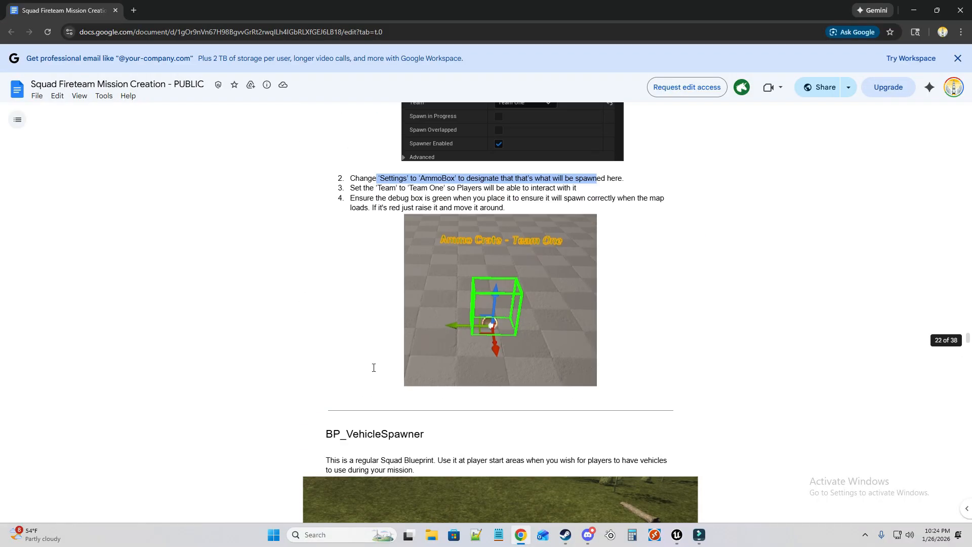
{"action": "left_click_drag", "start_coordinate": [964, 337], "coordinate": [965, 112]}
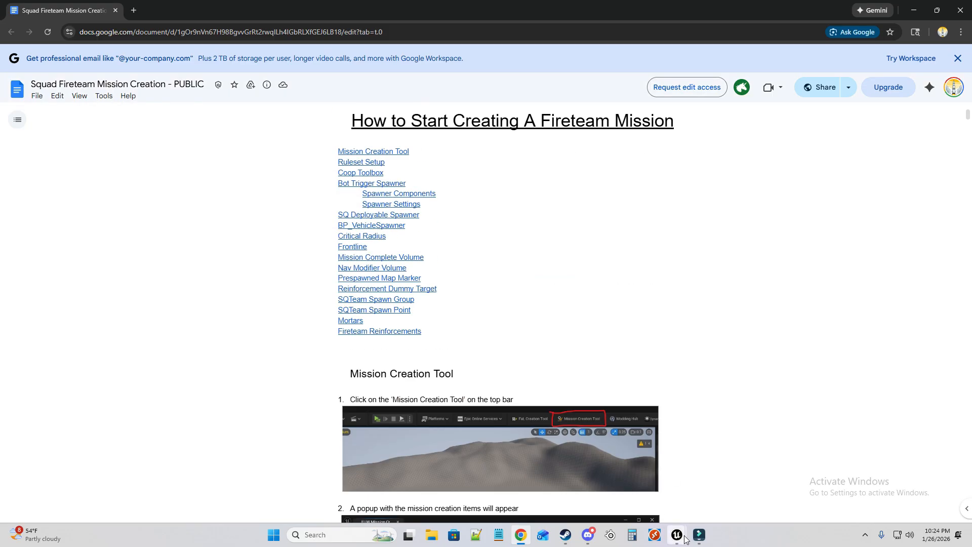
{"action": "mouse_move", "coordinate": [679, 536]}
{"action": "left_click", "coordinate": [554, 469]}
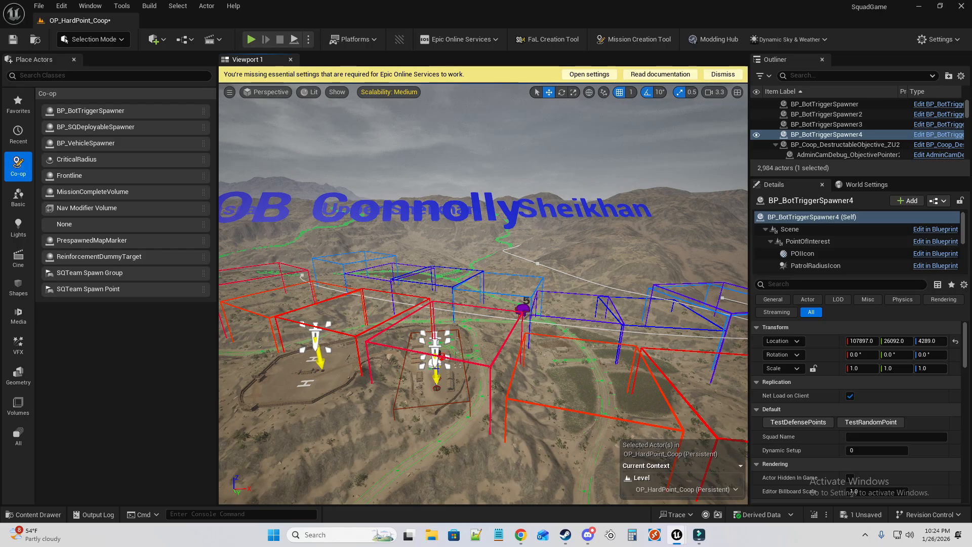
Select the ZU23_Destroyable mesh at the objective, inspect it, and check the guide's contents list again.
{"action": "left_click", "coordinate": [33, 514]}
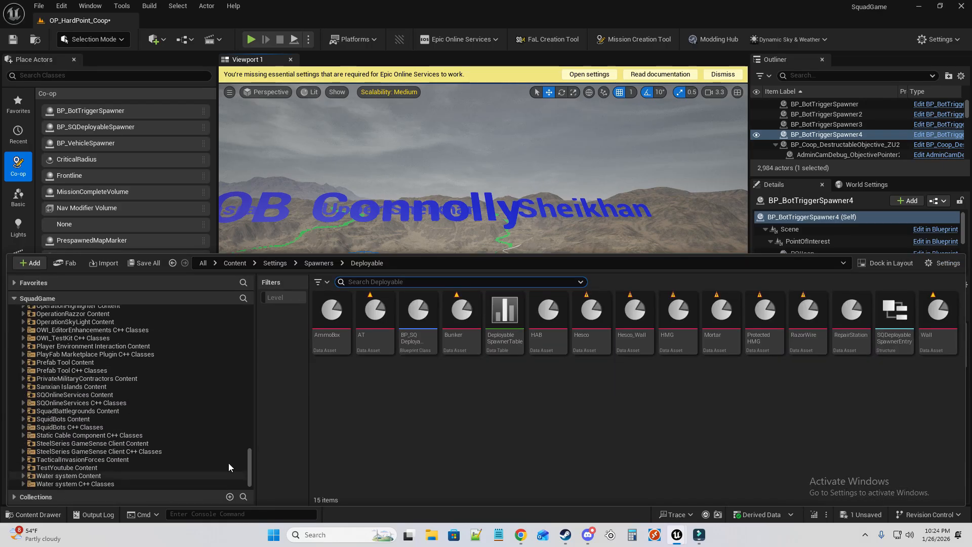
{"action": "left_click", "coordinate": [447, 332]}
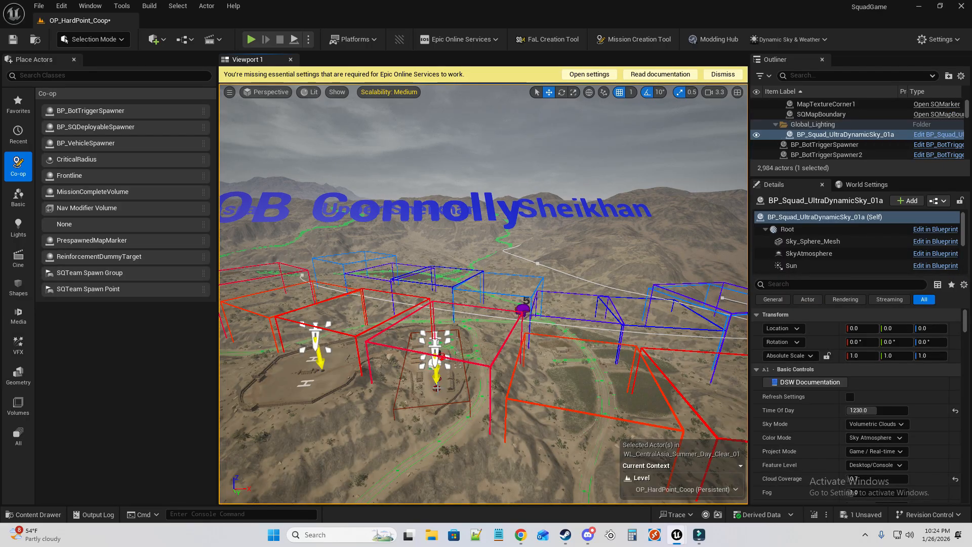
{"action": "left_click", "coordinate": [437, 387]}
{"action": "scroll", "coordinate": [834, 430], "scroll_direction": "down", "scroll_amount": 3}
{"action": "scroll", "coordinate": [799, 328], "scroll_direction": "up", "scroll_amount": 2}
{"action": "left_click", "coordinate": [520, 535]}
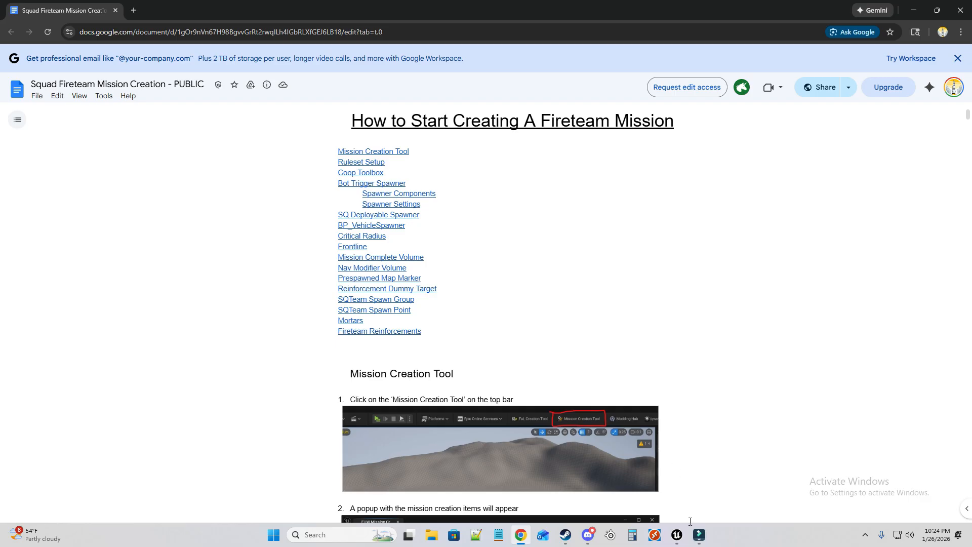
{"action": "mouse_move", "coordinate": [677, 535]}
{"action": "left_click", "coordinate": [595, 468]}
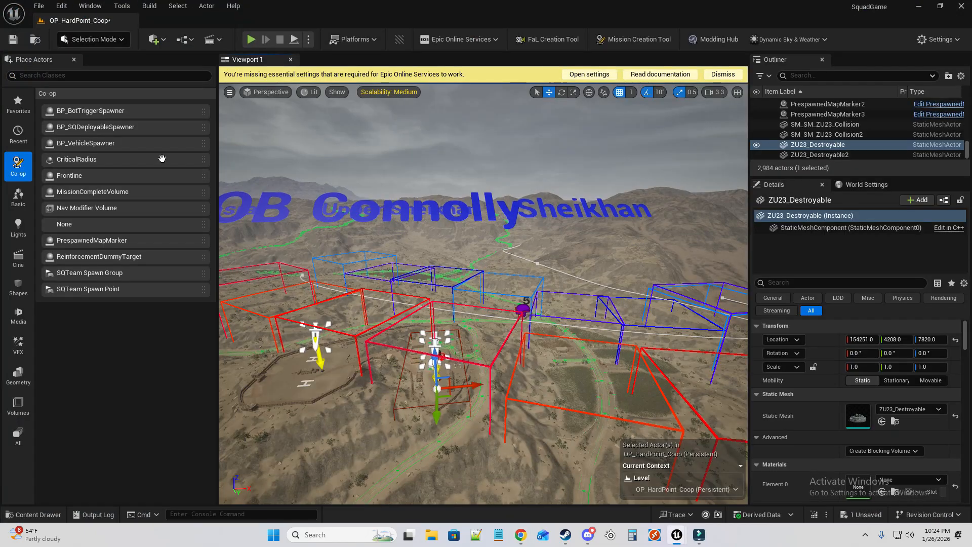
Open the CoopMissionRuleset_SearchDestroy_RandomizedCache_Extract blueprint from Content/Coop/Blueprints/Gamemode/MissionObjectives.
{"action": "left_click", "coordinate": [47, 514]}
{"action": "left_click", "coordinate": [237, 265]}
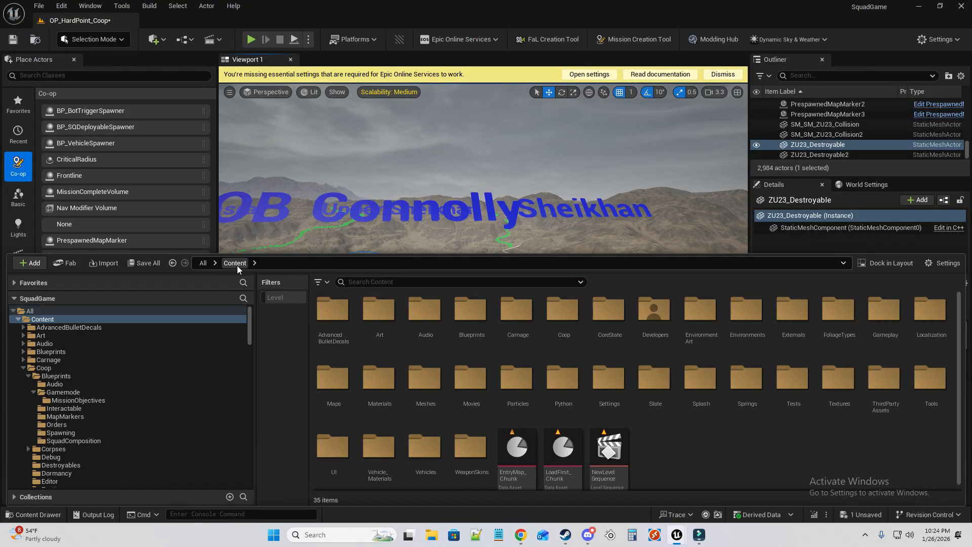
{"action": "double_click", "coordinate": [564, 316]}
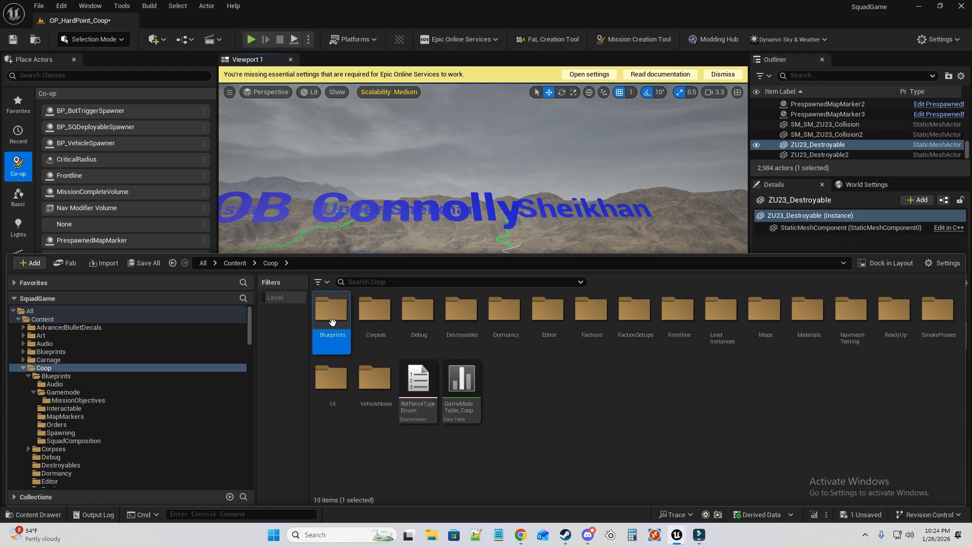
{"action": "double_click", "coordinate": [336, 322]}
{"action": "double_click", "coordinate": [379, 312]}
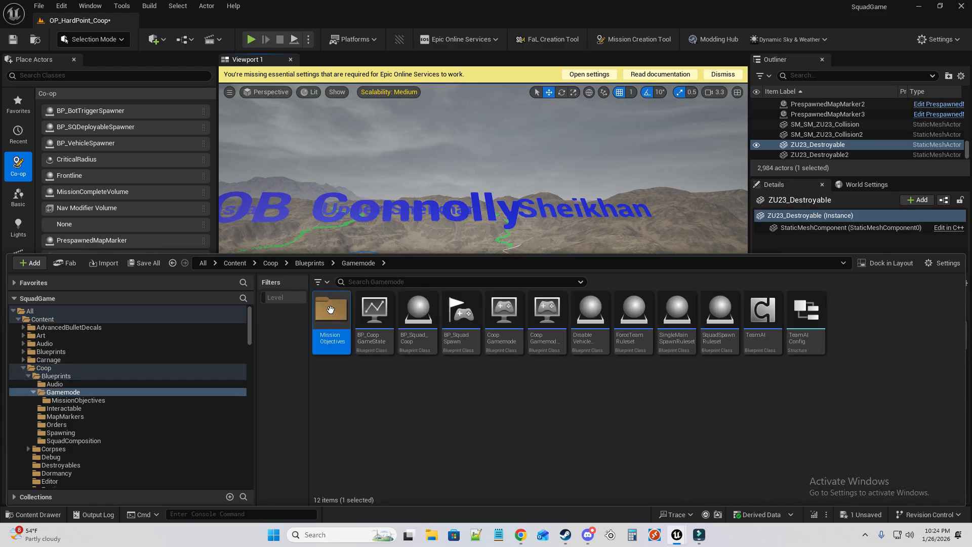
{"action": "double_click", "coordinate": [331, 309]}
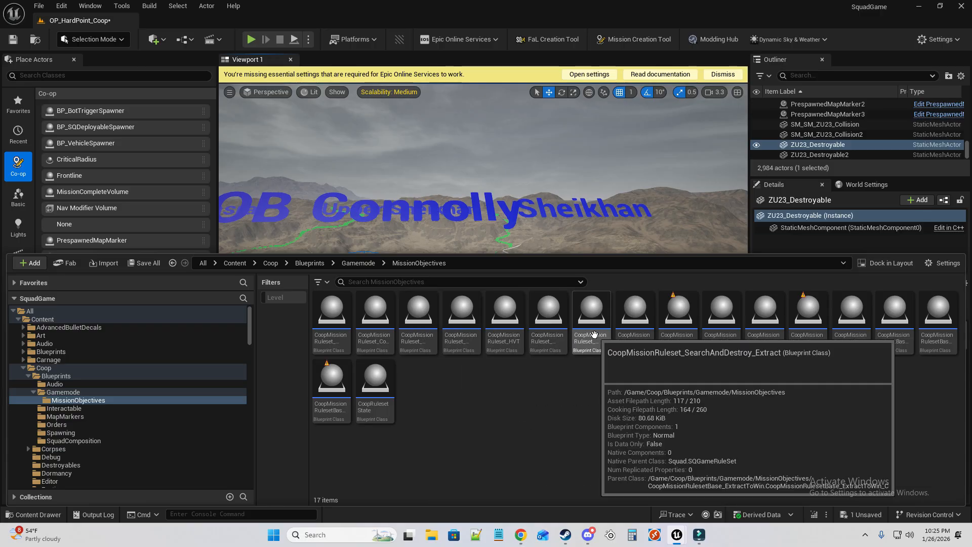
{"action": "double_click", "coordinate": [637, 324]}
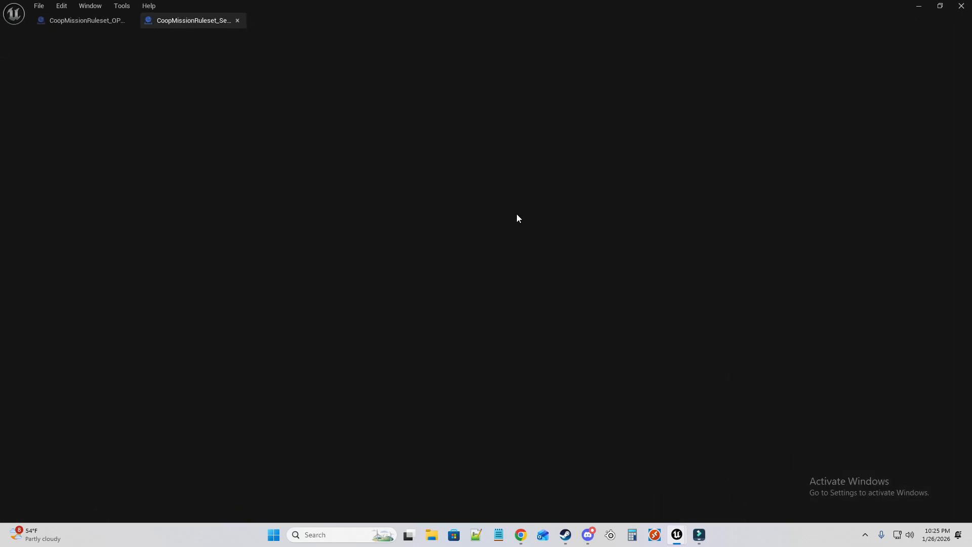
Copy the whole "Giving all kits C4 for this mission" comment group with its nodes from the source ruleset's event graph.
{"action": "scroll", "coordinate": [514, 235], "scroll_direction": "down", "scroll_amount": 4}
{"action": "scroll", "coordinate": [348, 297], "scroll_direction": "up", "scroll_amount": 4}
{"action": "right_click_drag", "start_coordinate": [340, 299], "coordinate": [301, 143]}
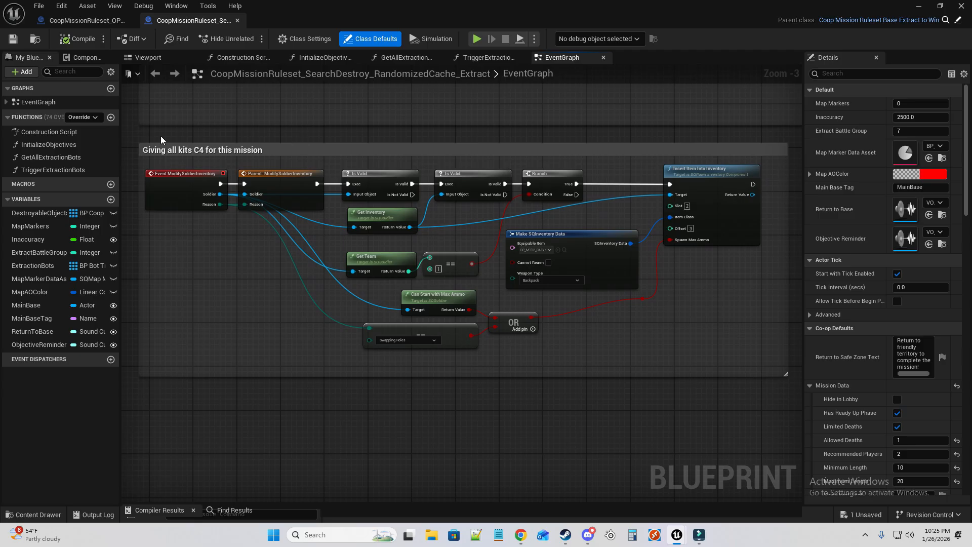
{"action": "left_click_drag", "start_coordinate": [135, 140], "coordinate": [724, 349]}
{"action": "left_click", "coordinate": [671, 151]}
{"action": "double_click", "coordinate": [638, 152]}
{"action": "scroll", "coordinate": [287, 149], "scroll_direction": "down", "scroll_amount": 3}
{"action": "left_click_drag", "start_coordinate": [208, 145], "coordinate": [476, 247]}
Paste the C4 inventory nodes into the CoopMissionRuleset_OP_HardPoint_Coop event graph and inspect the parent ModifySoldierInventory call.
{"action": "left_click", "coordinate": [100, 19]}
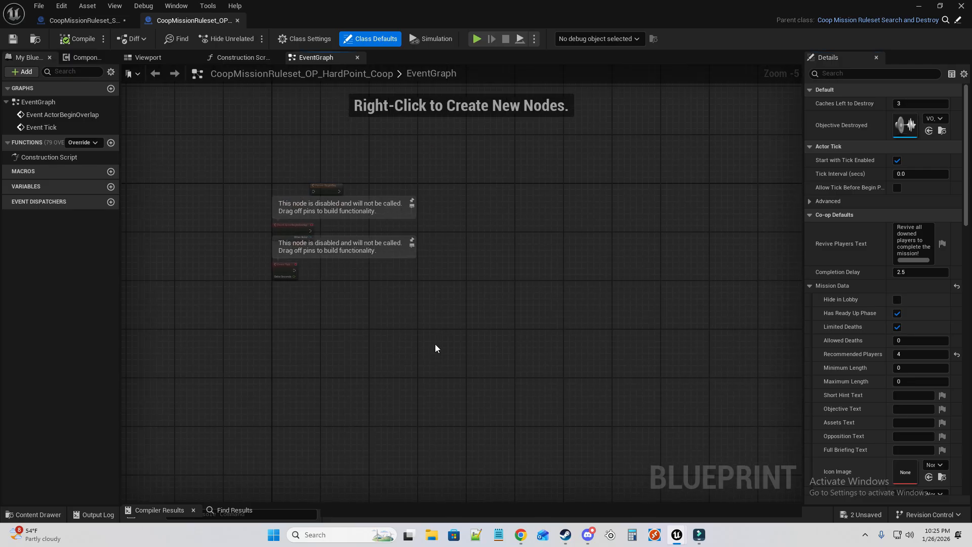
{"action": "key", "text": "ctrl+v"}
{"action": "scroll", "coordinate": [435, 342], "scroll_direction": "up", "scroll_amount": 4}
{"action": "scroll", "coordinate": [431, 171], "scroll_direction": "down", "scroll_amount": 1}
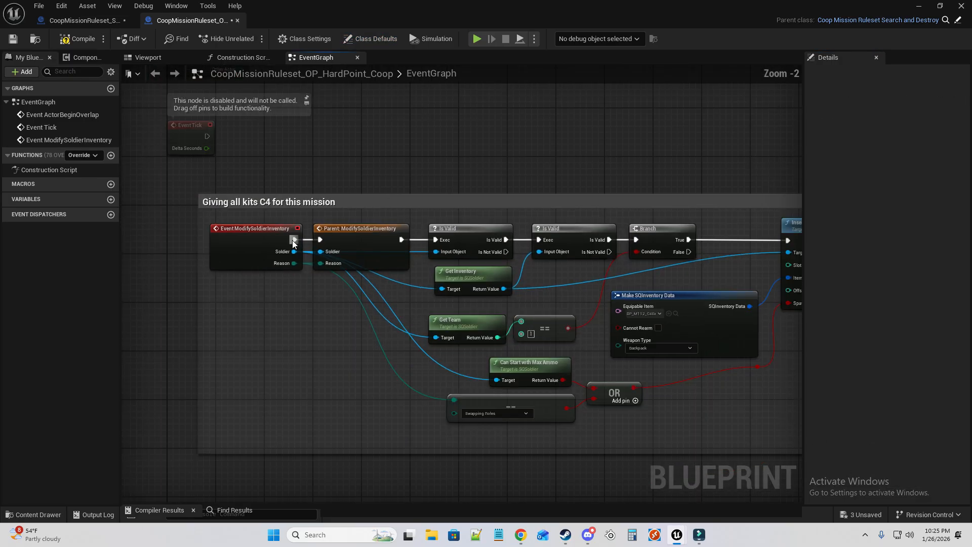
{"action": "left_click", "coordinate": [346, 237]}
Examine the source ruleset's event graph, from its BeginPlay logic to the C4 group, and compare it with the HardPoint ruleset's graph.
{"action": "left_click", "coordinate": [84, 20]}
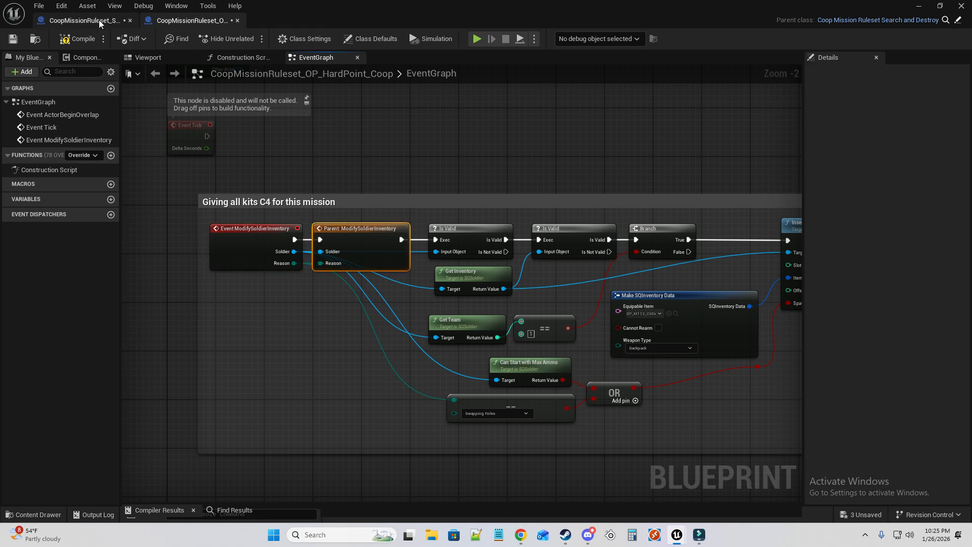
{"action": "scroll", "coordinate": [400, 298], "scroll_direction": "up", "scroll_amount": 4}
{"action": "right_click_drag", "start_coordinate": [470, 174], "coordinate": [486, 270]}
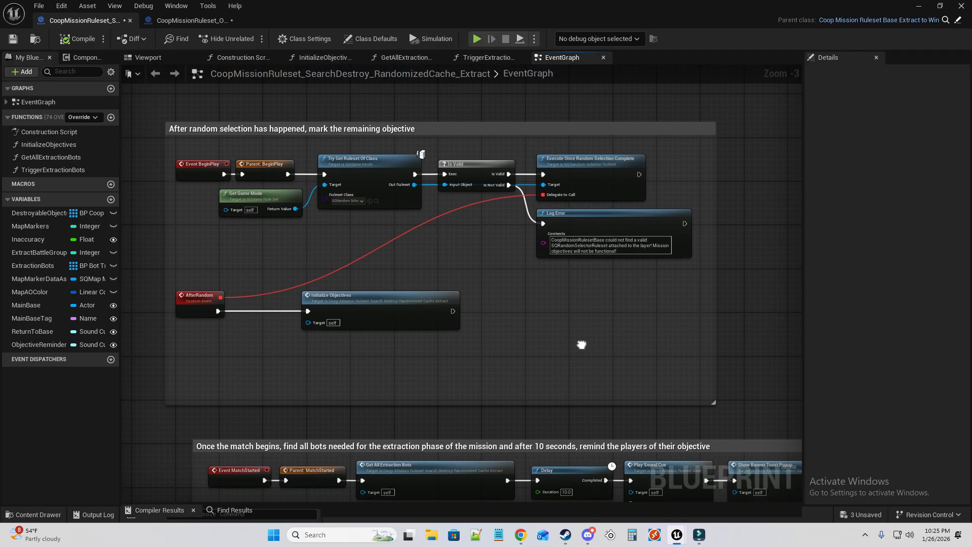
{"action": "right_click_drag", "start_coordinate": [581, 348], "coordinate": [576, 198]}
{"action": "right_click_drag", "start_coordinate": [479, 315], "coordinate": [571, 32]}
{"action": "mouse_move", "coordinate": [465, 298]}
{"action": "right_mouse_down"}
{"action": "mouse_move", "coordinate": [434, 130]}
{"action": "mouse_move", "coordinate": [304, 135]}
{"action": "mouse_move", "coordinate": [216, 324]}
{"action": "right_mouse_up"}
{"action": "scroll", "coordinate": [614, 307], "scroll_direction": "down", "scroll_amount": 1}
{"action": "right_click_drag", "start_coordinate": [614, 308], "coordinate": [410, 282]}
{"action": "scroll", "coordinate": [410, 282], "scroll_direction": "up", "scroll_amount": 2}
{"action": "scroll", "coordinate": [273, 205], "scroll_direction": "down", "scroll_amount": 1}
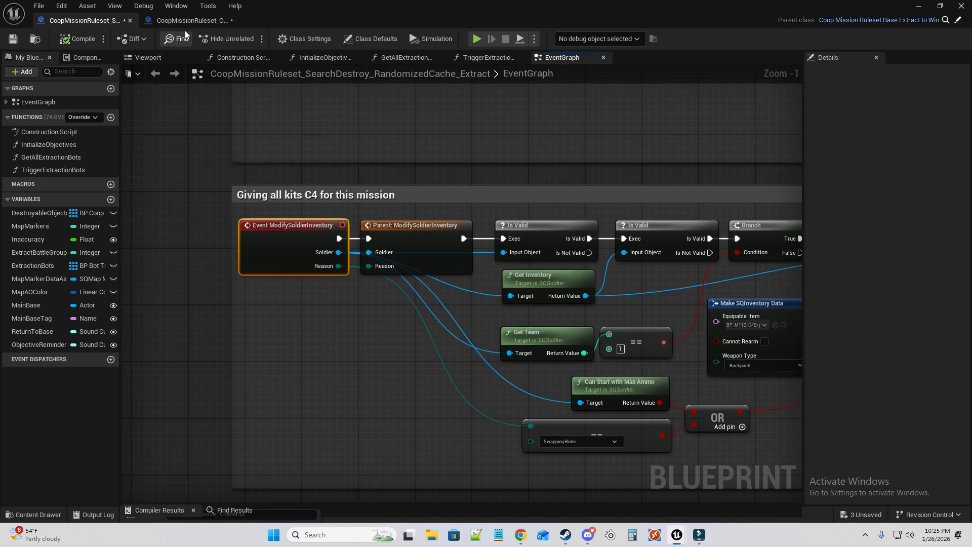
{"action": "left_click", "coordinate": [185, 21]}
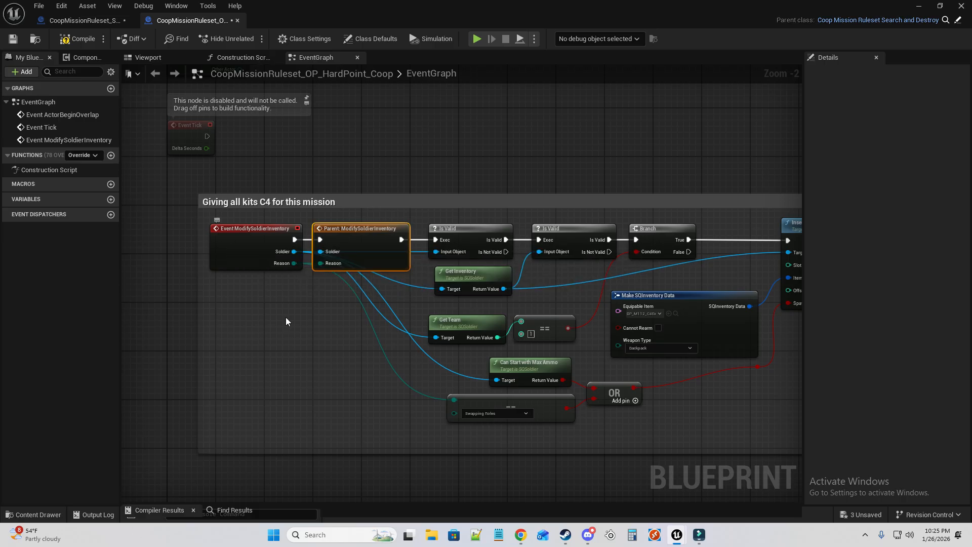
Review the class defaults of the HardPoint ruleset and compare them with the source SearchDestroy_RandomizedCache_Extract ruleset's defaults.
{"action": "right_click_drag", "start_coordinate": [311, 330], "coordinate": [264, 304]}
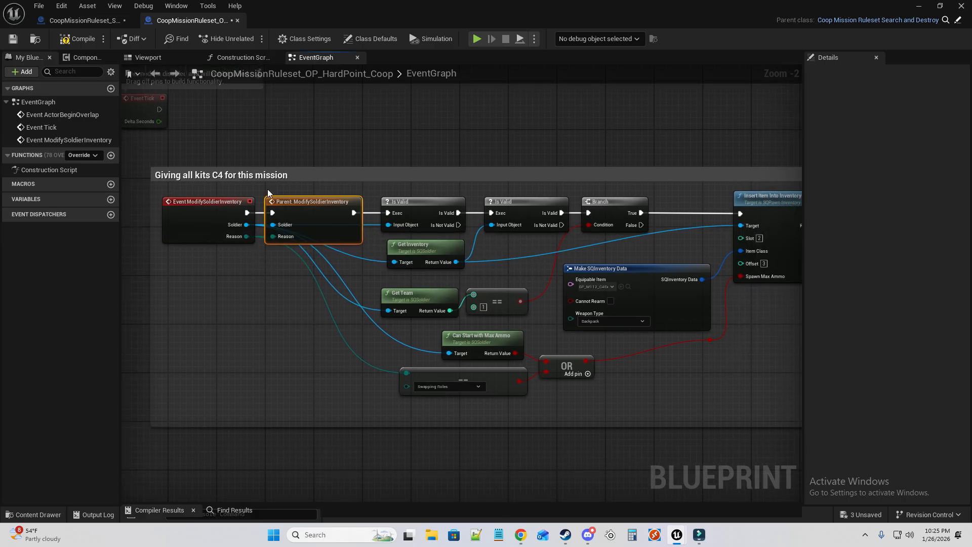
{"action": "left_click", "coordinate": [381, 39]}
{"action": "left_click_drag", "start_coordinate": [805, 220], "coordinate": [636, 220]}
{"action": "mouse_move", "coordinate": [965, 157]}
{"action": "left_mouse_down"}
{"action": "mouse_move", "coordinate": [966, 359]}
{"action": "mouse_move", "coordinate": [965, 164]}
{"action": "left_mouse_up"}
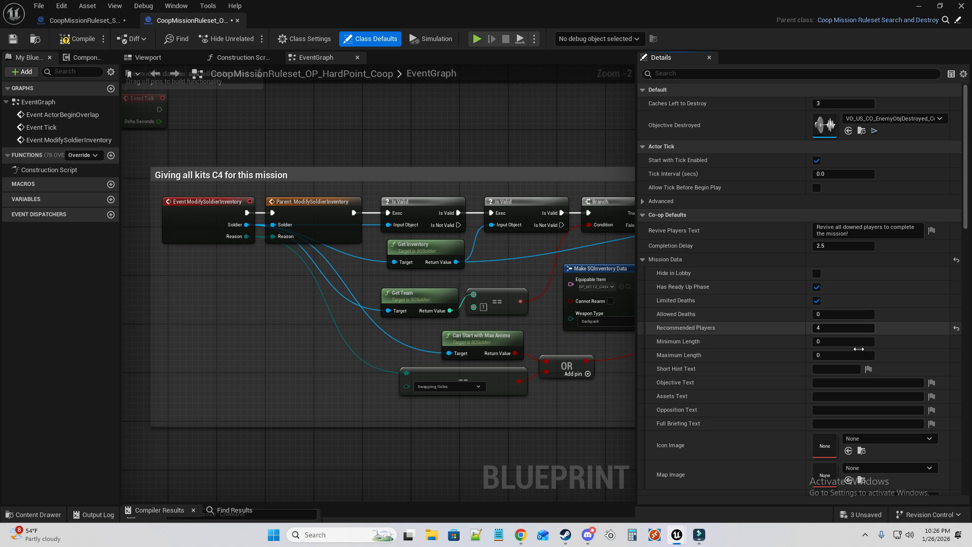
{"action": "left_click_drag", "start_coordinate": [635, 266], "coordinate": [845, 266]}
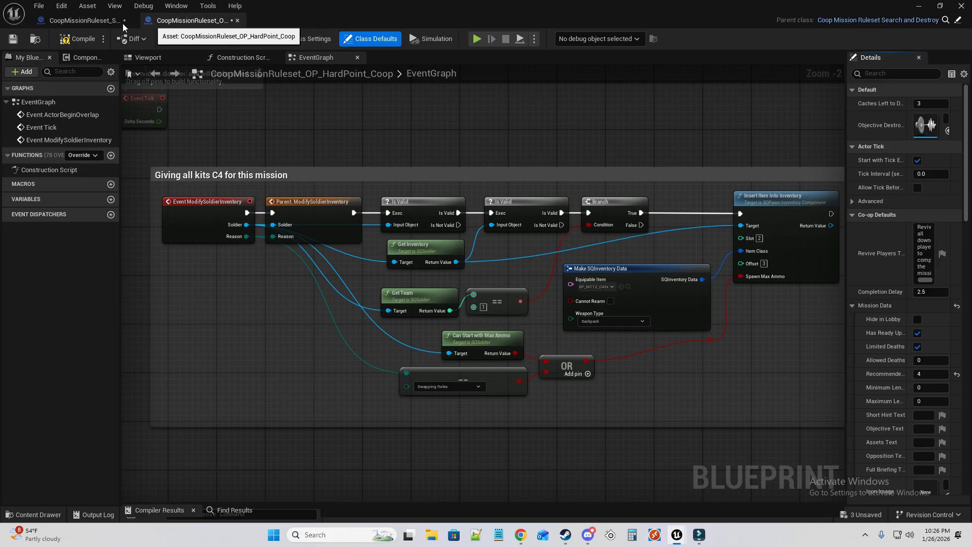
{"action": "left_click", "coordinate": [98, 23]}
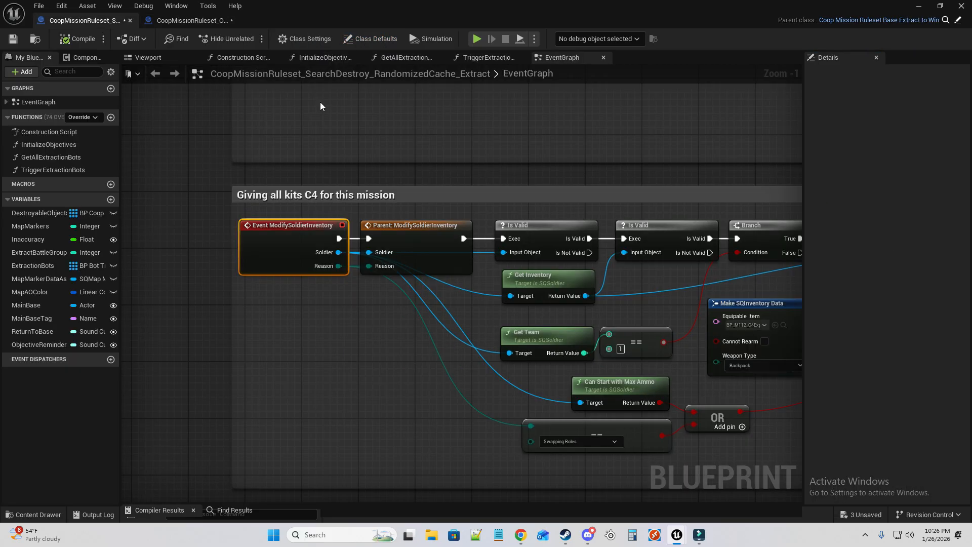
{"action": "left_click", "coordinate": [371, 38]}
{"action": "left_click_drag", "start_coordinate": [804, 185], "coordinate": [565, 243]}
{"action": "scroll", "coordinate": [758, 365], "scroll_direction": "up", "scroll_amount": 5}
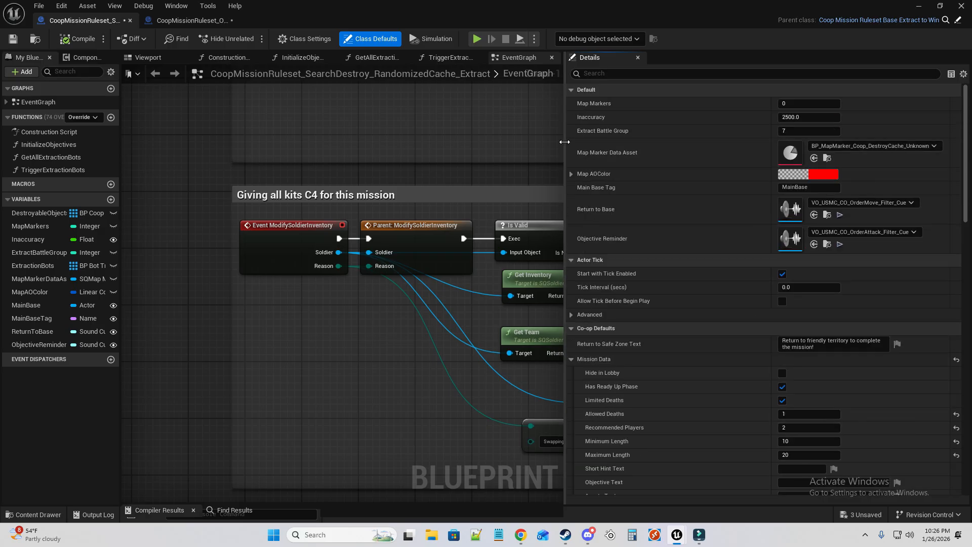
{"action": "left_click_drag", "start_coordinate": [564, 142], "coordinate": [922, 146]}
{"action": "scroll", "coordinate": [371, 156], "scroll_direction": "down", "scroll_amount": 2}
{"action": "left_click", "coordinate": [183, 20]}
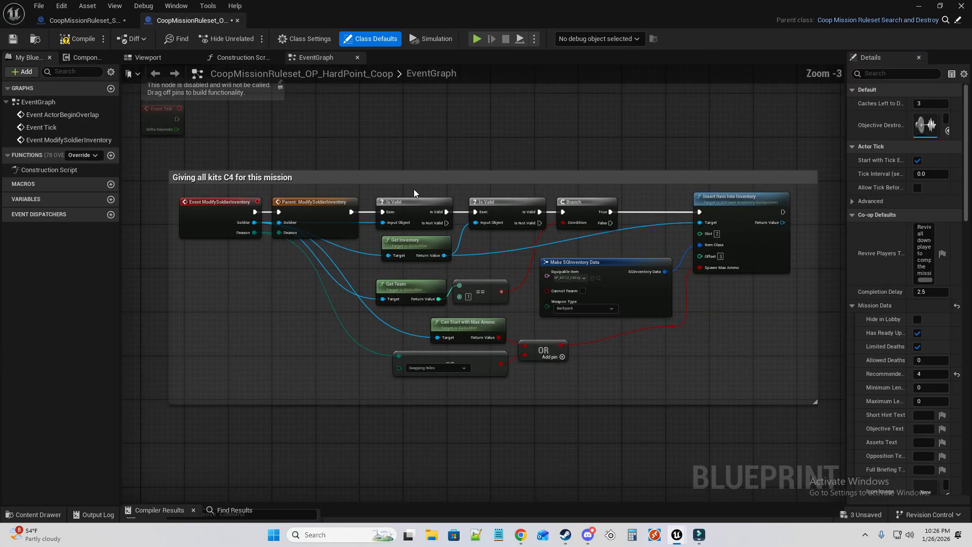
Examine the C4 group's execution chain, from the parent ModifySoldierInventory call through the Is Valid and Branch nodes to Insert Item Into Inventory.
{"action": "left_click", "coordinate": [317, 202]}
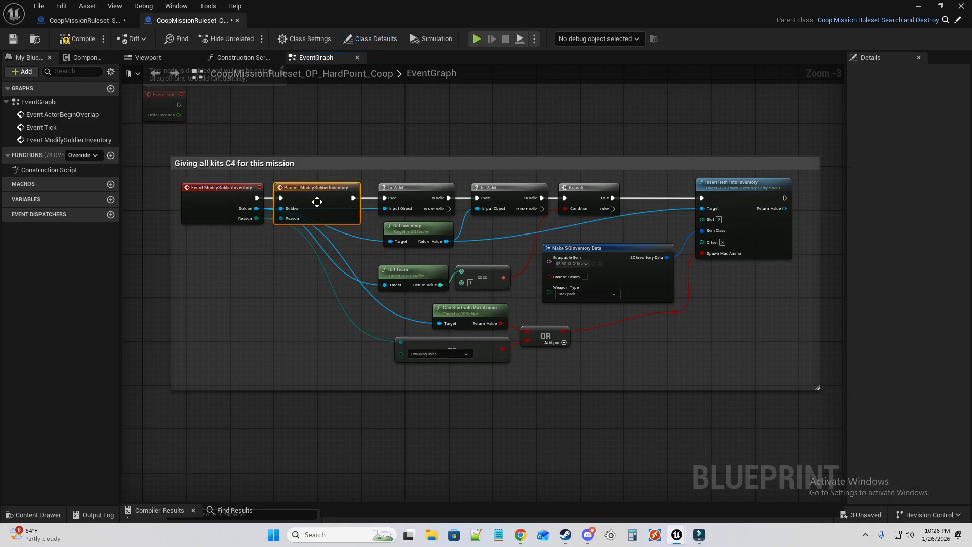
{"action": "left_click", "coordinate": [425, 184]}
{"action": "scroll", "coordinate": [367, 195], "scroll_direction": "up", "scroll_amount": 3}
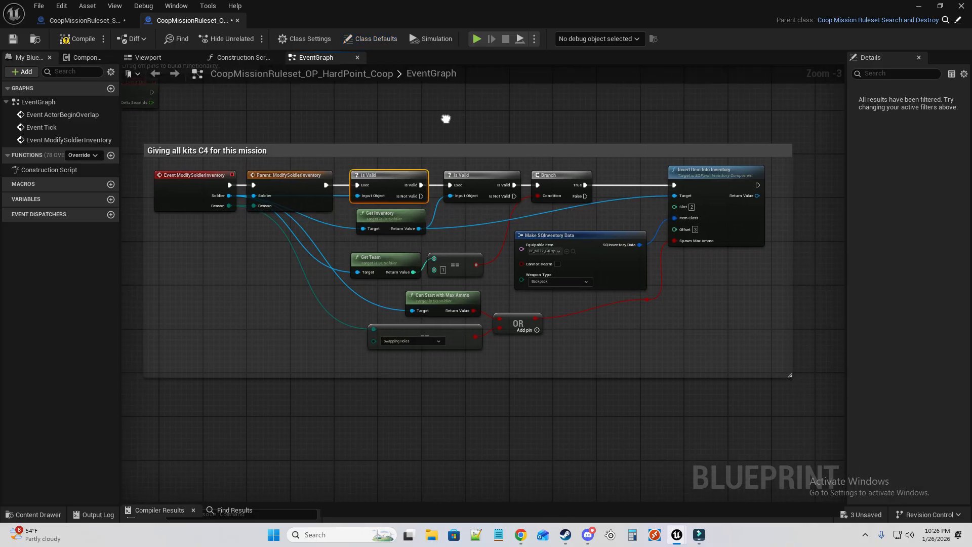
{"action": "scroll", "coordinate": [338, 247], "scroll_direction": "down", "scroll_amount": 1}
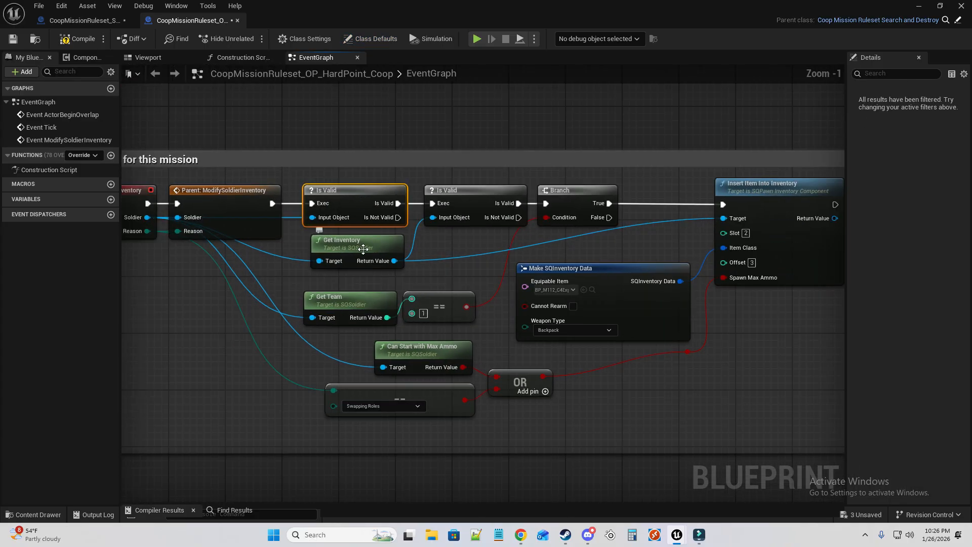
{"action": "left_click", "coordinate": [468, 209]}
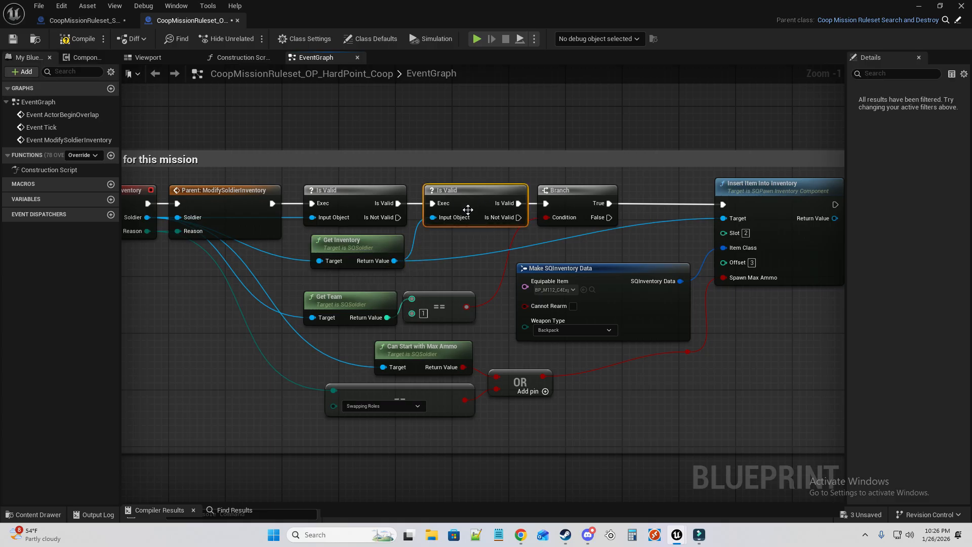
{"action": "left_click", "coordinate": [388, 311]}
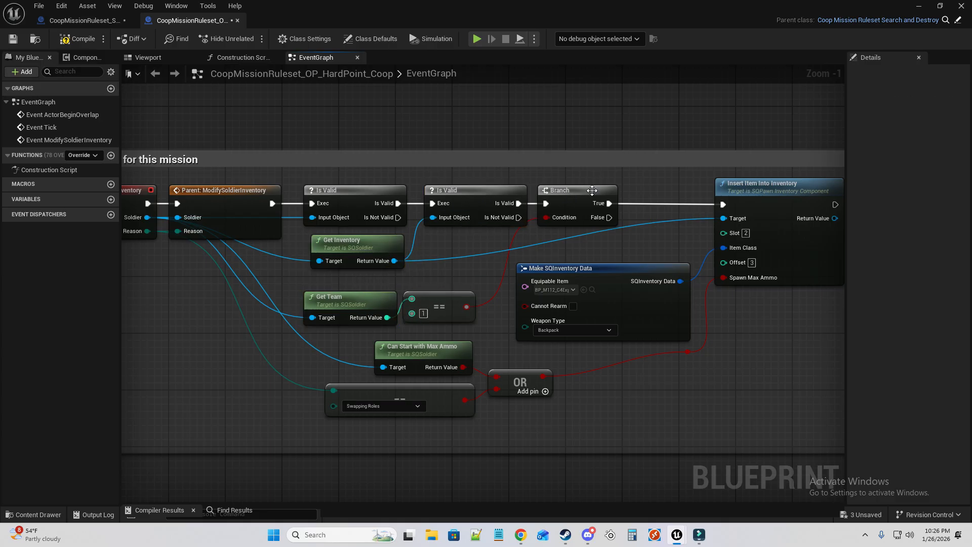
{"action": "right_click_drag", "start_coordinate": [578, 191], "coordinate": [455, 184]}
{"action": "left_click", "coordinate": [652, 183]}
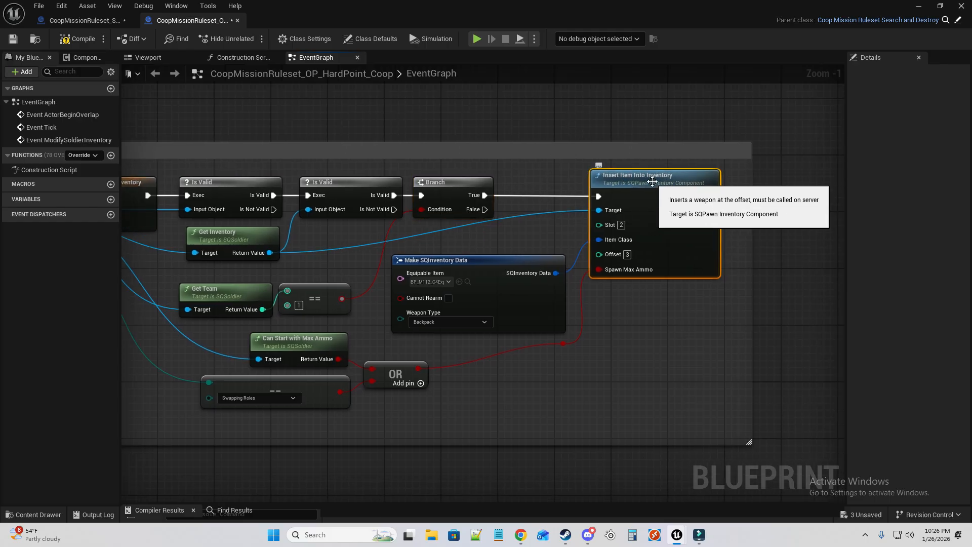
Examine the C4 group's supporting nodes: Get Inventory, Get Team, the team comparison, Can Start with Max Ammo and the Swapping Roles check.
{"action": "right_click_drag", "start_coordinate": [269, 298], "coordinate": [414, 277]}
{"action": "left_click", "coordinate": [414, 277]}
{"action": "left_click", "coordinate": [372, 226]}
{"action": "left_click", "coordinate": [362, 273]}
{"action": "left_click", "coordinate": [418, 283]}
{"action": "left_click", "coordinate": [403, 325]}
{"action": "left_click", "coordinate": [442, 366]}
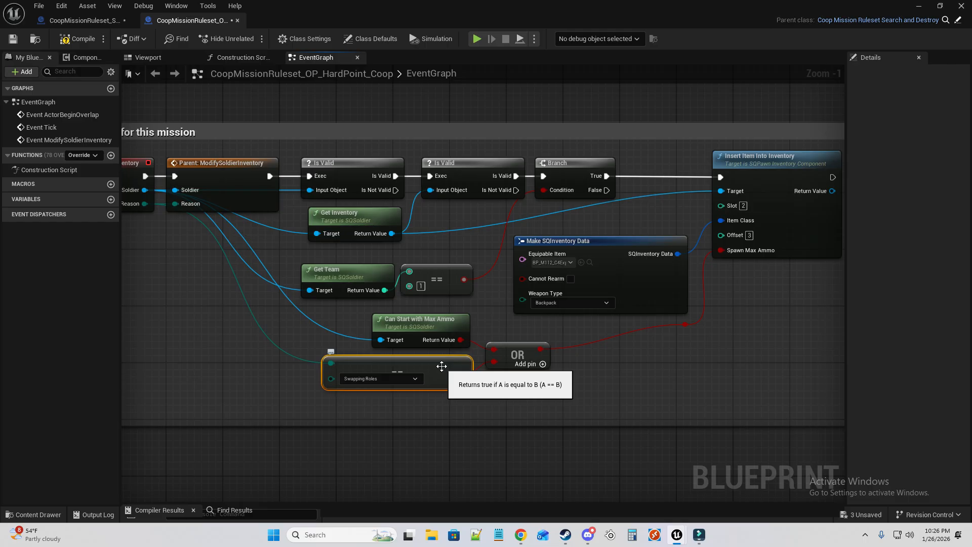
{"action": "left_click", "coordinate": [680, 338]}
{"action": "right_click_drag", "start_coordinate": [681, 338], "coordinate": [556, 348]}
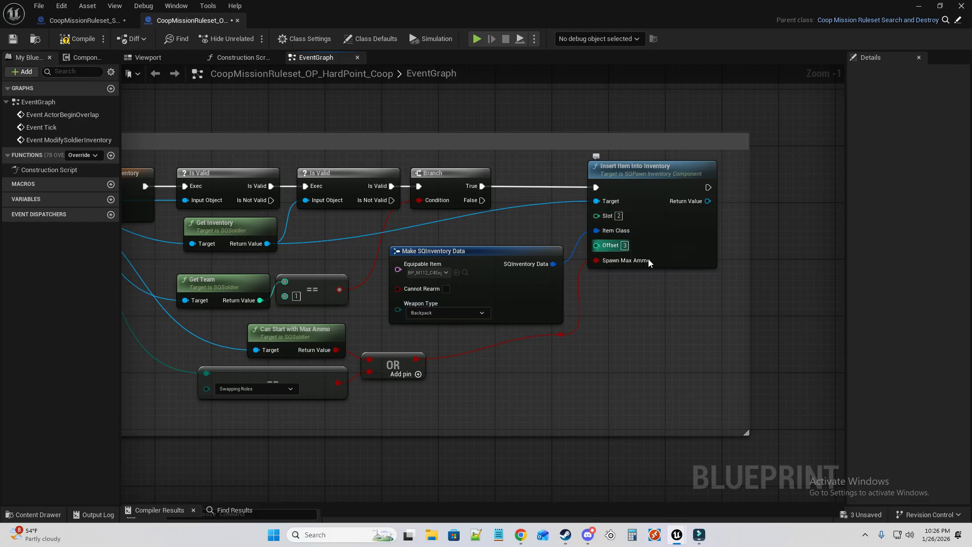
Search the actions that can follow Insert Item Into Inventory for "remove" and "inventor" functions.
{"action": "right_click_drag", "start_coordinate": [605, 249], "coordinate": [356, 302]}
{"action": "right_click_drag", "start_coordinate": [377, 228], "coordinate": [466, 271]}
{"action": "left_click_drag", "start_coordinate": [353, 258], "coordinate": [450, 271]}
{"action": "type", "text": "remove"}
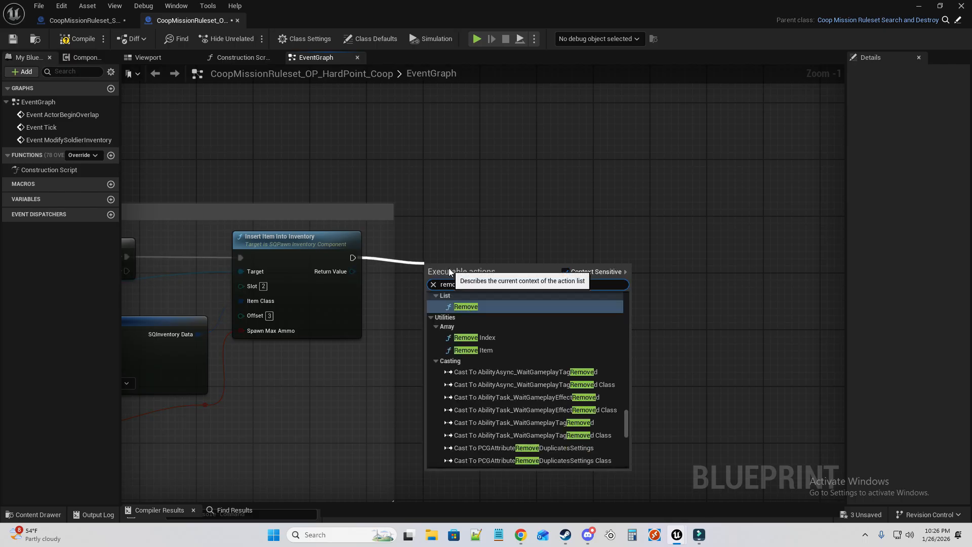
{"action": "left_click_drag", "start_coordinate": [628, 412], "coordinate": [626, 287]}
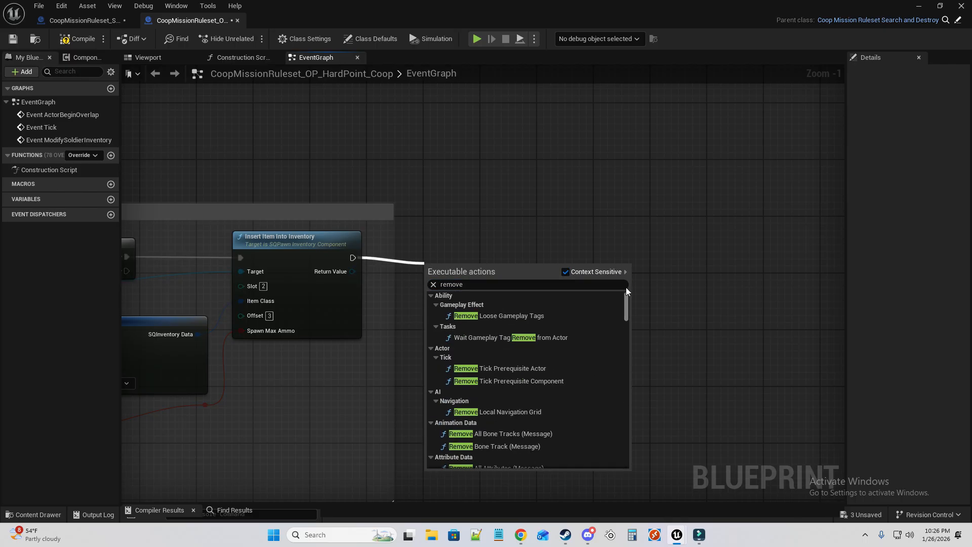
{"action": "scroll", "coordinate": [563, 362], "scroll_direction": "down", "scroll_amount": 8}
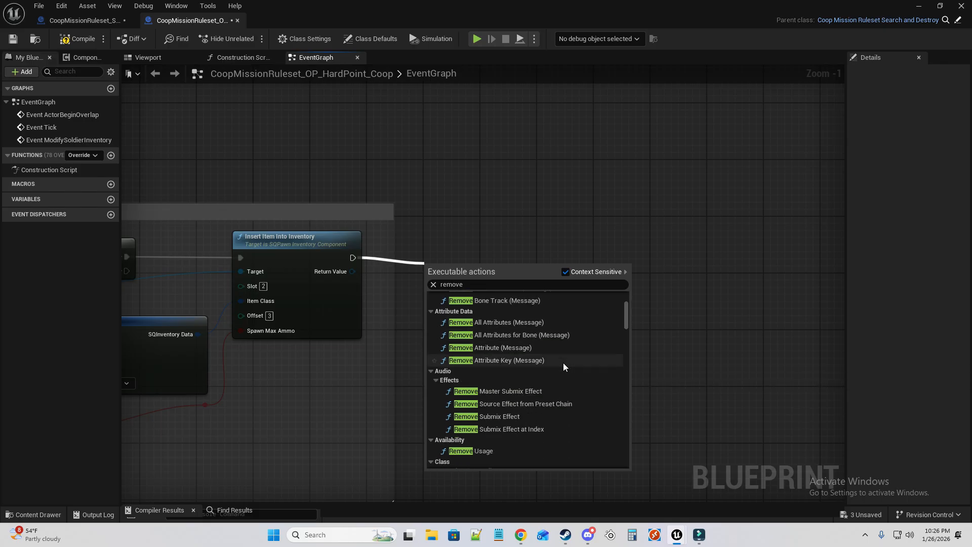
{"action": "scroll", "coordinate": [563, 362], "scroll_direction": "down", "scroll_amount": 10}
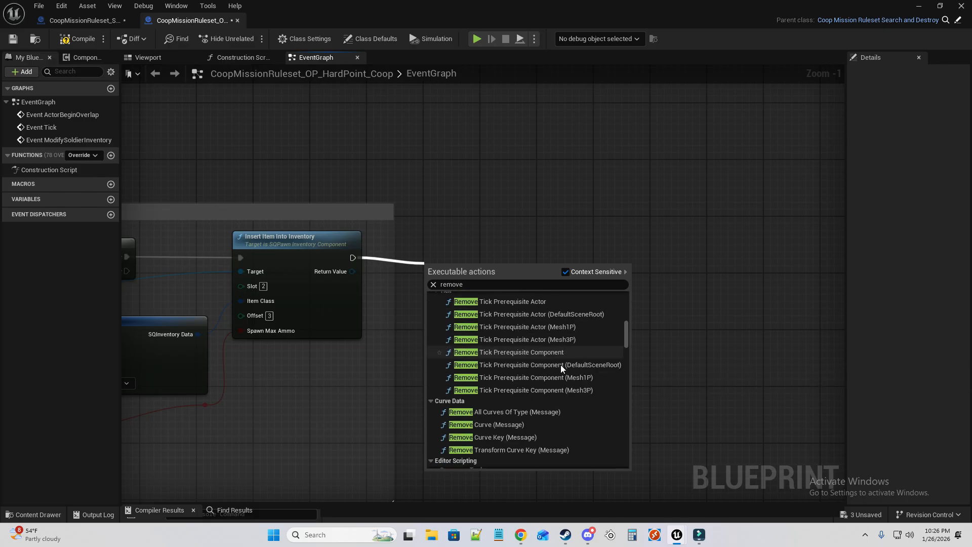
{"action": "left_click", "coordinate": [504, 286]}
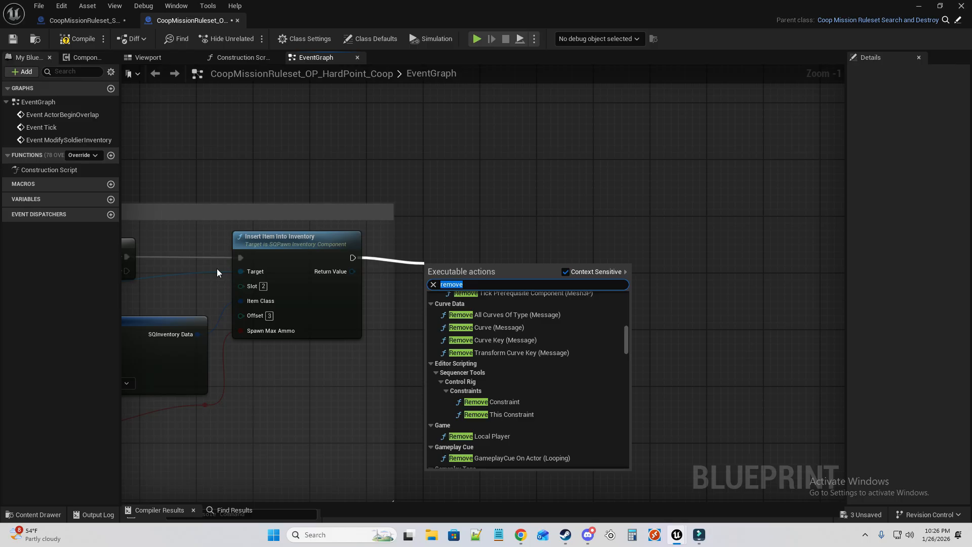
{"action": "type", "text": "inventor"}
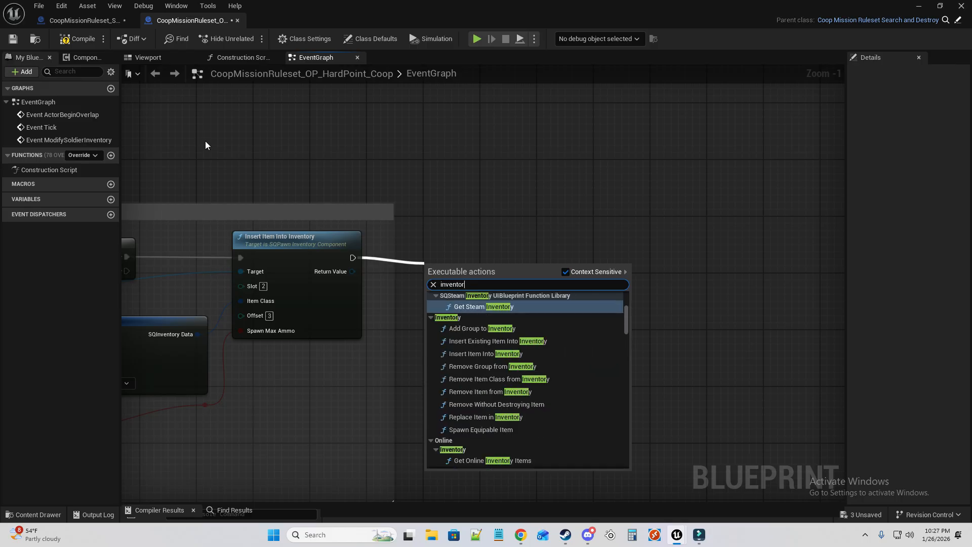
Look up the inventory functions available from Get Inventory's return value, including Remove Item Class from Inventory, without adding a node.
{"action": "right_click_drag", "start_coordinate": [246, 228], "coordinate": [521, 196]}
{"action": "right_click_drag", "start_coordinate": [178, 270], "coordinate": [208, 267]}
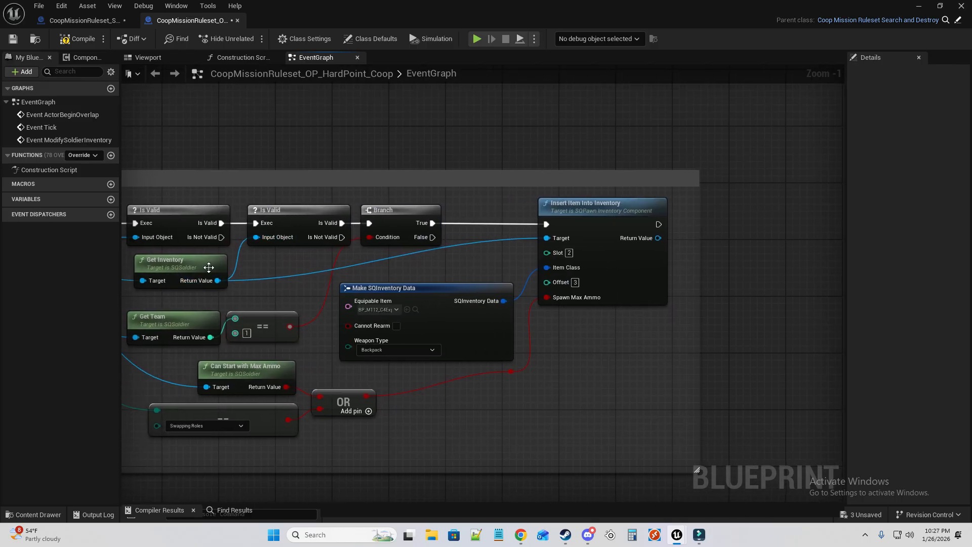
{"action": "left_click_drag", "start_coordinate": [217, 280], "coordinate": [731, 260]}
{"action": "type", "text": "invento"}
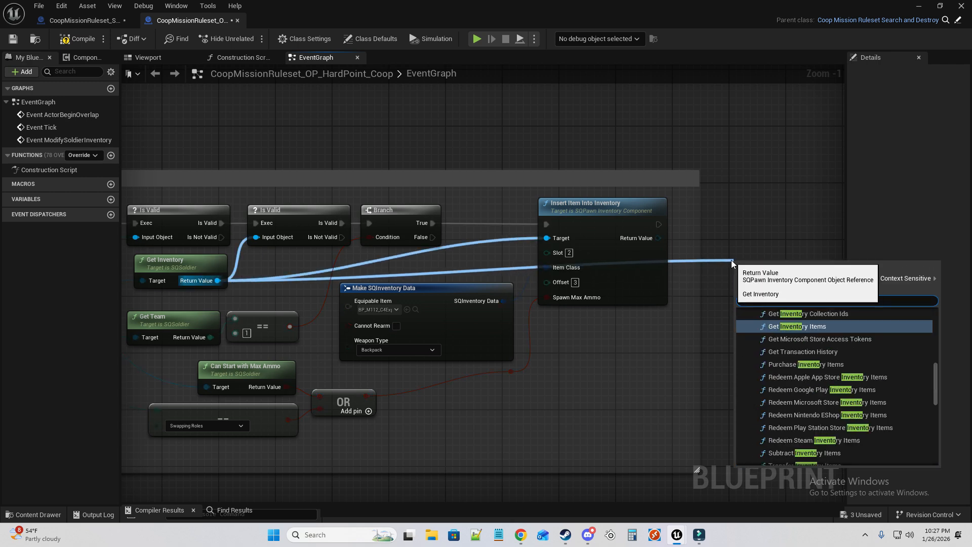
{"action": "scroll", "coordinate": [937, 371], "scroll_direction": "up", "scroll_amount": 5}
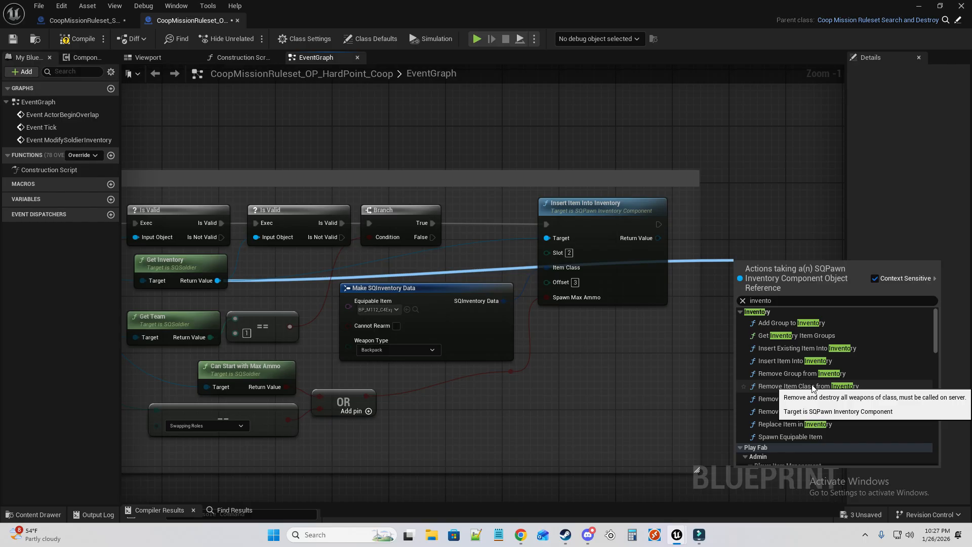
{"action": "left_click", "coordinate": [757, 163]}
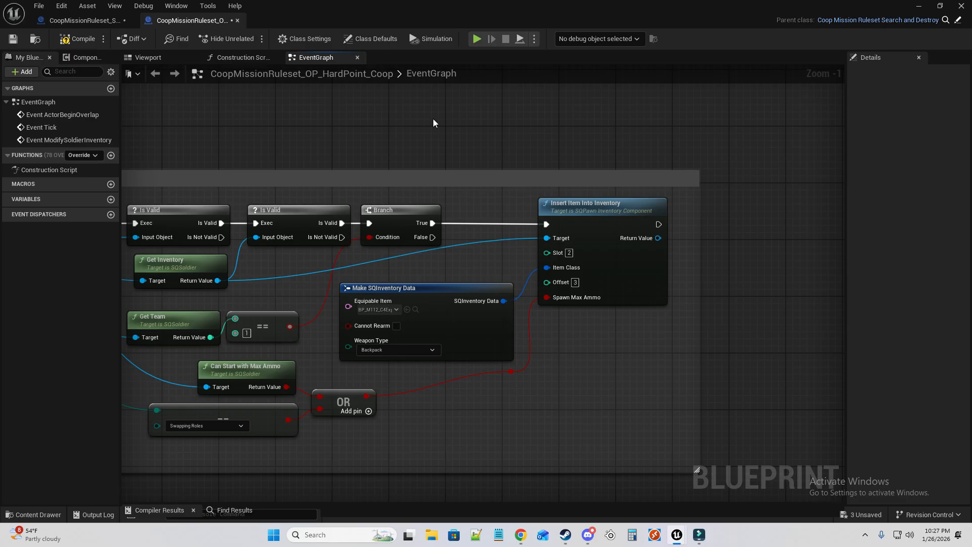
Save the source ruleset and the CoopMissionRuleset_OP_HardPoint_Coop blueprint, and close both to return to the level.
{"action": "left_click", "coordinate": [43, 510]}
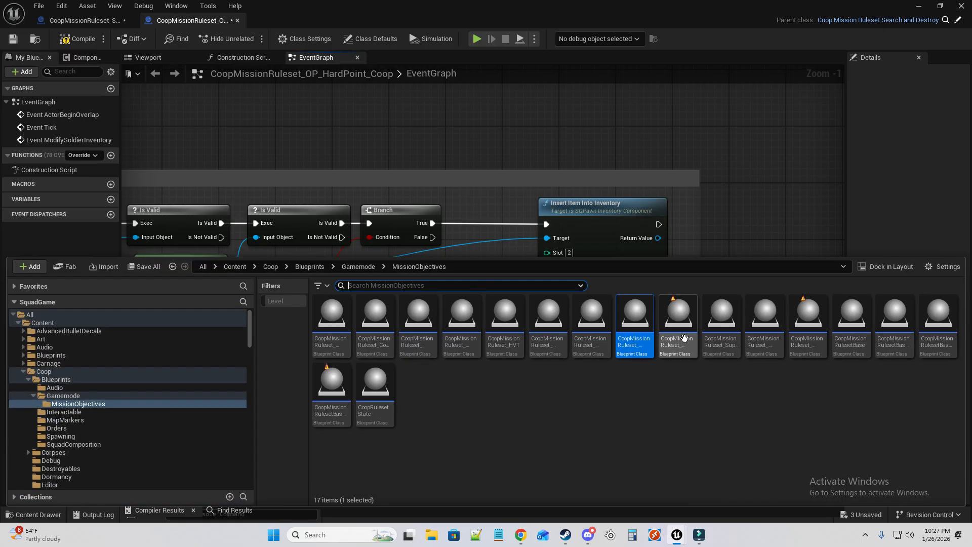
{"action": "left_click", "coordinate": [85, 20]}
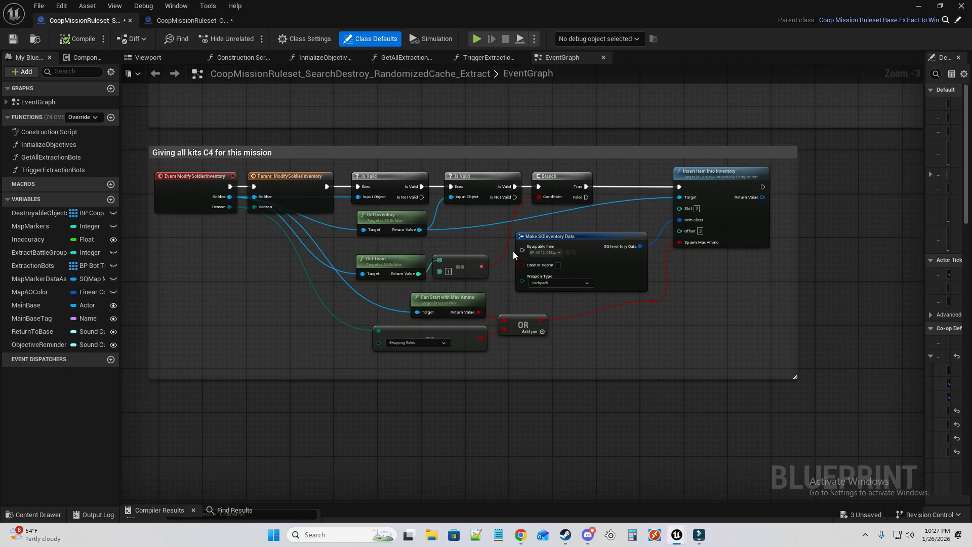
{"action": "scroll", "coordinate": [299, 162], "scroll_direction": "down", "scroll_amount": 3}
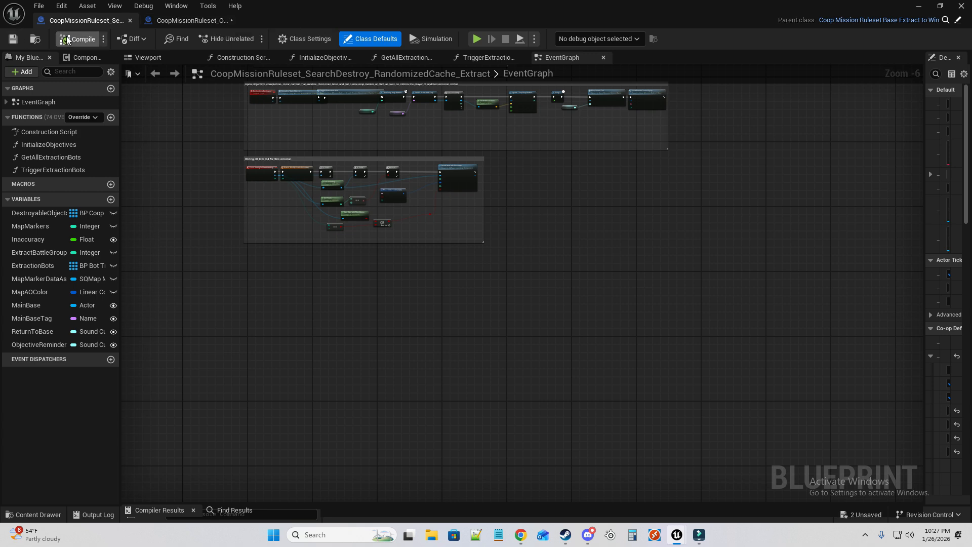
{"action": "left_click", "coordinate": [130, 20]}
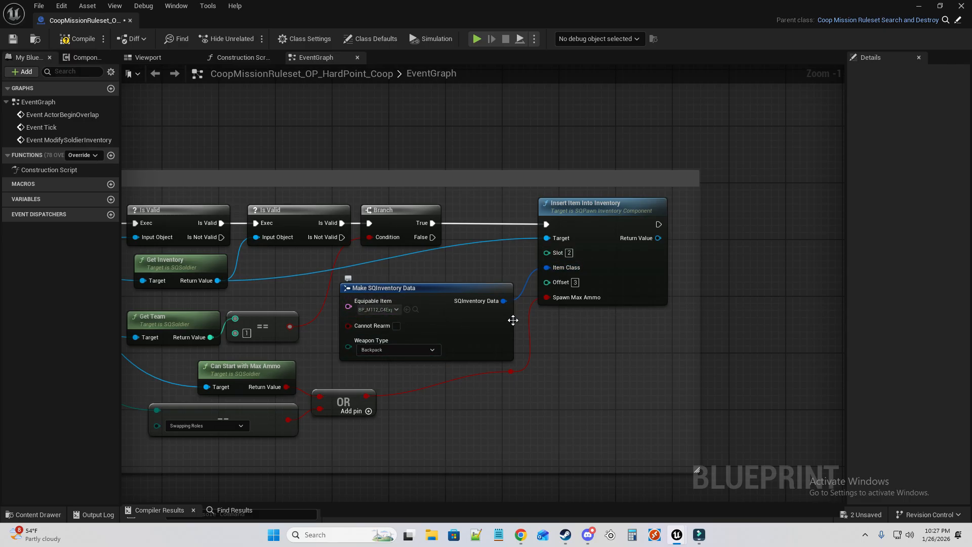
{"action": "mouse_move", "coordinate": [441, 401]}
{"action": "right_mouse_down"}
{"action": "mouse_move", "coordinate": [515, 386]}
{"action": "mouse_move", "coordinate": [457, 396]}
{"action": "right_mouse_up"}
{"action": "left_click", "coordinate": [363, 359]}
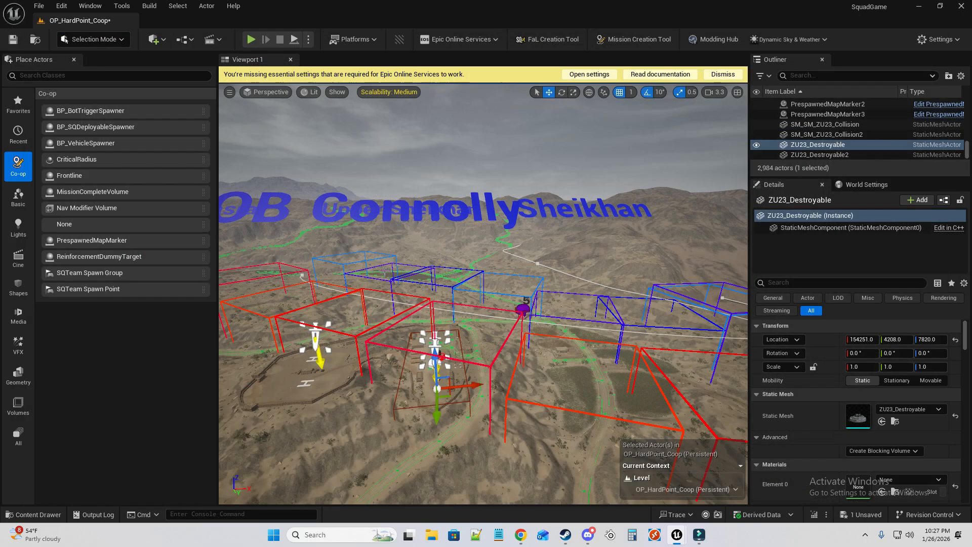
{"action": "left_click", "coordinate": [961, 5]}
Duplicate the vehicle spawner near the base tent and move the copy along Y to -140944.
{"action": "right_click_drag", "start_coordinate": [483, 293], "coordinate": [694, 304]}
{"action": "key", "text": "s"}
{"action": "right_click_drag", "start_coordinate": [484, 294], "coordinate": [424, 233]}
{"action": "left_click", "coordinate": [424, 234]}
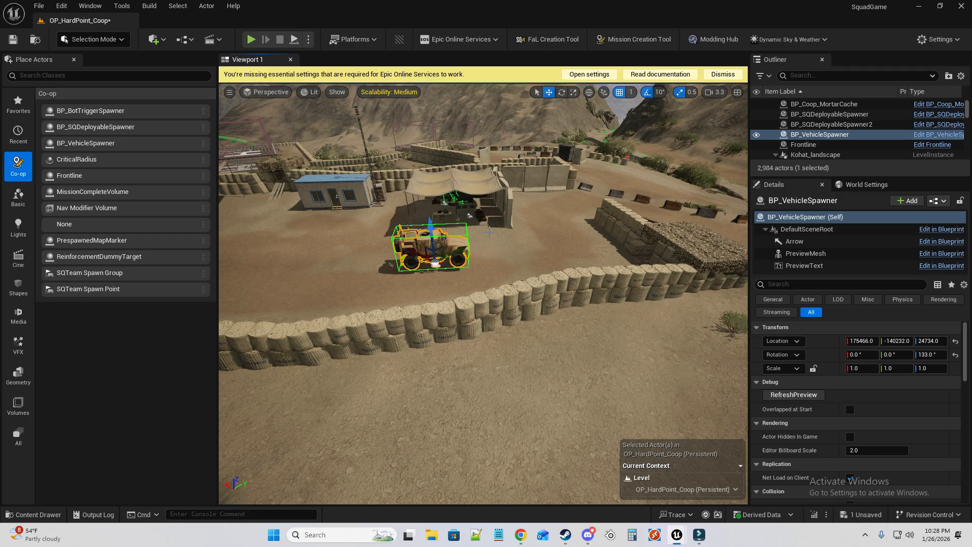
{"action": "key", "text": "ctrl+d"}
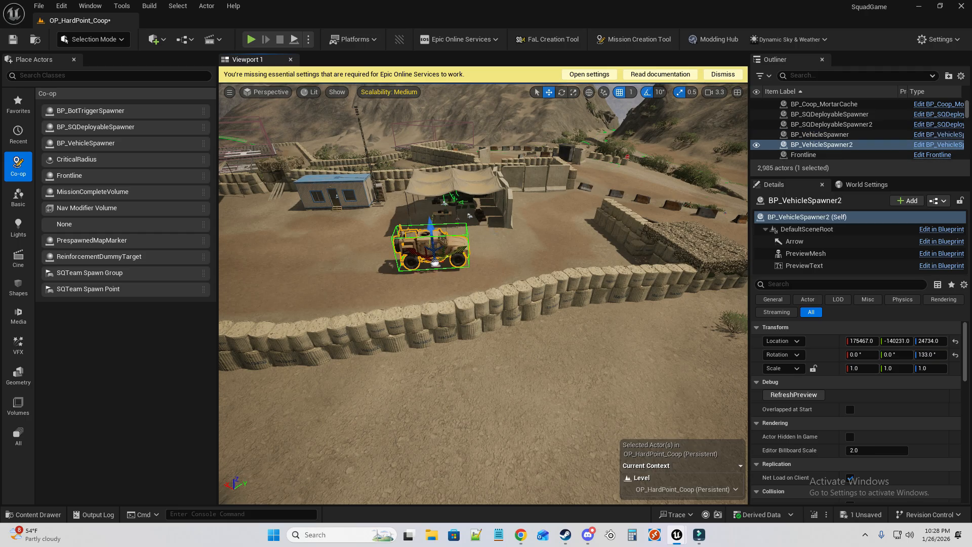
{"action": "left_click_drag", "start_coordinate": [351, 253], "coordinate": [353, 254]}
Find the Frontline actor by searching the level's actors for "frontl" and select it.
{"action": "right_click_drag", "start_coordinate": [352, 254], "coordinate": [224, 334]}
{"action": "scroll", "coordinate": [483, 294], "scroll_direction": "up", "scroll_amount": 5}
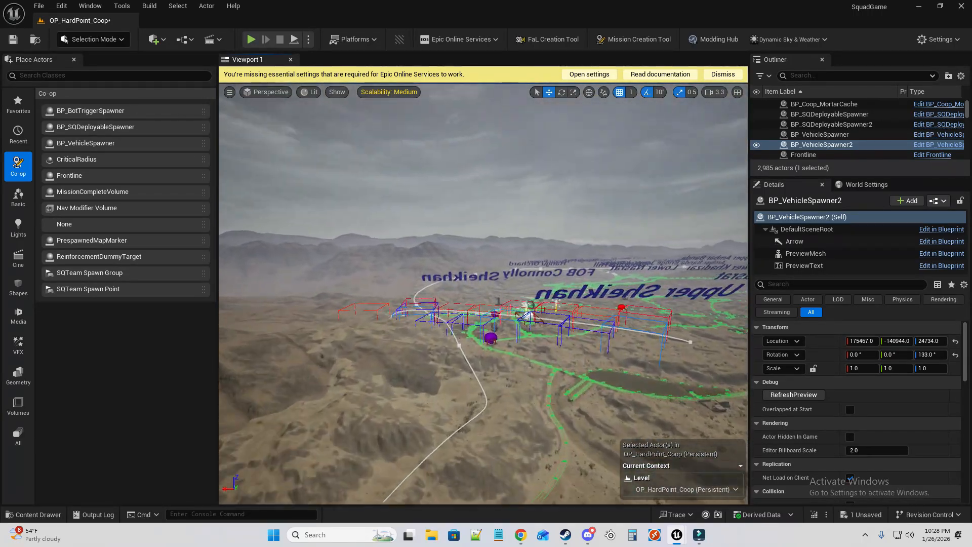
{"action": "right_click_drag", "start_coordinate": [485, 257], "coordinate": [521, 290]}
{"action": "left_click", "coordinate": [533, 284]}
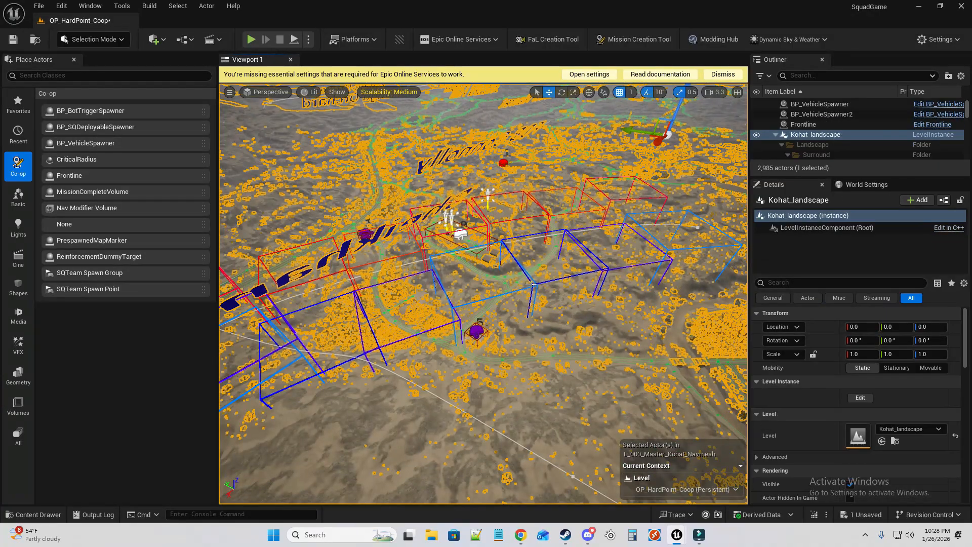
{"action": "left_click", "coordinate": [832, 76]}
{"action": "type", "text": "fr"}
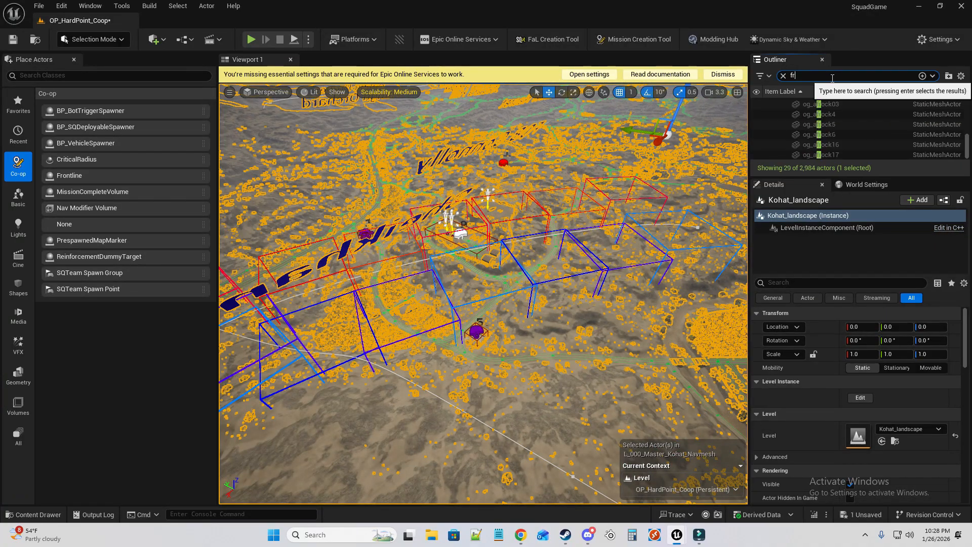
{"action": "type", "text": "ont"}
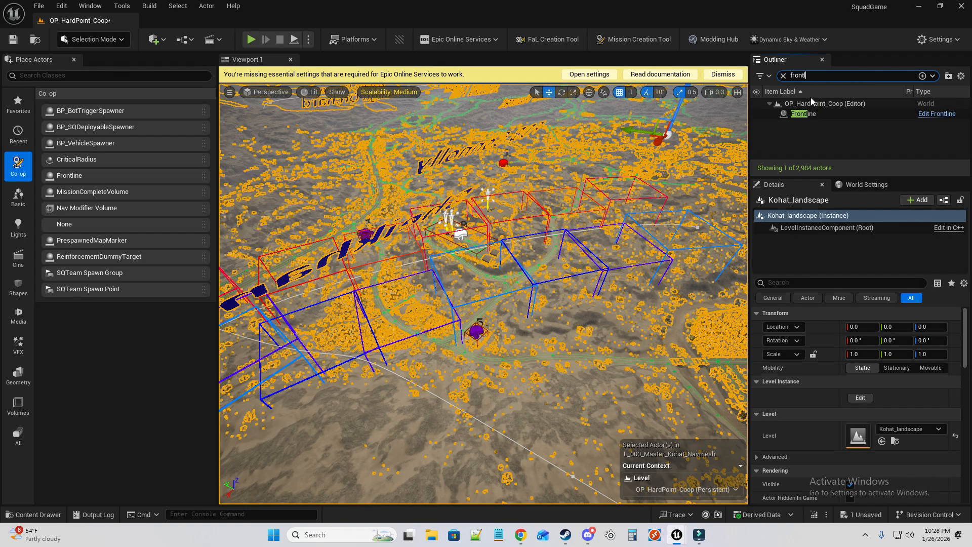
{"action": "left_click", "coordinate": [812, 115]}
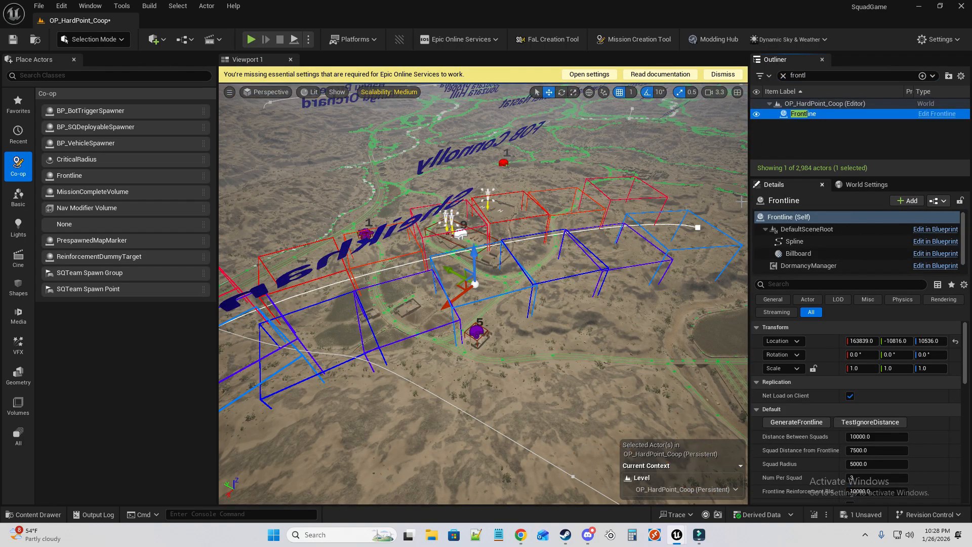
Review the Frontline actor's squad settings and generate the frontline from them.
{"action": "left_click_drag", "start_coordinate": [749, 203], "coordinate": [462, 204]}
{"action": "scroll", "coordinate": [760, 399], "scroll_direction": "down", "scroll_amount": 3}
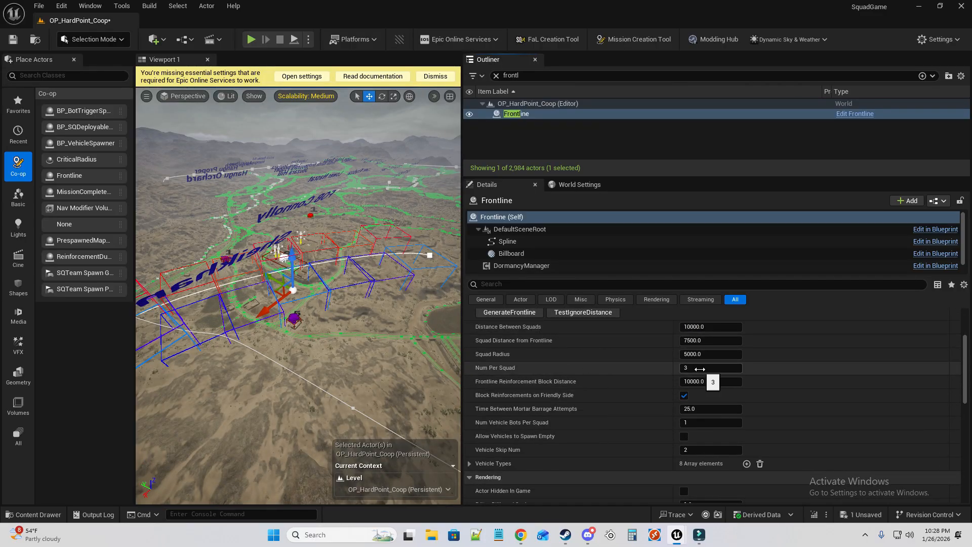
{"action": "scroll", "coordinate": [654, 367], "scroll_direction": "down", "scroll_amount": 2}
{"action": "scroll", "coordinate": [654, 366], "scroll_direction": "up", "scroll_amount": 3}
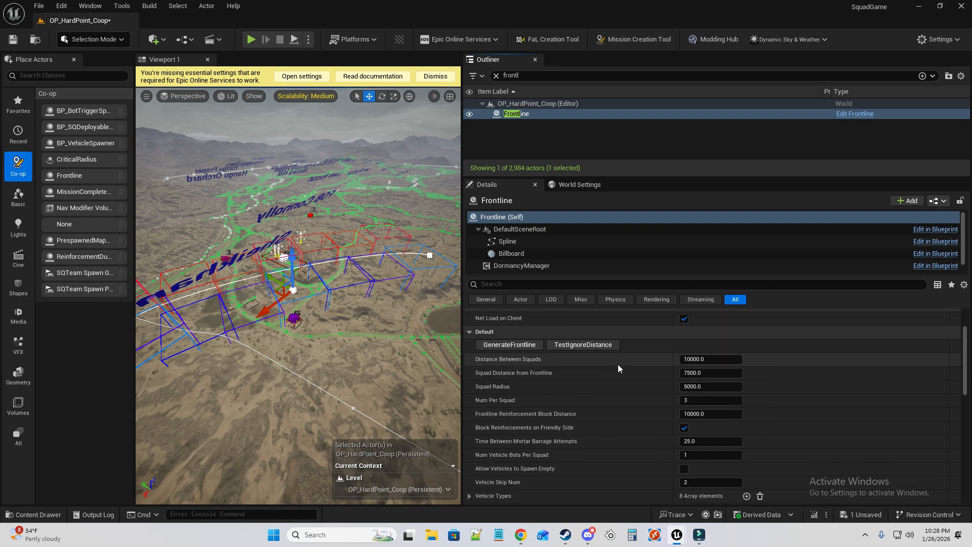
{"action": "scroll", "coordinate": [617, 363], "scroll_direction": "down", "scroll_amount": 1}
{"action": "left_click", "coordinate": [518, 314]}
Check the Frontline's list of vehicle types and enable Allow Vehicles to Spawn Empty.
{"action": "scroll", "coordinate": [556, 344], "scroll_direction": "down", "scroll_amount": 1}
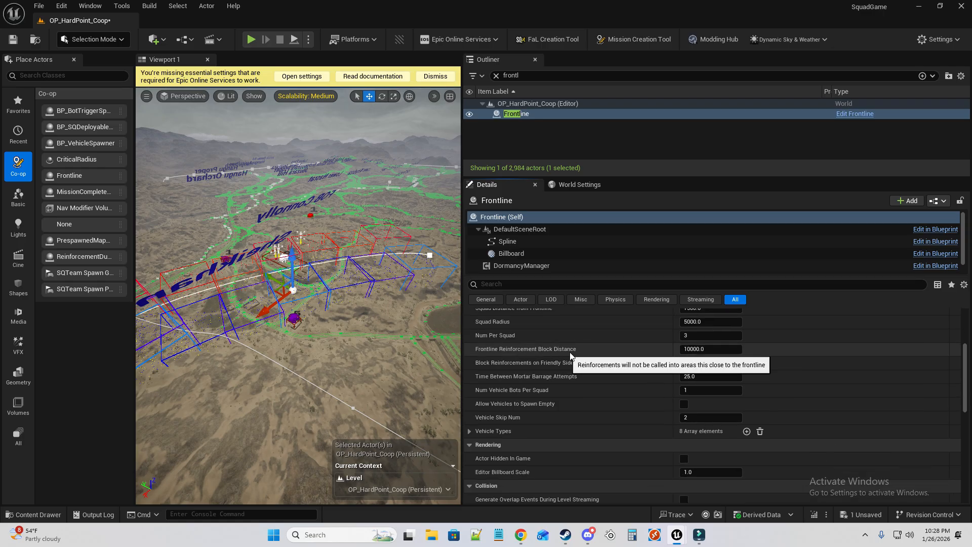
{"action": "left_click", "coordinate": [470, 431]}
{"action": "scroll", "coordinate": [584, 414], "scroll_direction": "down", "scroll_amount": 3}
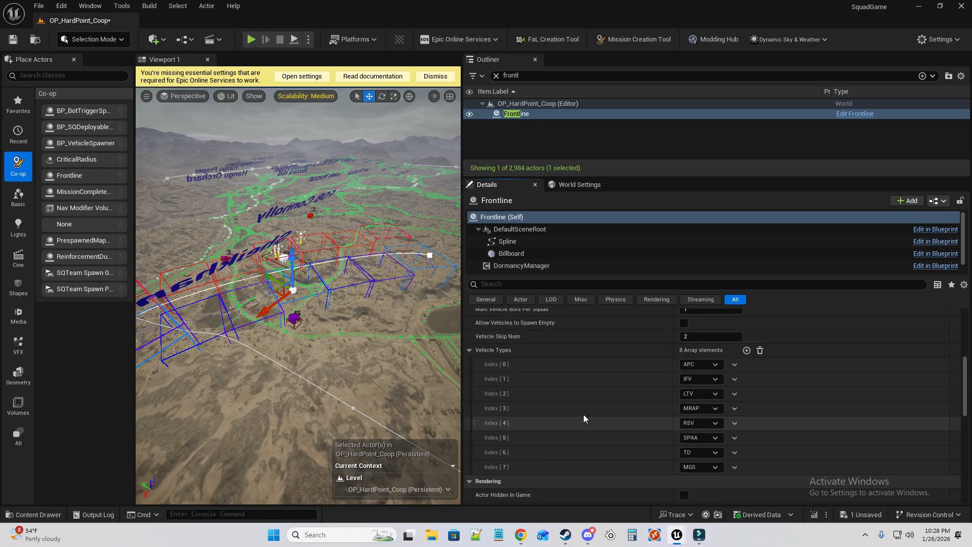
{"action": "left_click", "coordinate": [469, 349]}
{"action": "scroll", "coordinate": [512, 352], "scroll_direction": "down", "scroll_amount": 1}
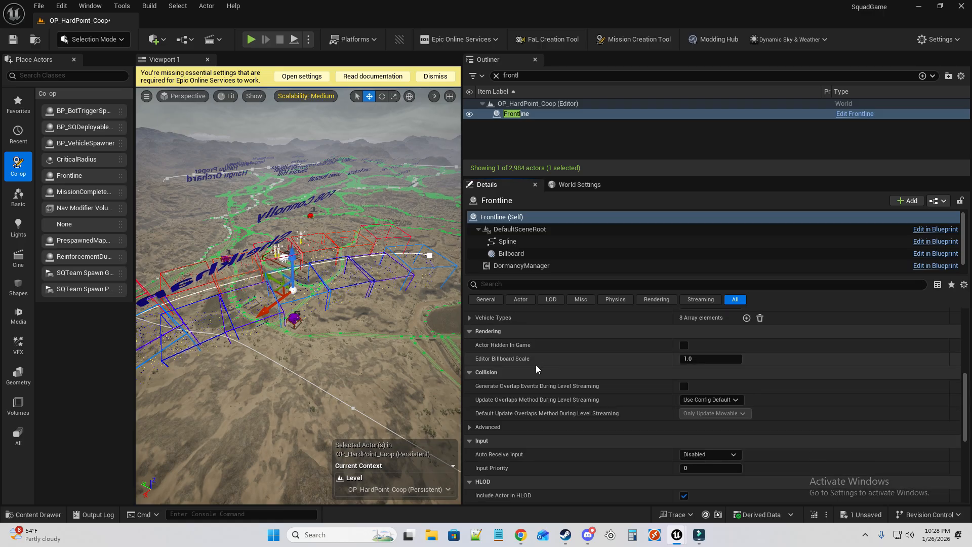
{"action": "scroll", "coordinate": [535, 364], "scroll_direction": "up", "scroll_amount": 4}
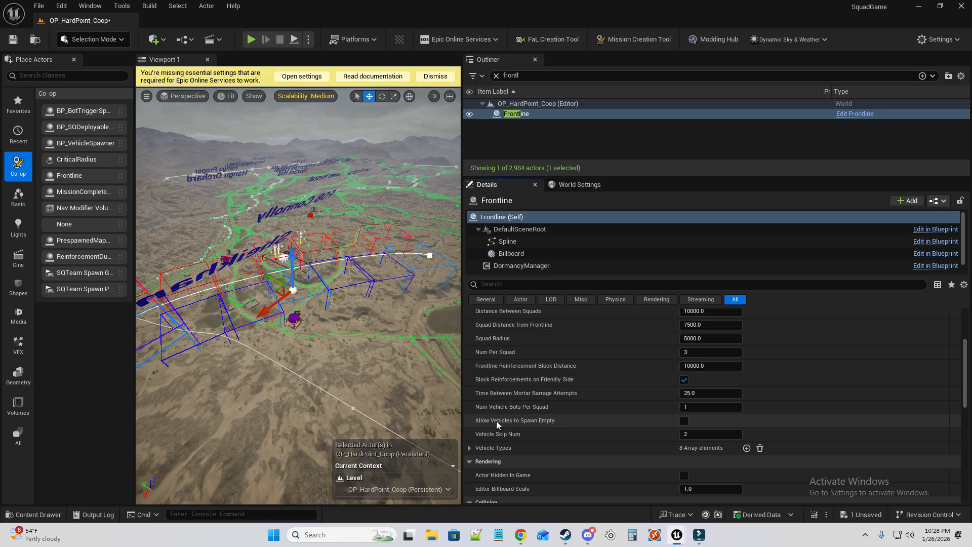
{"action": "left_click", "coordinate": [683, 421]}
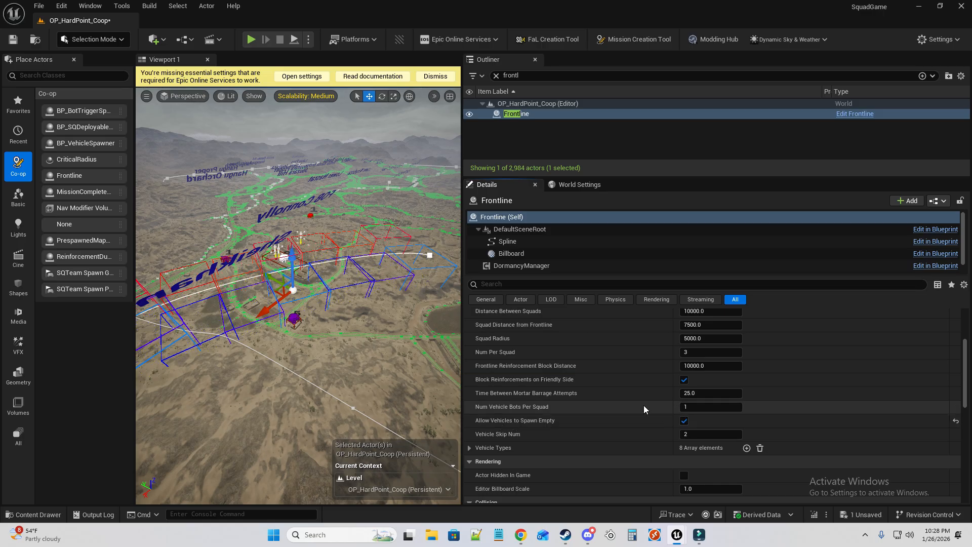
Examine the Frontline's settings and the layout of its squad areas along the spline across the terrain.
{"action": "scroll", "coordinate": [701, 420], "scroll_direction": "up", "scroll_amount": 1}
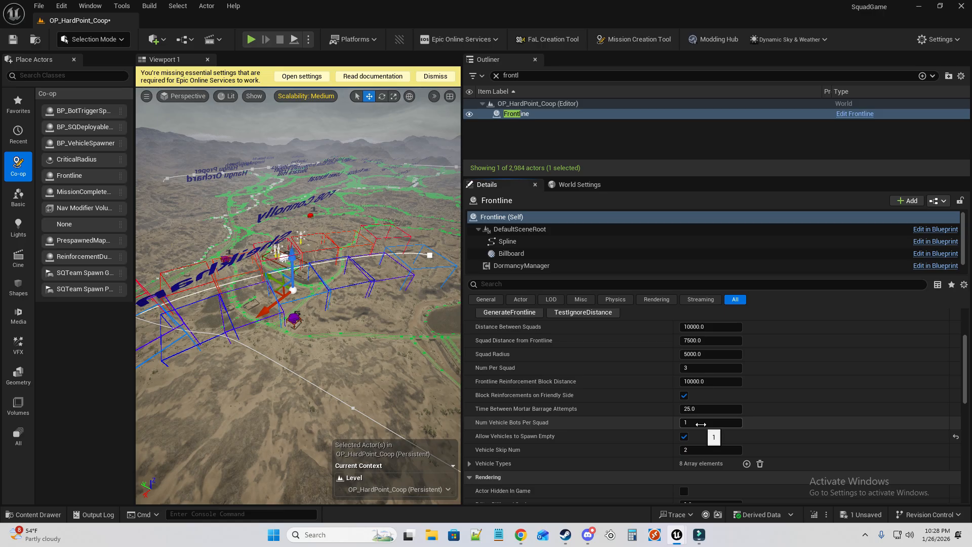
{"action": "scroll", "coordinate": [690, 407], "scroll_direction": "up", "scroll_amount": 3}
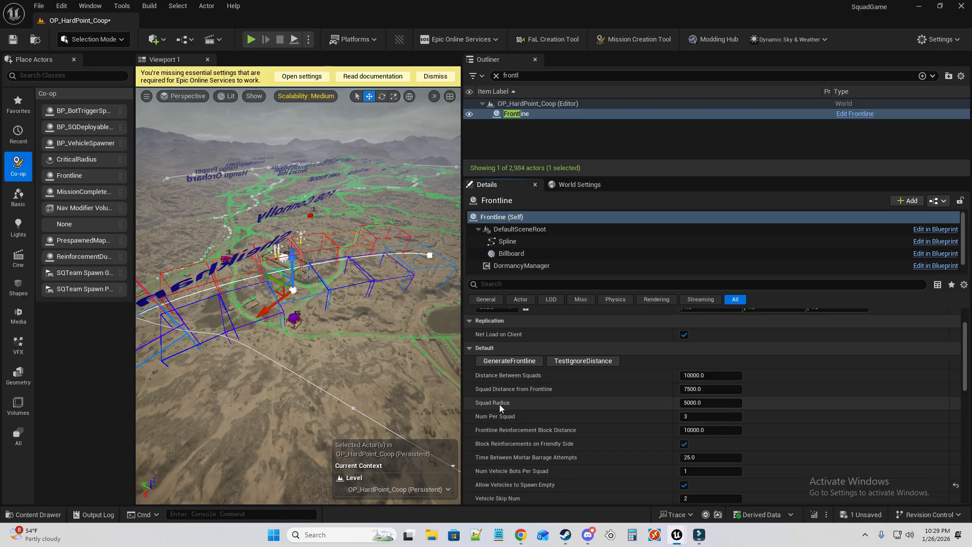
{"action": "right_click_drag", "start_coordinate": [363, 219], "coordinate": [380, 219]}
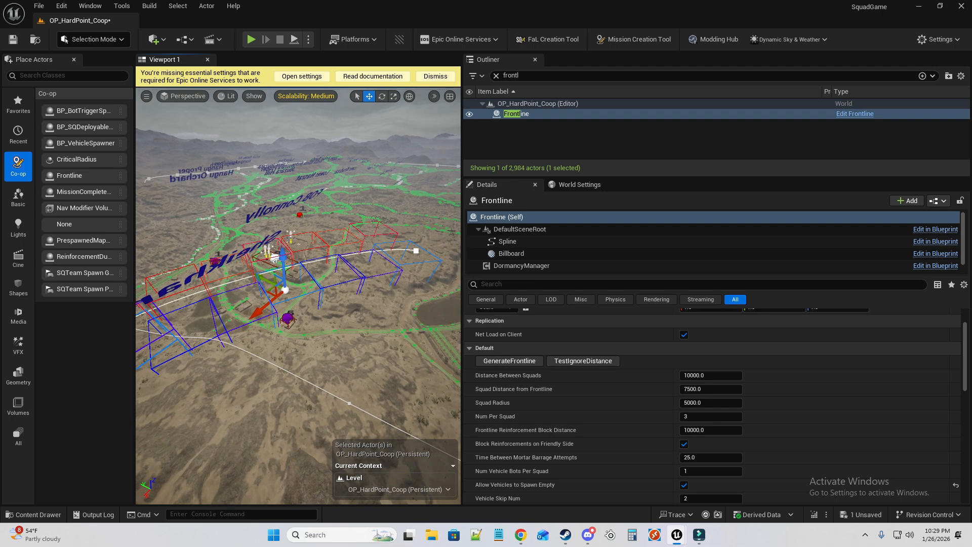
{"action": "right_click_drag", "start_coordinate": [218, 264], "coordinate": [192, 260]}
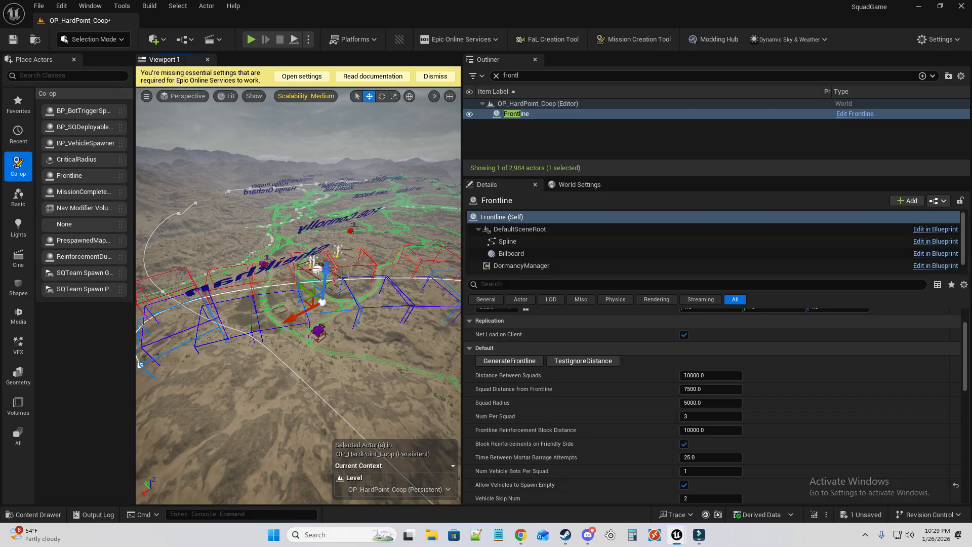
{"action": "right_click_drag", "start_coordinate": [192, 261], "coordinate": [223, 259]}
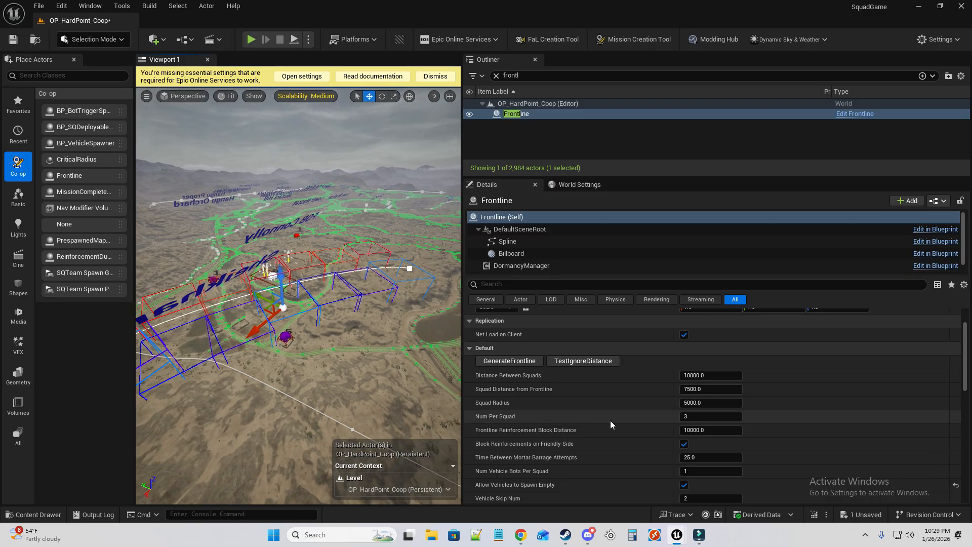
{"action": "left_click_drag", "start_coordinate": [463, 275], "coordinate": [786, 273]}
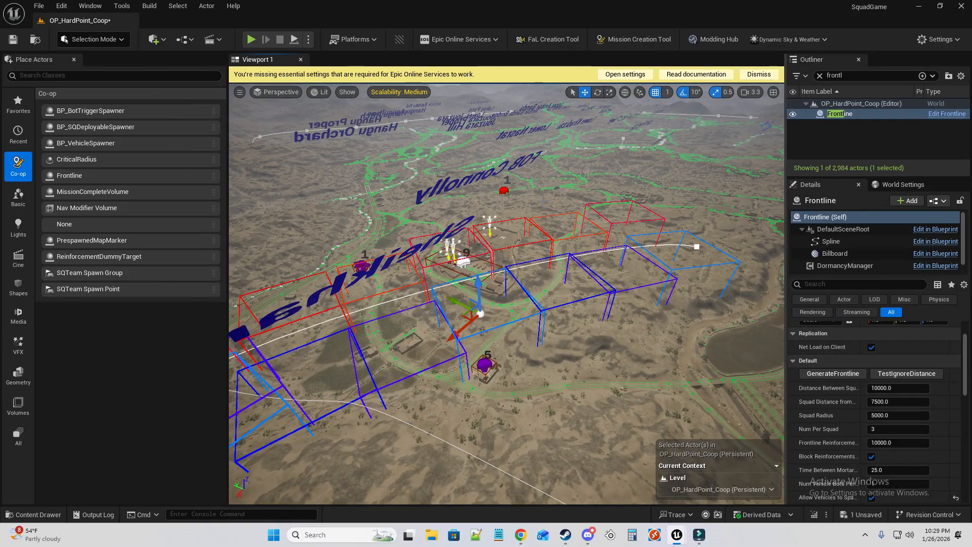
{"action": "left_click", "coordinate": [534, 219]}
{"action": "right_click_drag", "start_coordinate": [534, 219], "coordinate": [564, 142]}
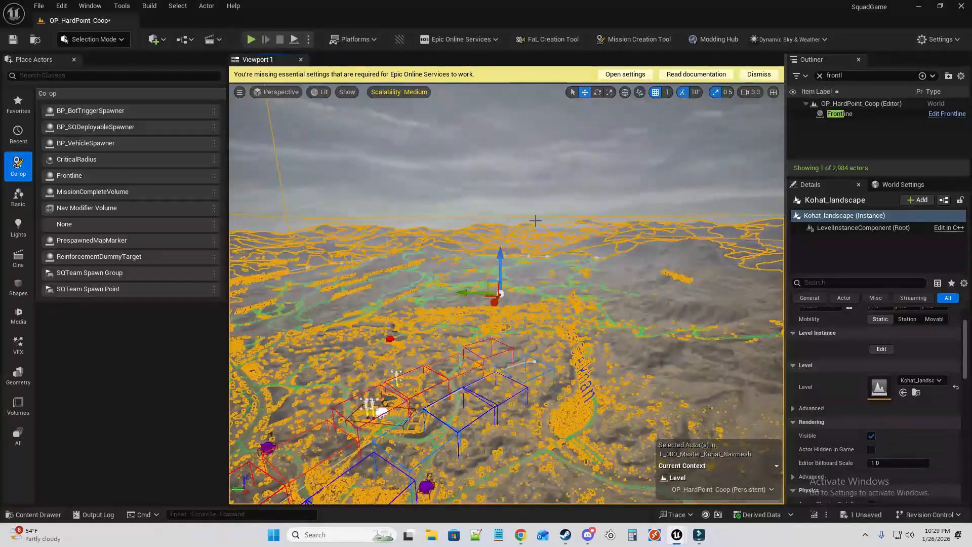
{"action": "left_click", "coordinate": [535, 212]}
{"action": "right_click_drag", "start_coordinate": [534, 212], "coordinate": [537, 283]}
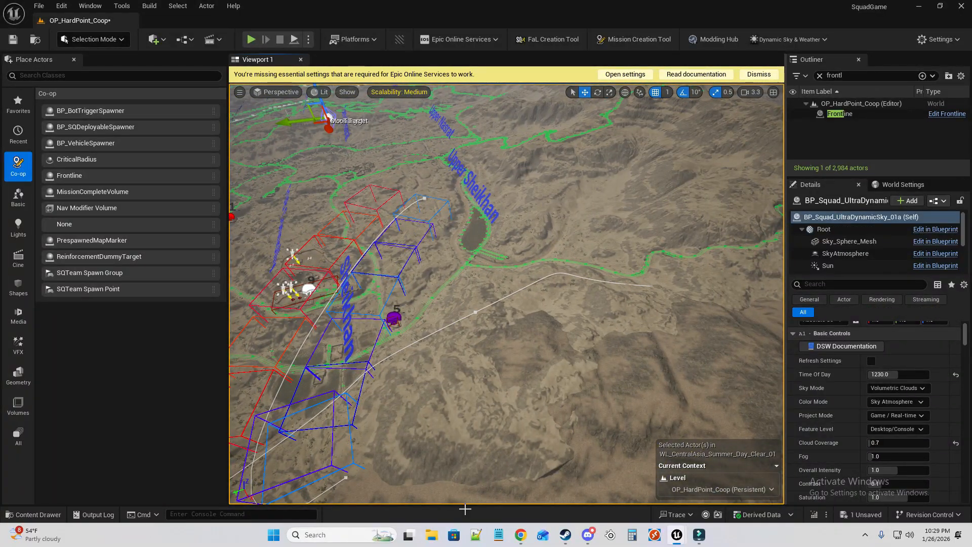
{"action": "right_click_drag", "start_coordinate": [483, 271], "coordinate": [456, 259]}
{"action": "key", "text": "s"}
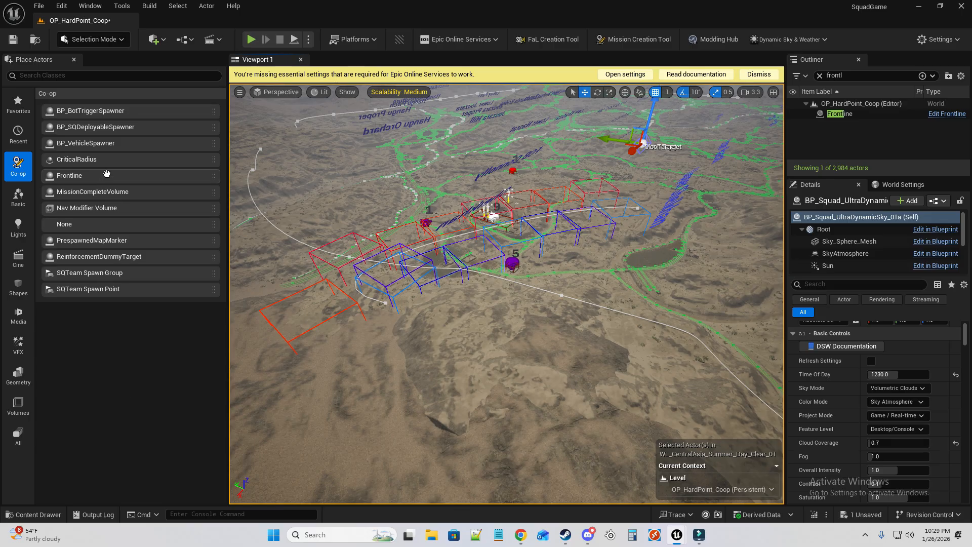
Glance at the contents of the Squad Fireteam Mission Creation guide in Chrome and return to the level.
{"action": "left_click", "coordinate": [520, 535]}
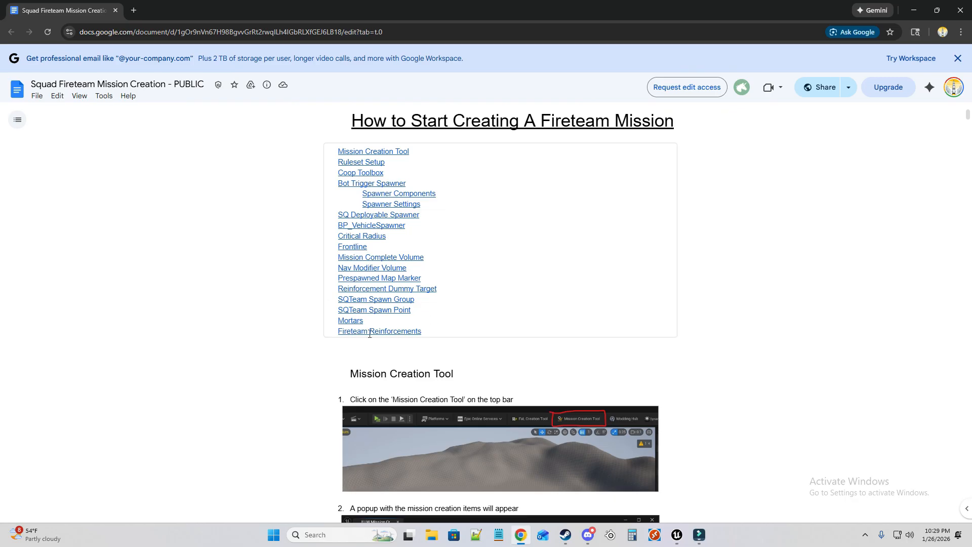
{"action": "left_click", "coordinate": [521, 535]}
{"action": "right_click_drag", "start_coordinate": [447, 343], "coordinate": [496, 309]}
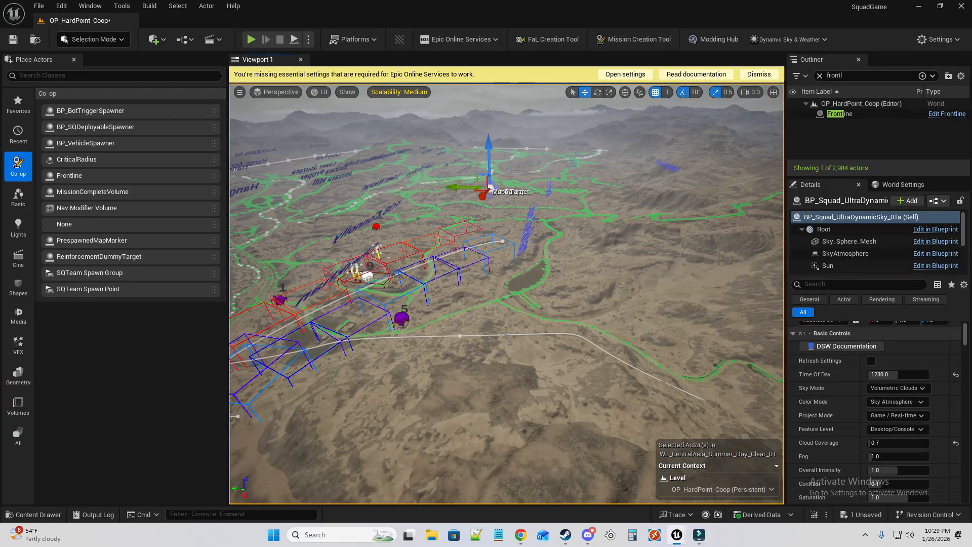
Save the OP_HardPoint_Coop level, read through the Asset Check message, and close the message log.
{"action": "left_click", "coordinate": [14, 43]}
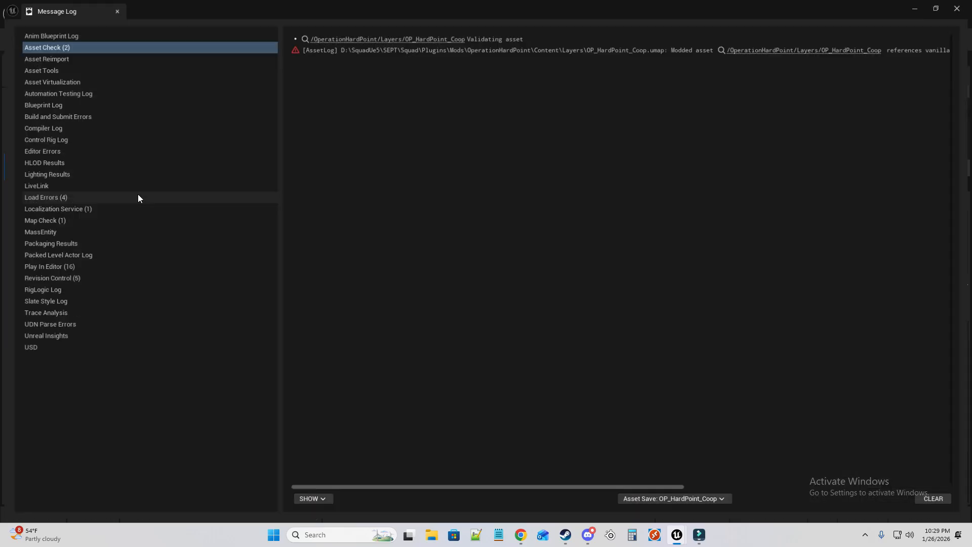
{"action": "left_click_drag", "start_coordinate": [578, 486], "coordinate": [742, 496]}
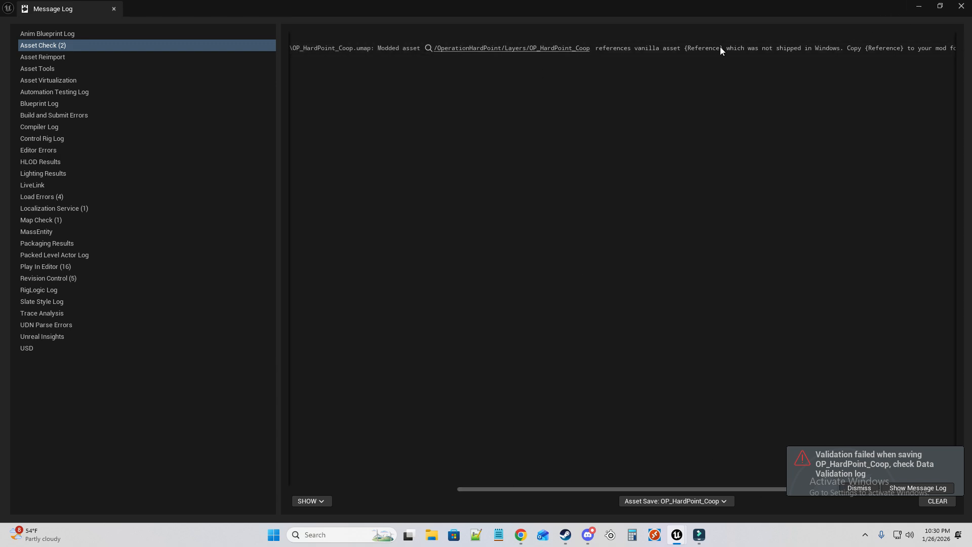
{"action": "left_click", "coordinate": [566, 50]}
{"action": "left_click", "coordinate": [778, 112]}
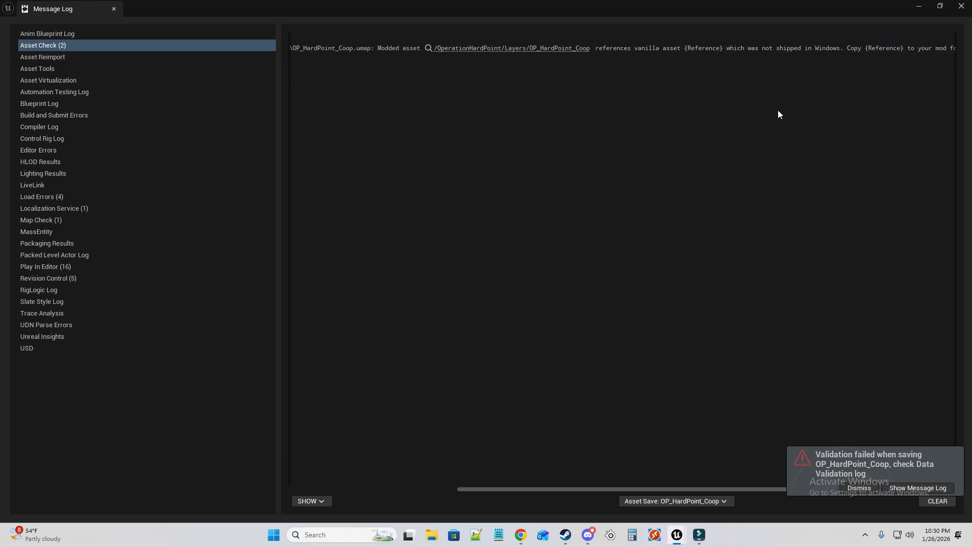
{"action": "left_click", "coordinate": [962, 5]}
{"action": "left_click", "coordinate": [775, 112]}
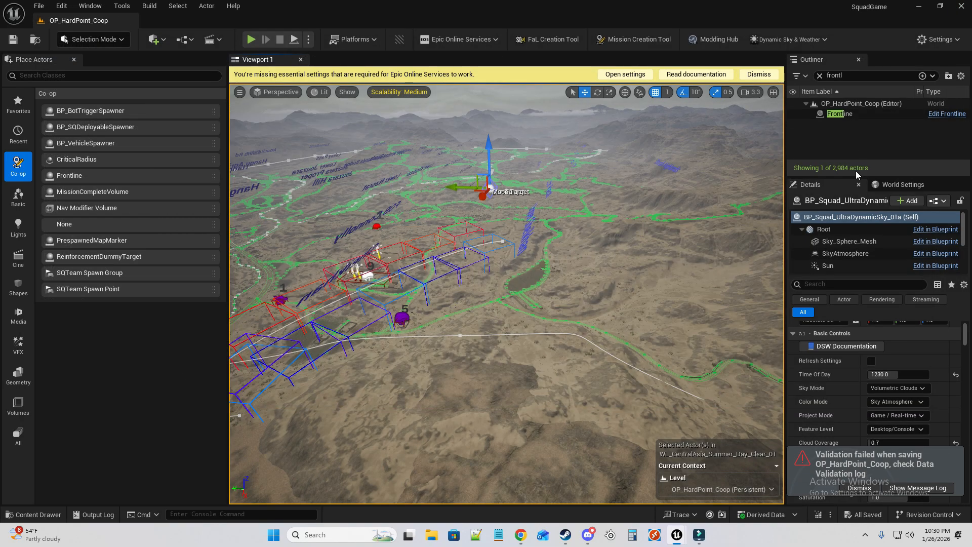
Clear the actor search, select the Frontline actor again, and locate its blueprint asset in the project content.
{"action": "left_click", "coordinate": [819, 75]}
{"action": "left_click_drag", "start_coordinate": [787, 137], "coordinate": [586, 137]}
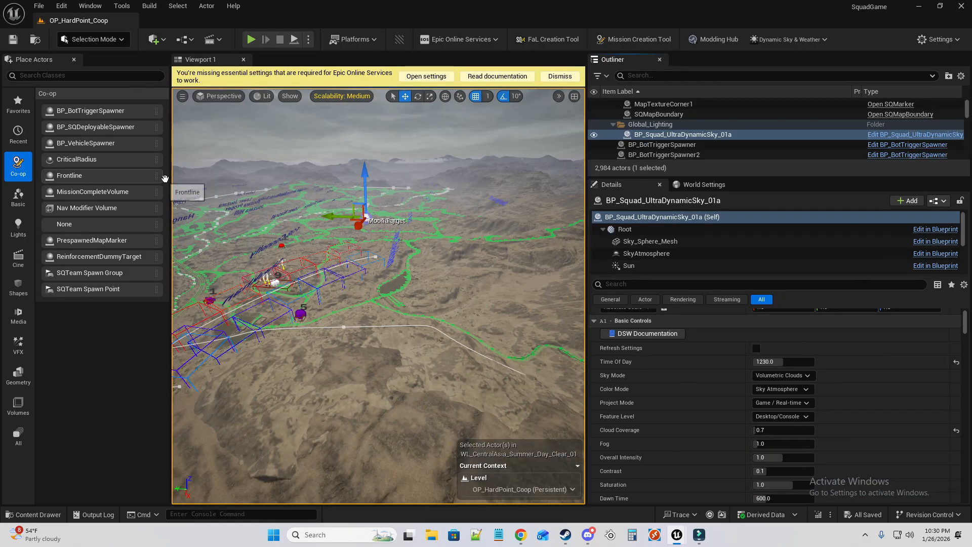
{"action": "left_click", "coordinate": [455, 329]}
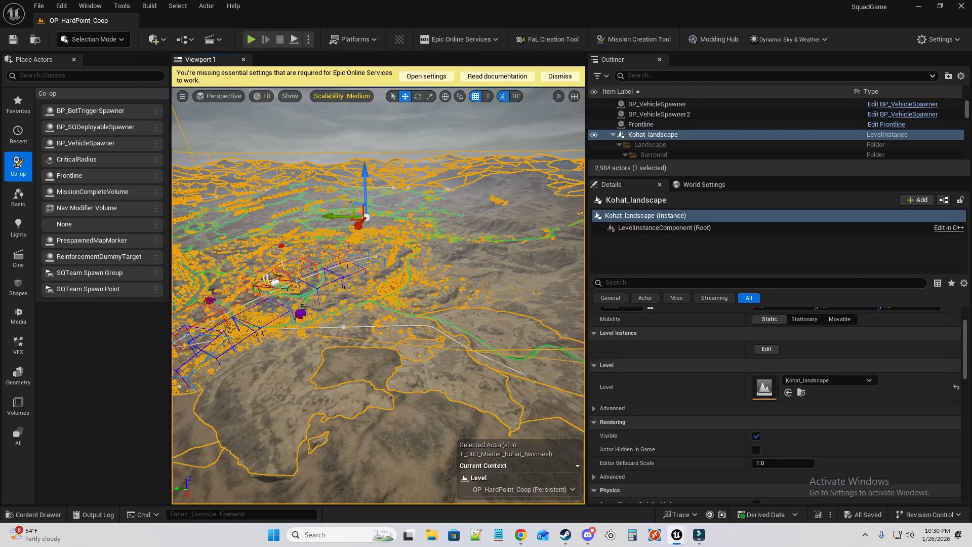
{"action": "left_click", "coordinate": [689, 124]}
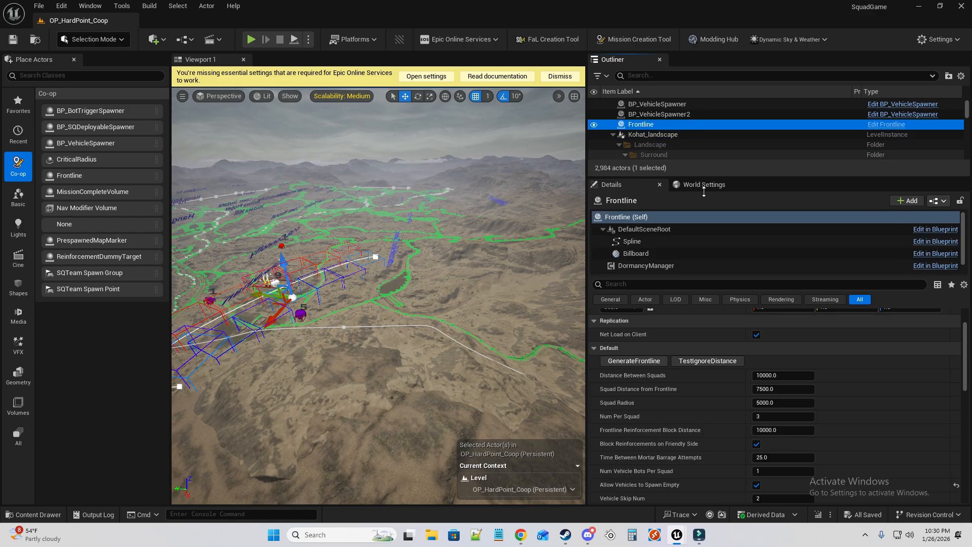
{"action": "right_click", "coordinate": [653, 127]}
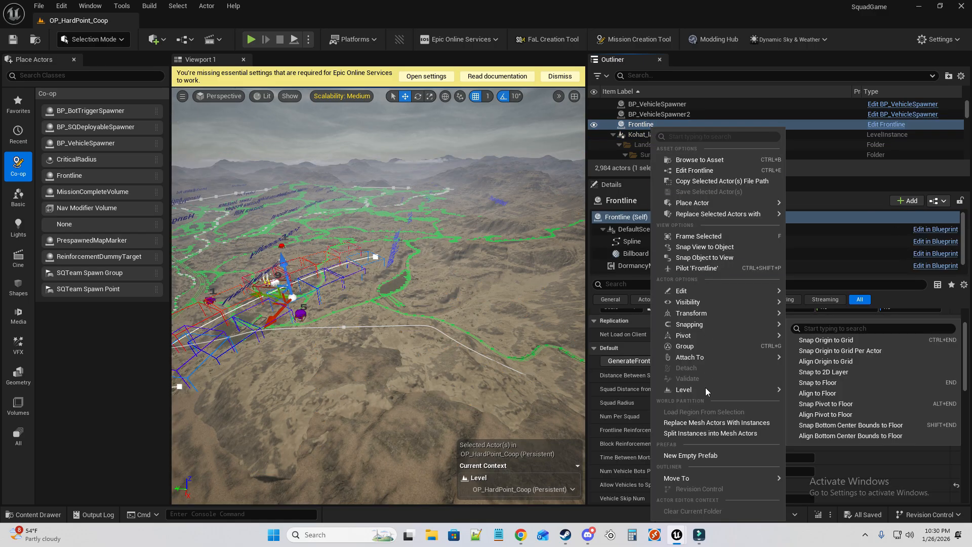
{"action": "mouse_move", "coordinate": [722, 323]}
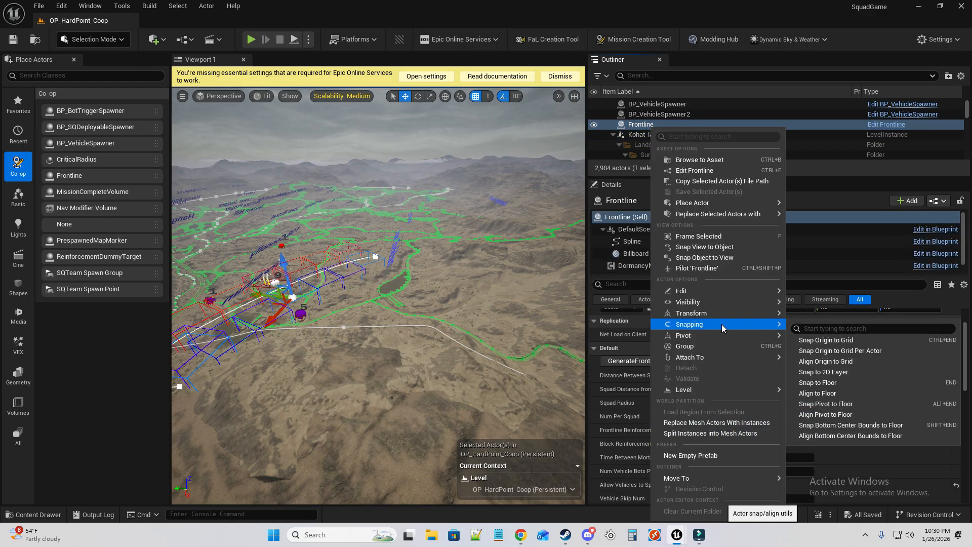
{"action": "left_click", "coordinate": [700, 159]}
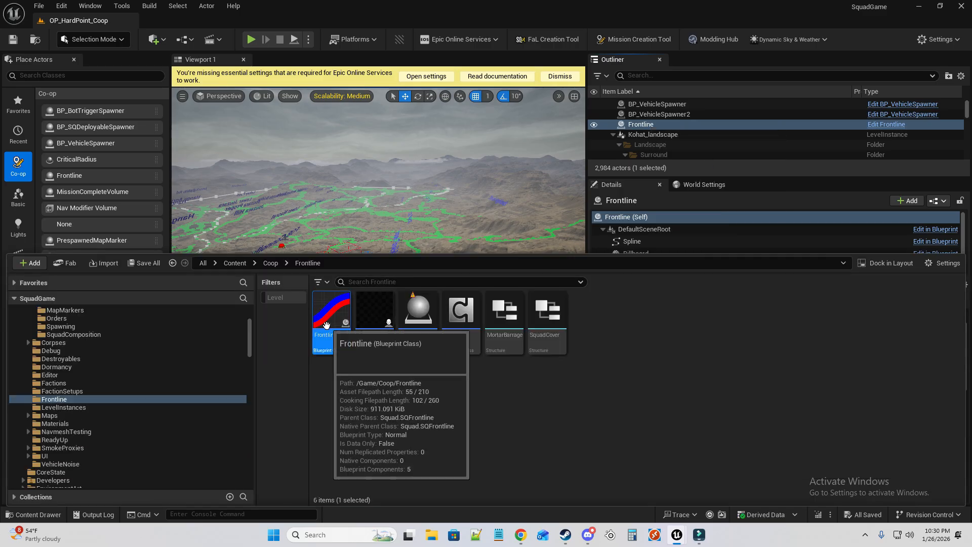
Look through the Destroyables folder inside the Coop content and return to the Coop folder.
{"action": "left_click", "coordinate": [271, 263]}
{"action": "double_click", "coordinate": [461, 313]}
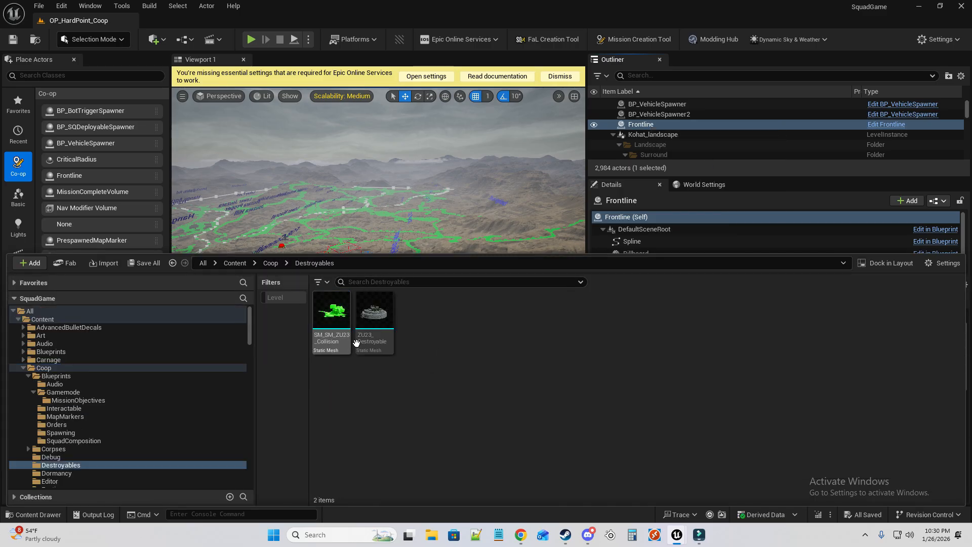
{"action": "left_click", "coordinate": [287, 263]}
{"action": "left_click", "coordinate": [270, 263]}
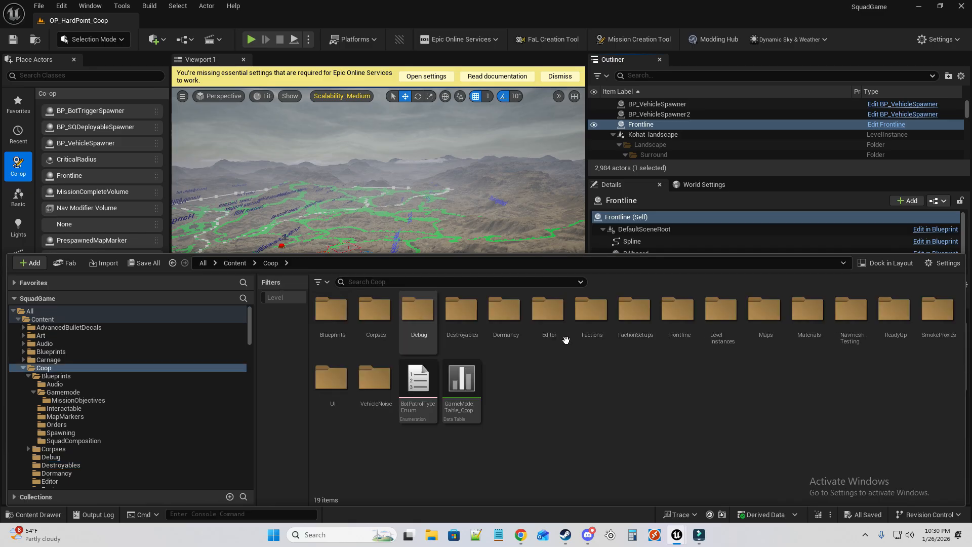
Search the Coop folder for assets matching "zu" and "mort", and inspect the BP_Coop_MortarCache details.
{"action": "left_click", "coordinate": [484, 282]}
{"action": "type", "text": "zu"}
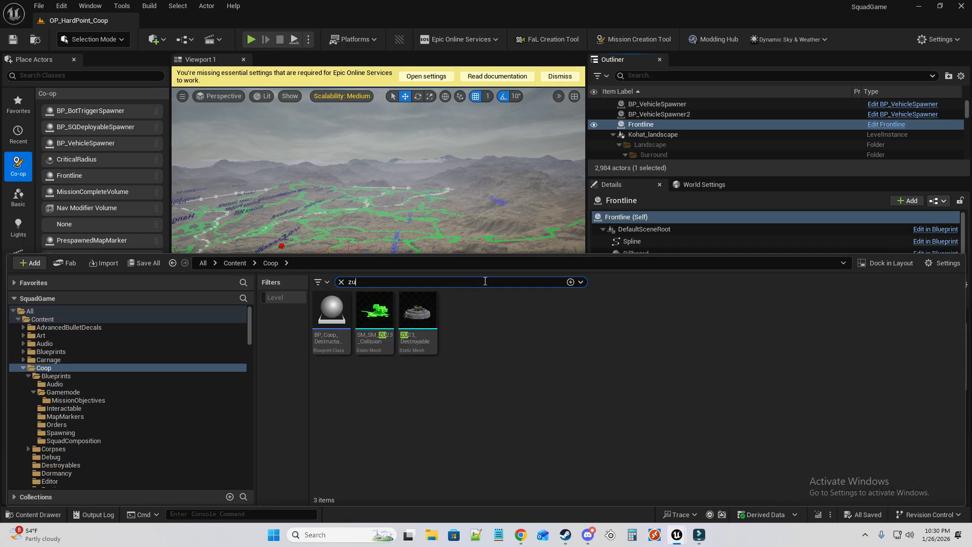
{"action": "key", "text": "BackSpace"}
{"action": "key", "text": "BackSpace"}
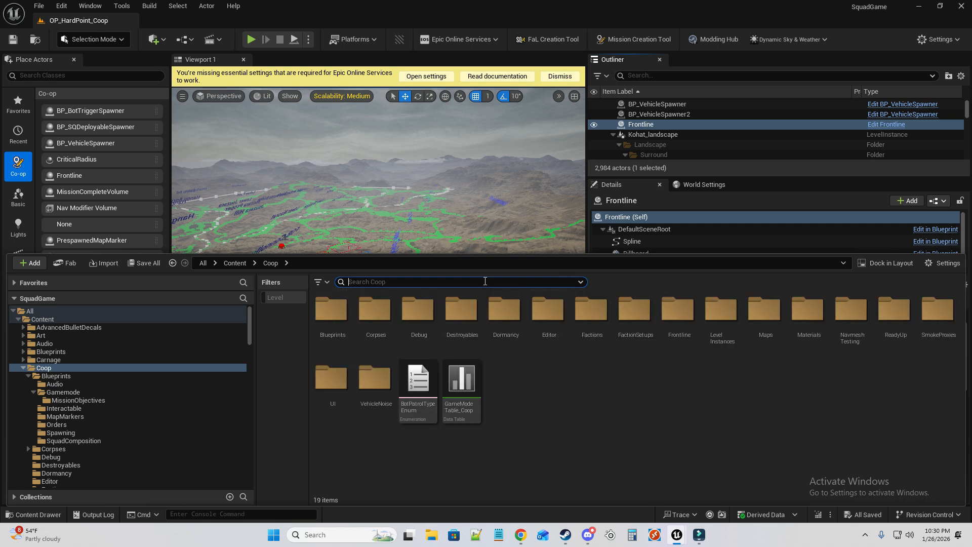
{"action": "type", "text": "mort"}
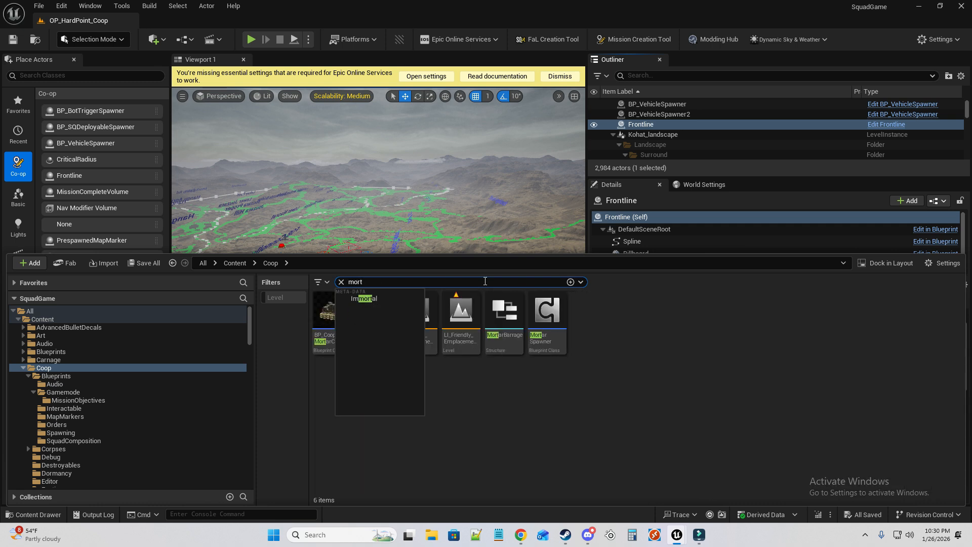
{"action": "left_click", "coordinate": [644, 369]}
{"action": "mouse_move", "coordinate": [316, 337]}
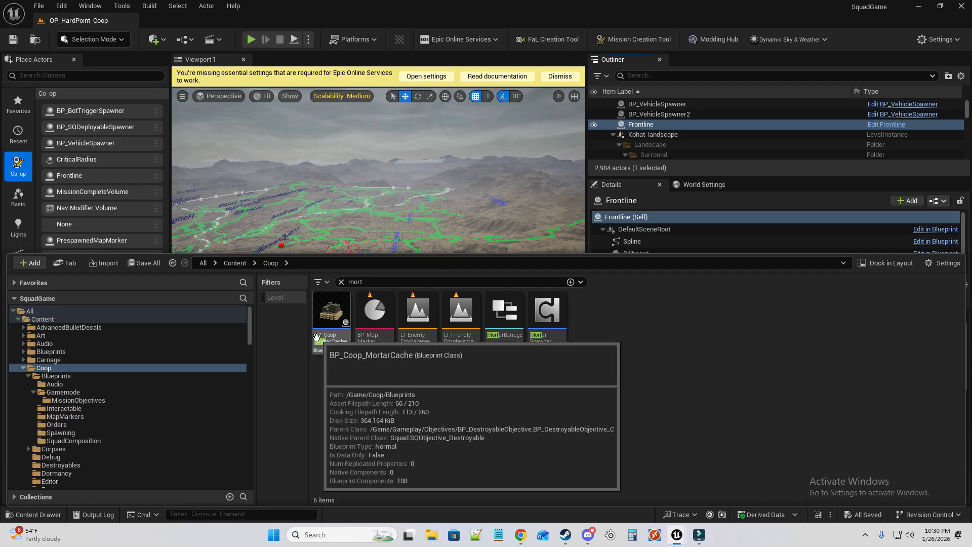
Select the mortar spawner BP_SQDeployableSpawner2 in the walled compound and reset its Settings asset to None.
{"action": "left_click", "coordinate": [282, 249]}
{"action": "left_click", "coordinate": [282, 247]}
{"action": "left_click", "coordinate": [283, 245]}
{"action": "scroll", "coordinate": [784, 379], "scroll_direction": "down", "scroll_amount": 10}
{"action": "scroll", "coordinate": [882, 385], "scroll_direction": "up", "scroll_amount": 6}
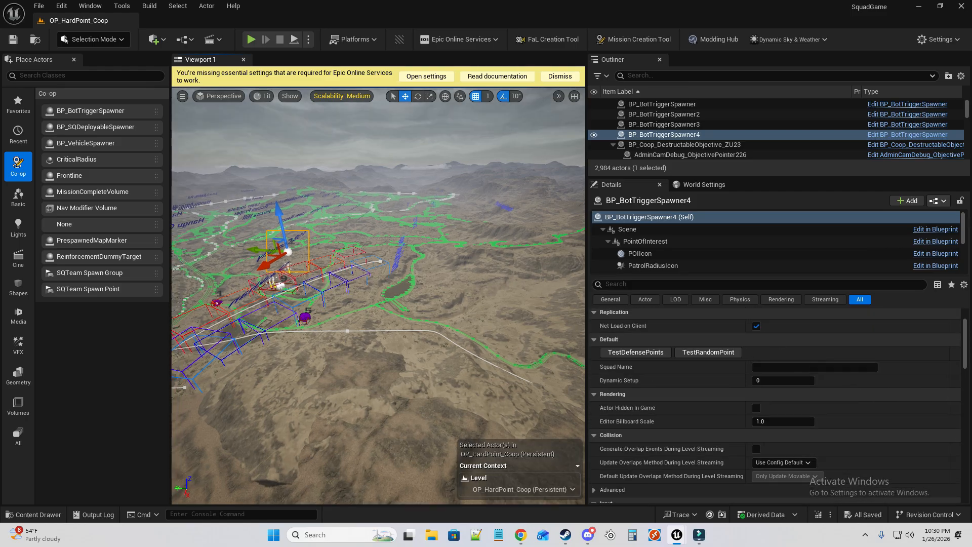
{"action": "key", "text": "f"}
{"action": "right_click_drag", "start_coordinate": [378, 295], "coordinate": [526, 314]}
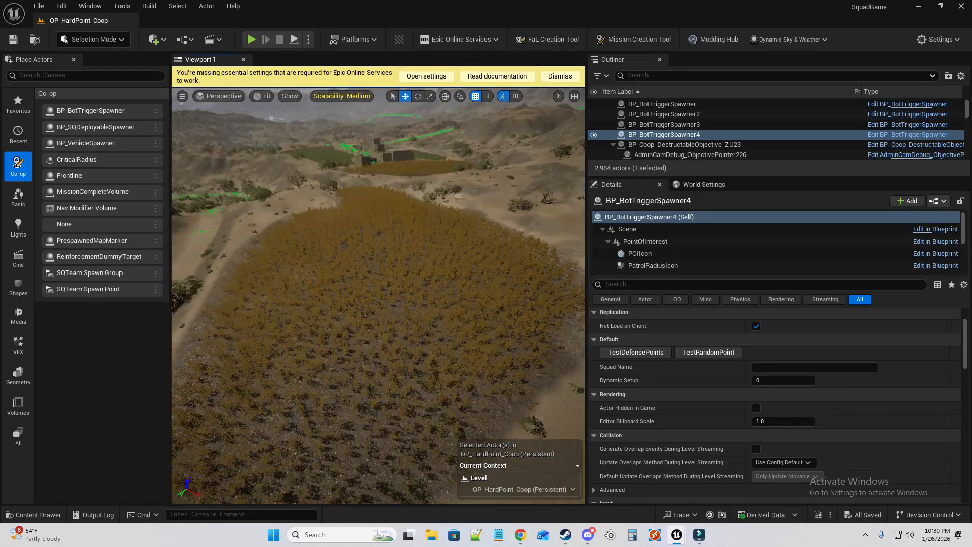
{"action": "key", "text": "f"}
{"action": "left_click", "coordinate": [367, 287]}
{"action": "left_click", "coordinate": [362, 263]}
{"action": "left_click", "coordinate": [361, 264]}
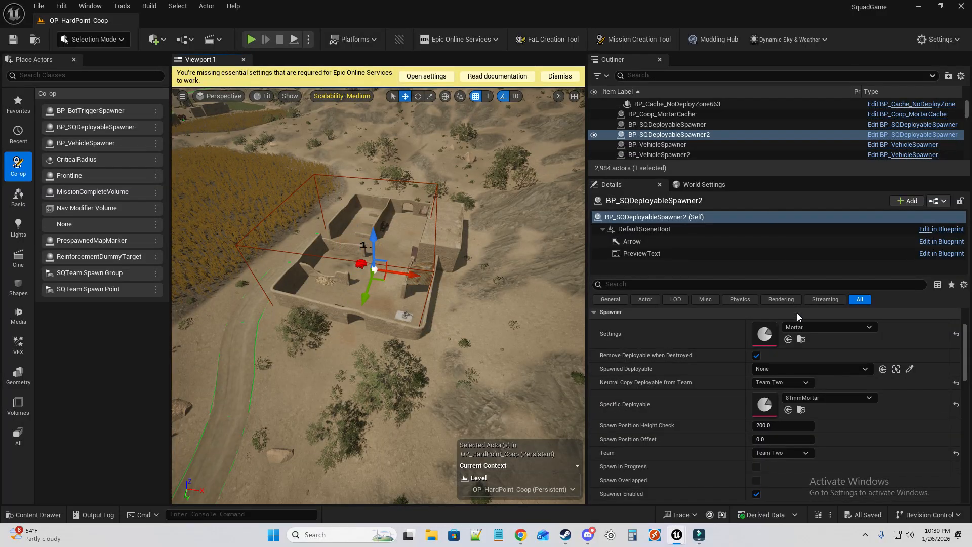
{"action": "left_click", "coordinate": [816, 398]}
{"action": "left_click", "coordinate": [817, 401]}
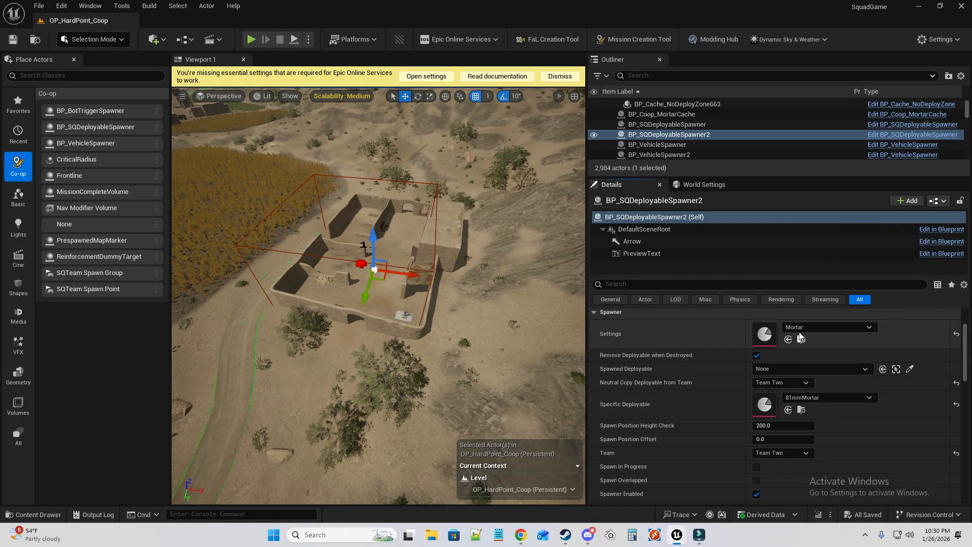
{"action": "left_click", "coordinate": [956, 335]}
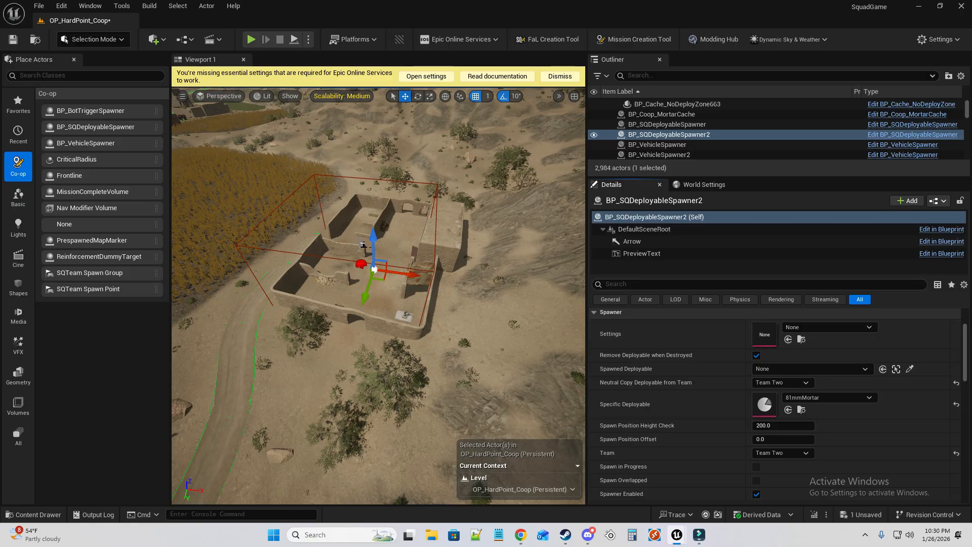
Save the level, read the Asset Check message to its end, and close the message log.
{"action": "key", "text": "ctrl+s"}
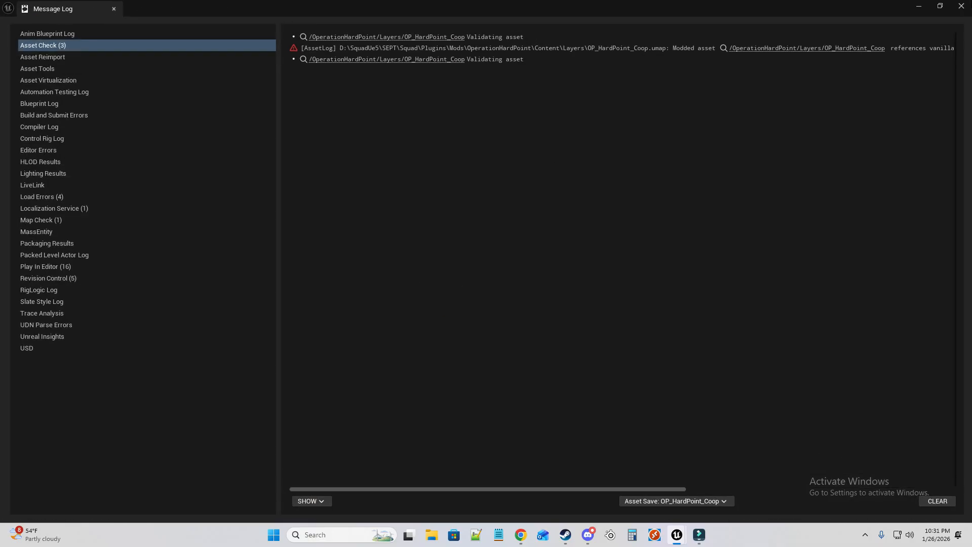
{"action": "left_click_drag", "start_coordinate": [488, 488], "coordinate": [614, 210]}
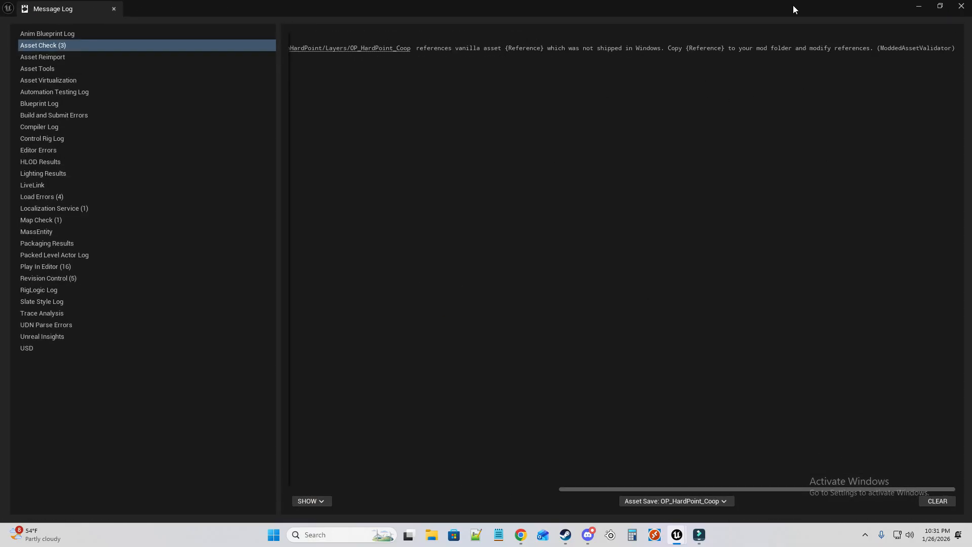
{"action": "left_click", "coordinate": [961, 6]}
Load the OperationHardPoint mod for editing through the Modding Hub so its content folder opens.
{"action": "mouse_move", "coordinate": [378, 295]}
{"action": "right_mouse_down"}
{"action": "mouse_move", "coordinate": [378, 202]}
{"action": "mouse_move", "coordinate": [400, 182]}
{"action": "mouse_move", "coordinate": [380, 192]}
{"action": "mouse_move", "coordinate": [378, 295]}
{"action": "right_mouse_up"}
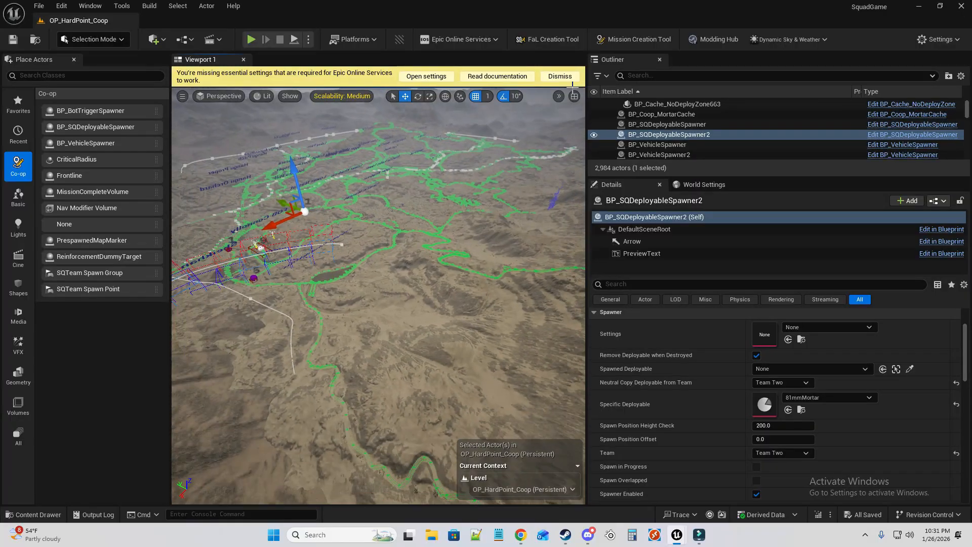
{"action": "left_click", "coordinate": [706, 39]}
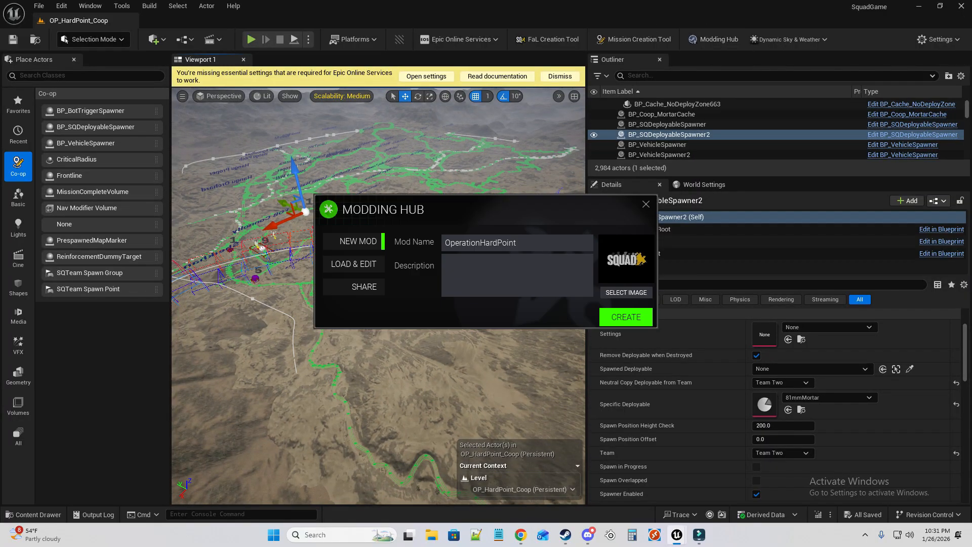
{"action": "left_click", "coordinate": [354, 264]}
{"action": "scroll", "coordinate": [400, 278], "scroll_direction": "up", "scroll_amount": 3}
{"action": "double_click", "coordinate": [404, 246]}
{"action": "left_click", "coordinate": [397, 231]}
{"action": "left_click", "coordinate": [591, 376]}
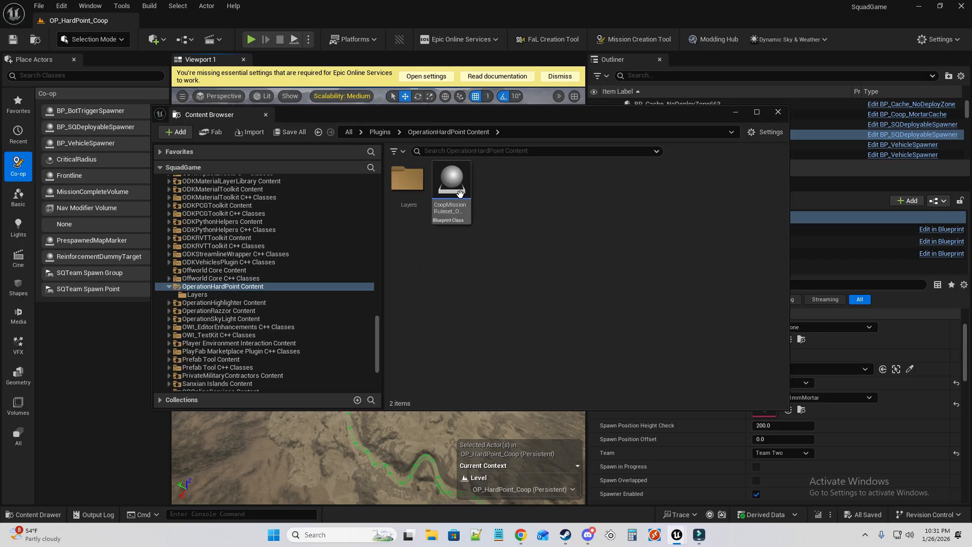
Switch to the Squad Fireteam guide in Chrome, read the Ruleset Setup through Bot Trigger Spawner sections, and return to the editor.
{"action": "mouse_move", "coordinate": [459, 192]}
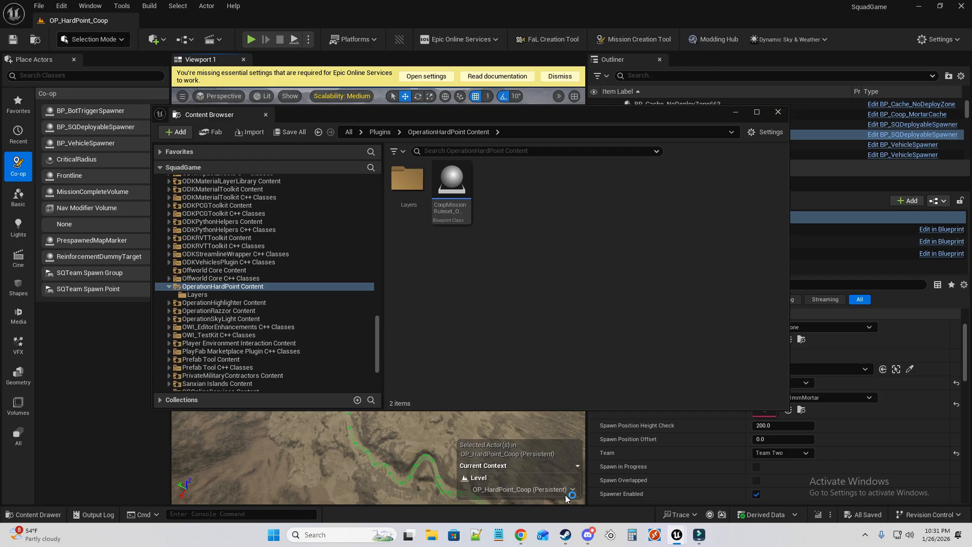
{"action": "left_click", "coordinate": [520, 535]}
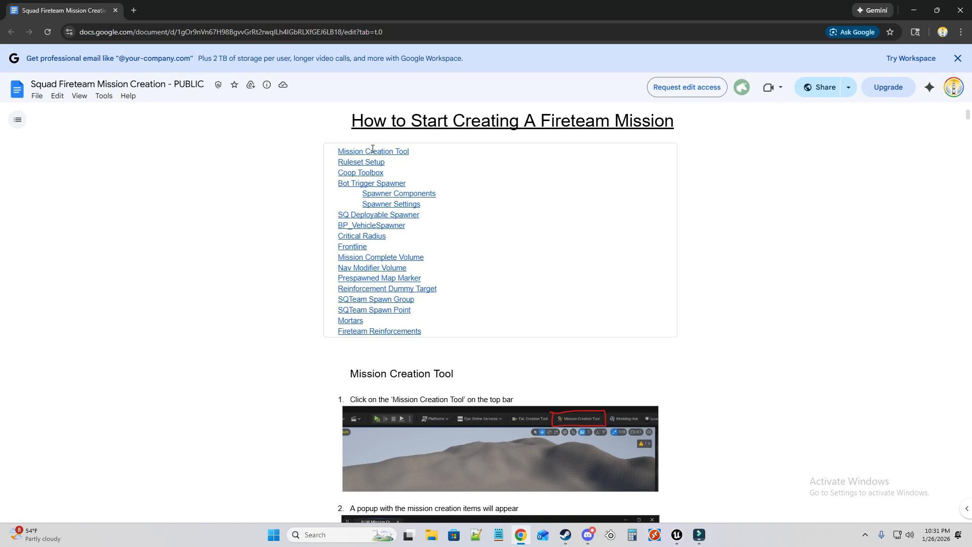
{"action": "left_click", "coordinate": [396, 169]}
{"action": "left_click", "coordinate": [378, 180]}
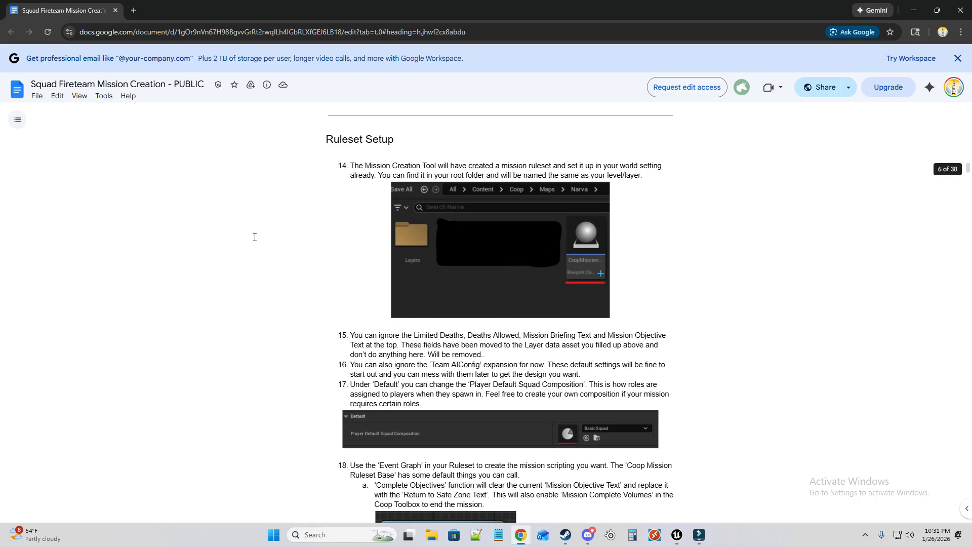
{"action": "scroll", "coordinate": [255, 237], "scroll_direction": "down", "scroll_amount": 10}
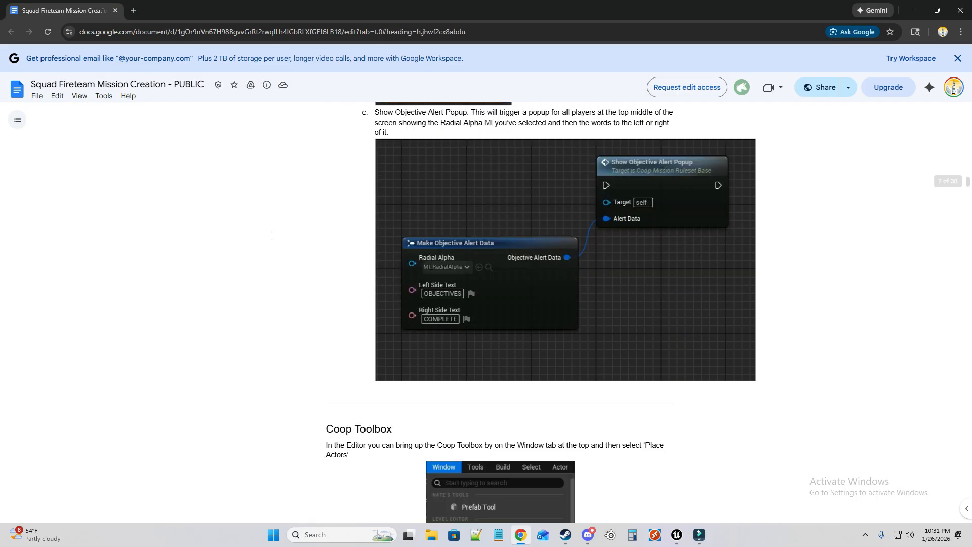
{"action": "scroll", "coordinate": [273, 235], "scroll_direction": "down", "scroll_amount": 15}
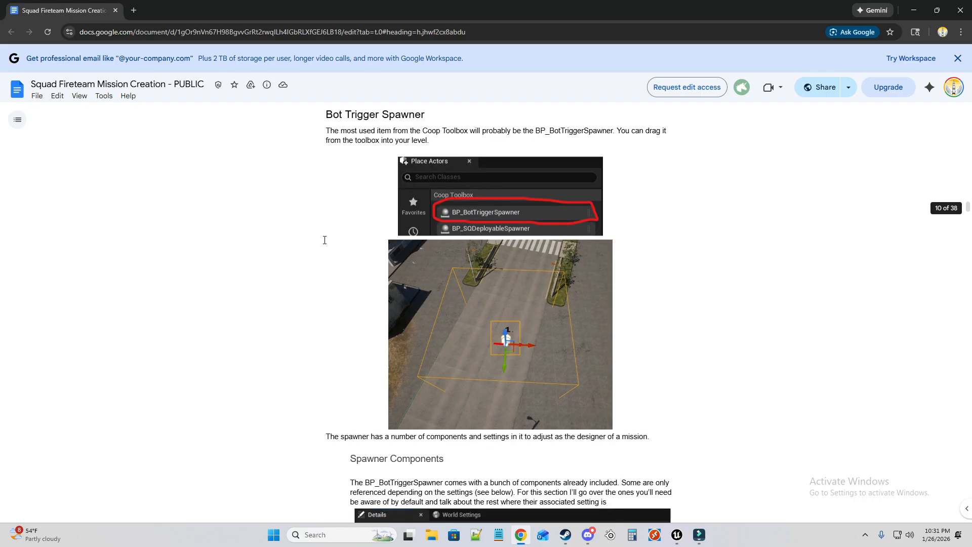
{"action": "scroll", "coordinate": [284, 326], "scroll_direction": "down", "scroll_amount": 20}
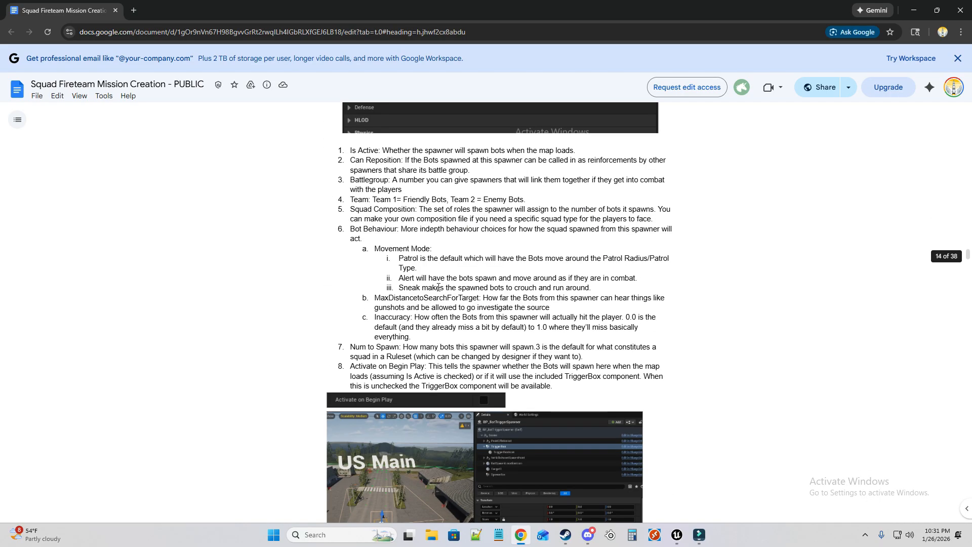
{"action": "left_click_drag", "start_coordinate": [967, 258], "coordinate": [968, 109]}
{"action": "scroll", "coordinate": [368, 310], "scroll_direction": "up", "scroll_amount": 2}
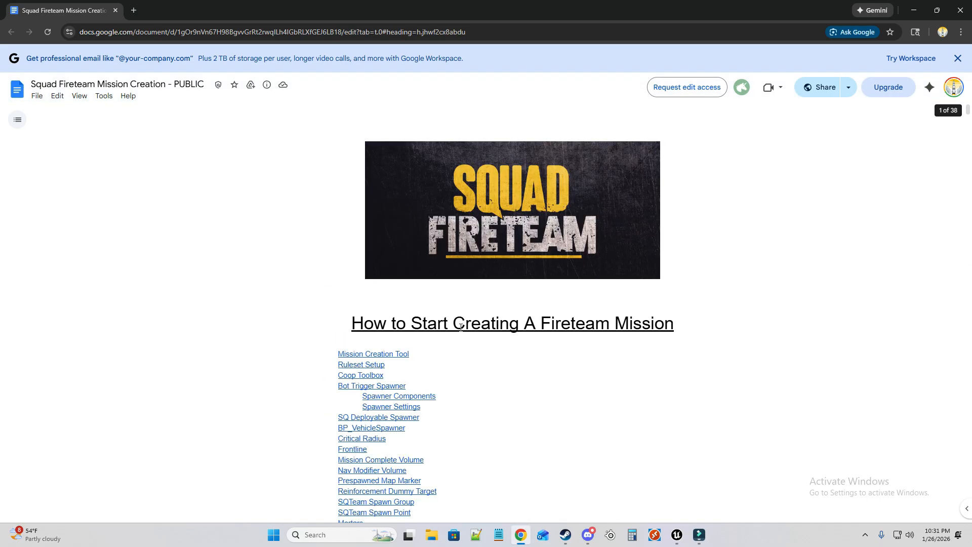
{"action": "scroll", "coordinate": [368, 310], "scroll_direction": "down", "scroll_amount": 4}
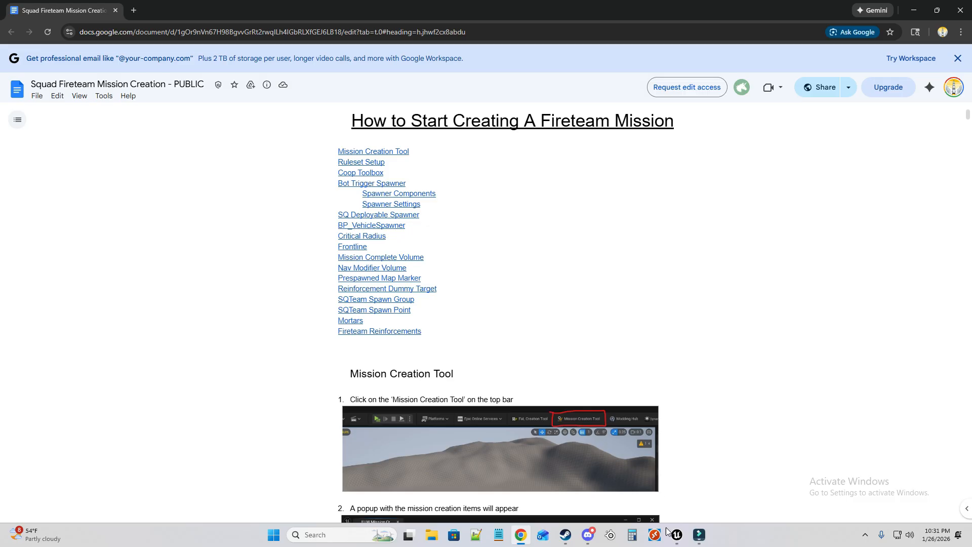
{"action": "mouse_move", "coordinate": [676, 535]}
{"action": "left_click", "coordinate": [778, 484]}
Open the CoopMissionRuleset blueprint, view its event graph full screen, and minimize it.
{"action": "double_click", "coordinate": [451, 193]}
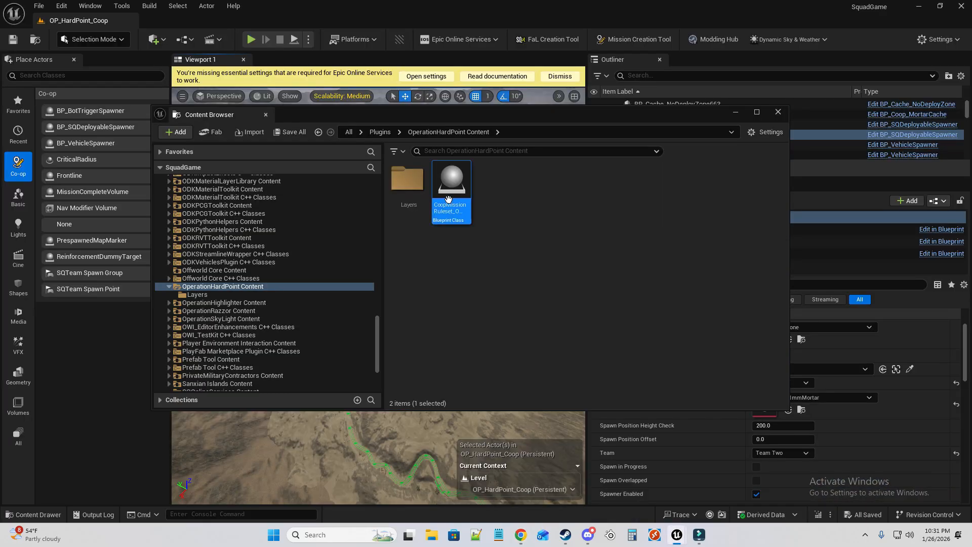
{"action": "left_click", "coordinate": [940, 6]}
{"action": "left_click", "coordinate": [698, 152]}
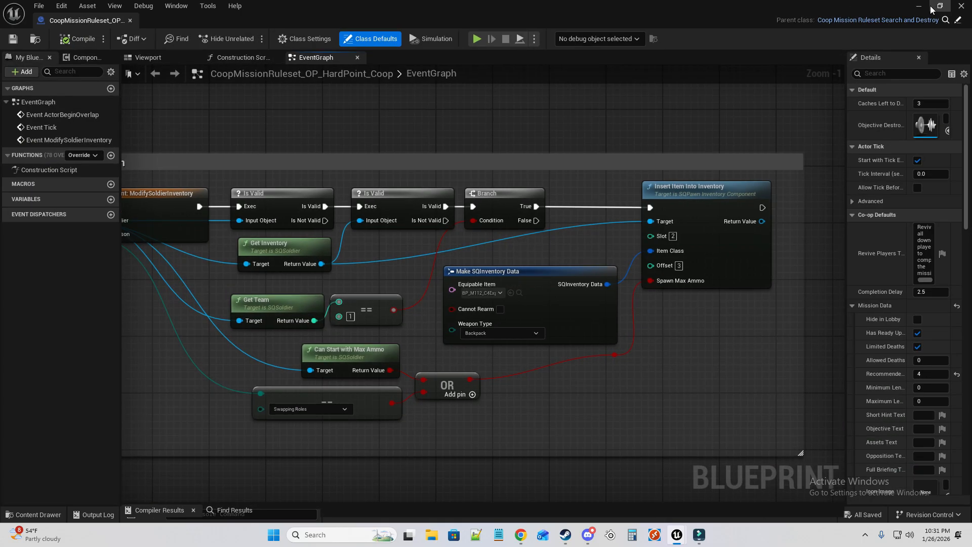
{"action": "left_click", "coordinate": [919, 5]}
Open the OP_HardPoint_CoopLayer asset from the Layers folder and set Recommended Players to 4.
{"action": "double_click", "coordinate": [407, 180]}
{"action": "double_click", "coordinate": [451, 192]}
{"action": "scroll", "coordinate": [379, 291], "scroll_direction": "down", "scroll_amount": 4}
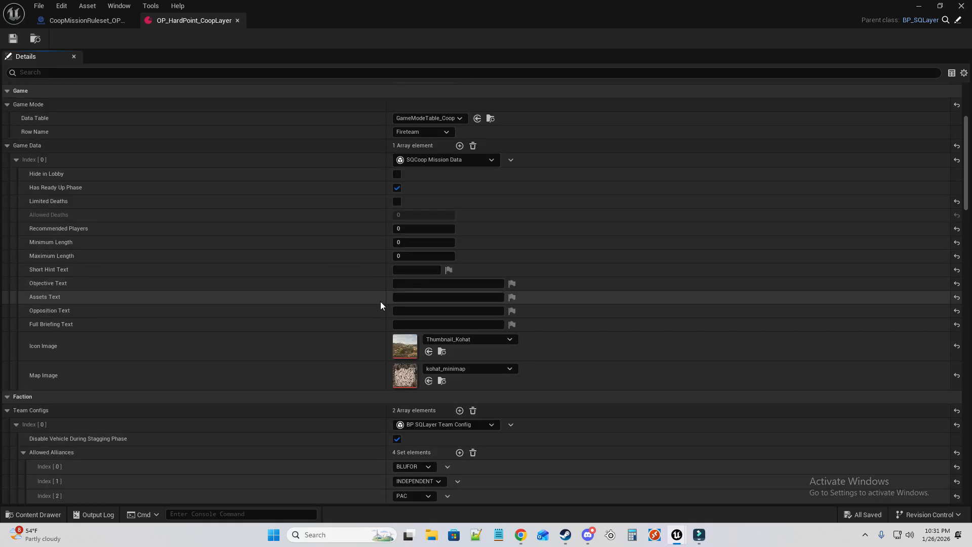
{"action": "left_click", "coordinate": [424, 281]}
{"action": "left_click", "coordinate": [425, 229]}
{"action": "type", "text": "4"}
Enter "Destroy all caches to win!" as the layer's Objective Text.
{"action": "left_click", "coordinate": [443, 283]}
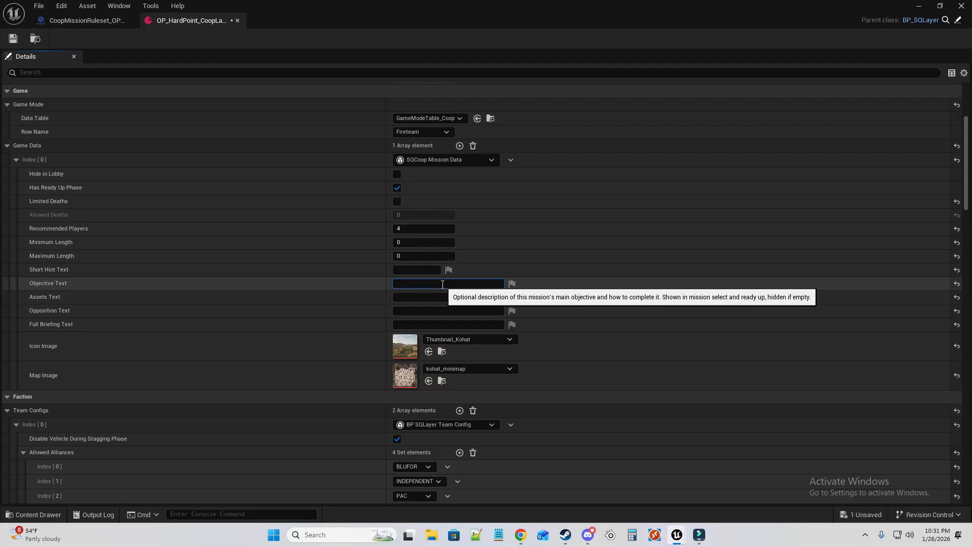
{"action": "type", "text": "Destro"}
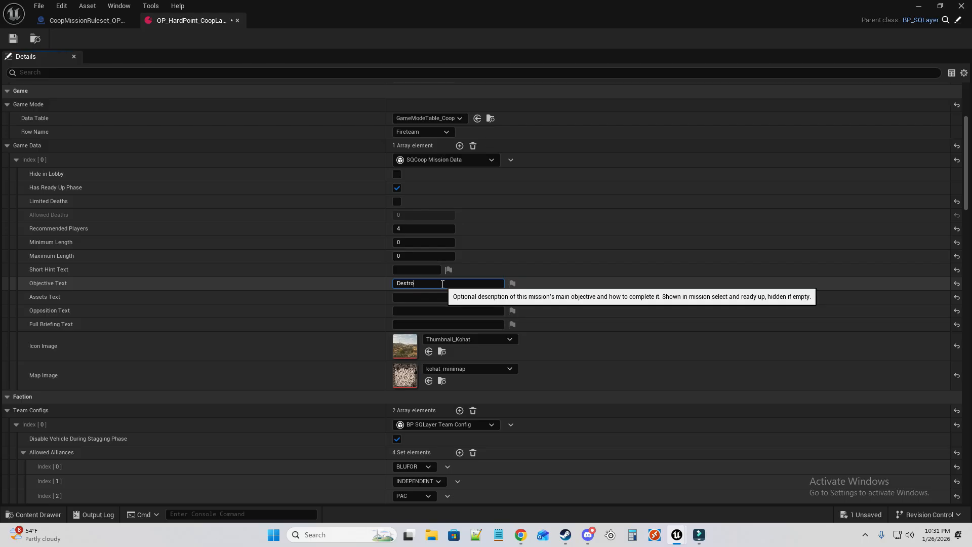
{"action": "type", "text": "y all caches with"}
{"action": "key", "text": "BackSpace"}
{"action": "key", "text": "BackSpace"}
{"action": "key", "text": "BackSpace"}
{"action": "type", "text": "to wi"}
Enter "M240 Crows" as the layer's Assets Text.
{"action": "left_click", "coordinate": [438, 297]}
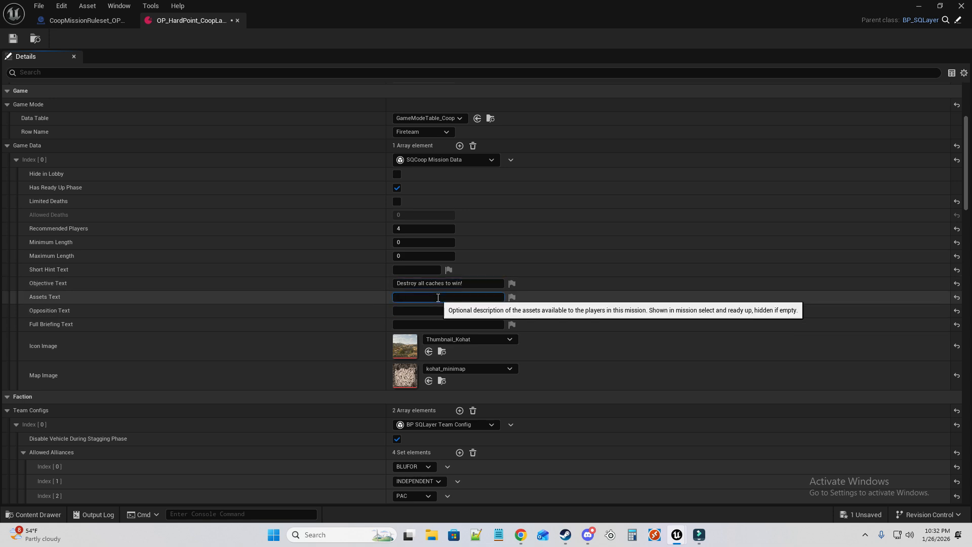
{"action": "type", "text": "Crows"}
{"action": "key", "text": "BackSpace"}
{"action": "key", "text": "BackSpace"}
{"action": "key", "text": "BackSpace"}
{"action": "key", "text": "BackSpace"}
{"action": "type", "text": "M240 Crows"}
{"action": "left_click", "coordinate": [433, 312]}
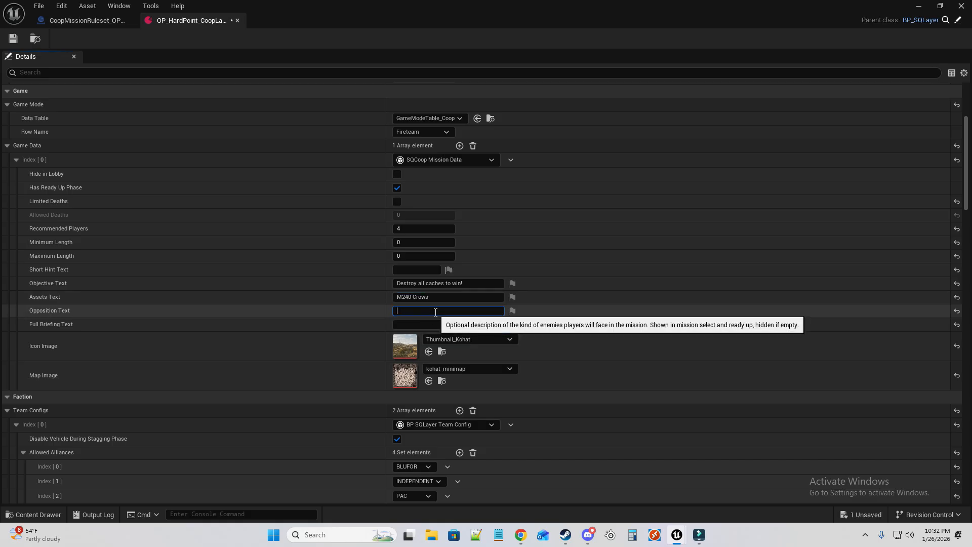
Write the Full Briefing Text as "Assault Fob Connely and destroy the ZU-23s and mortar cache.".
{"action": "left_click", "coordinate": [419, 325]}
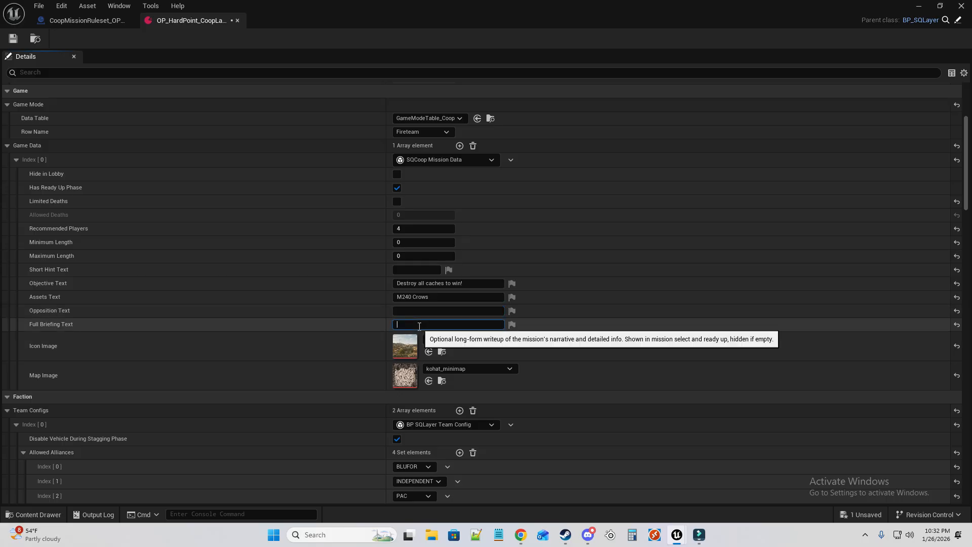
{"action": "type", "text": "Assault Rob Connely and secure the ZU-23s and mortar cache."}
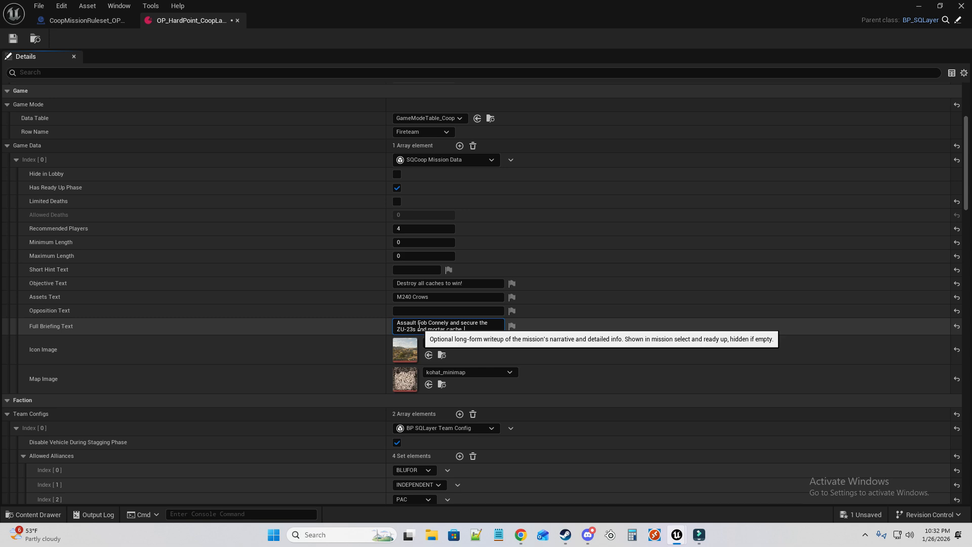
{"action": "double_click", "coordinate": [478, 322]}
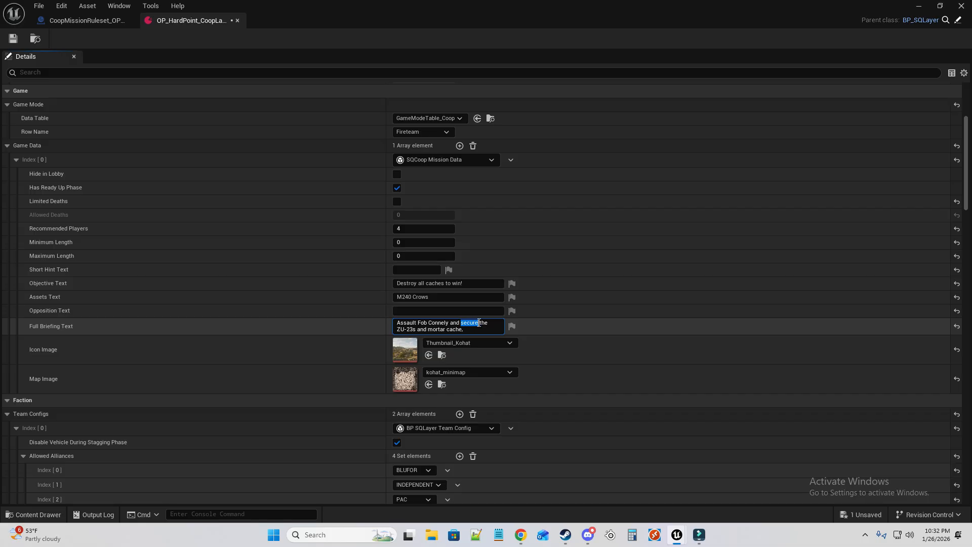
{"action": "type", "text": "destroy"}
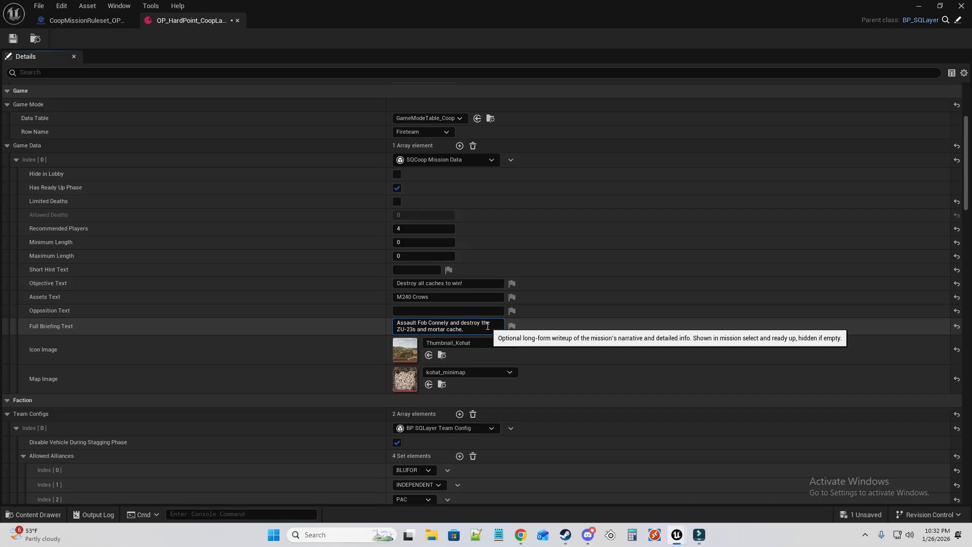
Review the layer's mission data and both team configs, including allowed alliances, faction setup types, default faction setups and tickets.
{"action": "scroll", "coordinate": [500, 350], "scroll_direction": "down", "scroll_amount": 3}
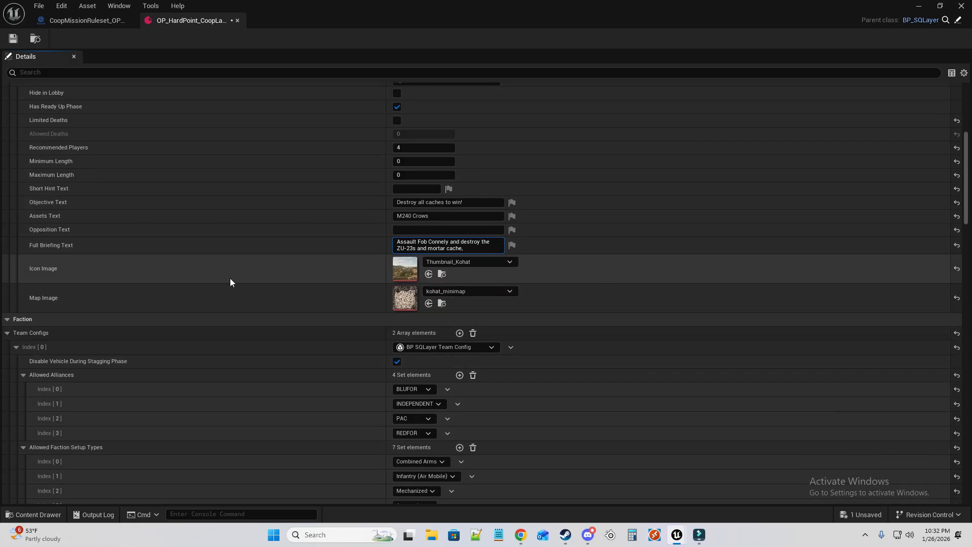
{"action": "scroll", "coordinate": [230, 279], "scroll_direction": "down", "scroll_amount": 3}
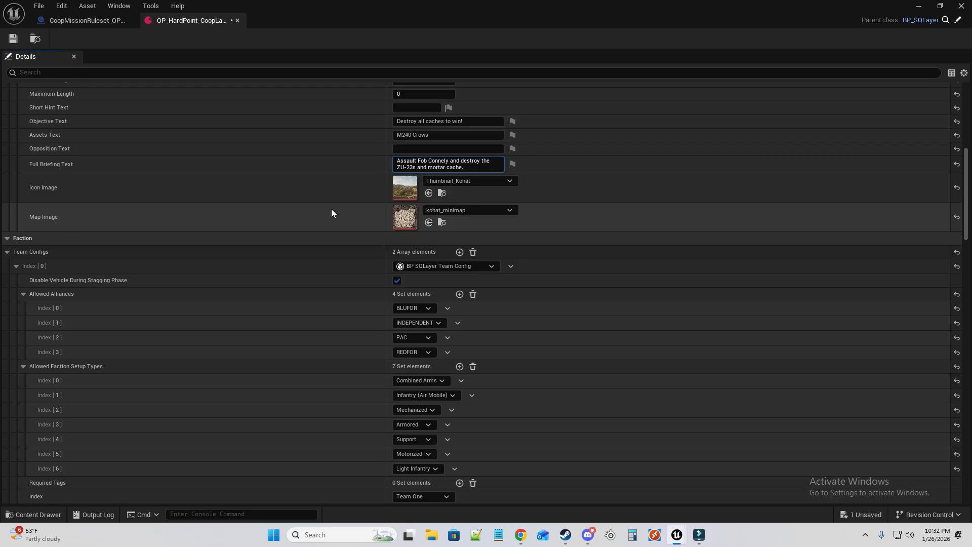
{"action": "scroll", "coordinate": [500, 268], "scroll_direction": "down", "scroll_amount": 8}
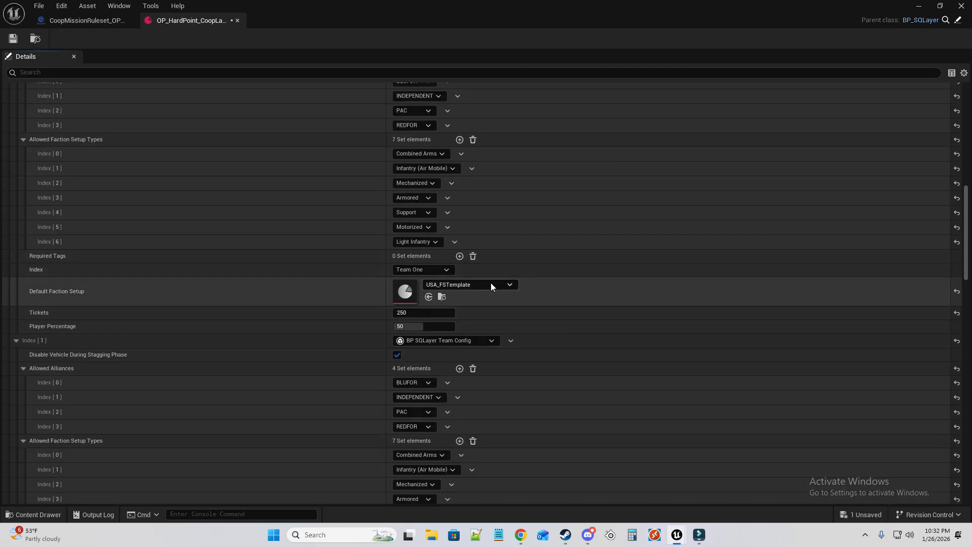
{"action": "scroll", "coordinate": [493, 290], "scroll_direction": "down", "scroll_amount": 4}
{"action": "scroll", "coordinate": [293, 248], "scroll_direction": "up", "scroll_amount": 2}
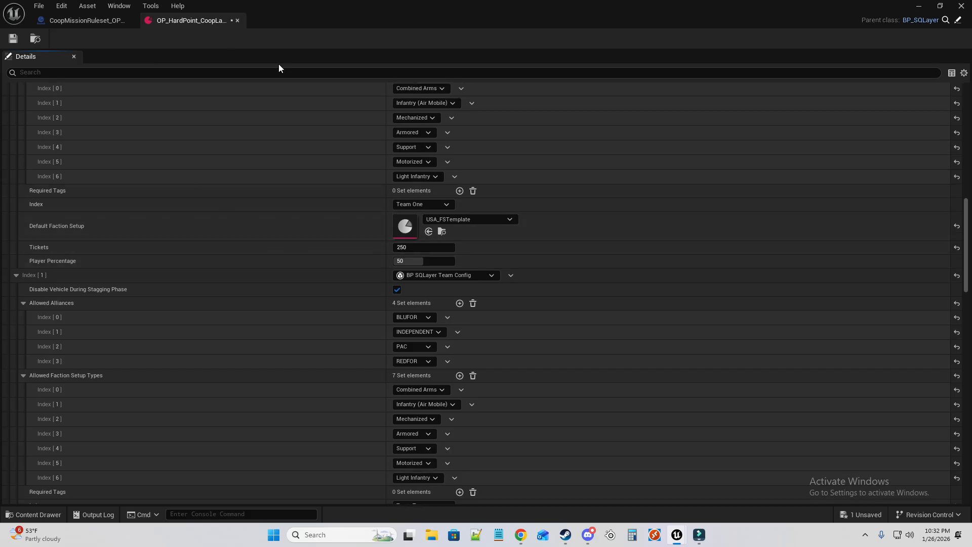
{"action": "scroll", "coordinate": [299, 217], "scroll_direction": "down", "scroll_amount": 3}
{"action": "scroll", "coordinate": [337, 293], "scroll_direction": "down", "scroll_amount": 2}
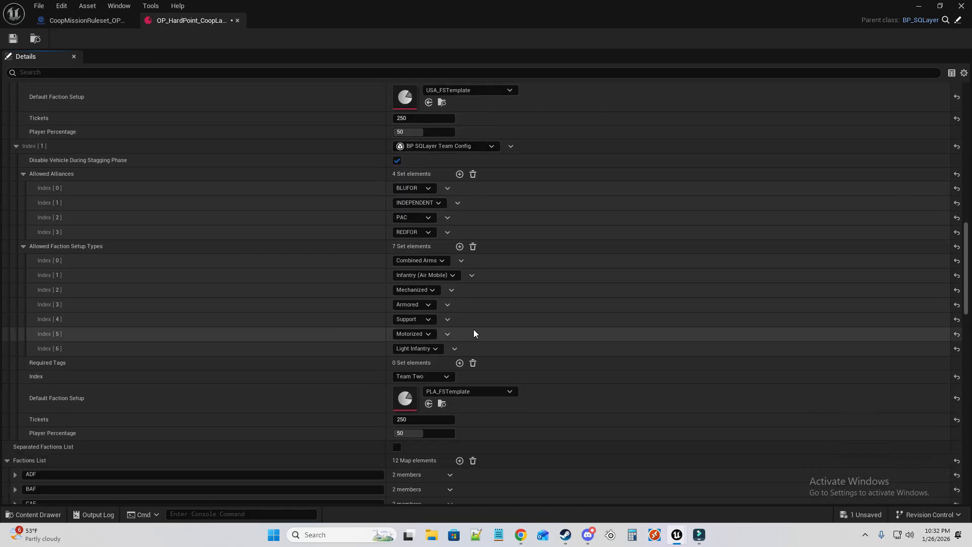
{"action": "scroll", "coordinate": [474, 333], "scroll_direction": "up", "scroll_amount": 1}
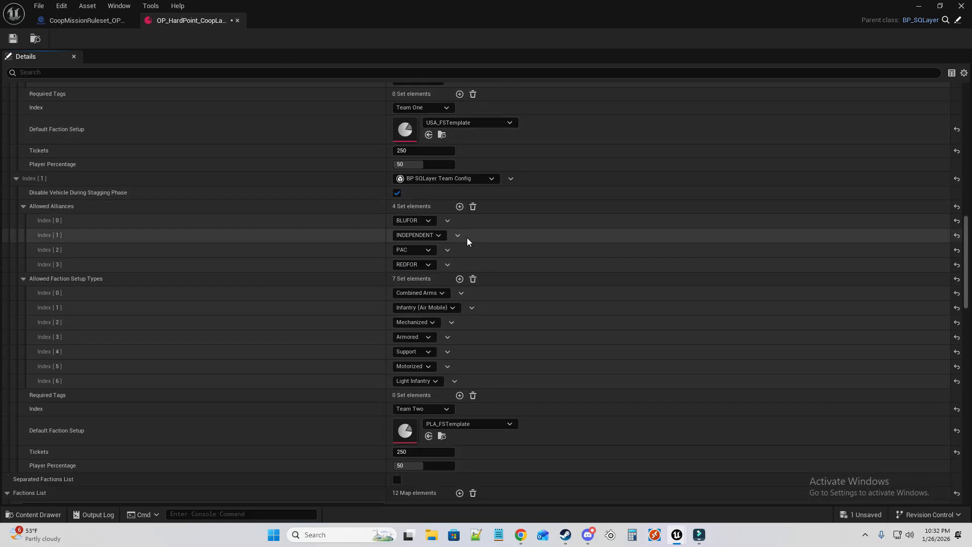
{"action": "scroll", "coordinate": [381, 274], "scroll_direction": "down", "scroll_amount": 2}
{"action": "scroll", "coordinate": [495, 239], "scroll_direction": "up", "scroll_amount": 4}
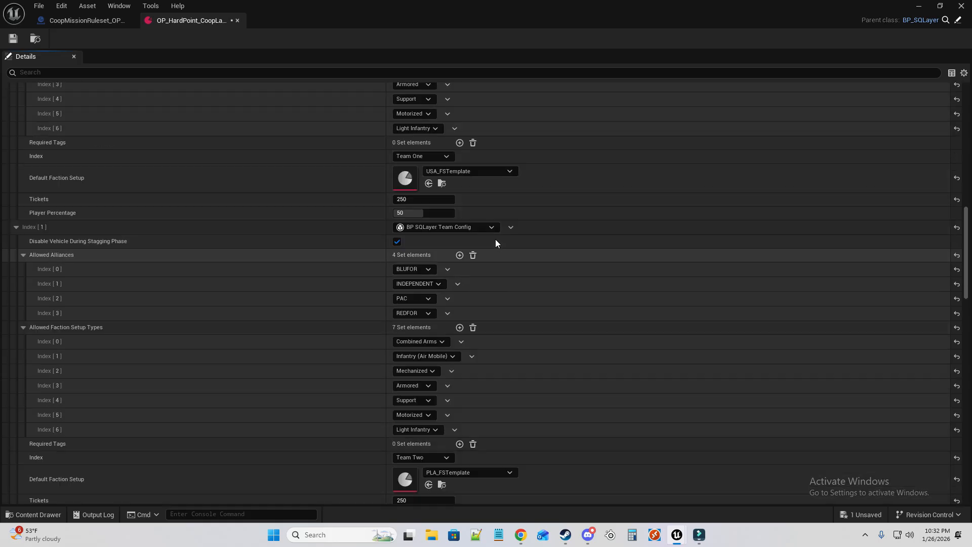
{"action": "scroll", "coordinate": [583, 235], "scroll_direction": "up", "scroll_amount": 2}
{"action": "left_click_drag", "start_coordinate": [968, 247], "coordinate": [969, 212]}
{"action": "scroll", "coordinate": [544, 227], "scroll_direction": "up", "scroll_amount": 6}
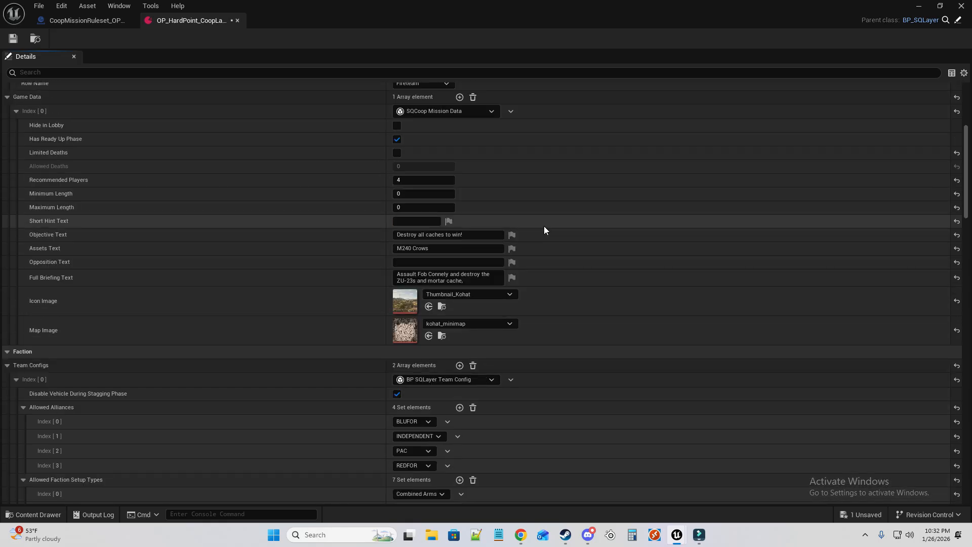
{"action": "scroll", "coordinate": [542, 269], "scroll_direction": "down", "scroll_amount": 4}
{"action": "scroll", "coordinate": [527, 286], "scroll_direction": "down", "scroll_amount": 4}
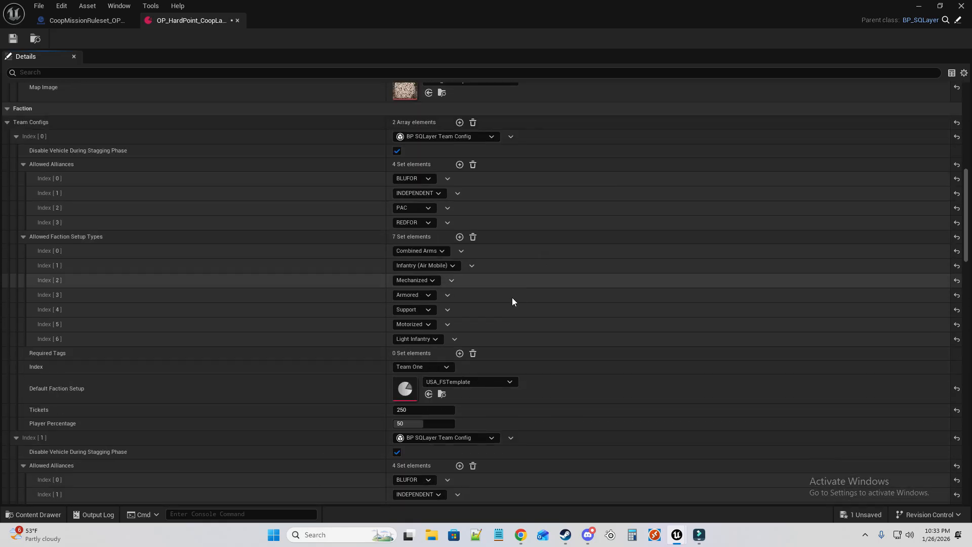
{"action": "scroll", "coordinate": [513, 304], "scroll_direction": "down", "scroll_amount": 5}
{"action": "scroll", "coordinate": [517, 298], "scroll_direction": "down", "scroll_amount": 4}
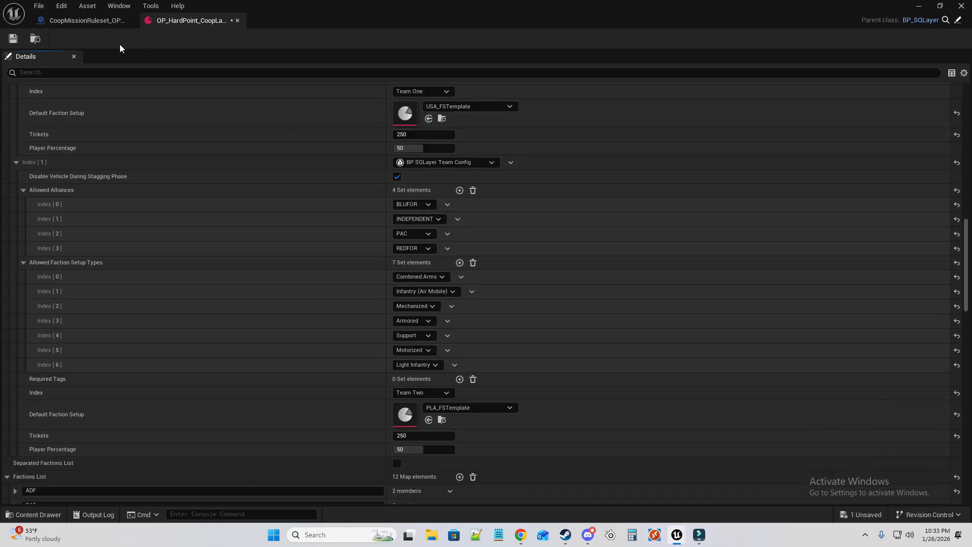
Check the ruleset's C4 inventory event graph and recheck the layer's world, game mode, mission data and team settings.
{"action": "left_click", "coordinate": [96, 22]}
{"action": "scroll", "coordinate": [324, 177], "scroll_direction": "down", "scroll_amount": 5}
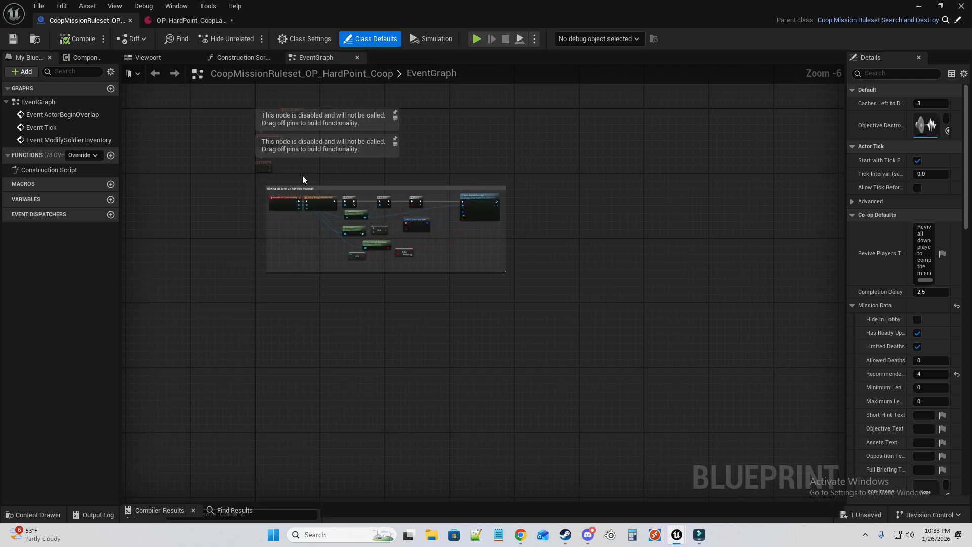
{"action": "scroll", "coordinate": [303, 179], "scroll_direction": "up", "scroll_amount": 4}
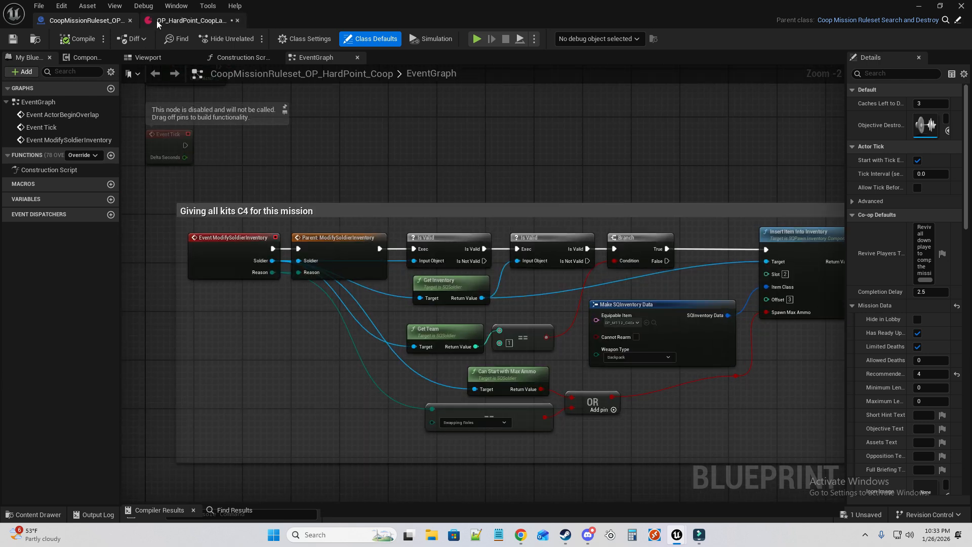
{"action": "left_click", "coordinate": [183, 23]}
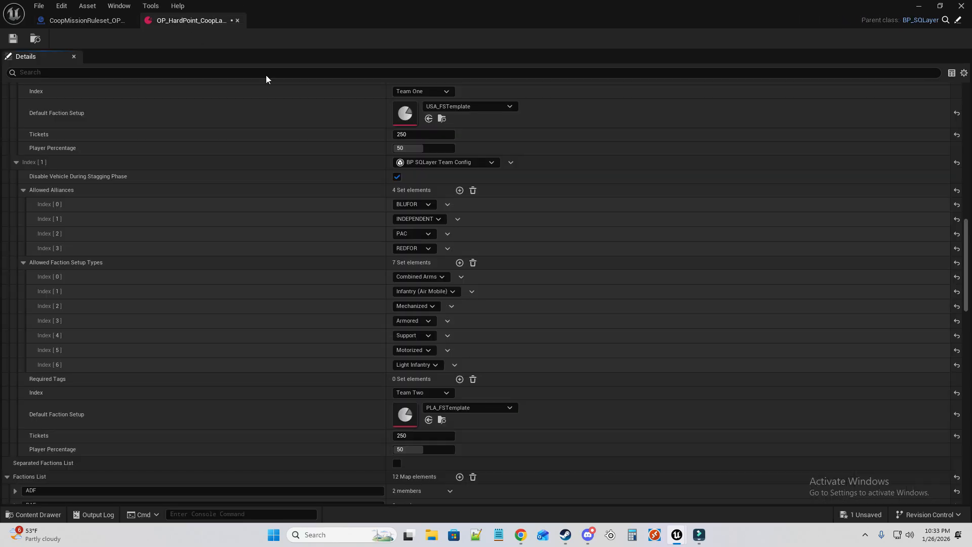
{"action": "left_click_drag", "start_coordinate": [964, 244], "coordinate": [964, 106]}
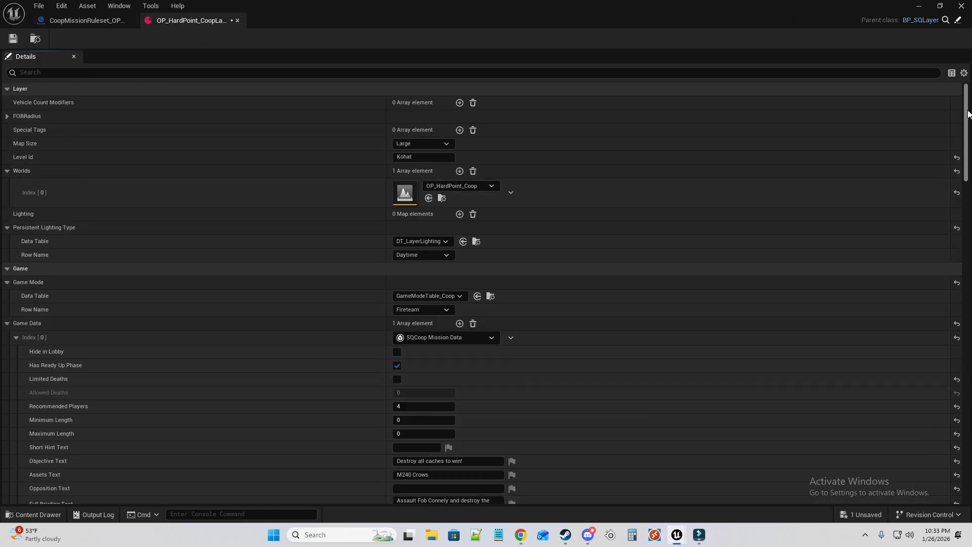
{"action": "scroll", "coordinate": [533, 283], "scroll_direction": "down", "scroll_amount": 6}
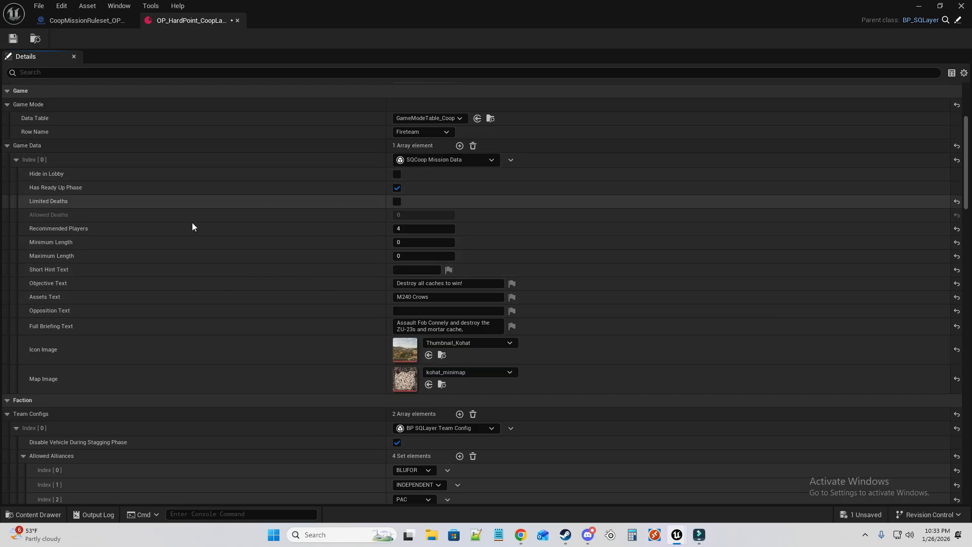
{"action": "scroll", "coordinate": [293, 254], "scroll_direction": "down", "scroll_amount": 3}
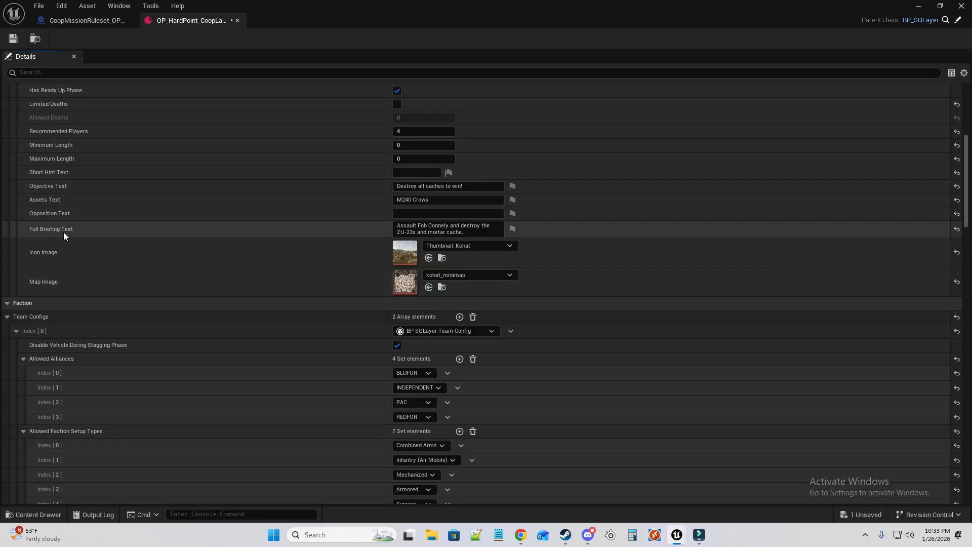
{"action": "scroll", "coordinate": [359, 235], "scroll_direction": "down", "scroll_amount": 5}
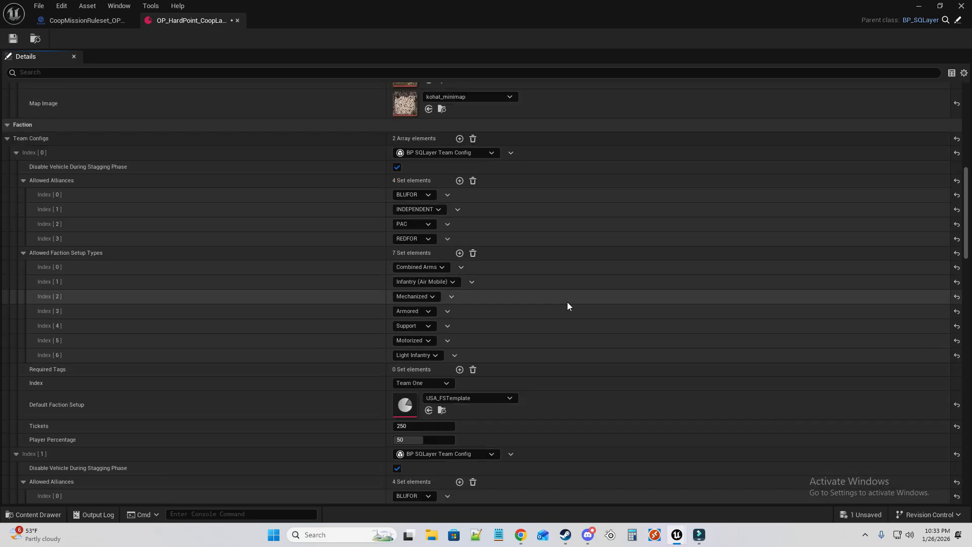
Browse to the OperationHardPoint Layers folder from the ruleset and try to open the OP_HardPoint_Coop level.
{"action": "left_click", "coordinate": [36, 514]}
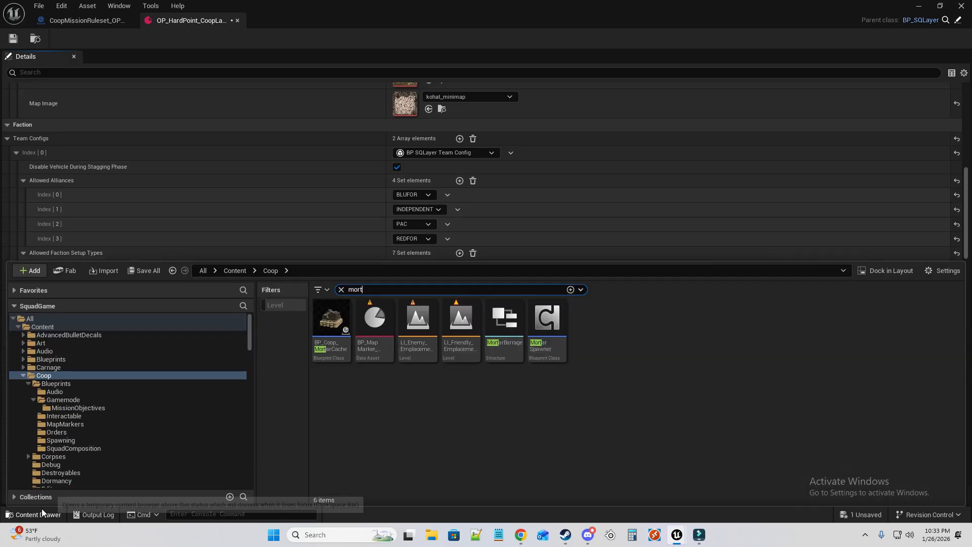
{"action": "left_click", "coordinate": [87, 21]}
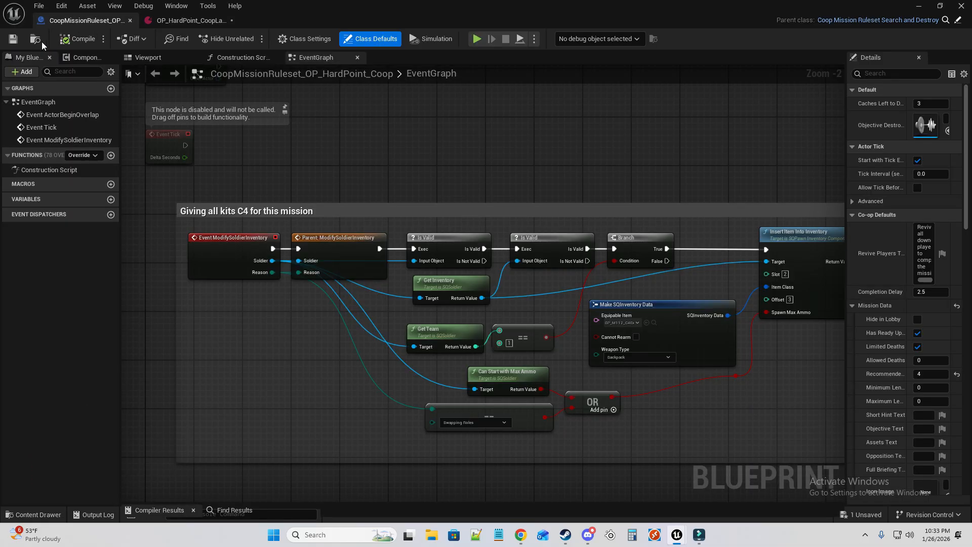
{"action": "left_click", "coordinate": [35, 39]}
{"action": "double_click", "coordinate": [407, 180]}
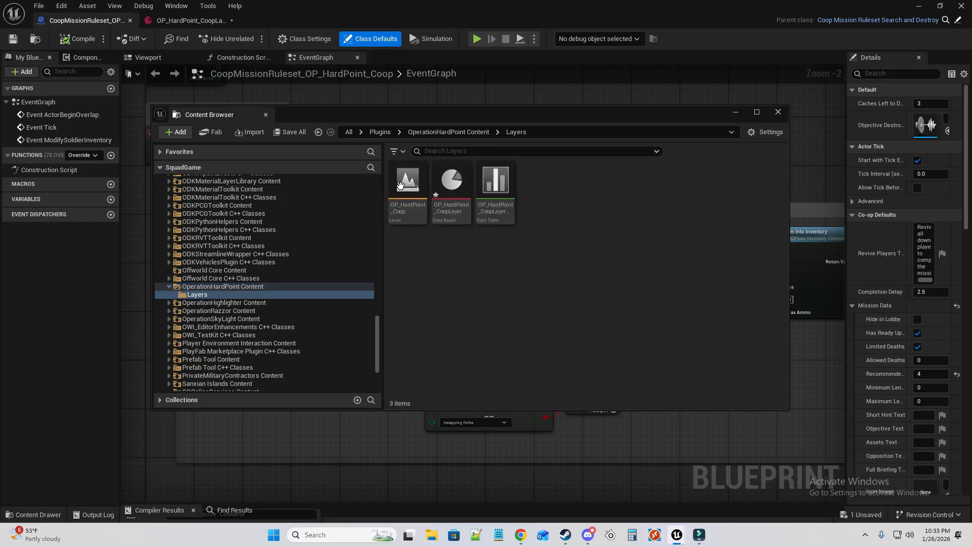
{"action": "left_click", "coordinate": [484, 195]}
{"action": "double_click", "coordinate": [484, 198]}
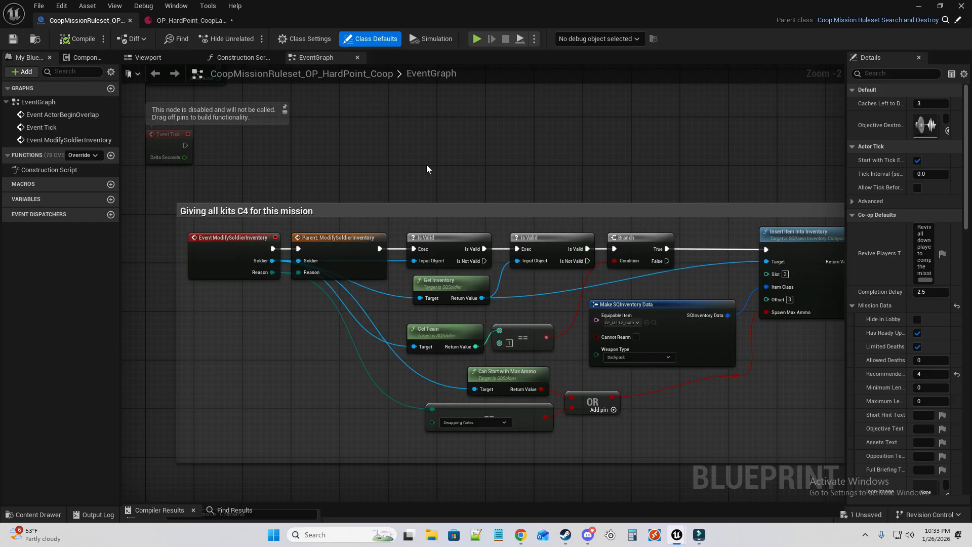
{"action": "key", "text": "Return"}
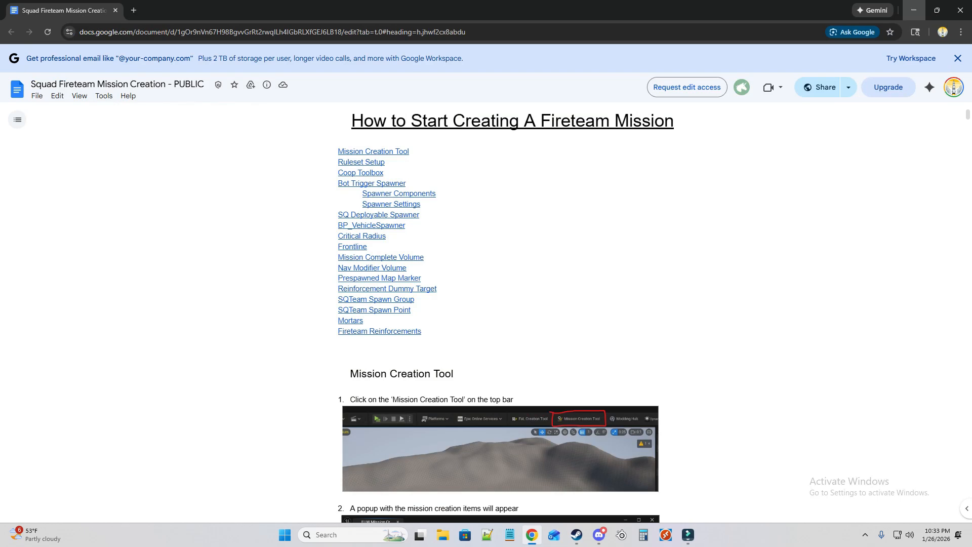
Minimize the Fireteam mission documentation and the Squad Modding Hub chat to clear the desktop.
{"action": "left_click", "coordinate": [913, 10]}
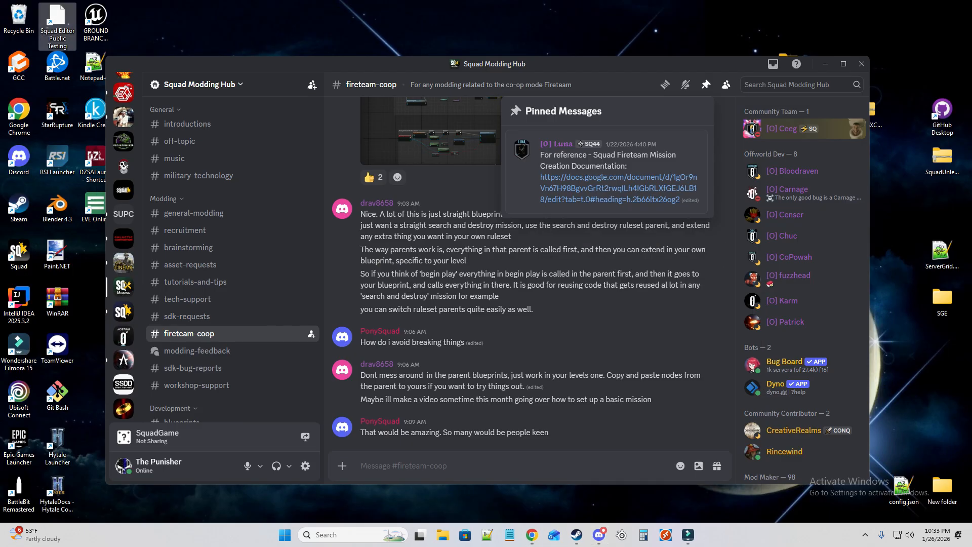
{"action": "left_click", "coordinate": [824, 63]}
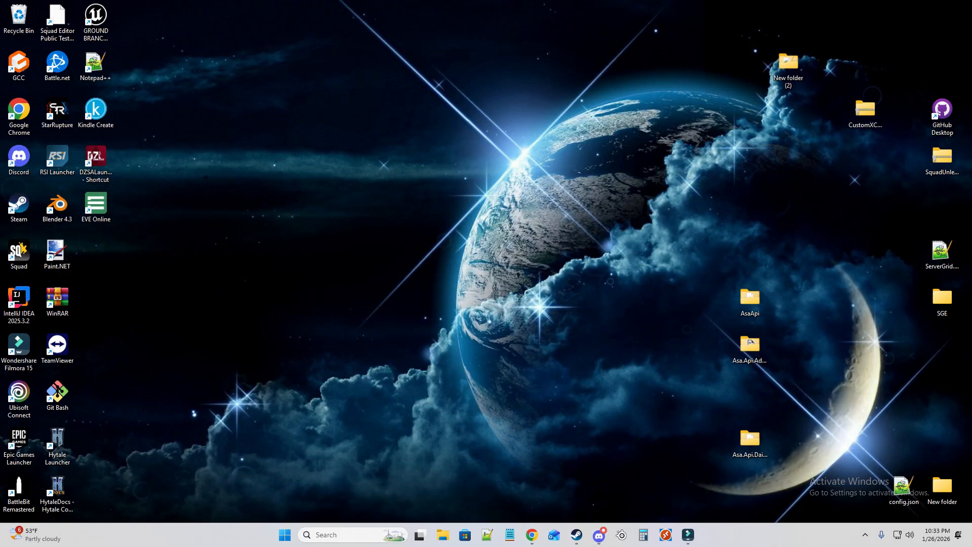